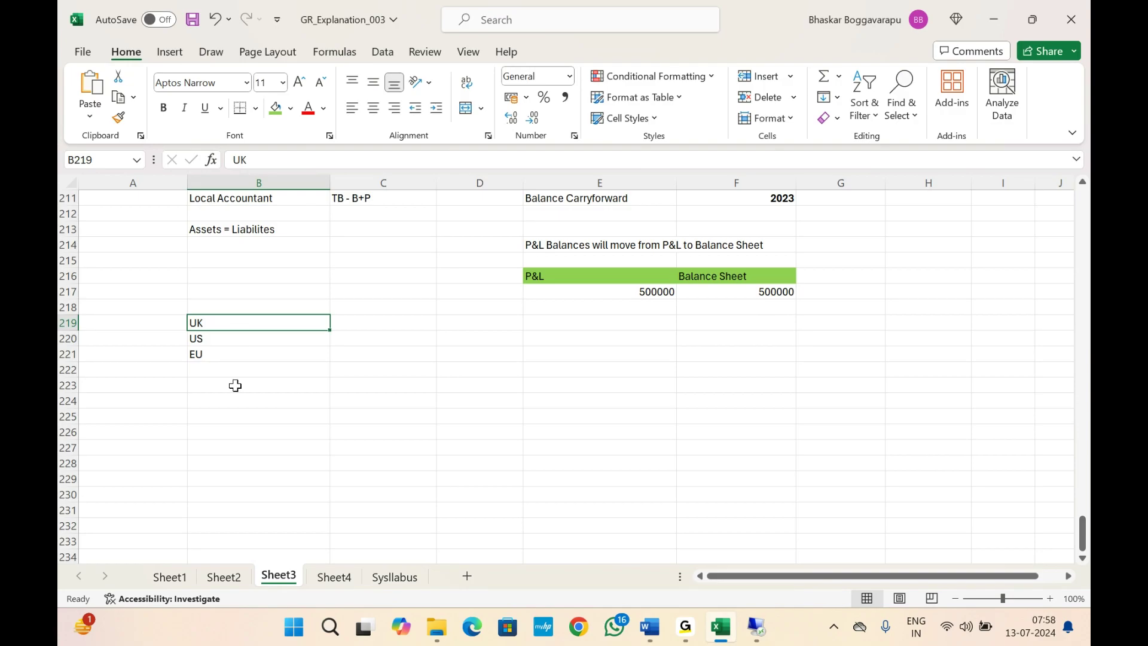
Step: Switch to the SAP remote session and create a new basic validation rule in full-screen view
left_click(235, 385)
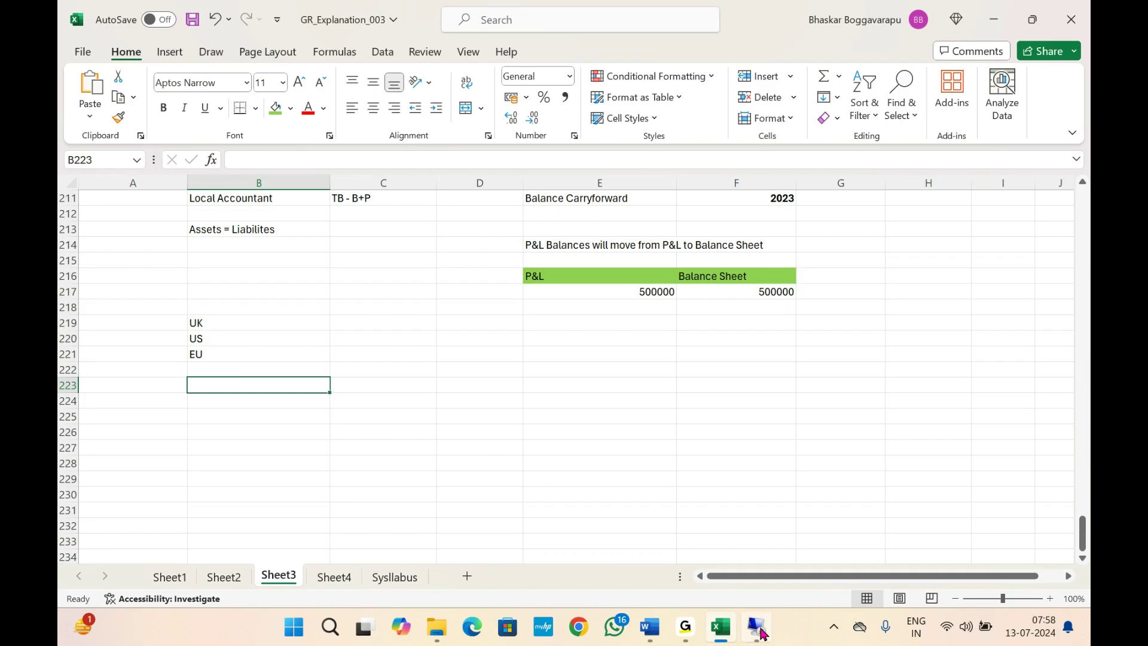
mouse_move(761, 633)
left_click(756, 538)
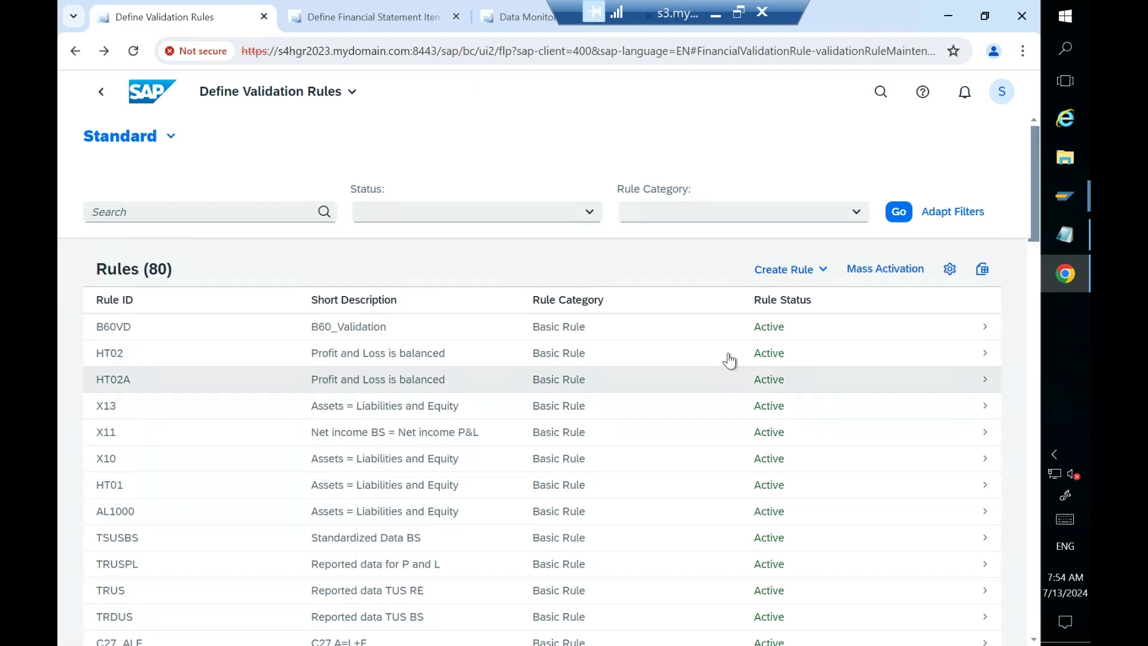
left_click(825, 277)
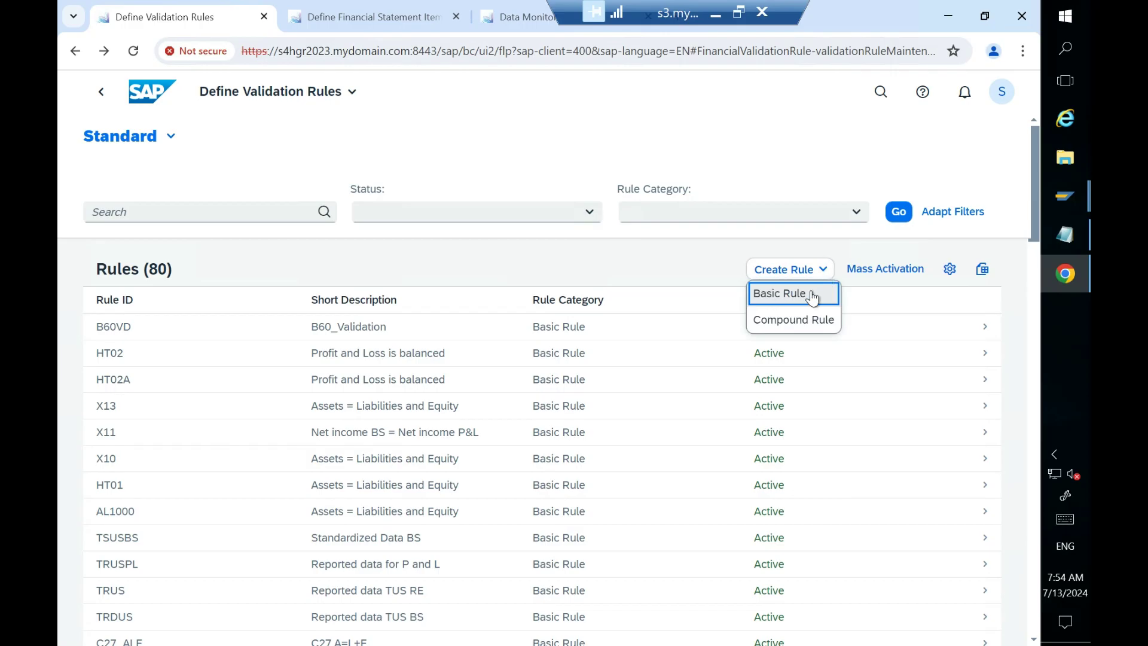
left_click(802, 297)
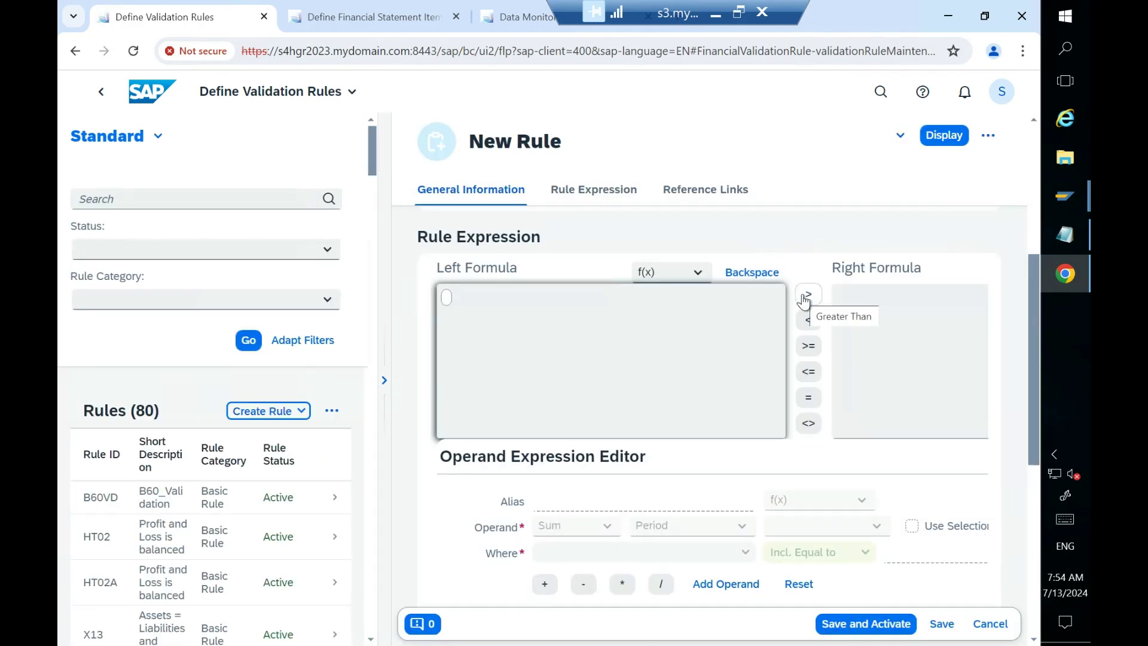
left_click(988, 136)
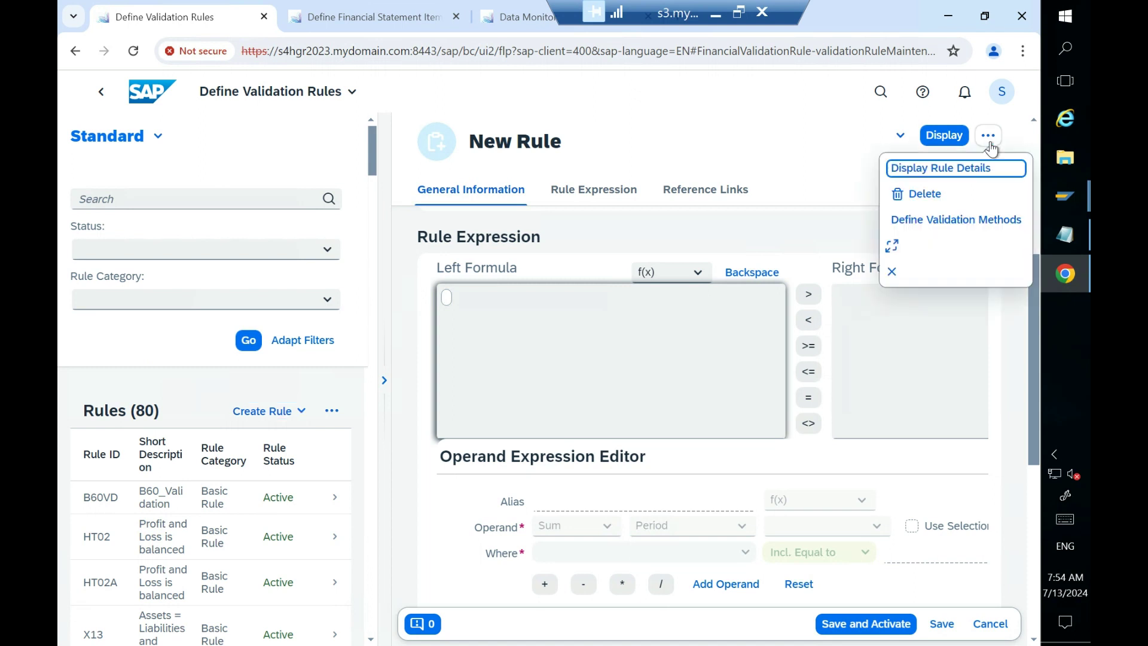
left_click(896, 251)
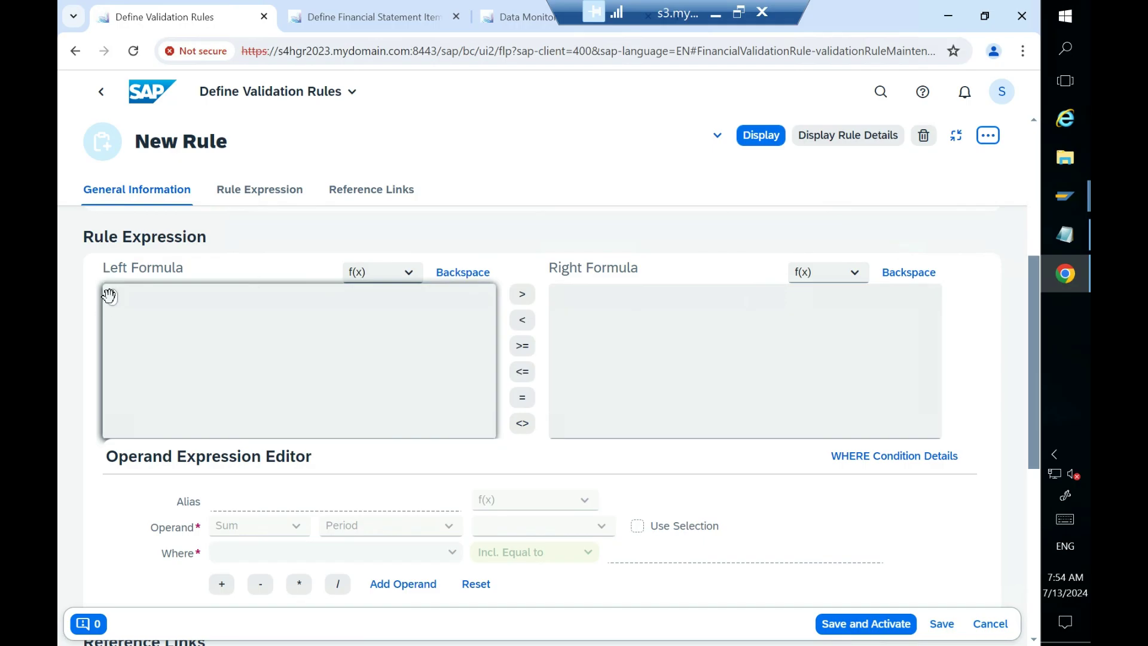
Step: Open the empty left formula operand for editing and give it the alias ASTS
left_click(108, 295)
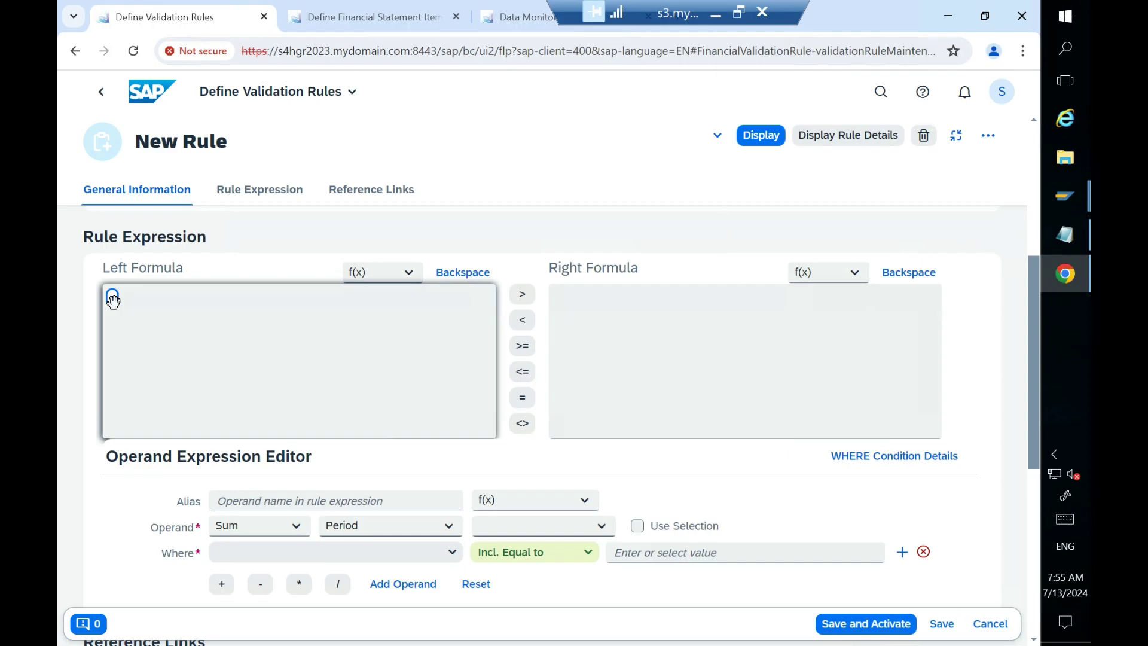
left_click(266, 499)
type("A")
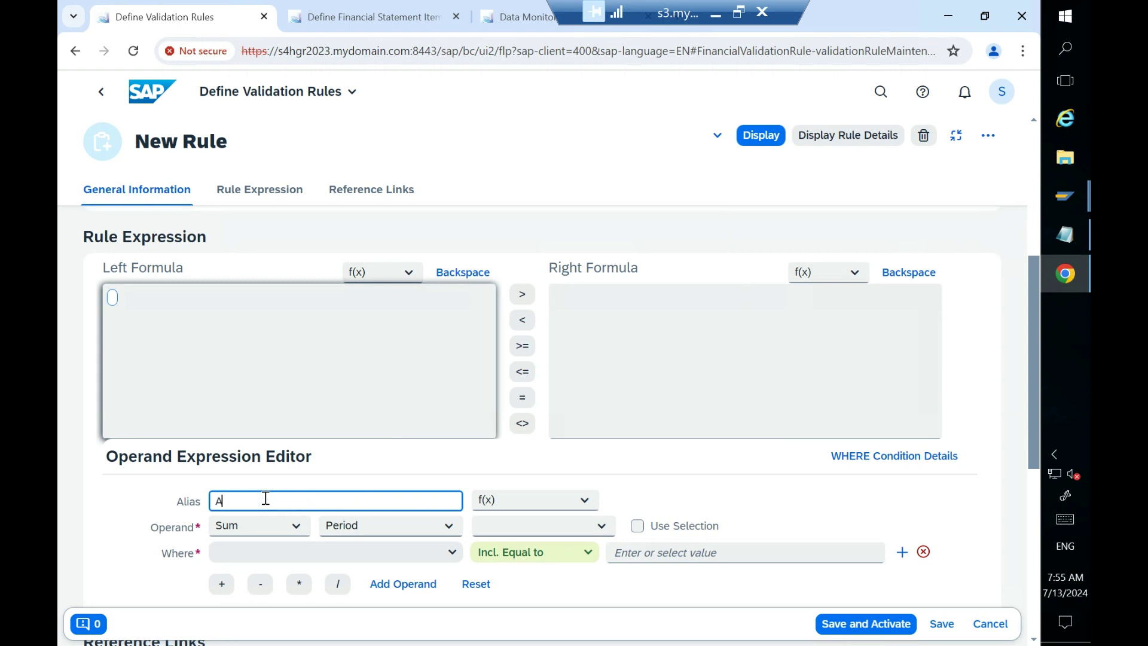
type("ssets")
key("BackSpace")
key("BackSpace")
key("BackSpace")
key("BackSpace")
key("BackSpace")
type("STS")
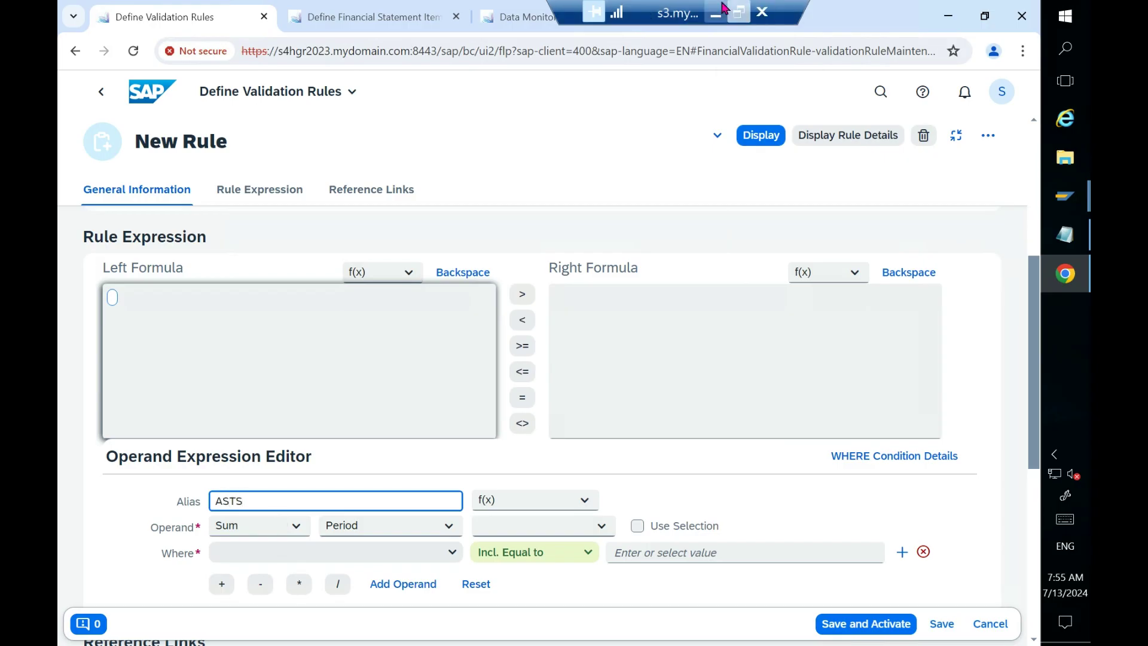
left_click(720, 14)
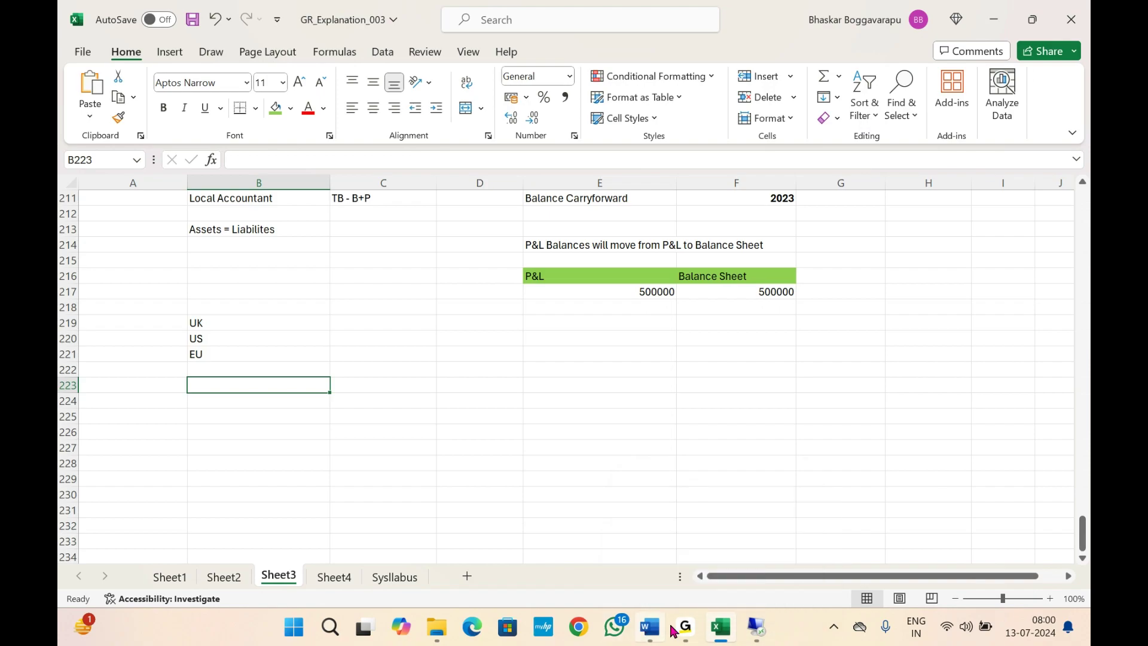
left_click(685, 628)
left_click(722, 532)
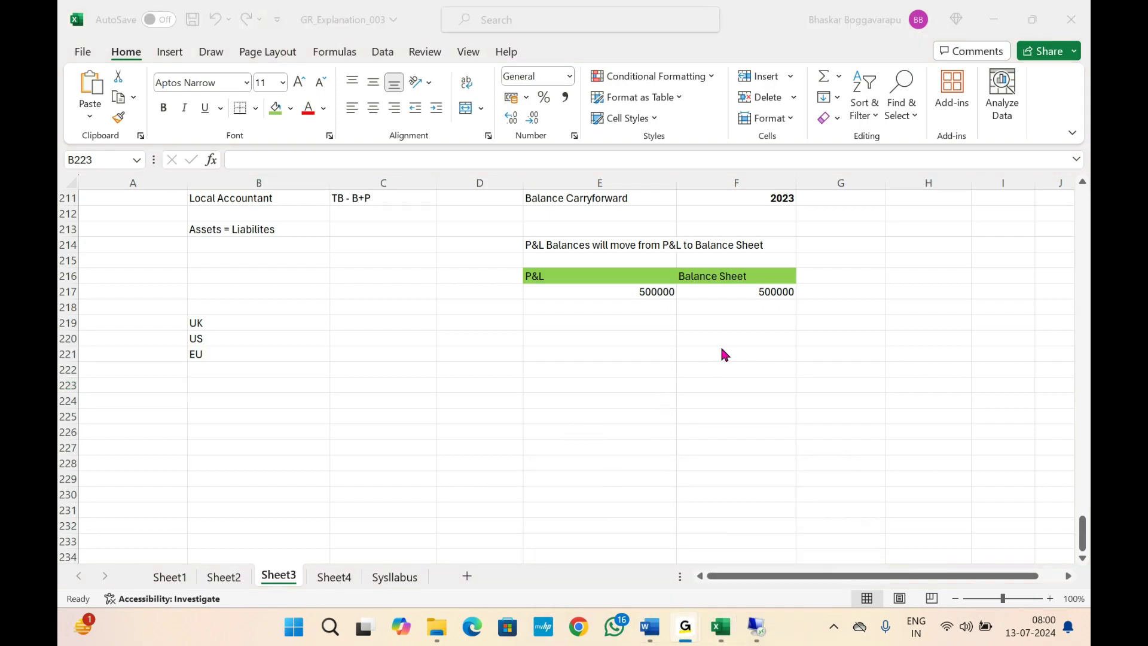
left_click(751, 628)
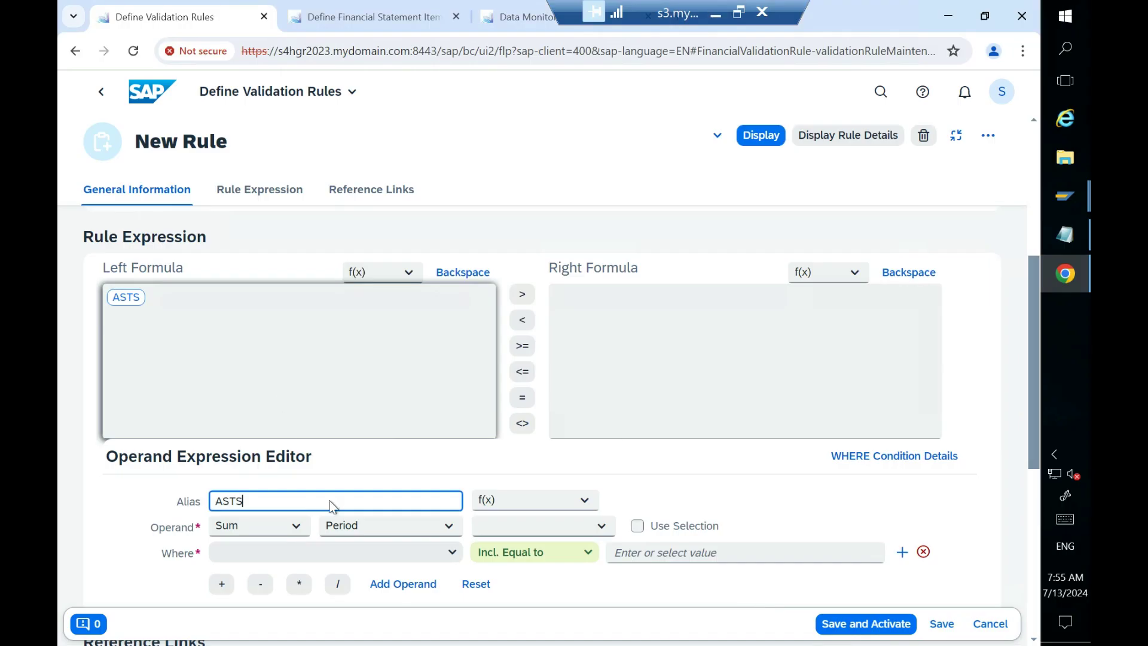
Step: Try the Number and Amount operand types for the left formula, look at the currency choices, and return the operand to Sum
left_click(298, 528)
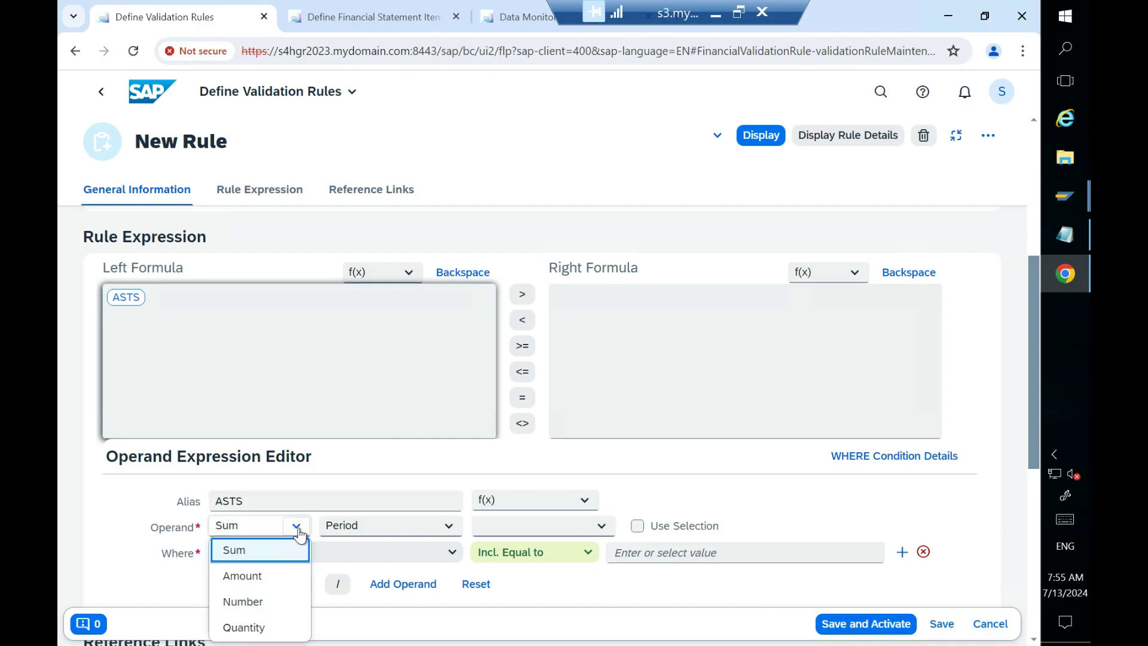
left_click(271, 601)
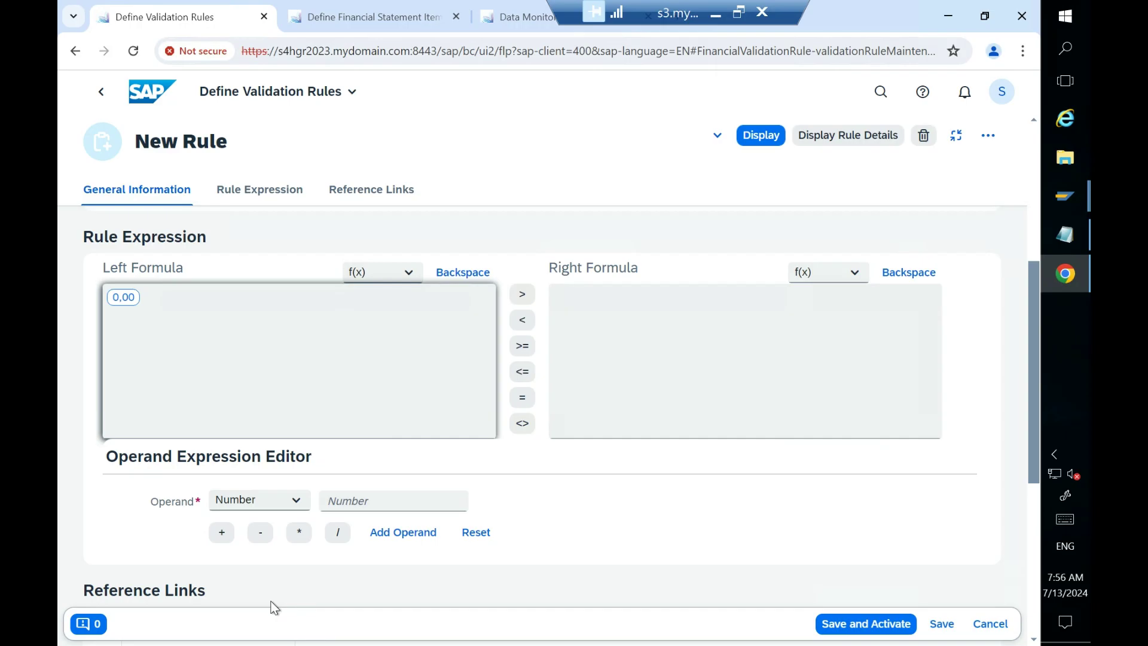
left_click(297, 501)
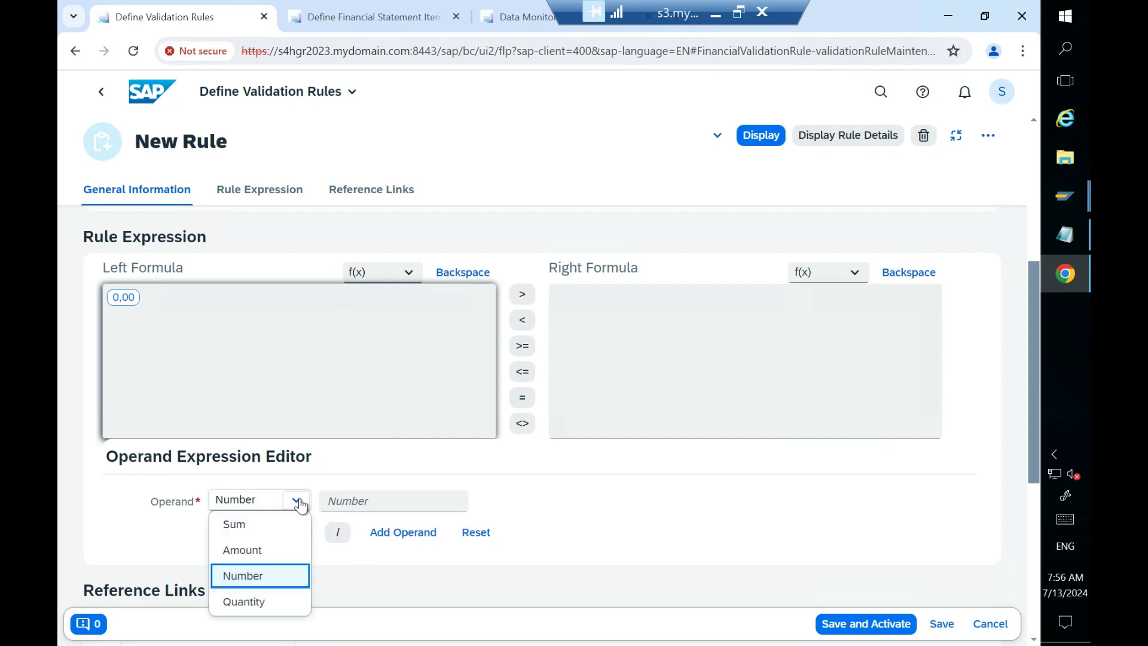
left_click(266, 549)
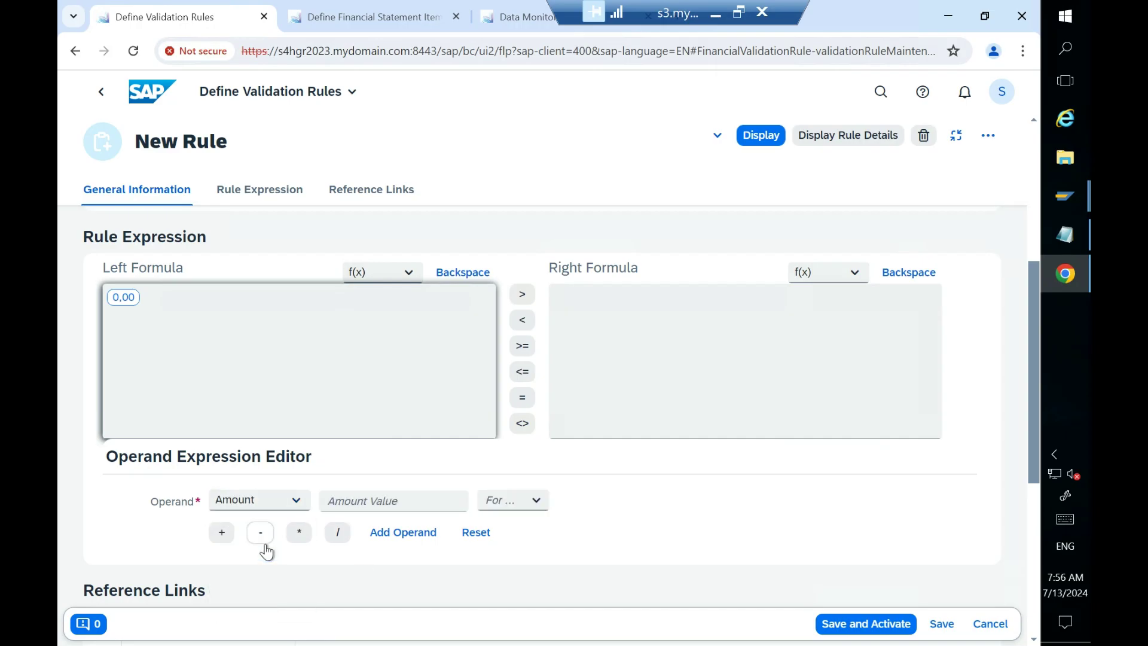
left_click(448, 502)
left_click(537, 506)
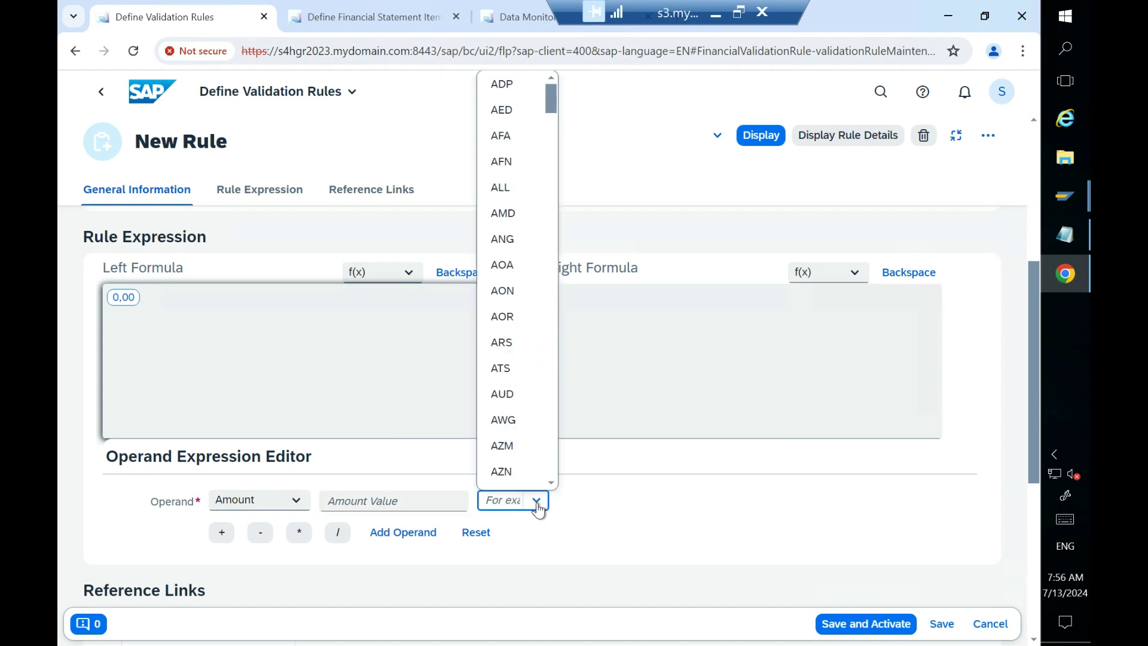
left_click(556, 567)
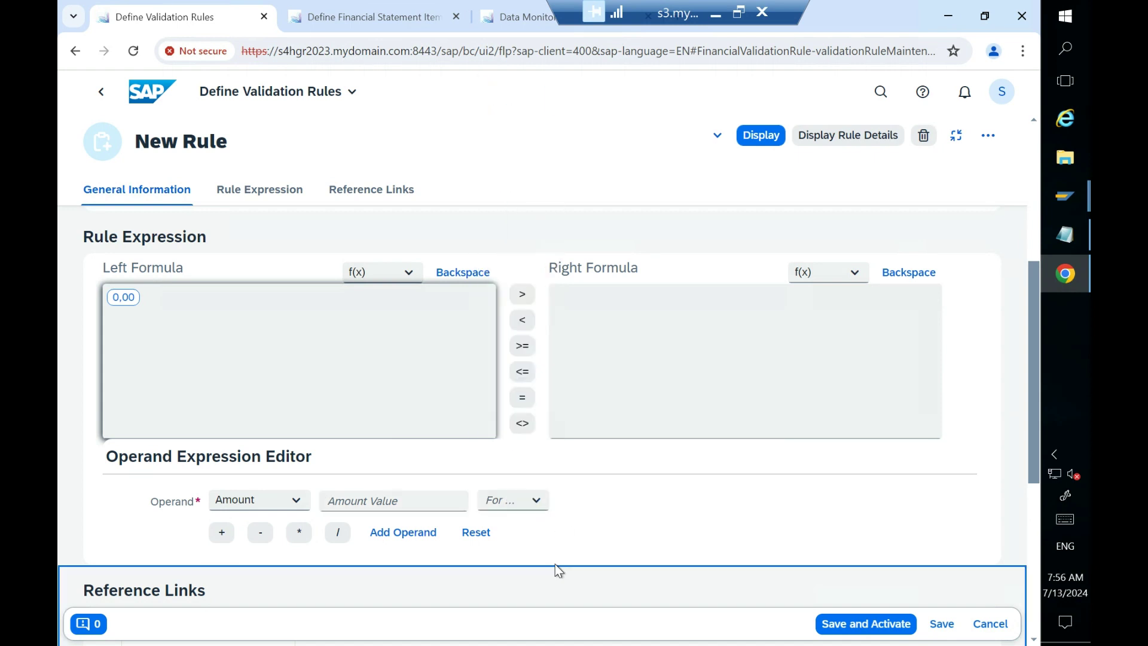
left_click(303, 506)
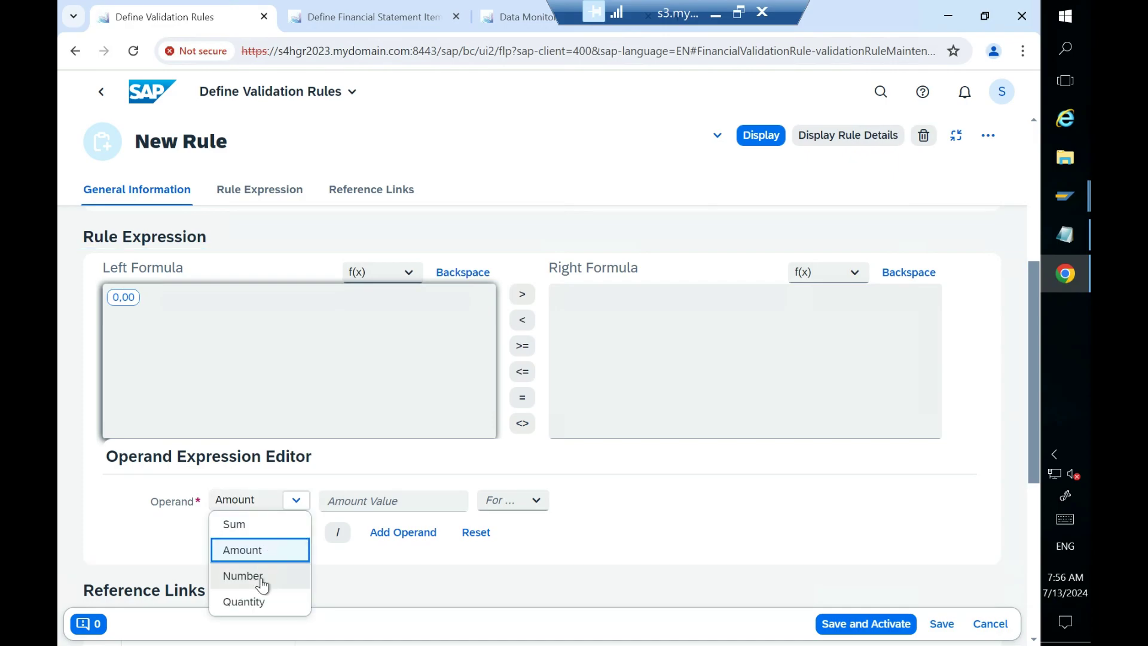
left_click(243, 576)
left_click(435, 502)
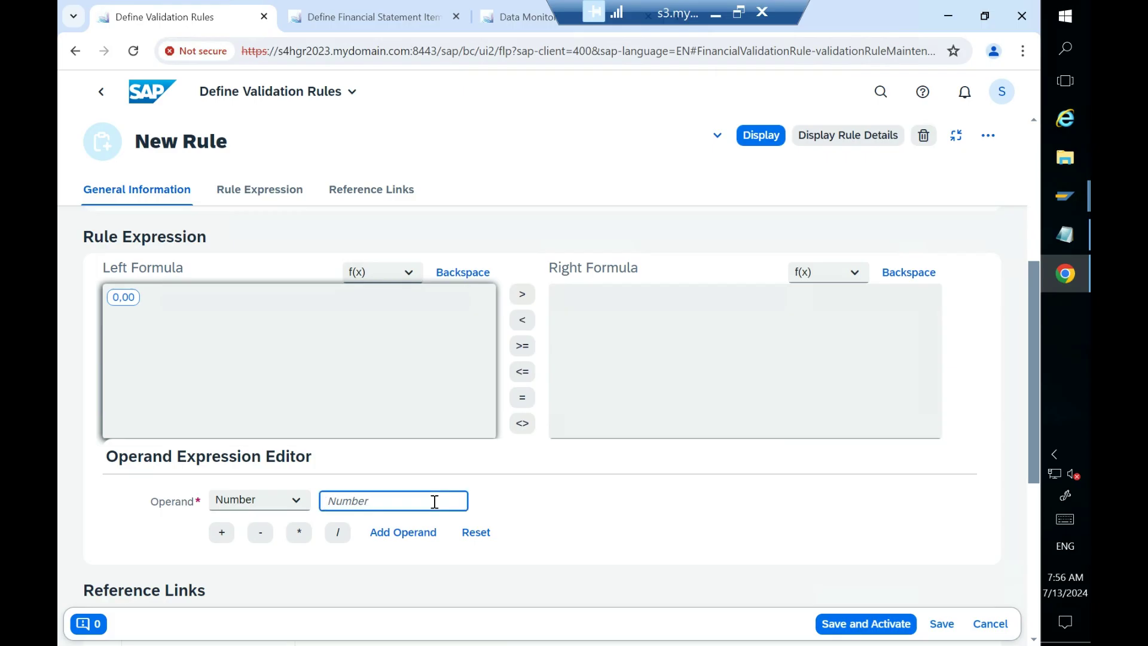
left_click(298, 502)
left_click(273, 530)
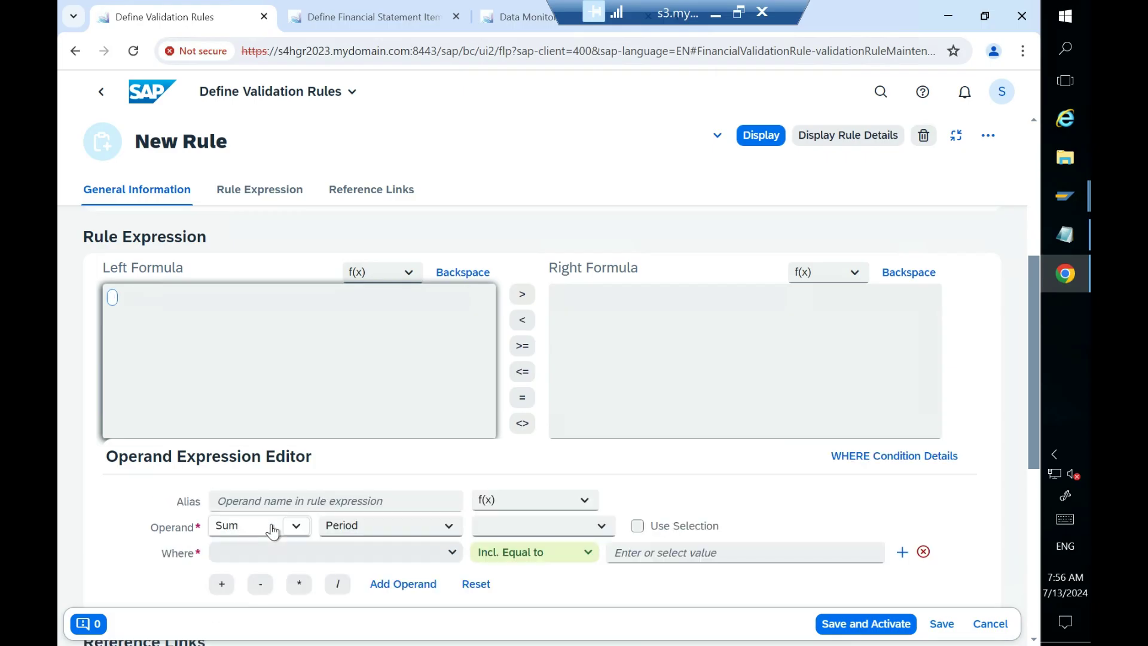
Step: Enter ASTS as the alias of the Sum operand and look over its function choices, keeping f(x)
left_click(328, 496)
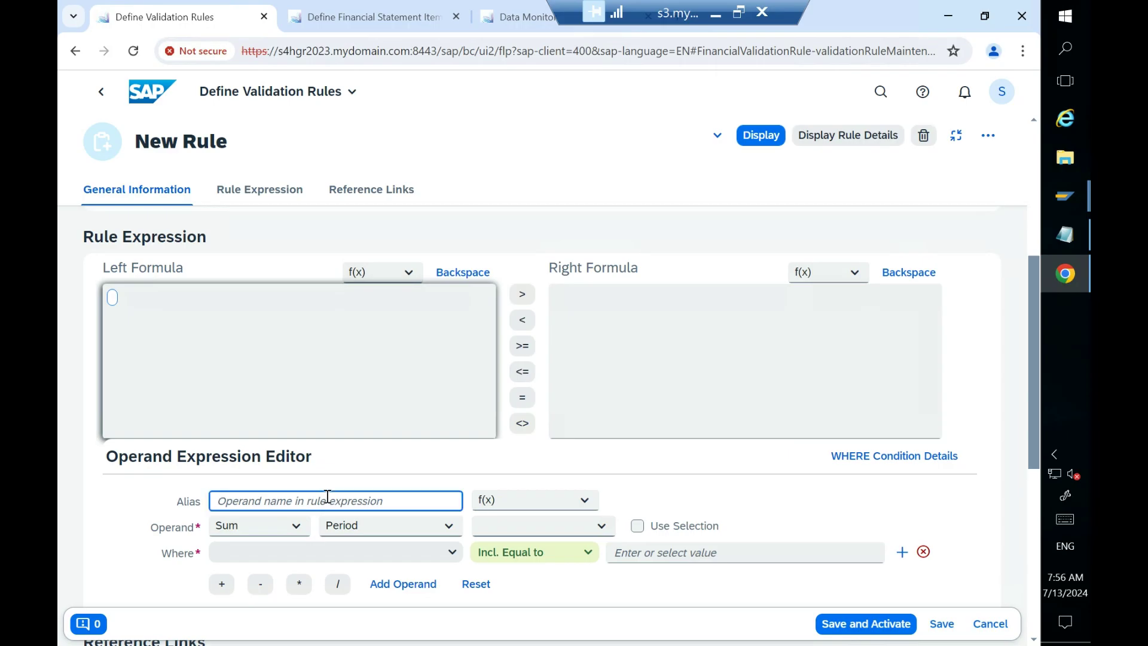
type("AS")
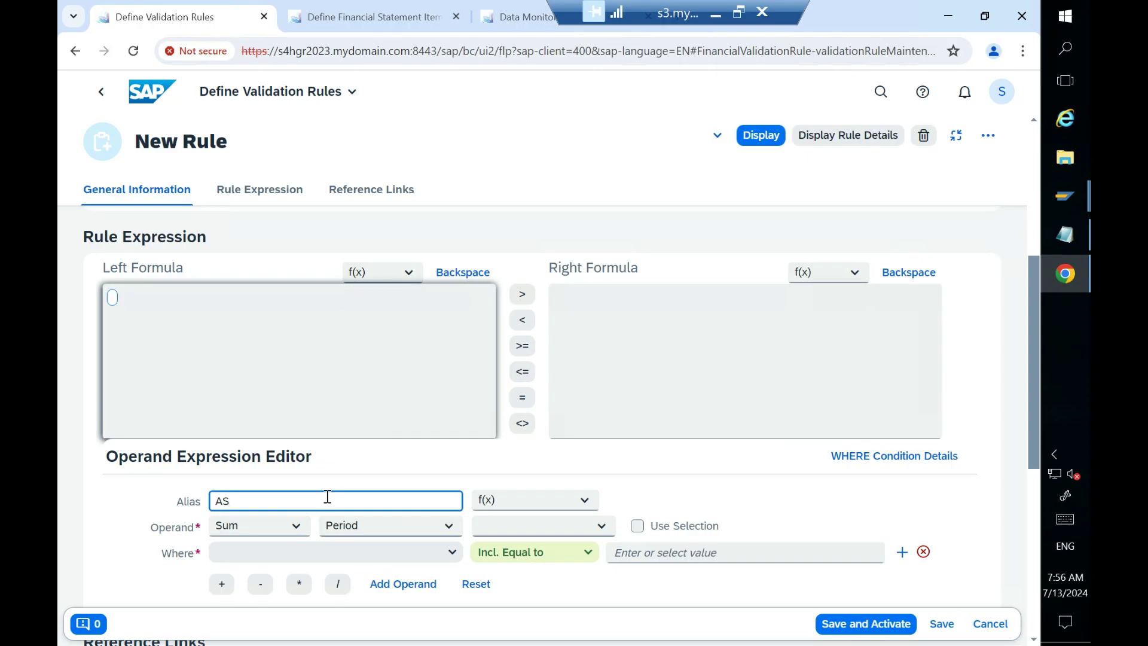
type("TS")
left_click(584, 506)
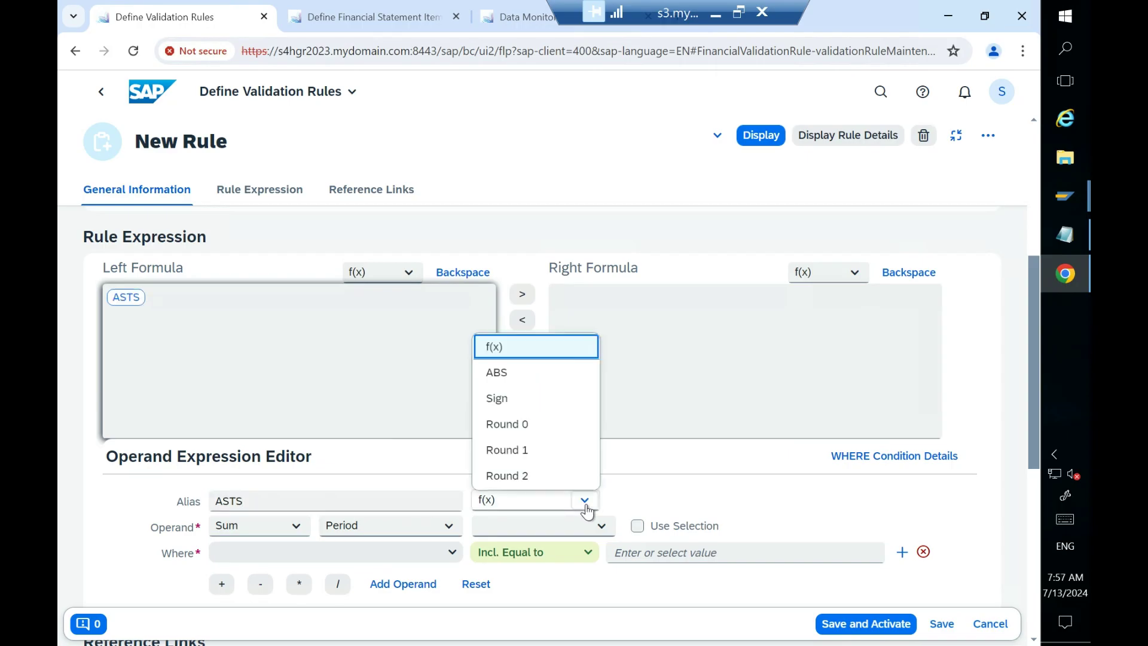
left_click(655, 615)
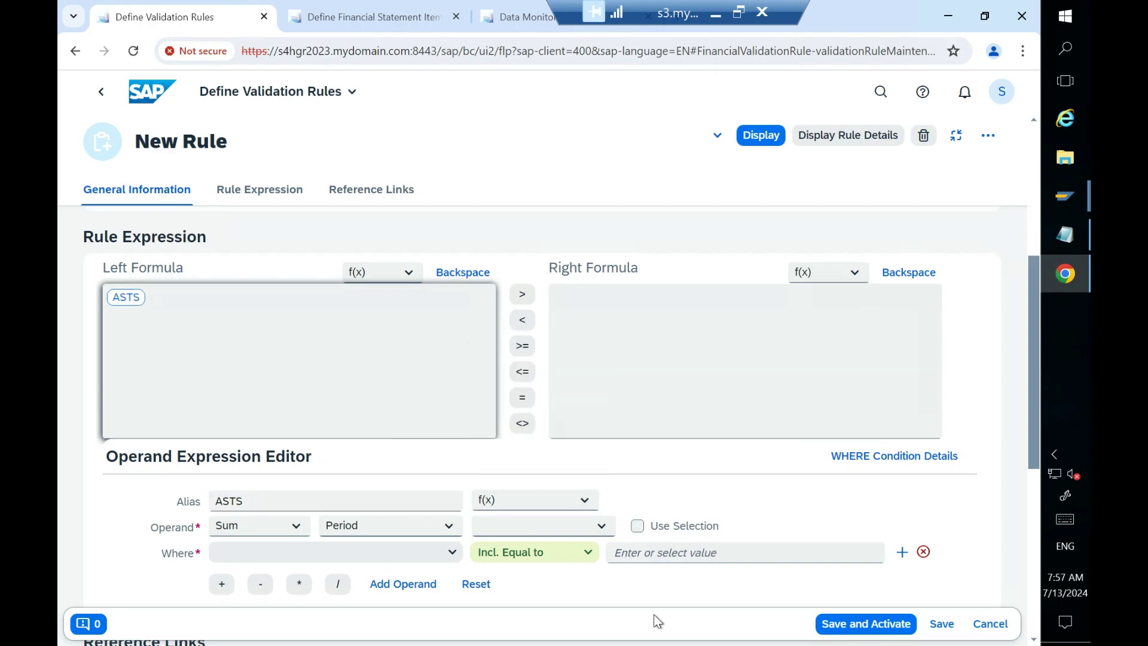
Step: Define the ASTS operand as the Sum of the YTD Amount
left_click(297, 527)
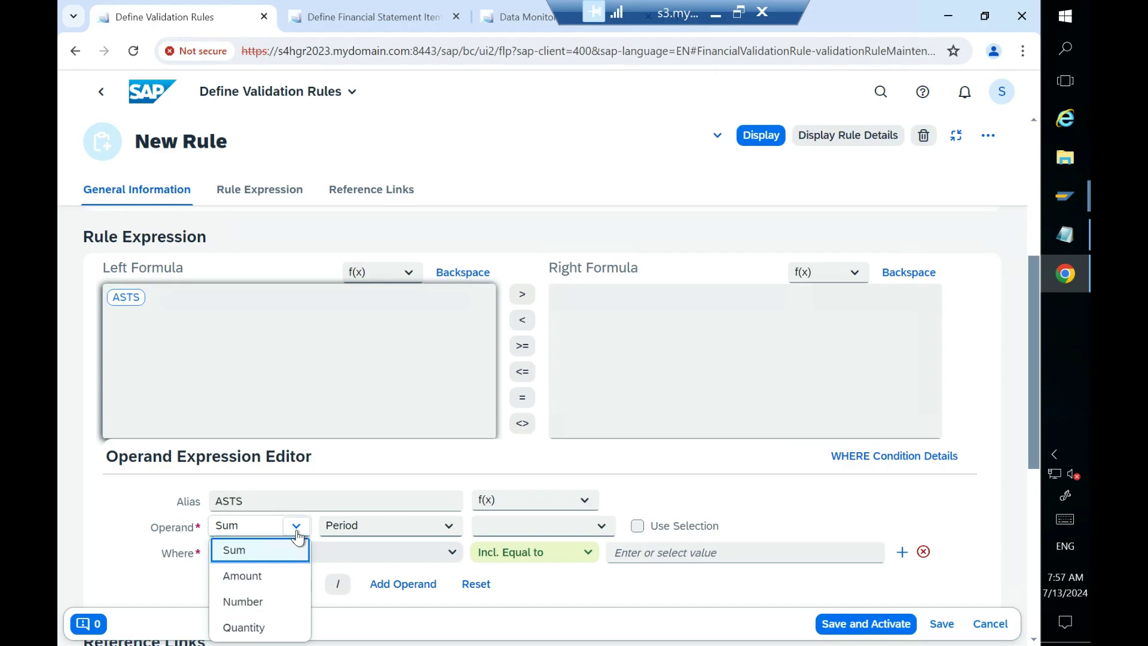
left_click(450, 526)
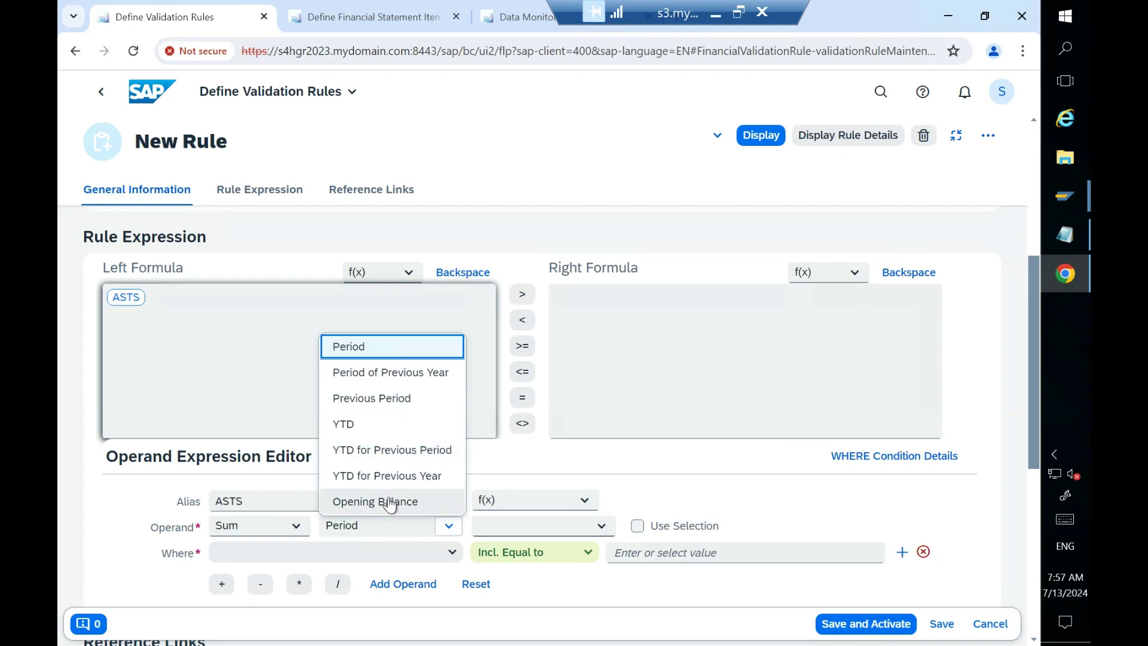
left_click(346, 424)
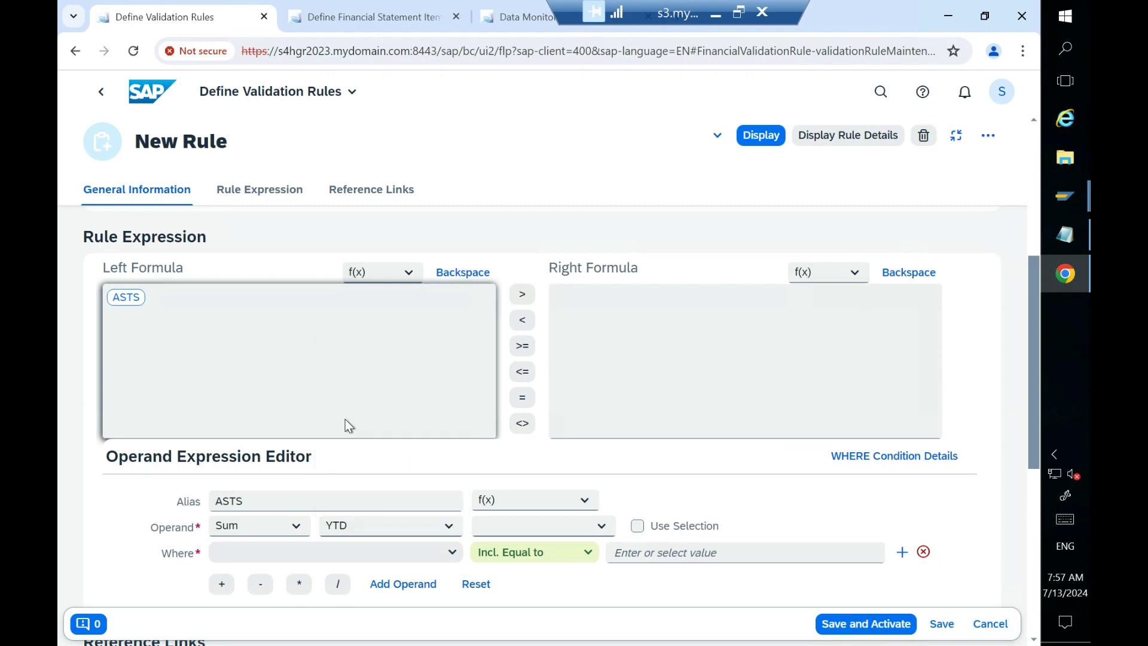
left_click(600, 528)
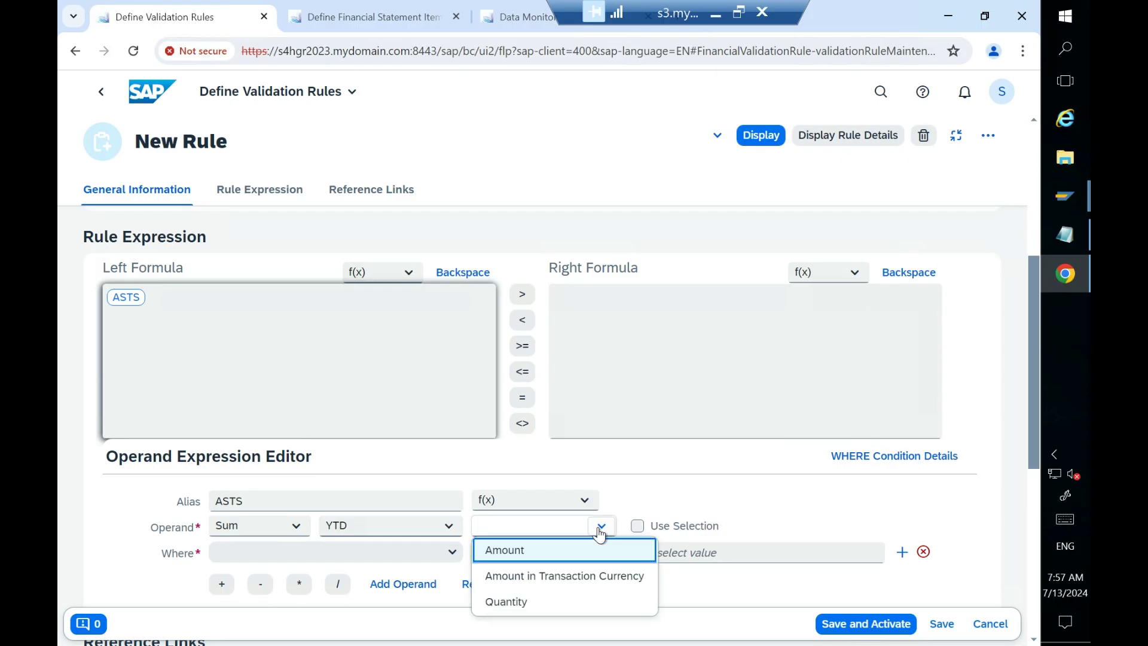
left_click(525, 553)
Step: Look over the fields offered for the ASTS operand's Where condition, including the attributes under Financial Statement Item
left_click(453, 553)
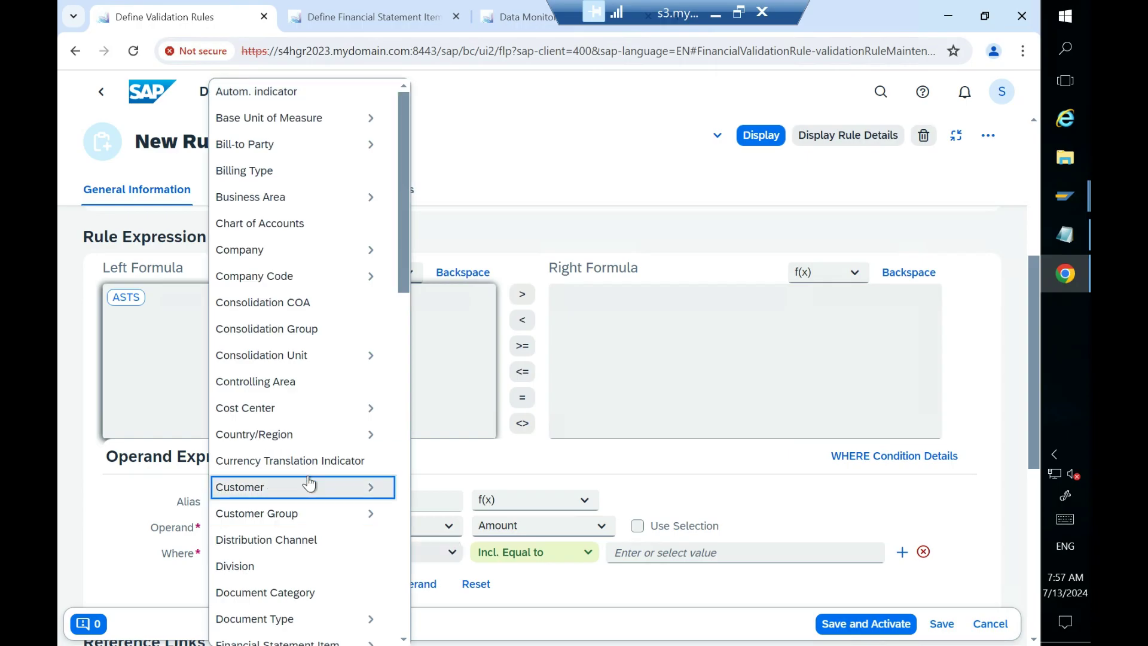
mouse_move(309, 483)
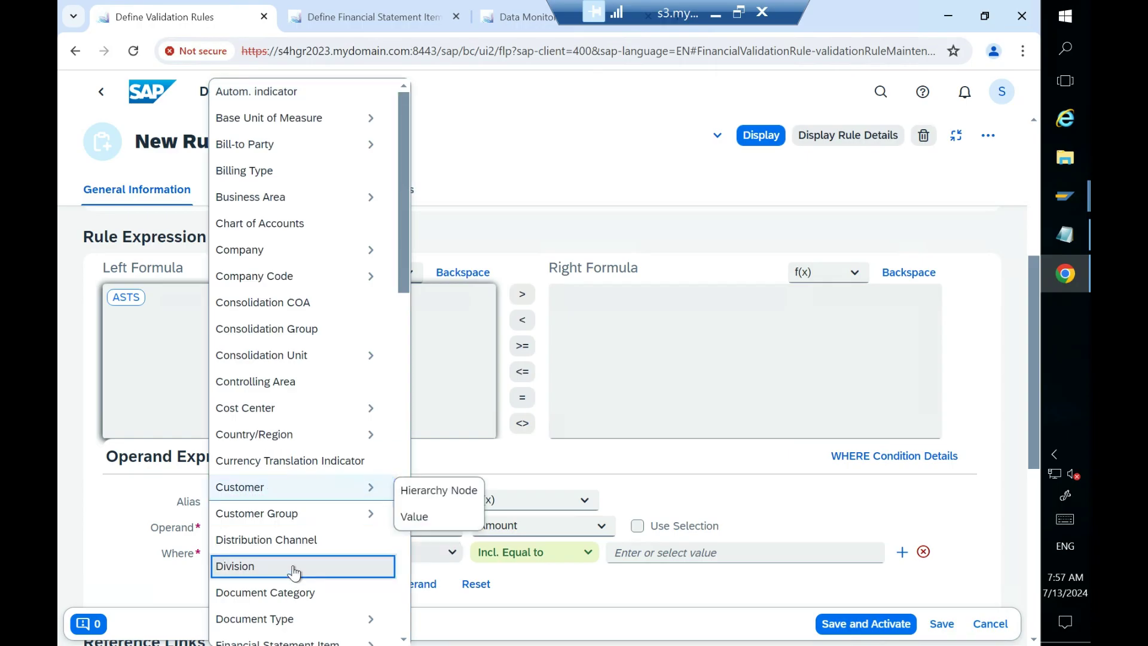
scroll(296, 541, "down", 3)
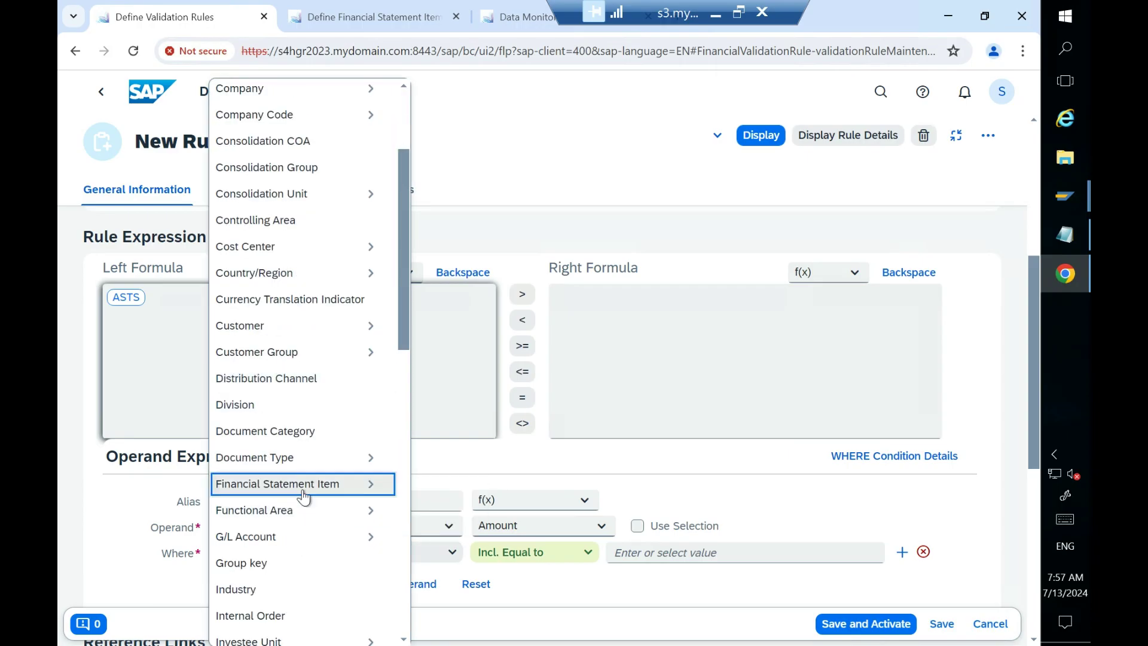
mouse_move(303, 489)
mouse_move(451, 497)
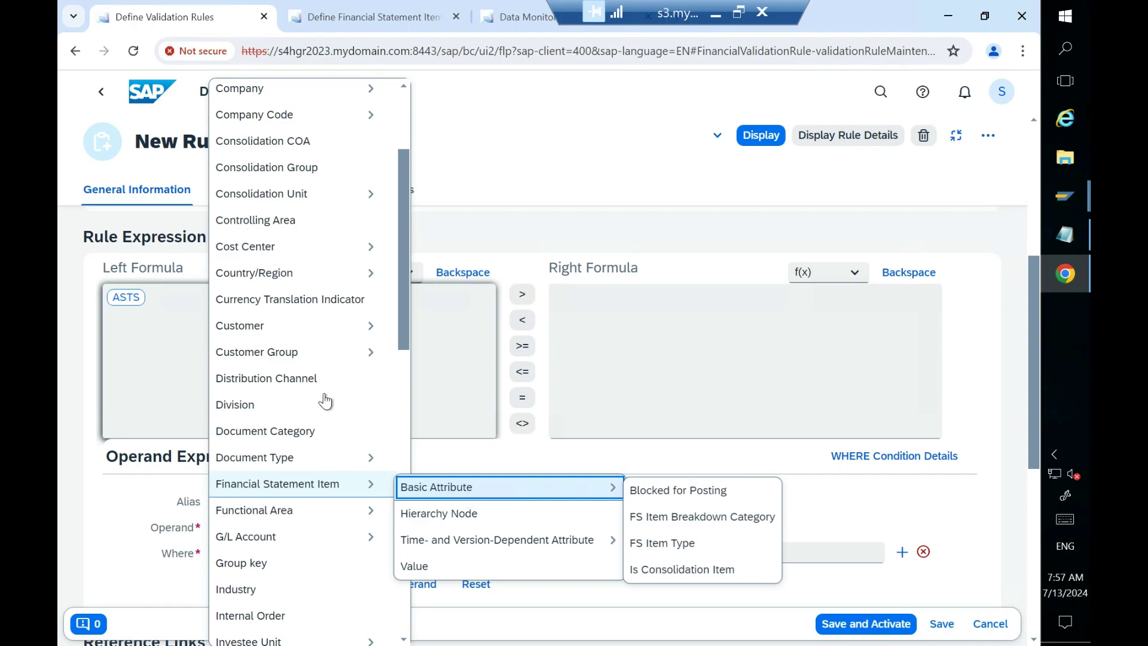
scroll(317, 364, "up", 3)
scroll(313, 354, "down", 7)
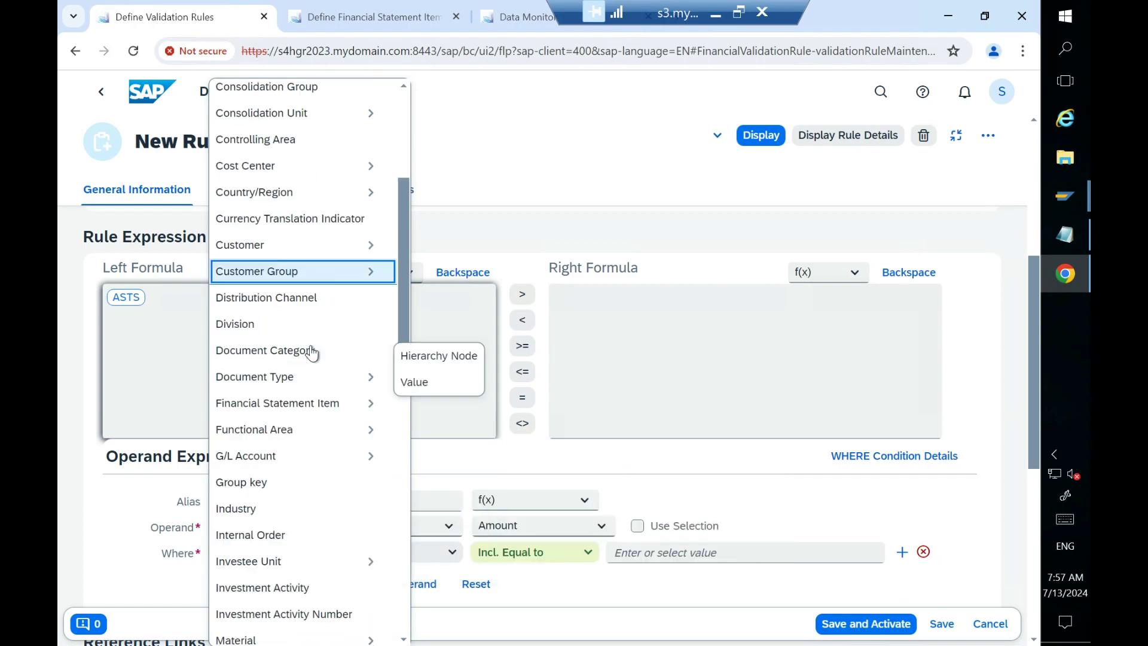
scroll(312, 354, "down", 10)
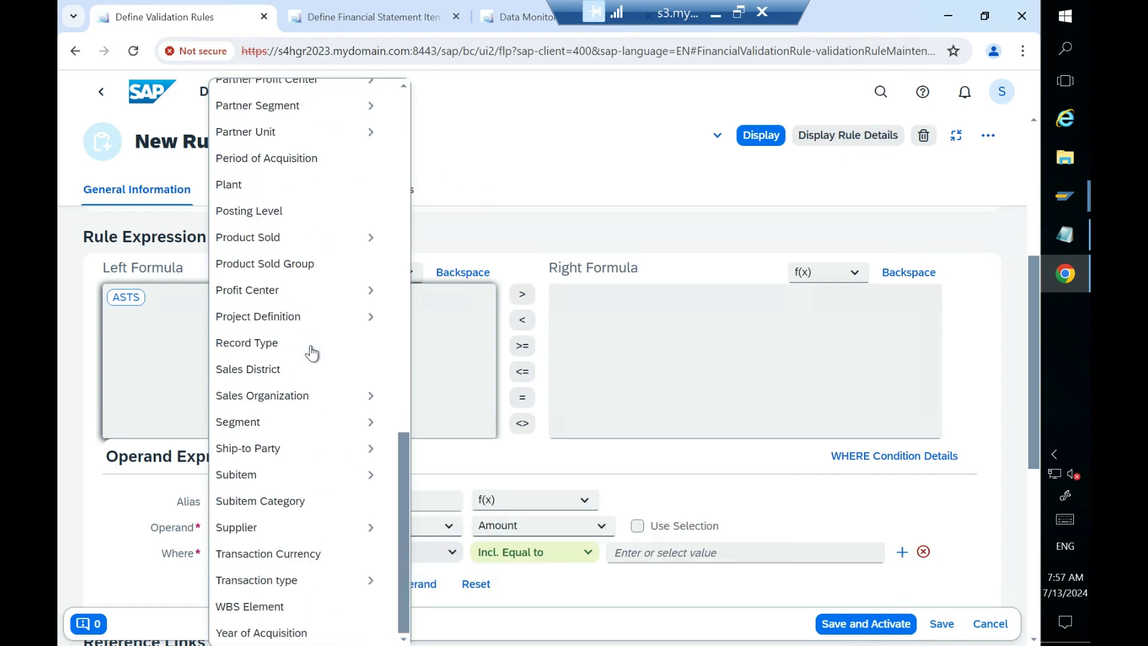
scroll(311, 354, "up", 10)
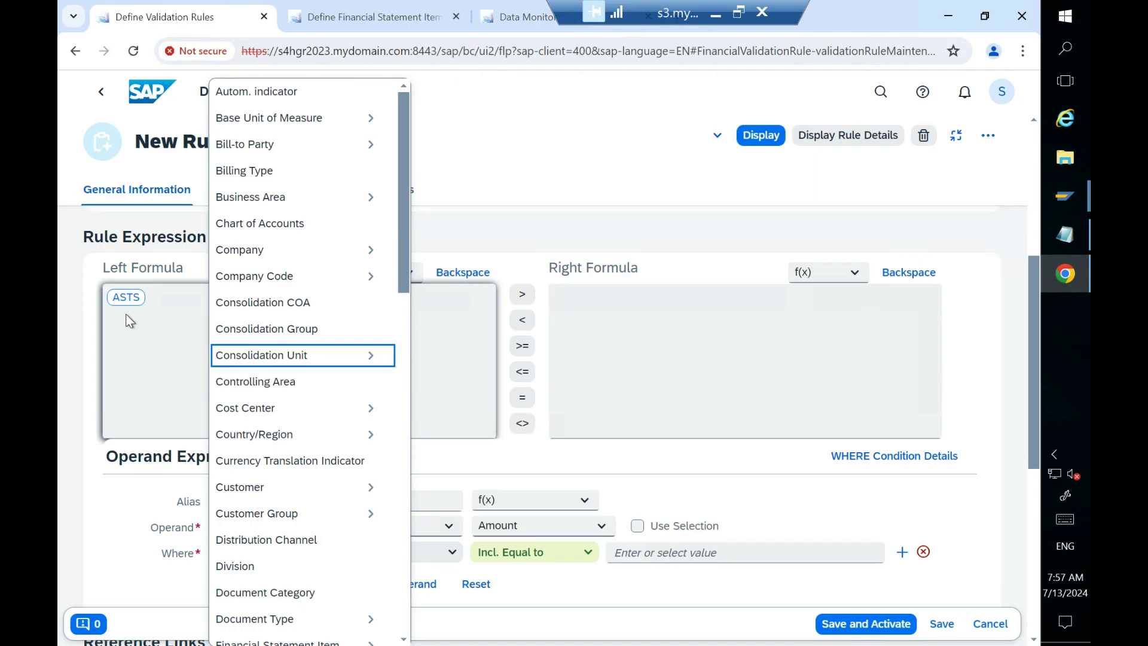
Step: In Define Financial Statement Items, clear the Financial Statement Item filter and list the items of FS item type AST (Asset)
left_click(392, 17)
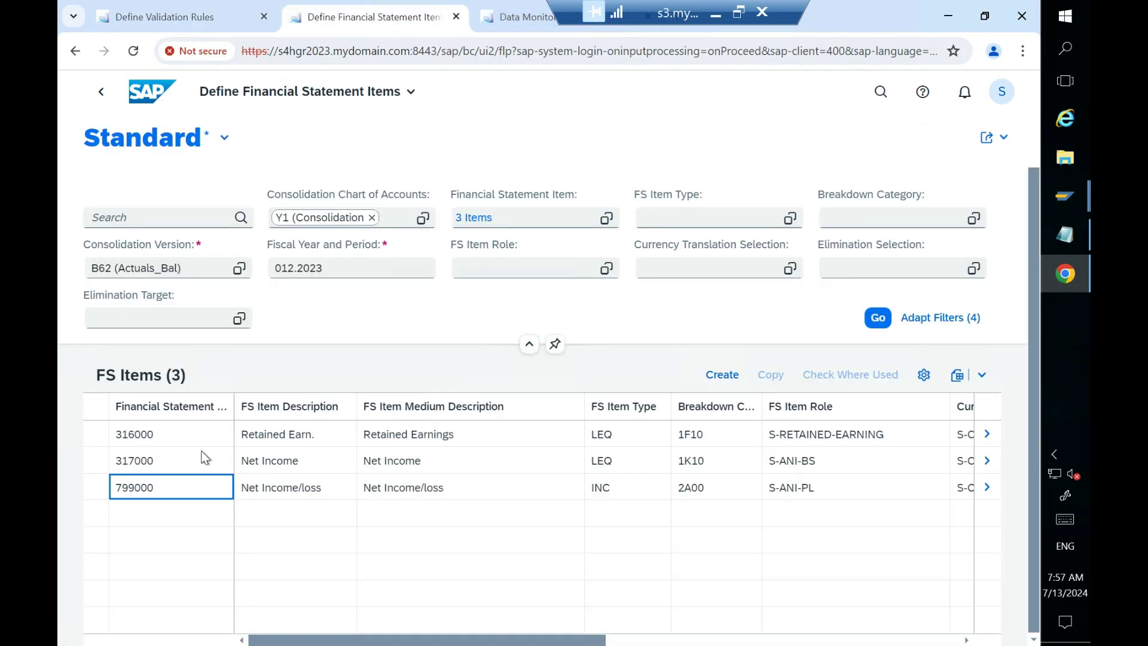
left_click(541, 225)
left_click(559, 218)
left_click(560, 218)
left_click(559, 218)
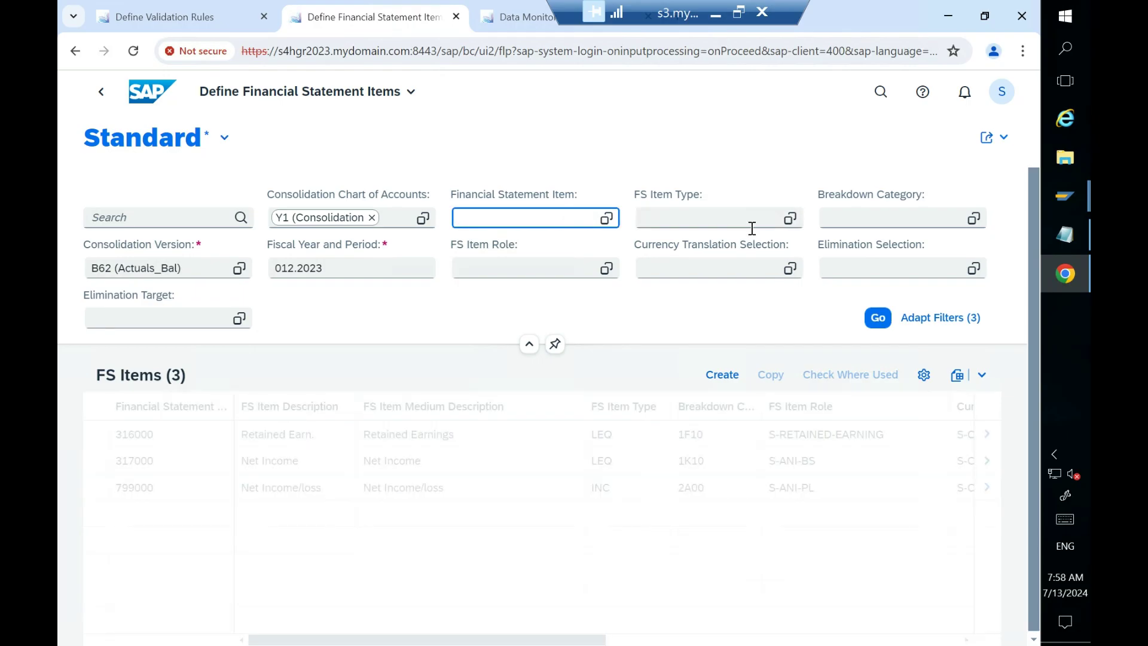
left_click(790, 219)
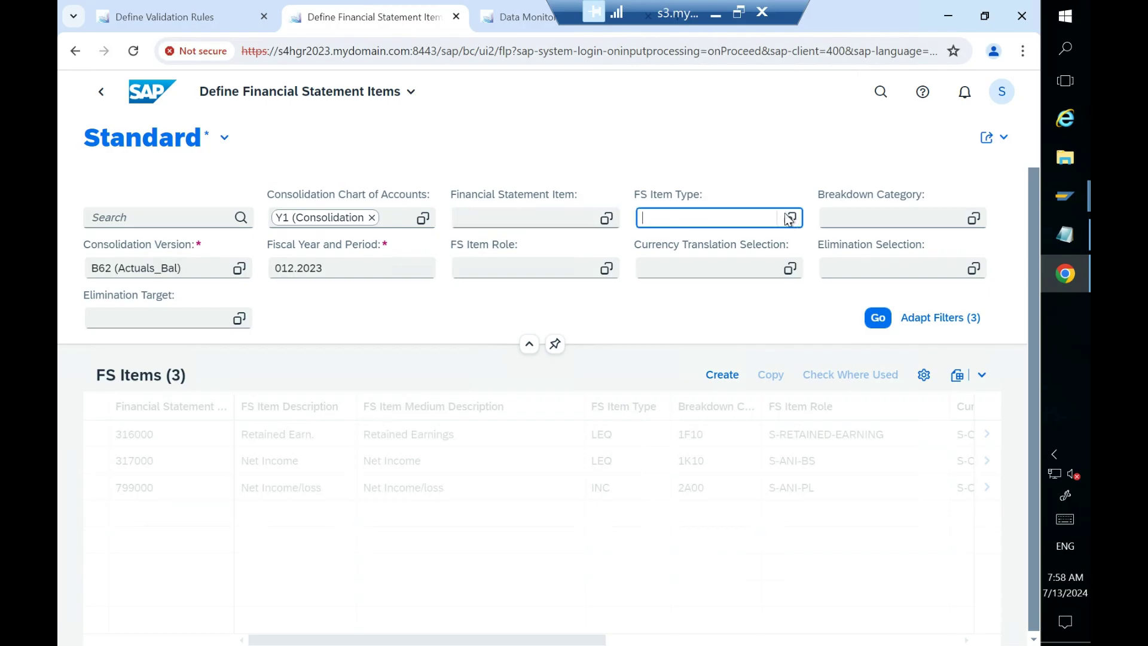
left_click(790, 218)
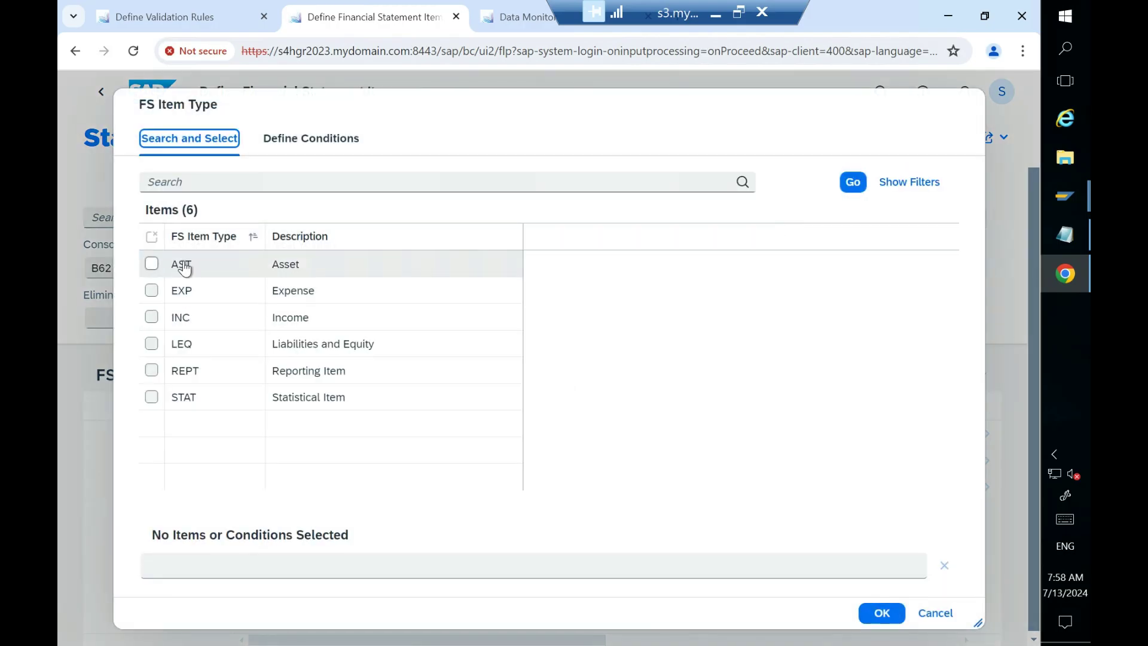
left_click(183, 271)
left_click(881, 615)
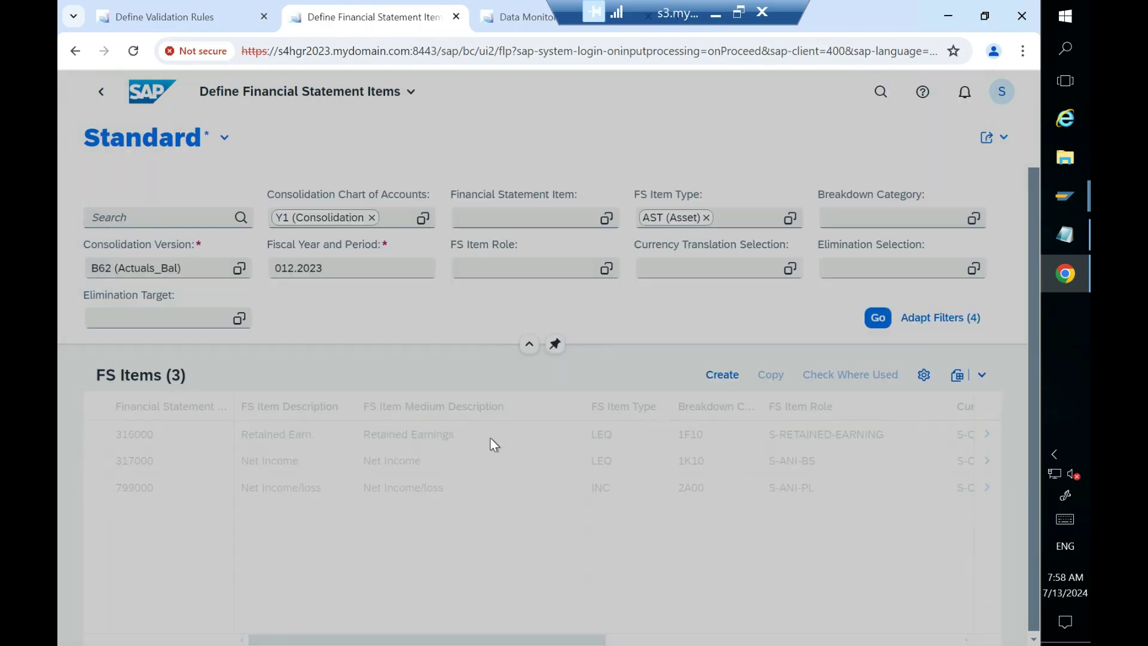
left_click(876, 318)
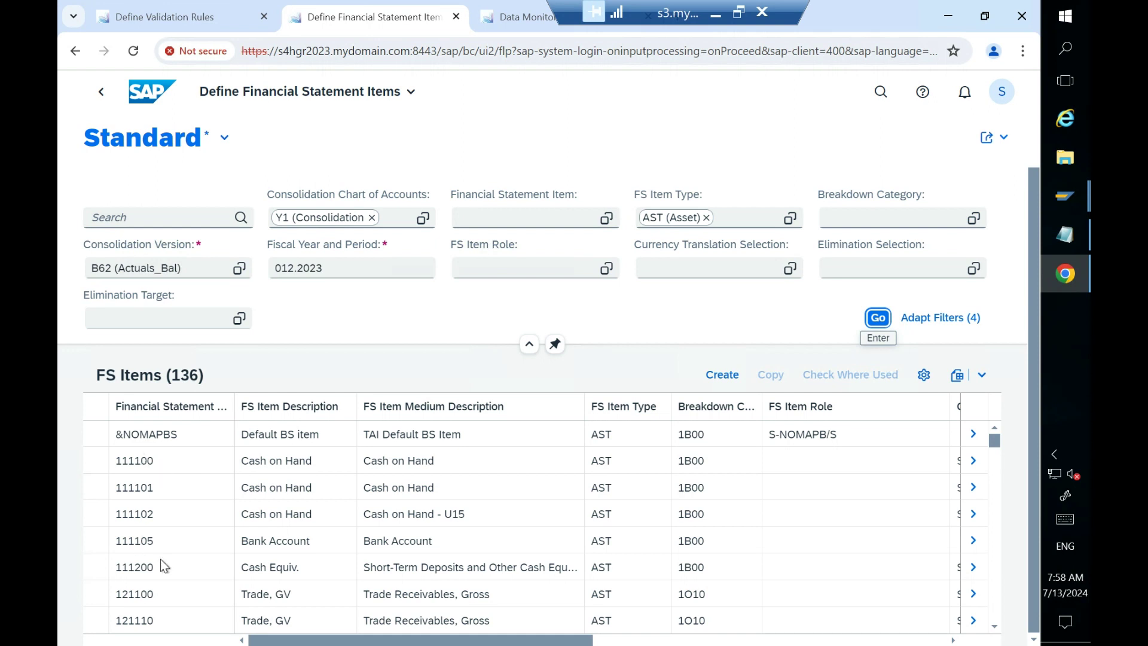
Step: Back in the validation rule, set the ASTS operand's Where condition to the Financial Statement Item basic attribute FS Item Type with the value AST
left_click(205, 7)
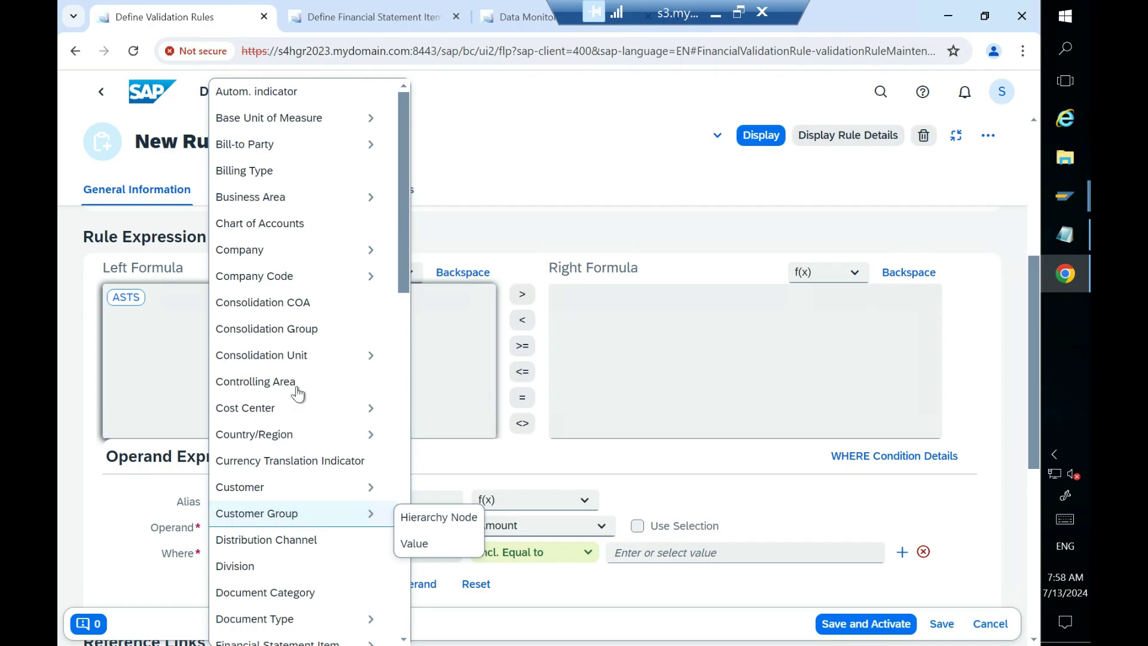
scroll(282, 481, "down", 1)
scroll(282, 481, "down", 2)
mouse_move(290, 404)
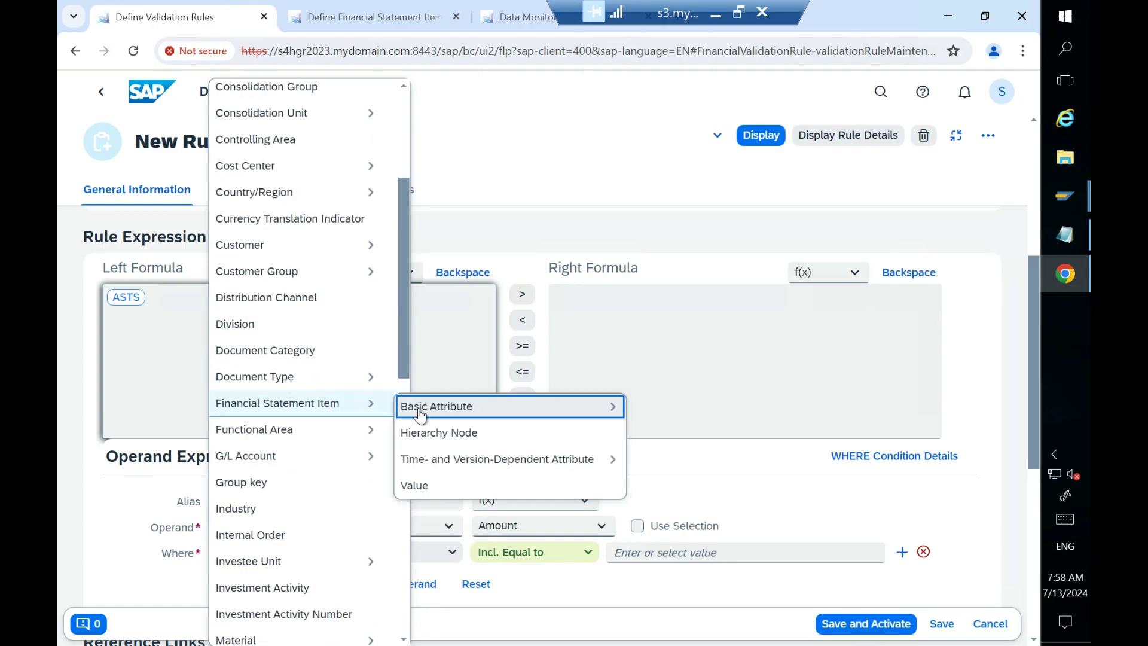
mouse_move(423, 414)
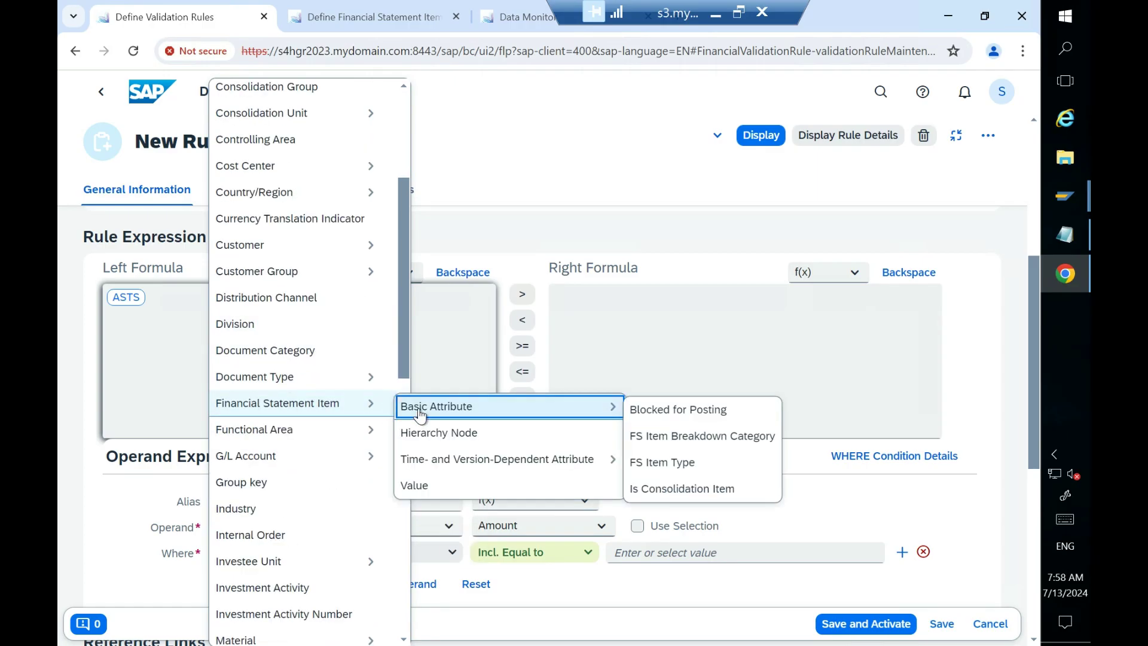
left_click(675, 464)
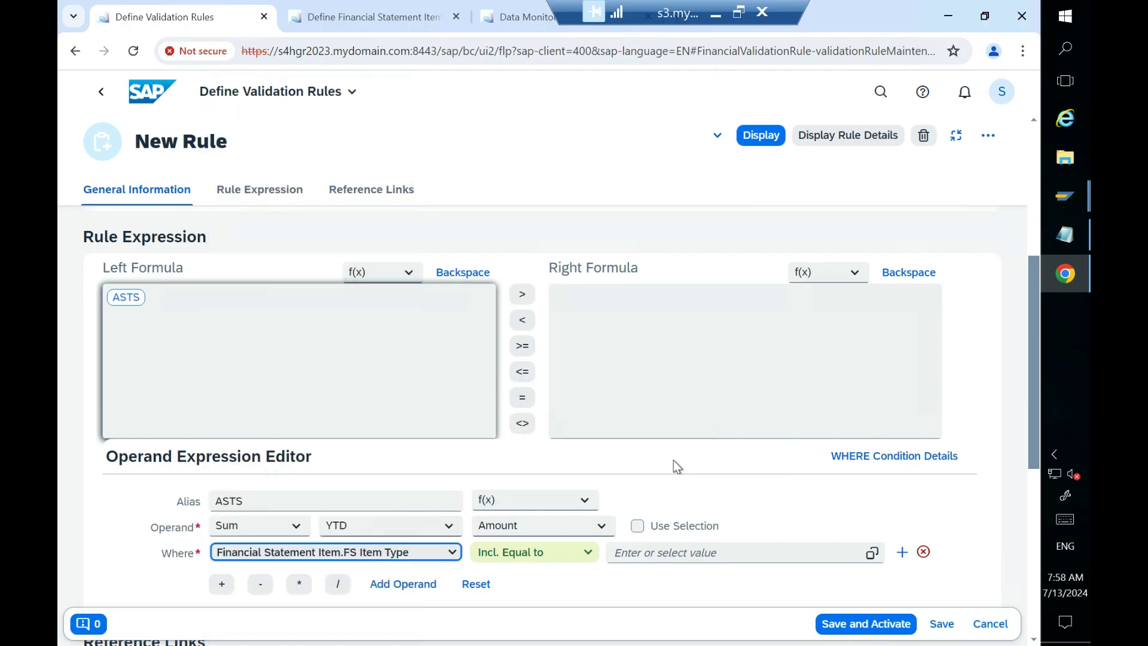
left_click(667, 553)
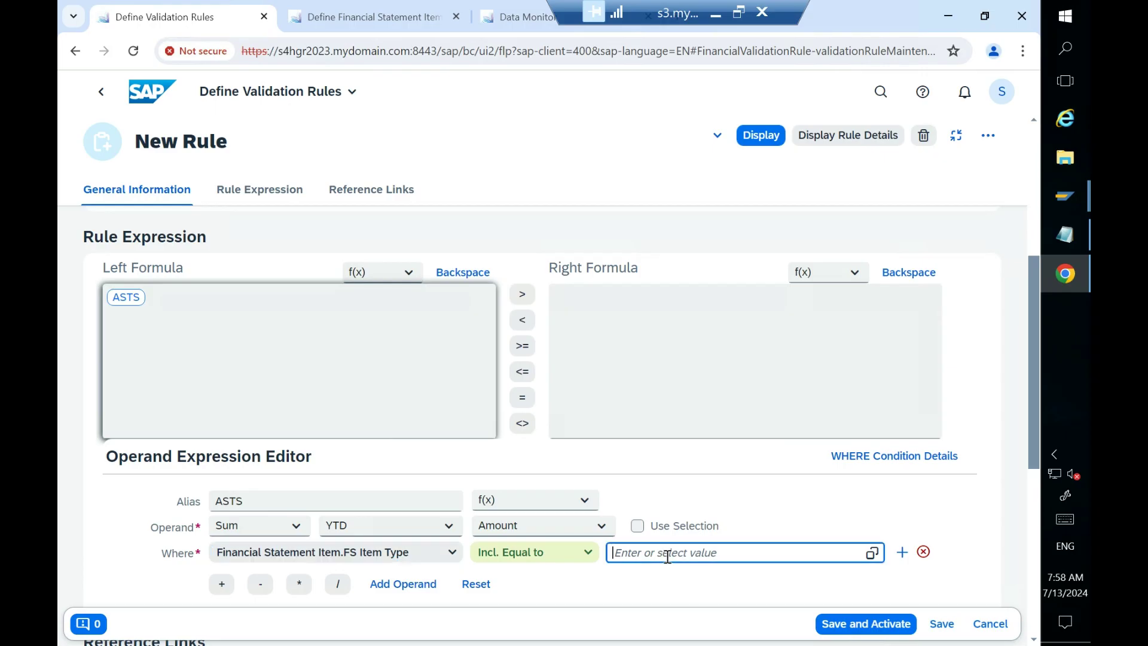
left_click(872, 555)
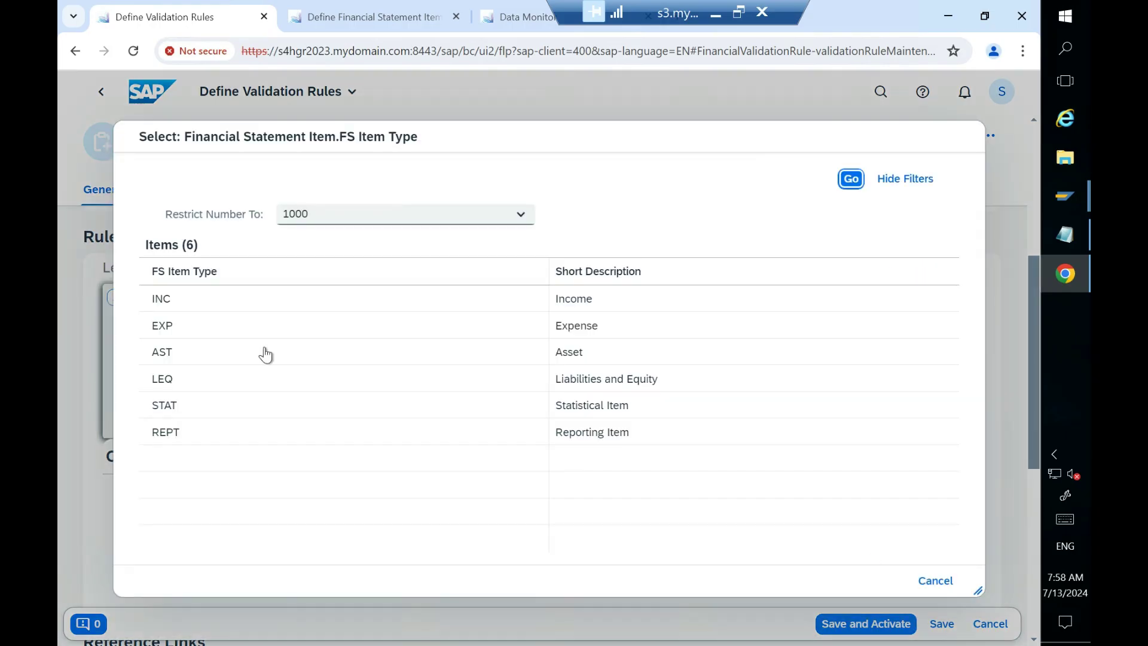
left_click(165, 357)
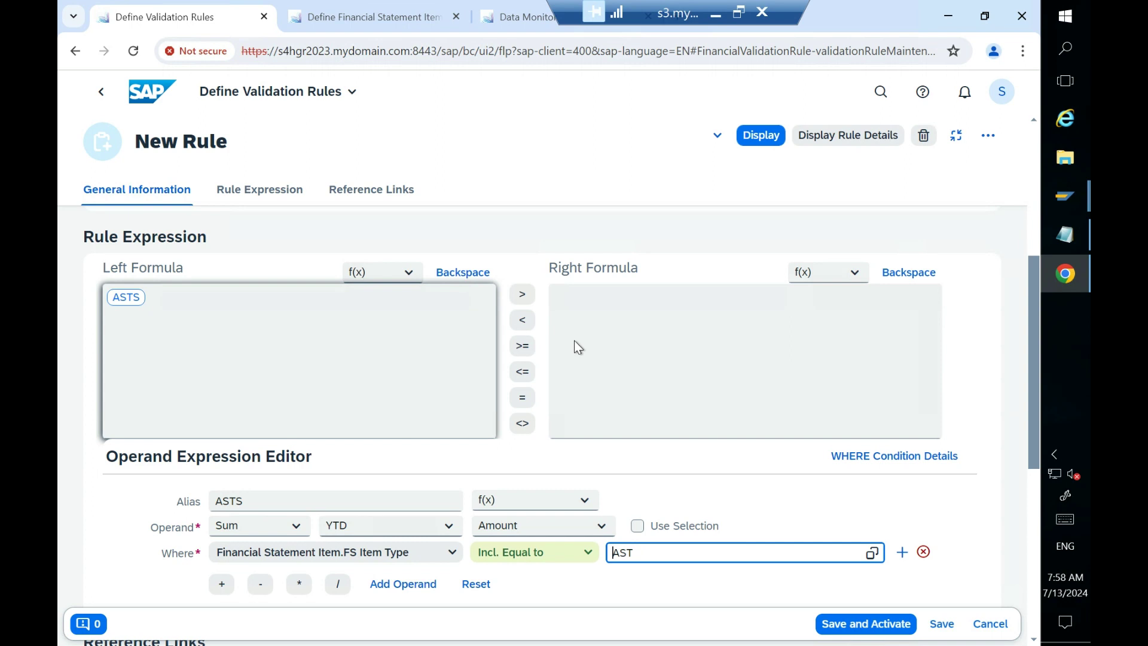
Step: Set the comparison between the formulas to equals and give the right formula's operand the alias LIAB
left_click(521, 400)
left_click(578, 304)
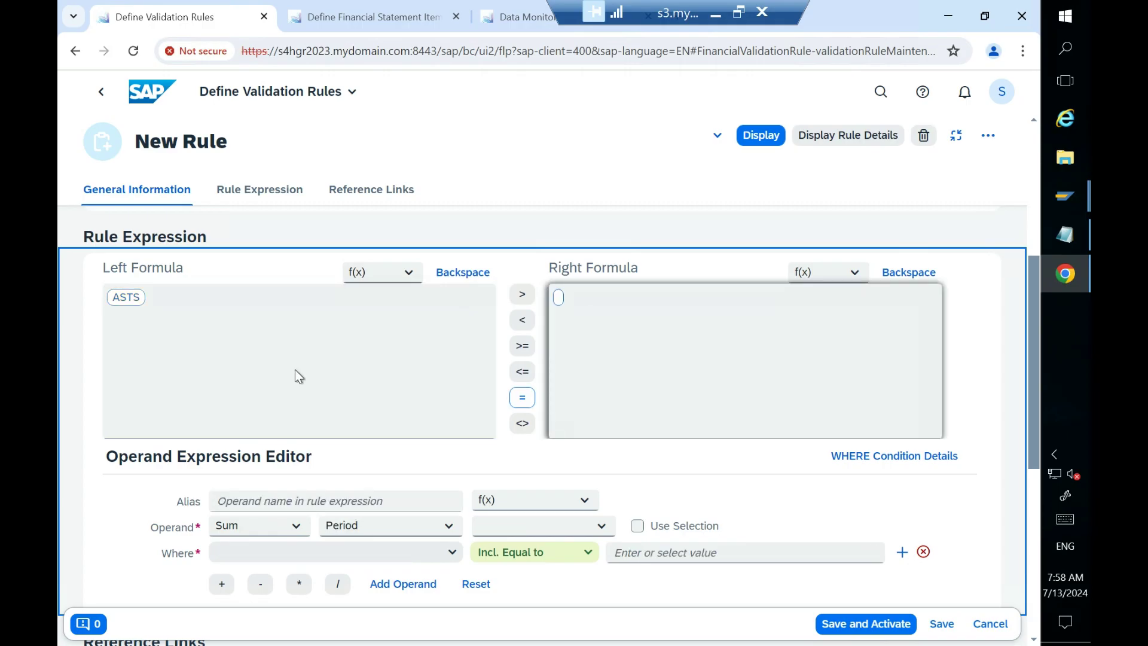
left_click(561, 301)
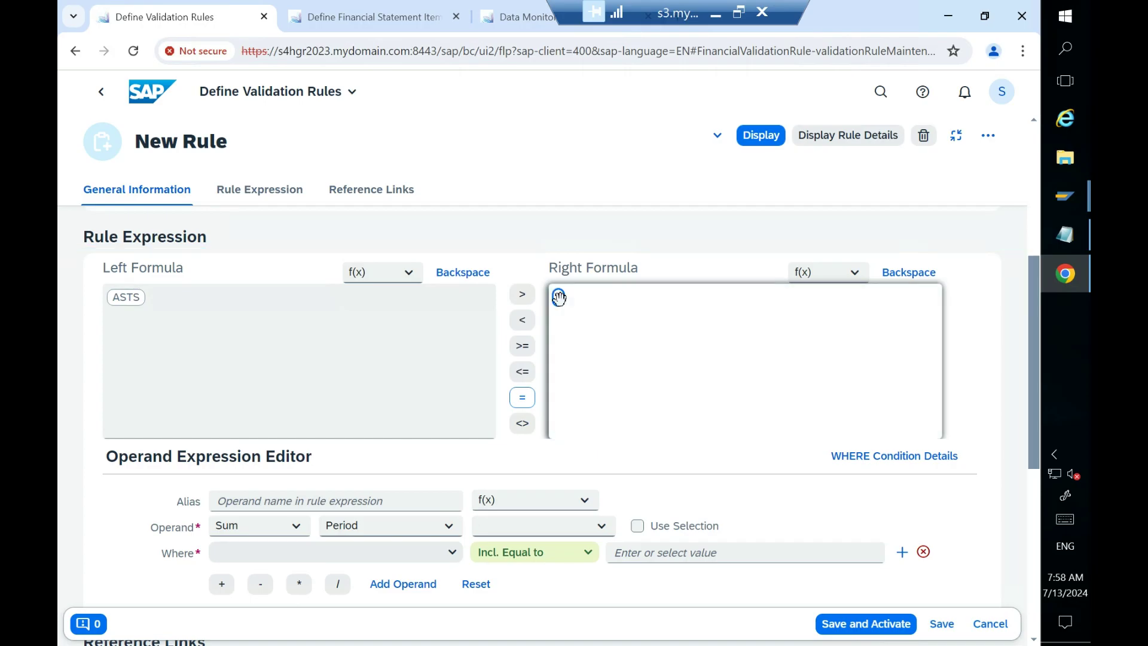
left_click(303, 505)
type("LIAB")
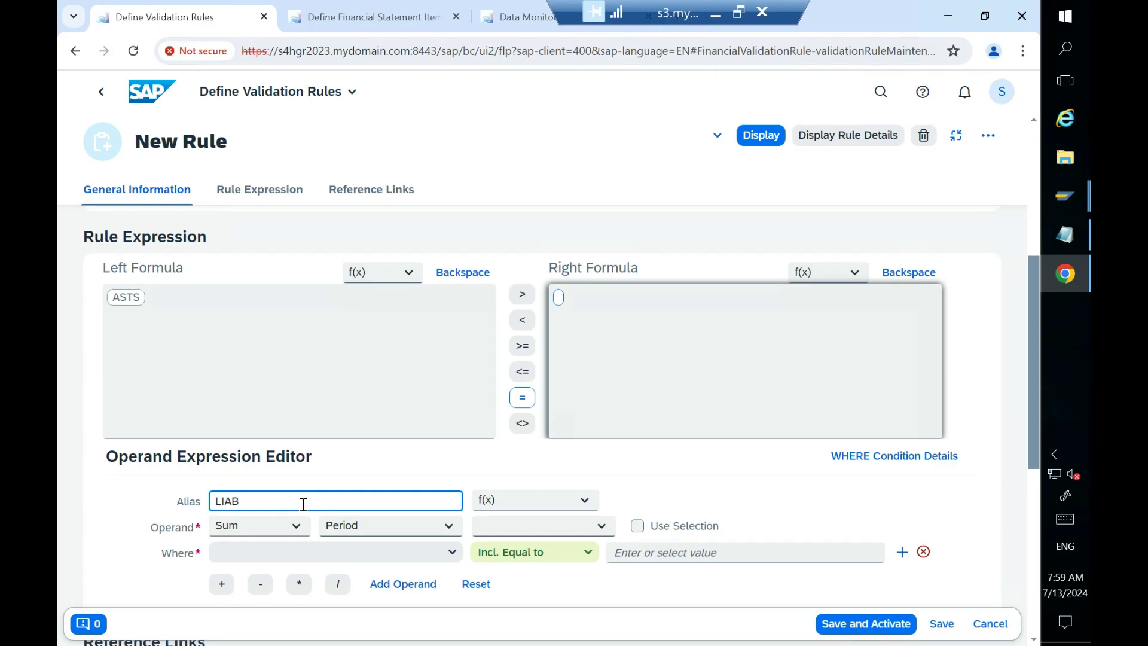
Step: In Define Financial Statement Items, replace the FS Item Type filter with LEQ (Liabilities and Equity) and list the matching items
left_click(350, 21)
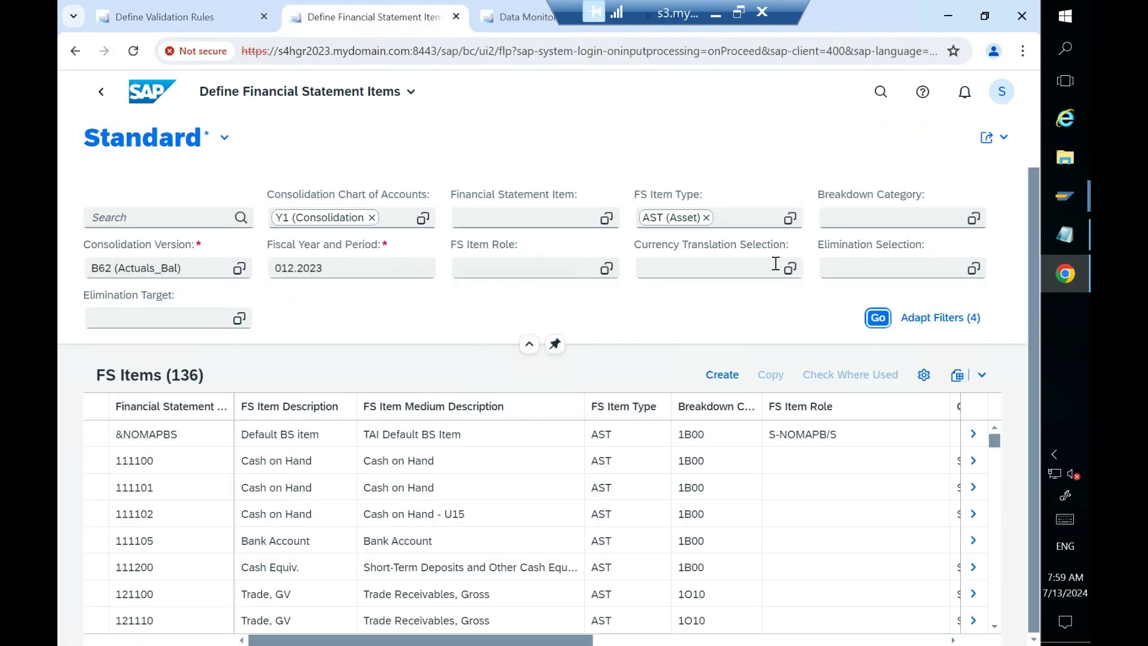
left_click(706, 217)
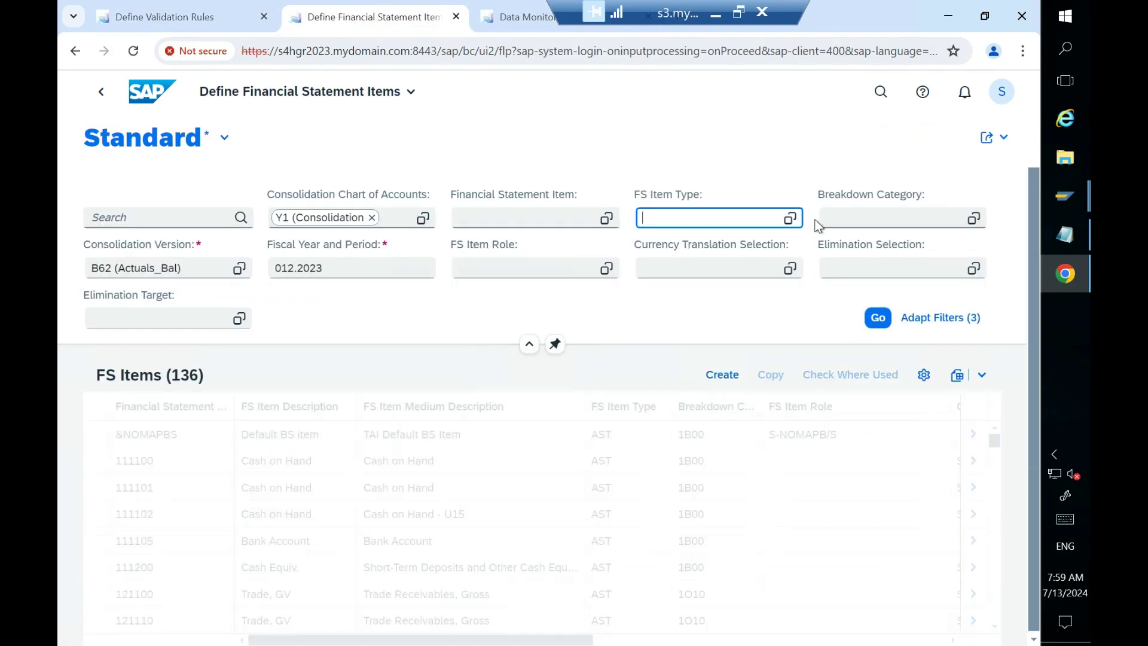
left_click(789, 218)
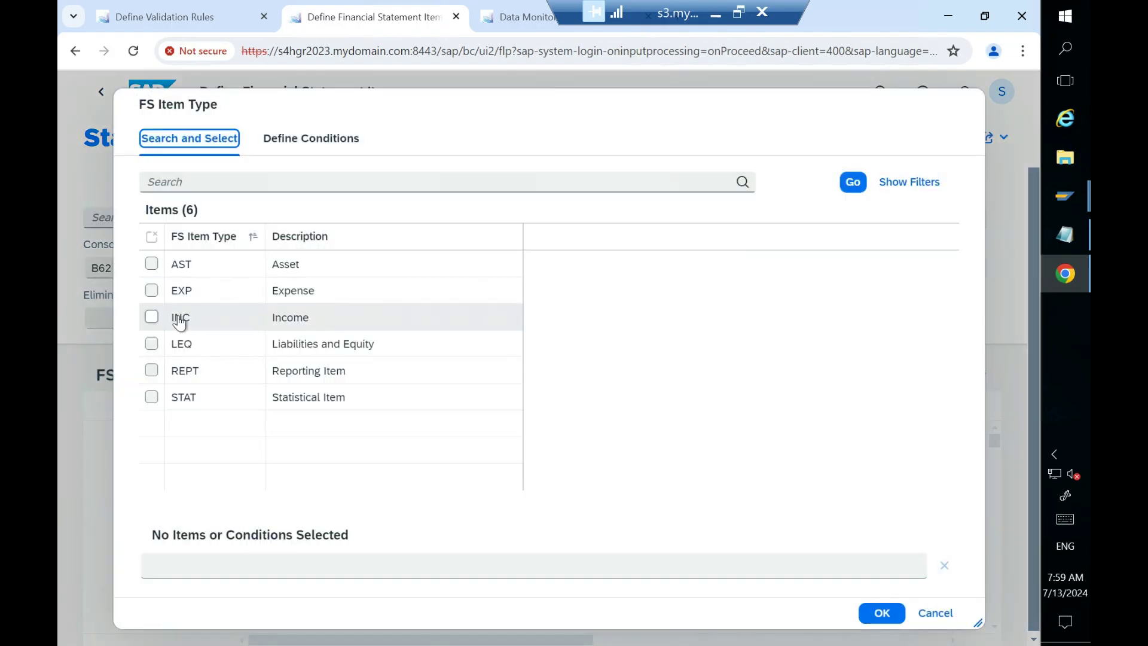
left_click(182, 351)
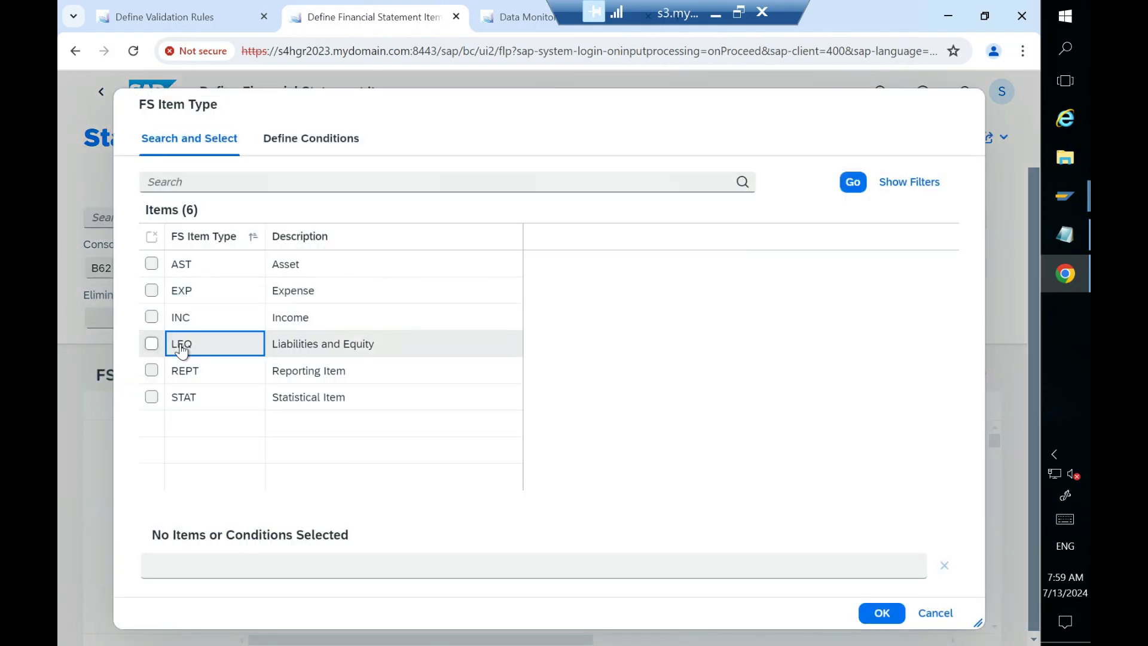
left_click(882, 613)
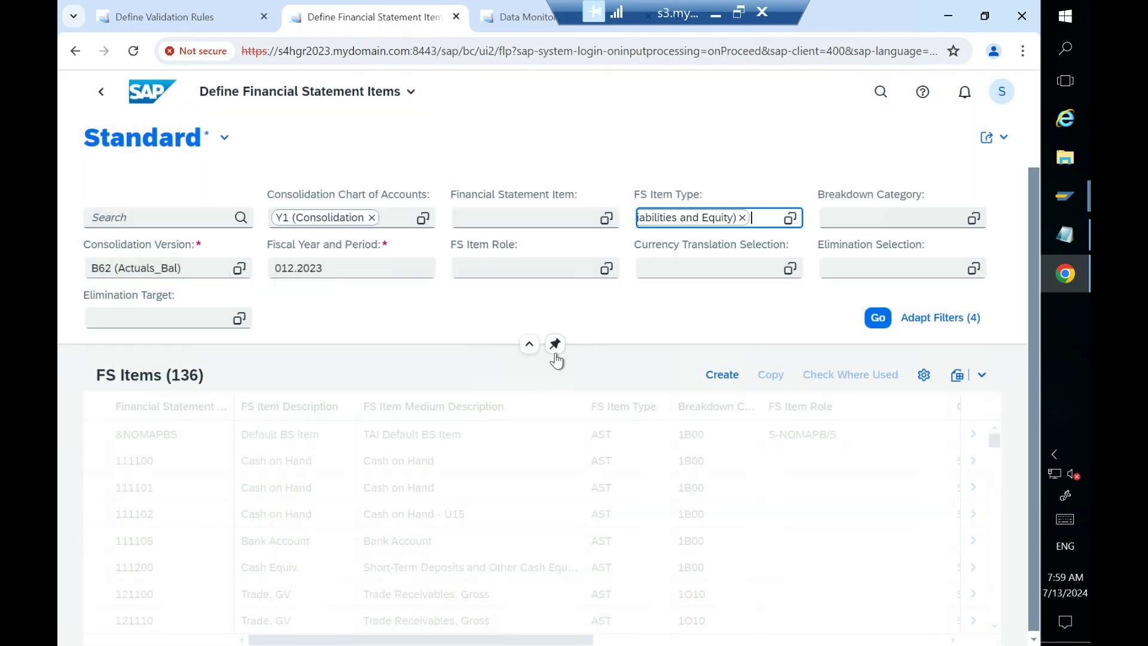
left_click(876, 318)
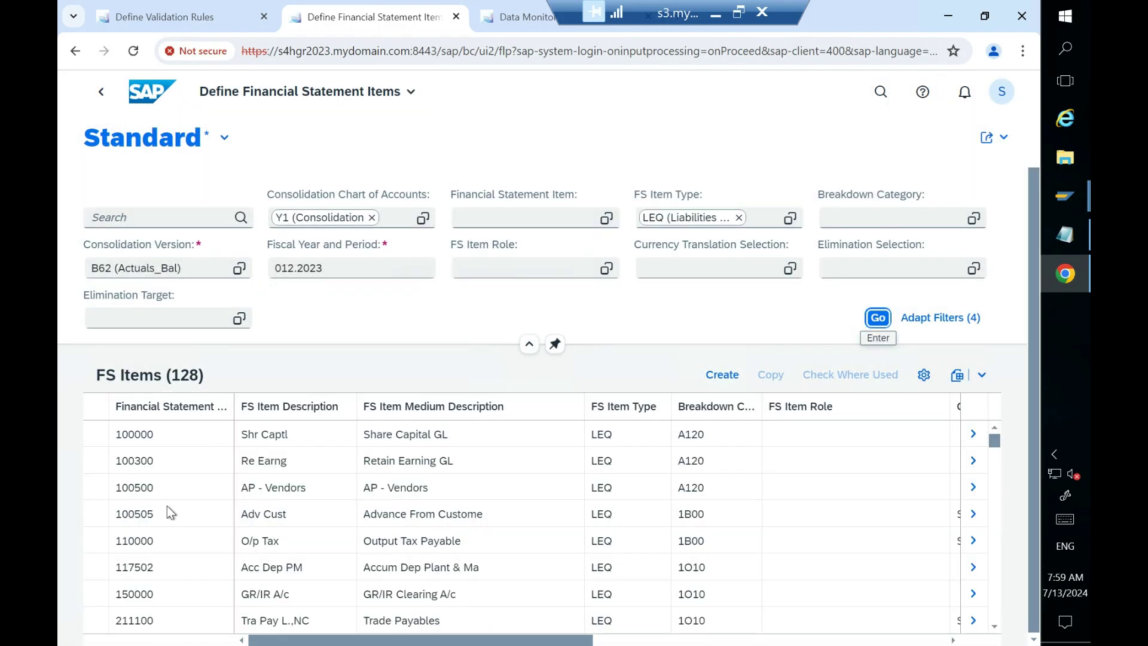
Step: Look through the listed liabilities and equity items and clear the FS Item Type filter
scroll(166, 505, "down", 3)
scroll(166, 506, "up", 3)
scroll(167, 506, "down", 10)
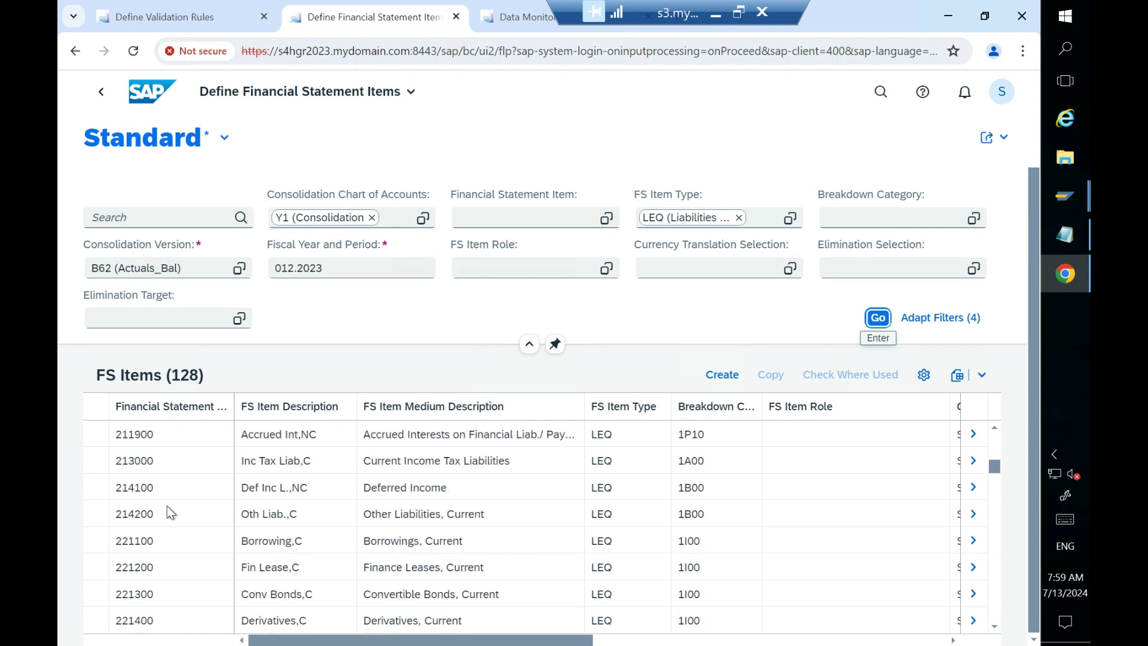
scroll(167, 506, "down", 5)
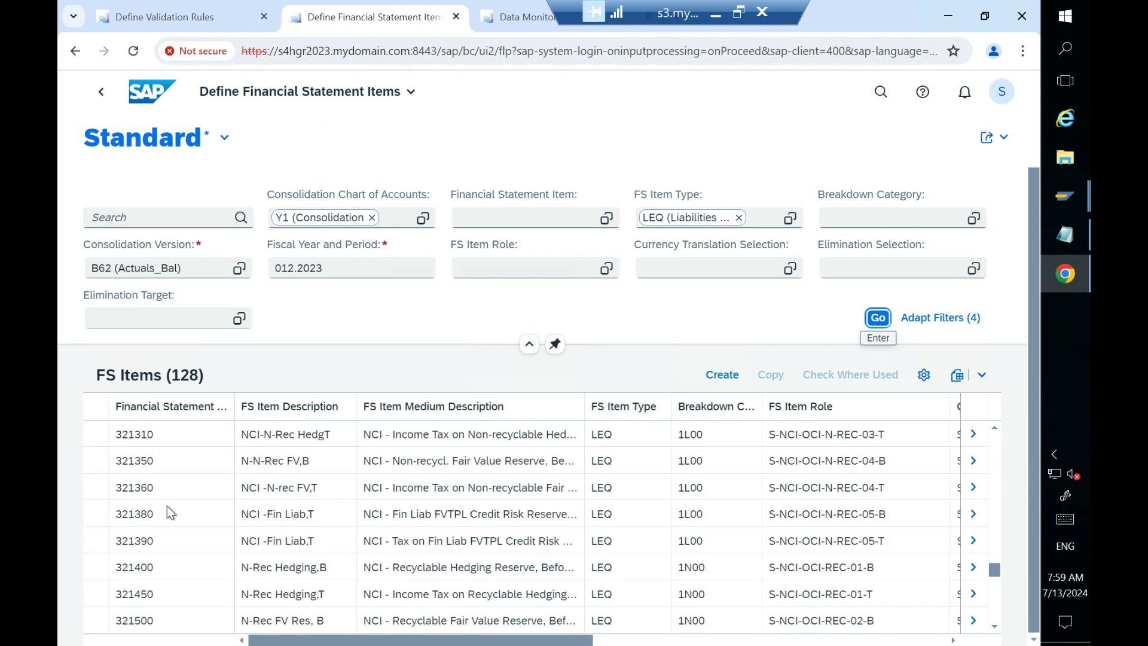
scroll(167, 506, "up", 6)
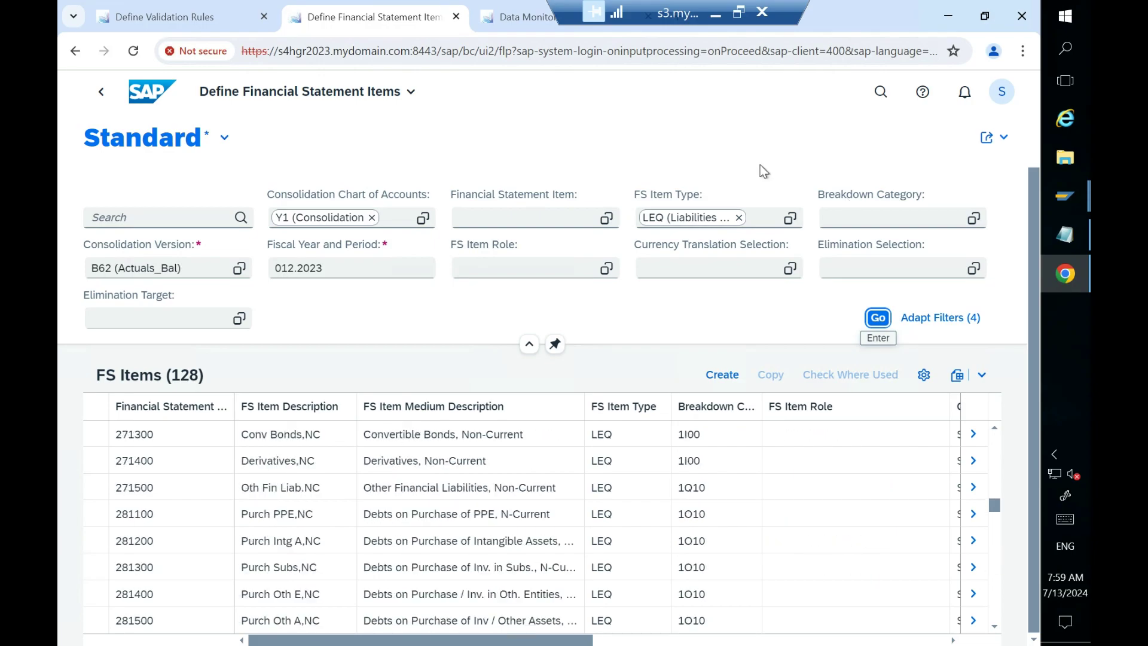
left_click(739, 221)
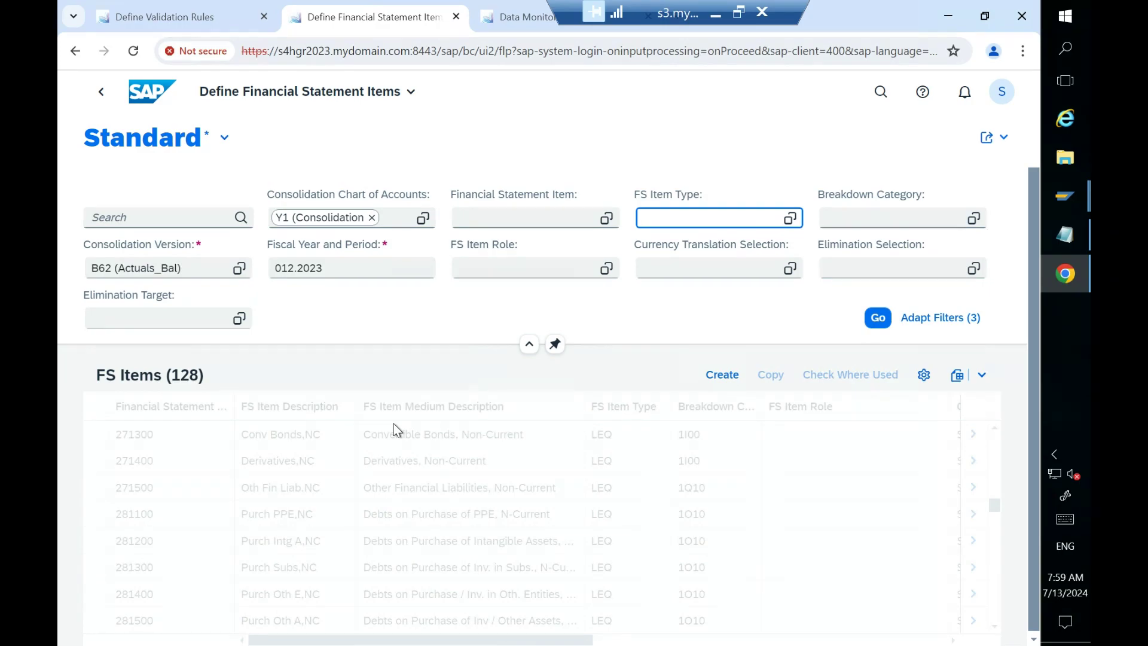
Step: Back in the validation rule, define the LIAB operand as the Sum of the YTD Amount
left_click(170, 19)
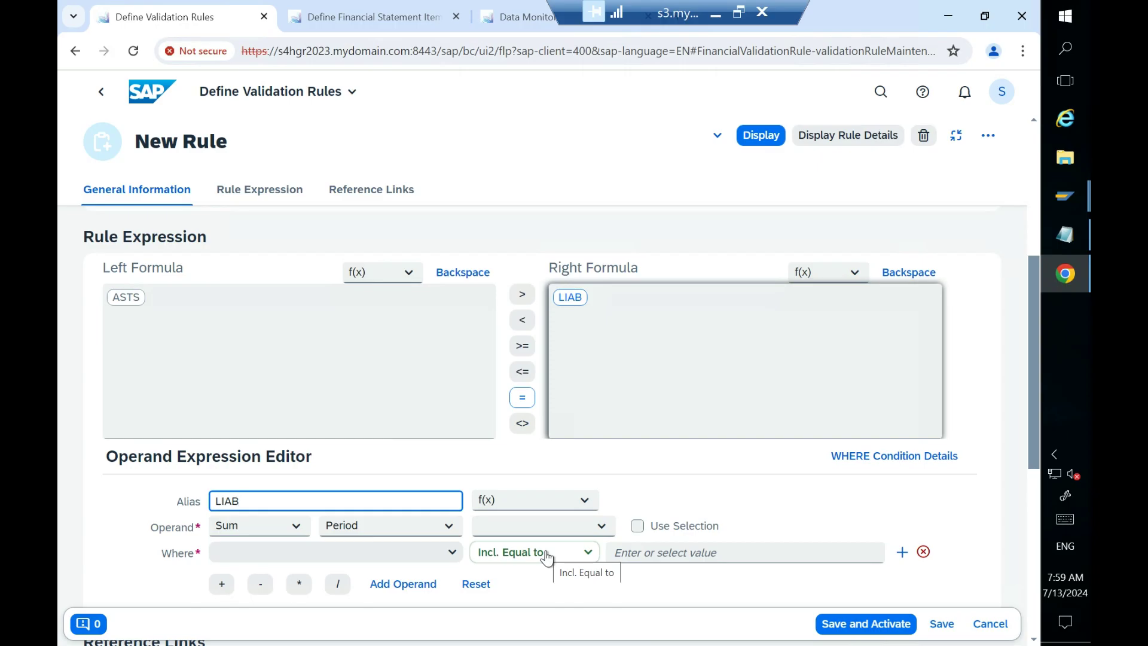
left_click(296, 526)
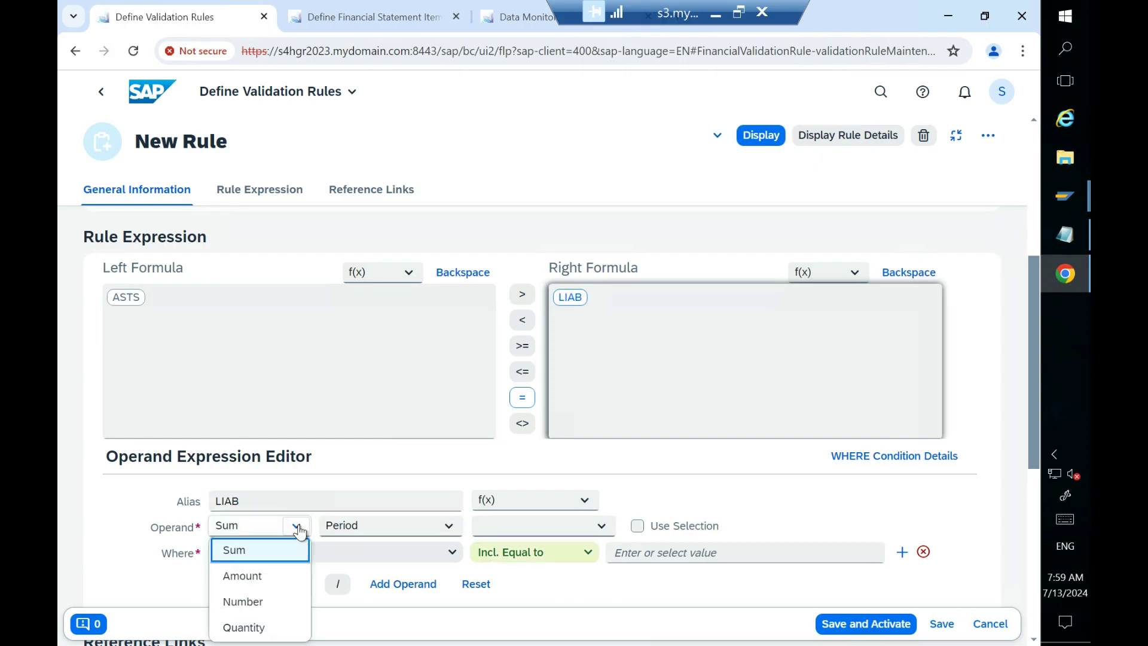
left_click(263, 556)
left_click(448, 528)
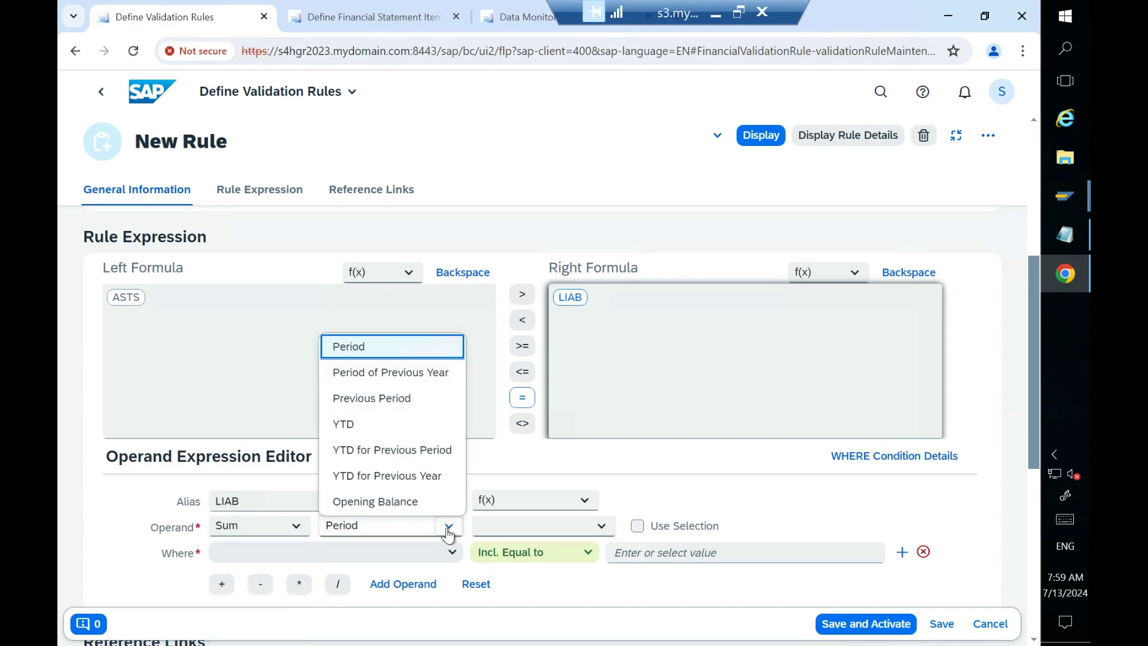
left_click(352, 426)
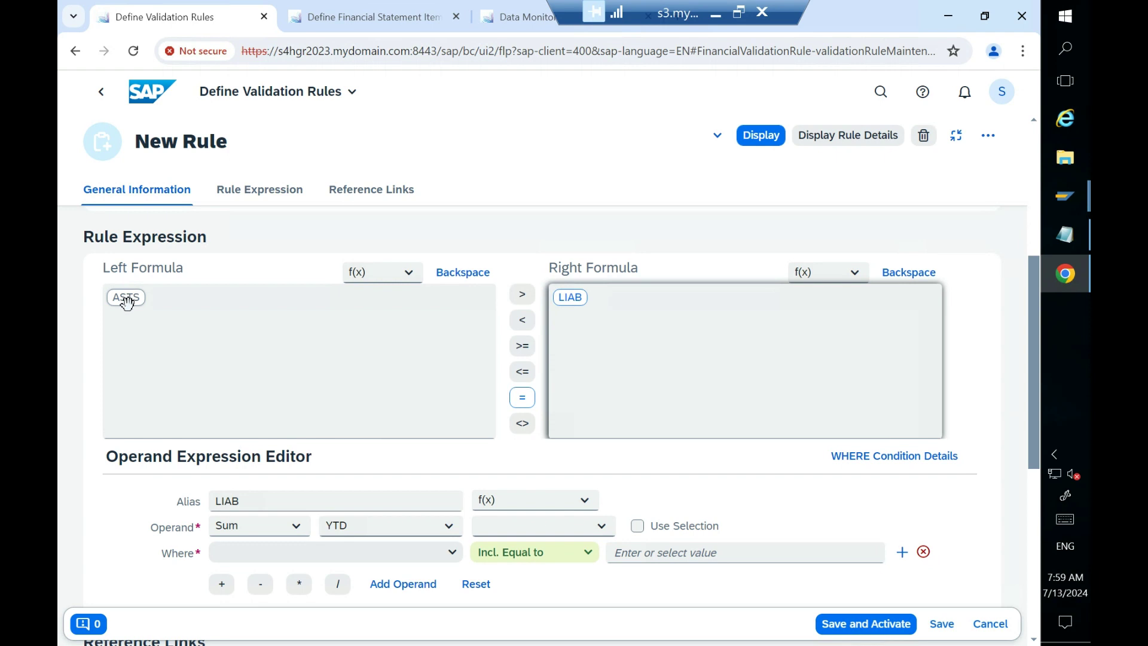
left_click(601, 525)
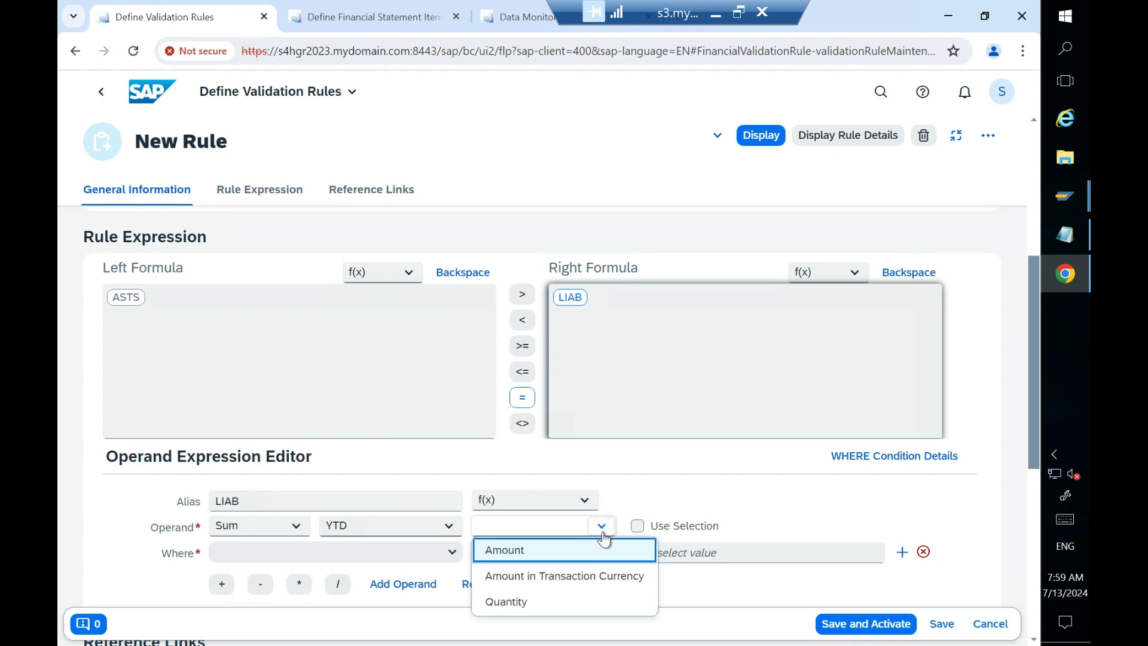
left_click(573, 554)
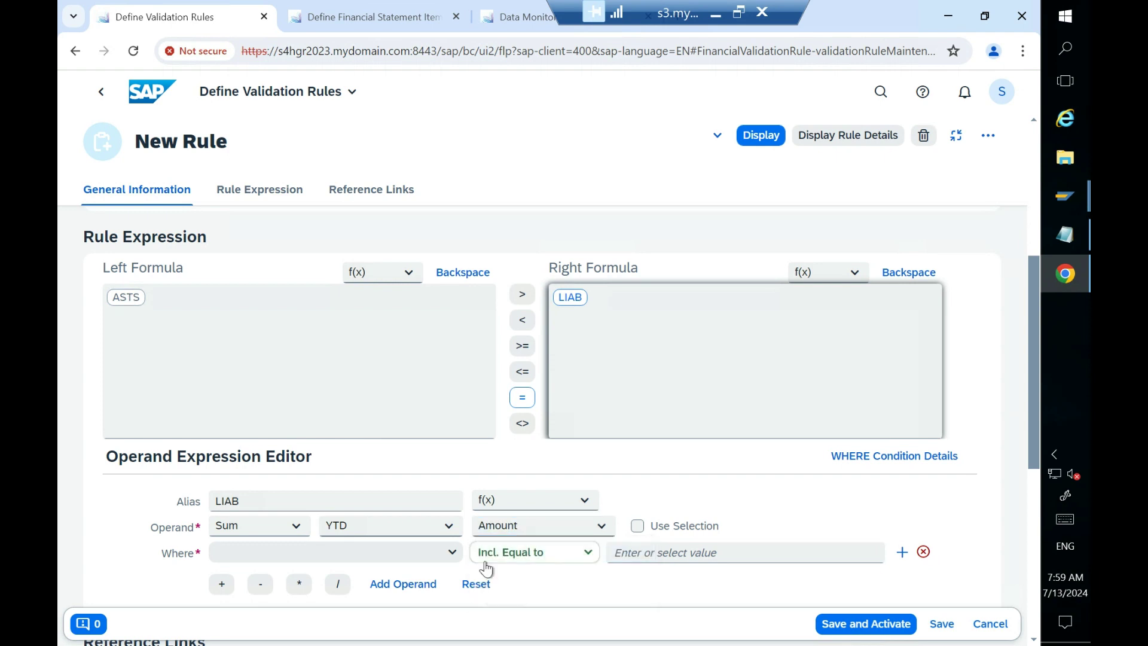
Step: Set the LIAB operand's Where condition to the Financial Statement Item basic attribute FS Item Type with the value LEQ
left_click(452, 552)
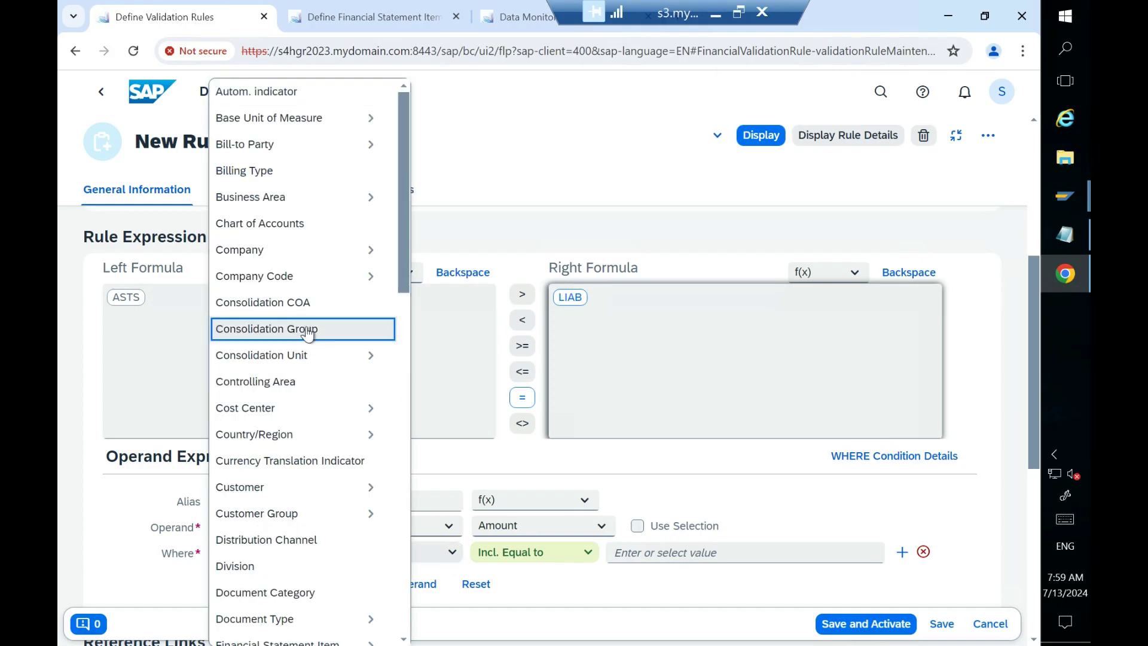
scroll(292, 487, "down", 3)
mouse_move(294, 494)
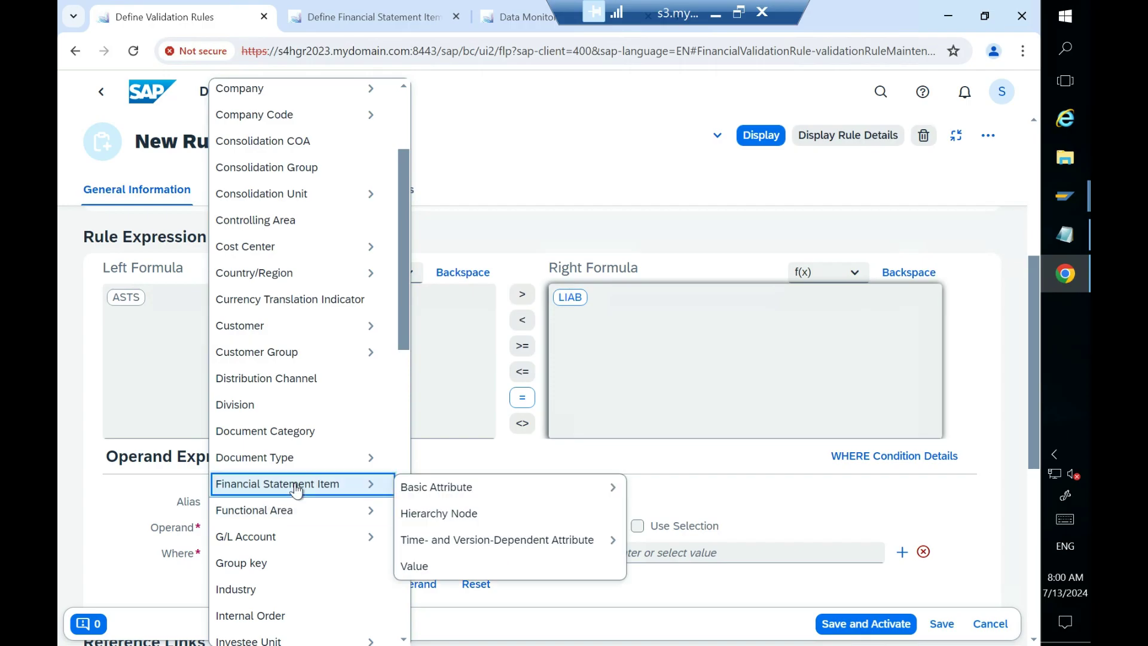
mouse_move(443, 498)
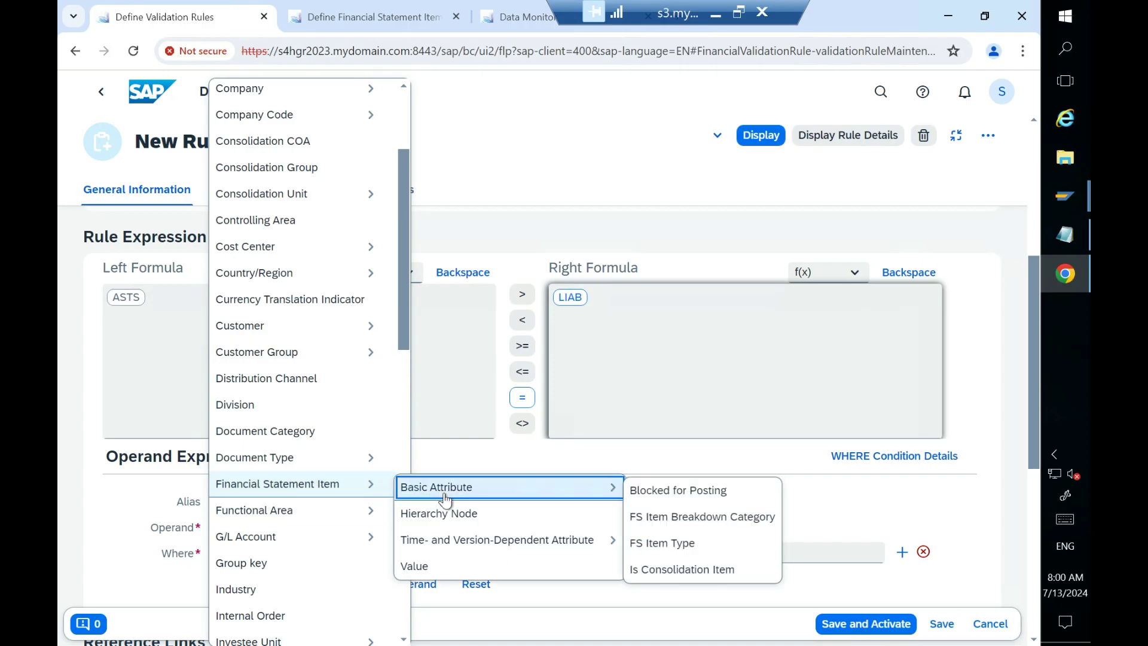
left_click(655, 542)
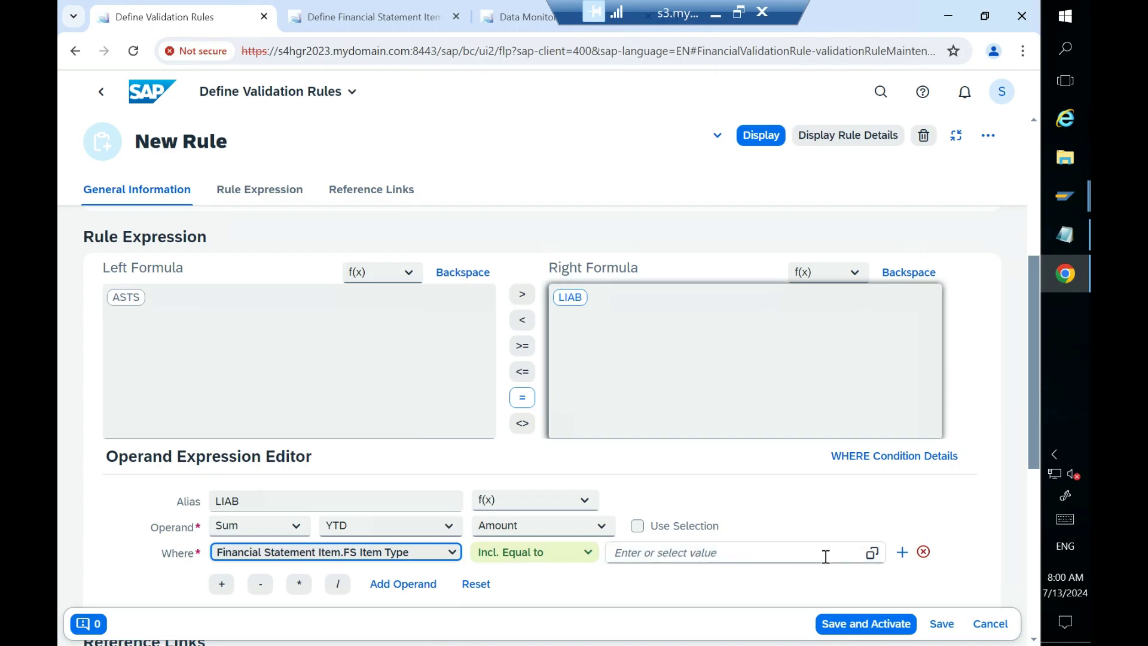
left_click(871, 552)
left_click(160, 379)
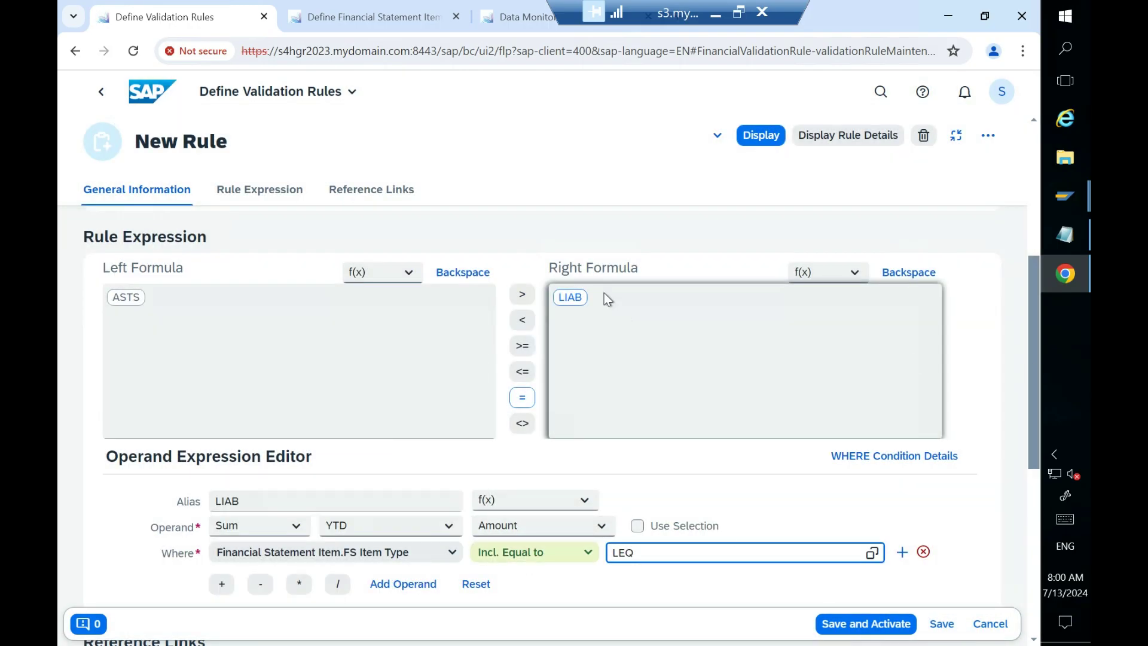
Step: Add a multiplication operator and one new operand after LIAB in the right formula
left_click(299, 584)
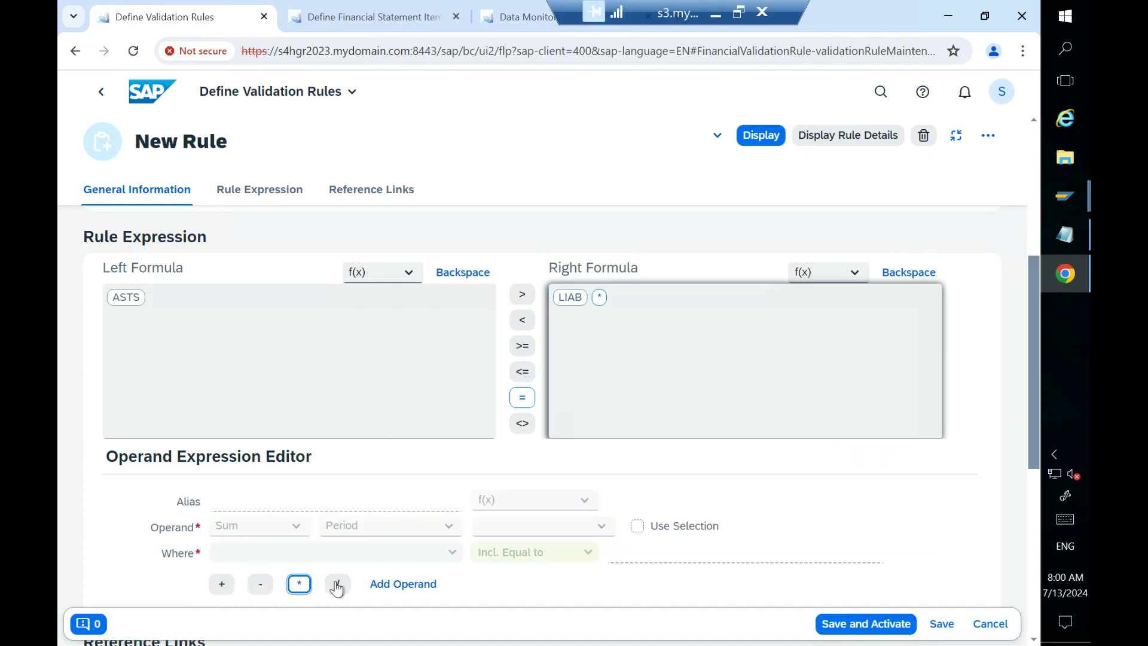
left_click(393, 584)
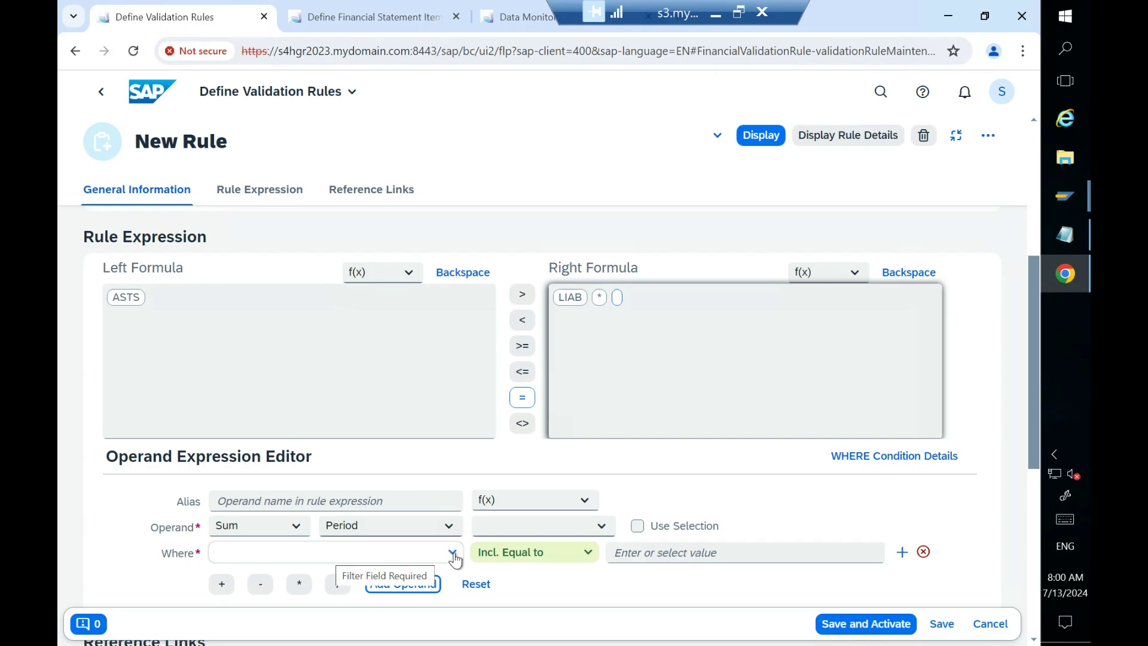
left_click(403, 585)
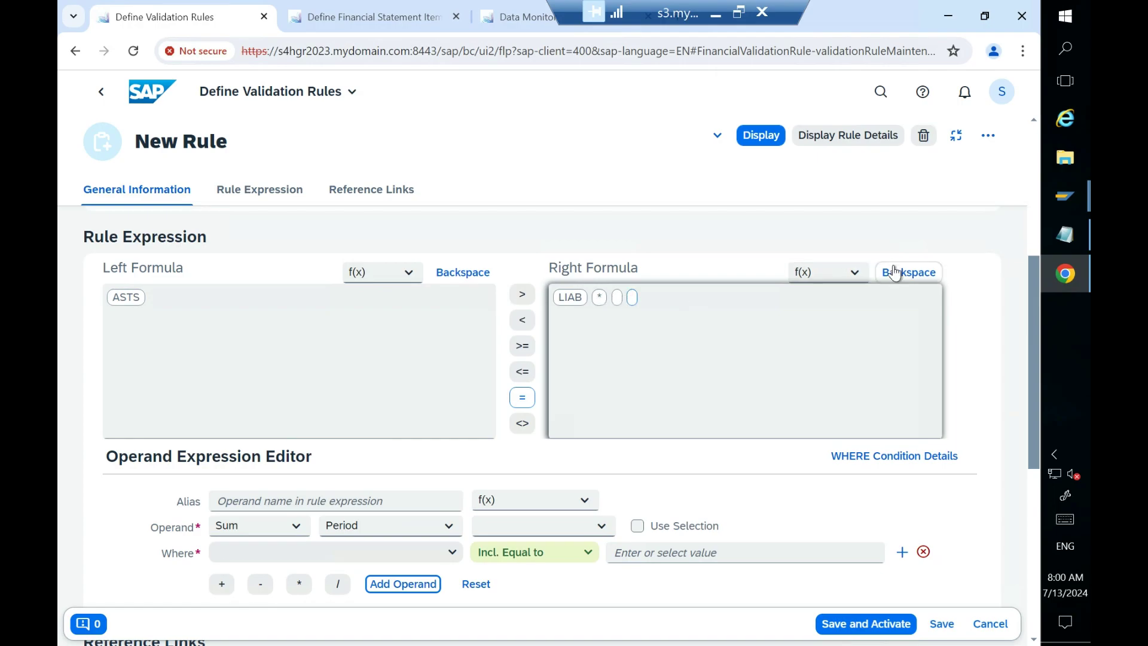
left_click(894, 278)
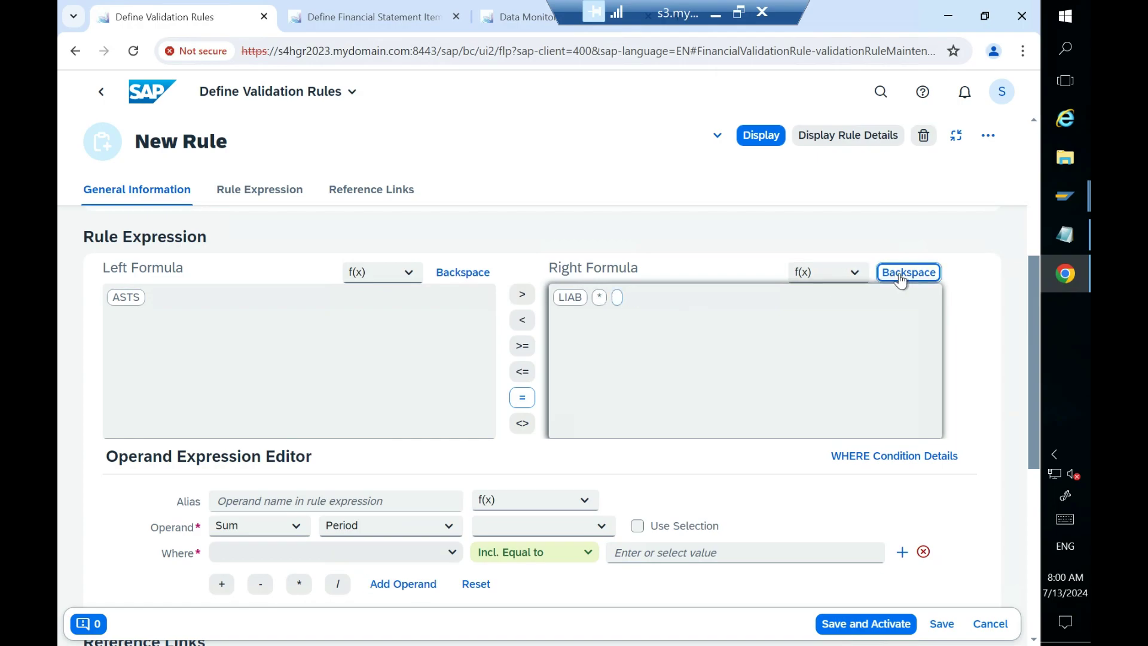
left_click(894, 279)
left_click(380, 589)
left_click(301, 586)
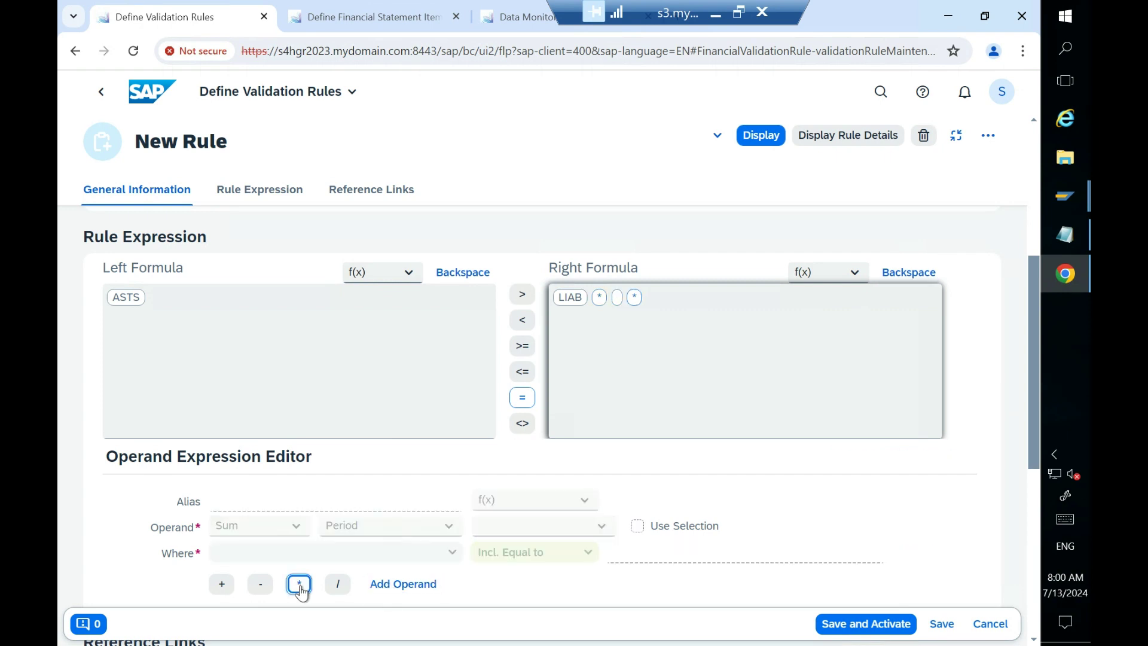
left_click(915, 274)
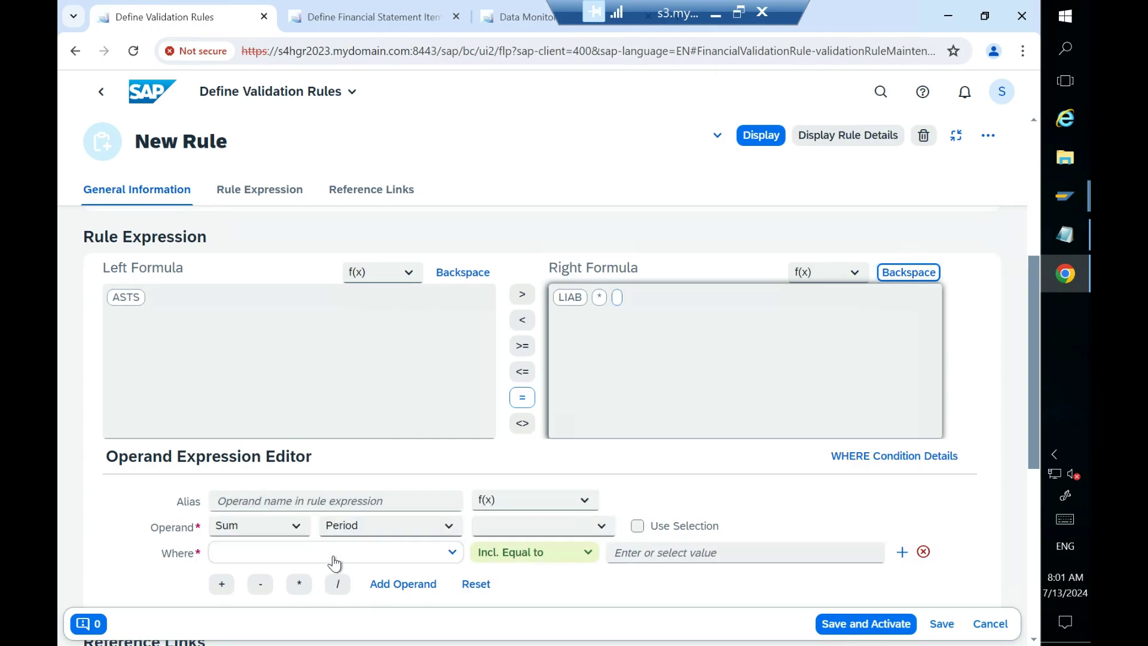
Step: Make the operand after the multiplication operator an Amount with the value 1
left_click(297, 528)
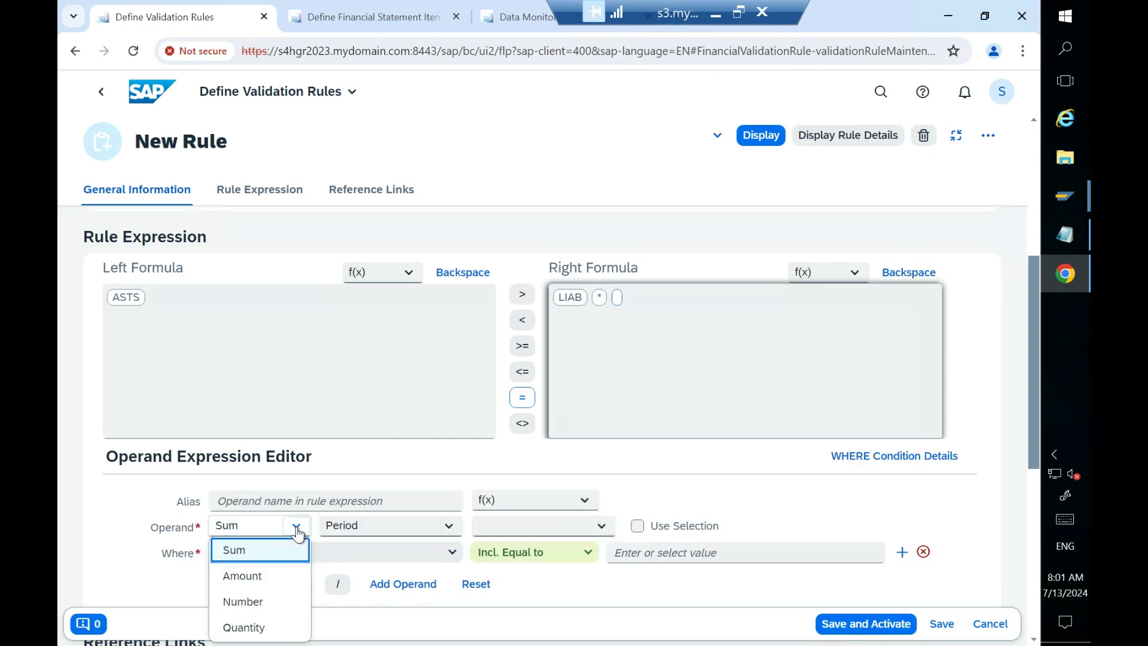
left_click(261, 578)
left_click(402, 502)
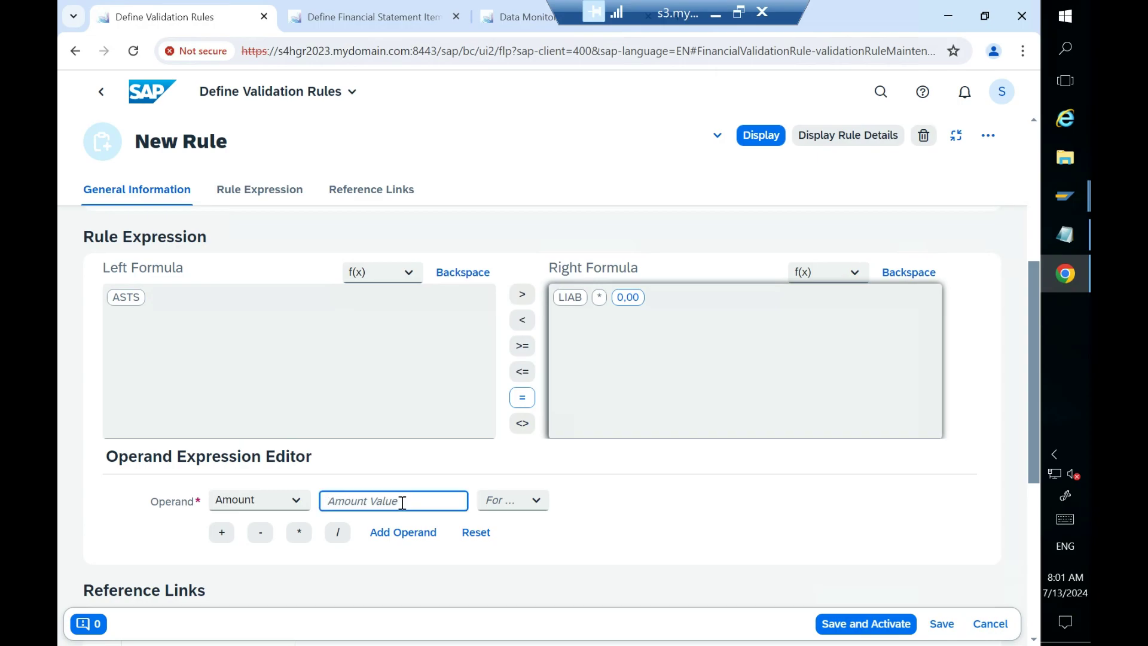
type("1")
Step: Try a minus operator after the 1,00 amount, and strip the right formula back to LIAB
left_click(259, 532)
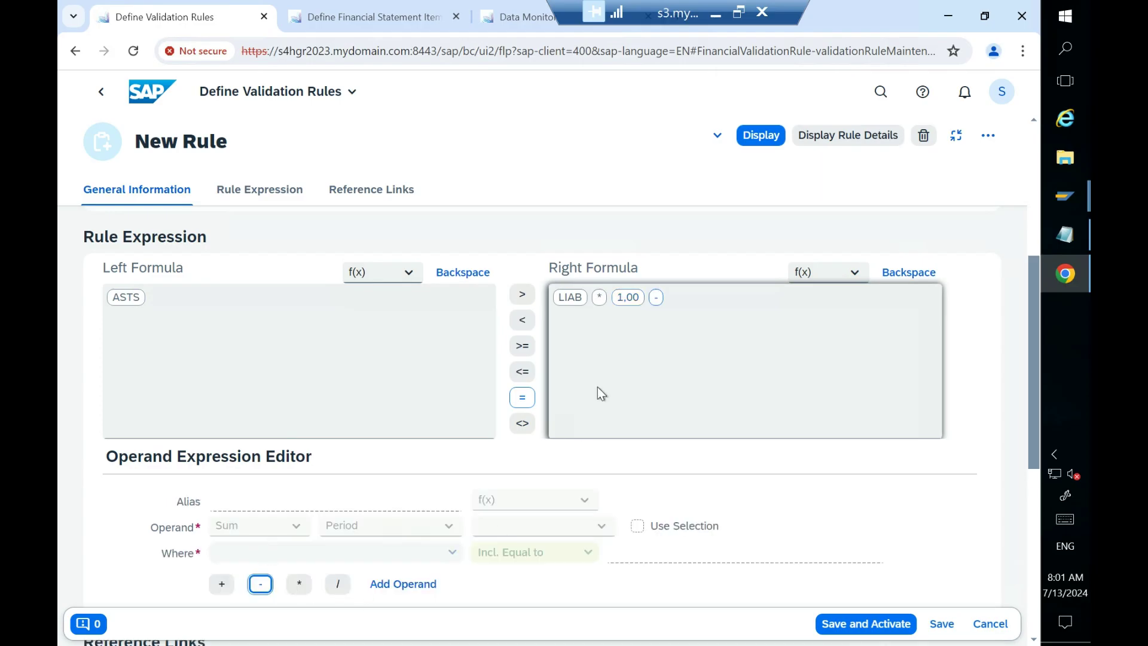
left_click(907, 276)
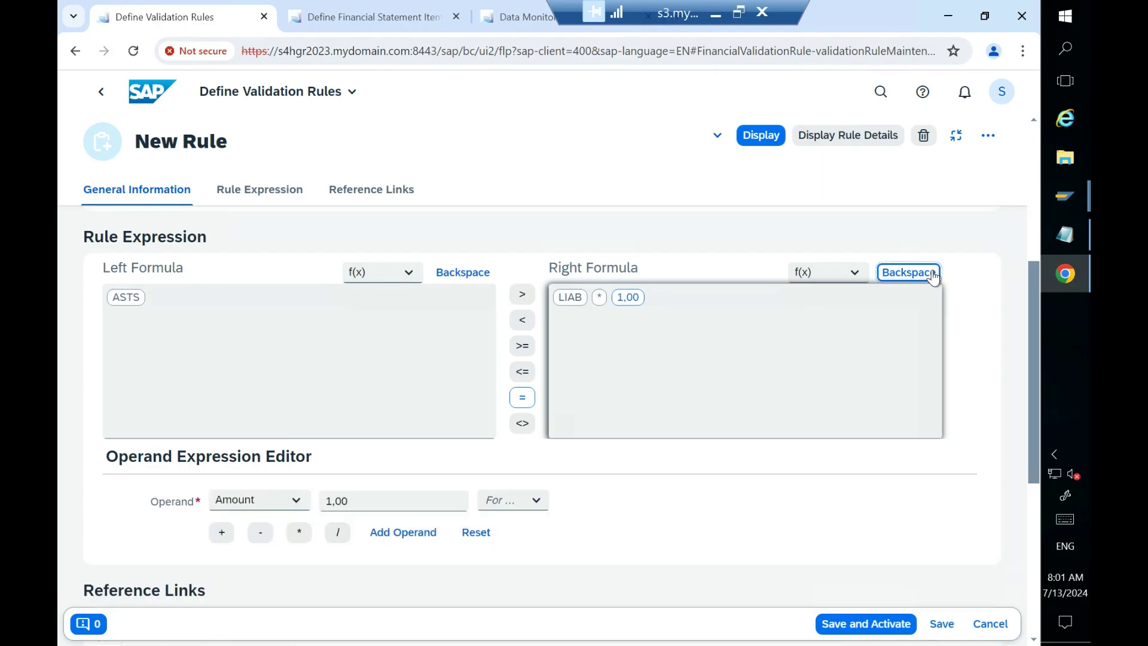
left_click(260, 534)
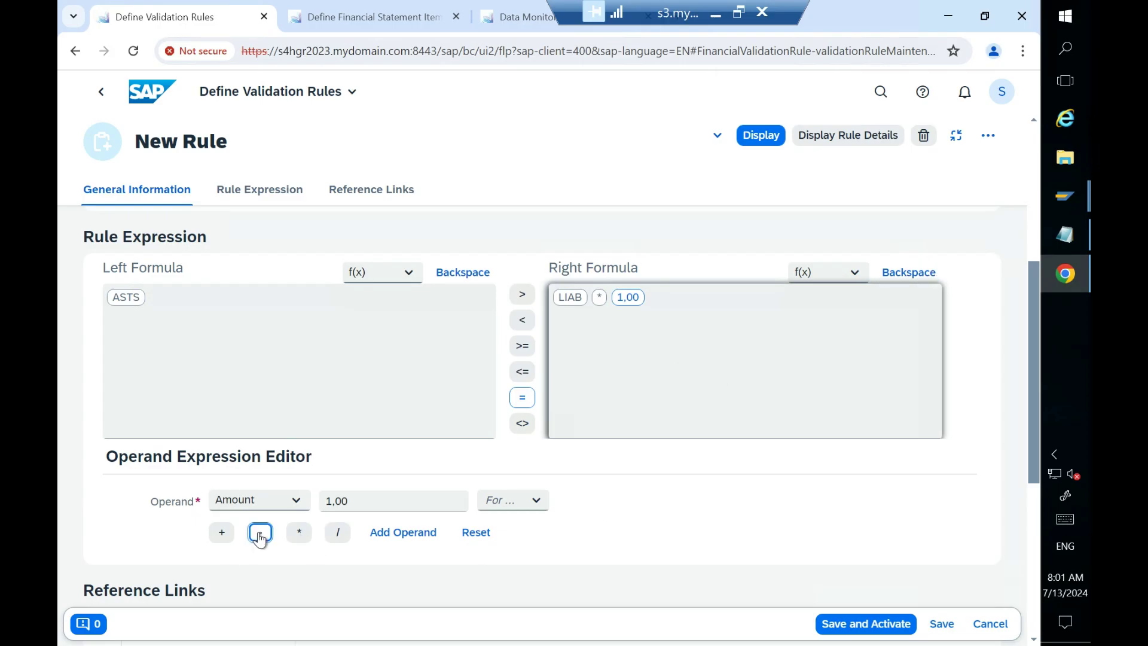
left_click(888, 277)
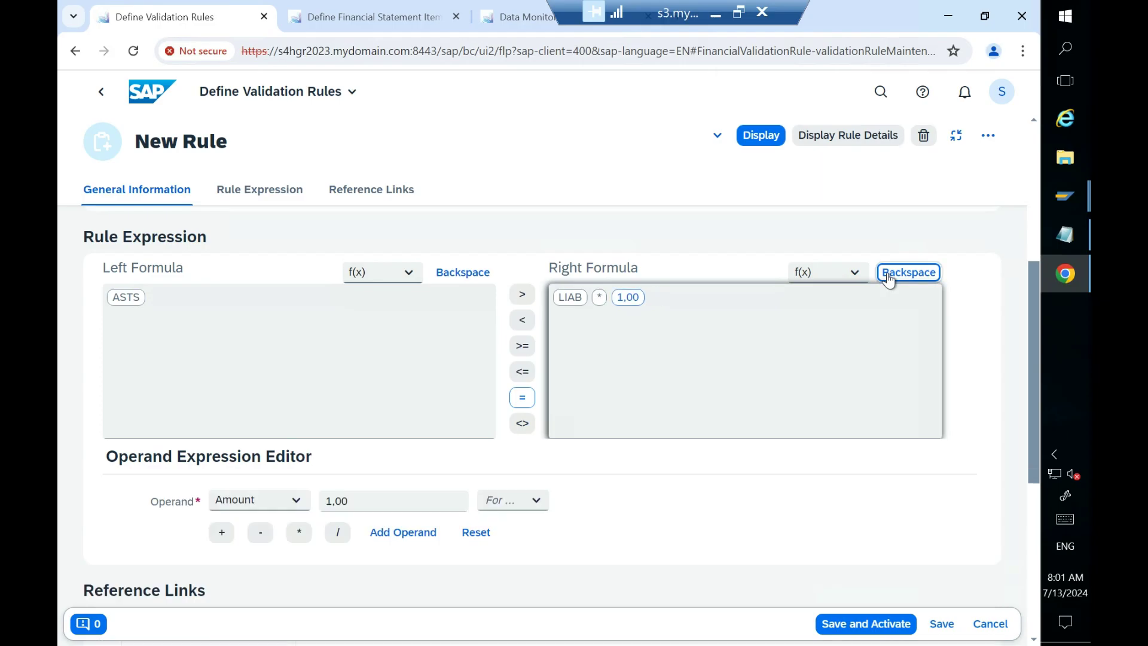
left_click(888, 277)
Step: Try to subtract an Amount operand from LIAB in the right formula
left_click(263, 585)
left_click(413, 591)
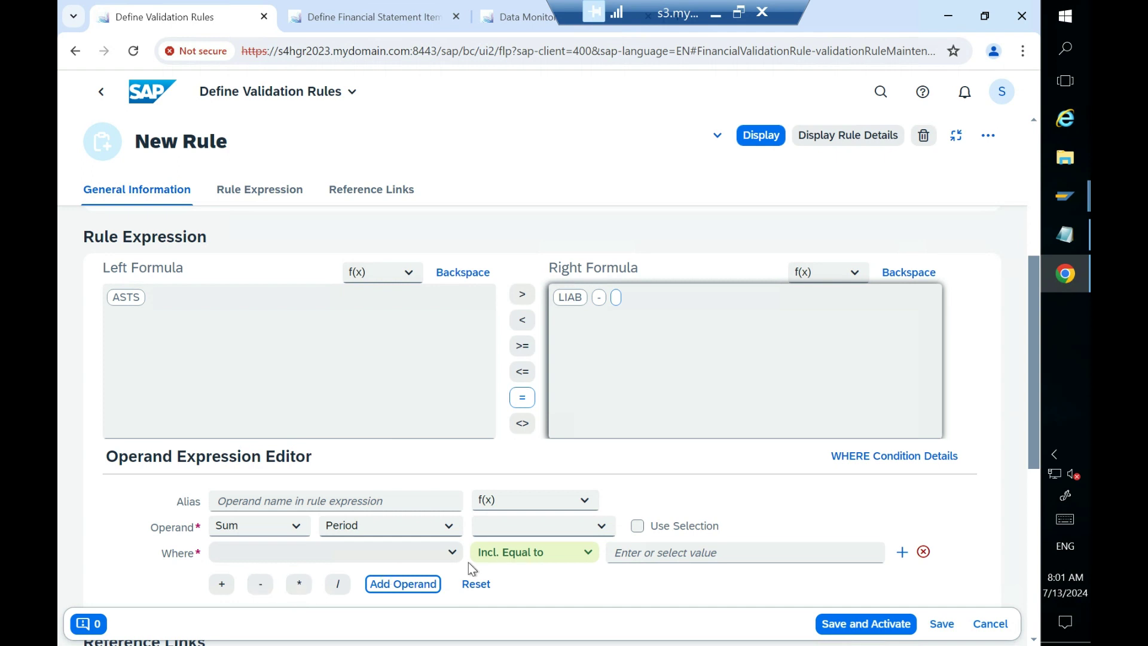
left_click(452, 553)
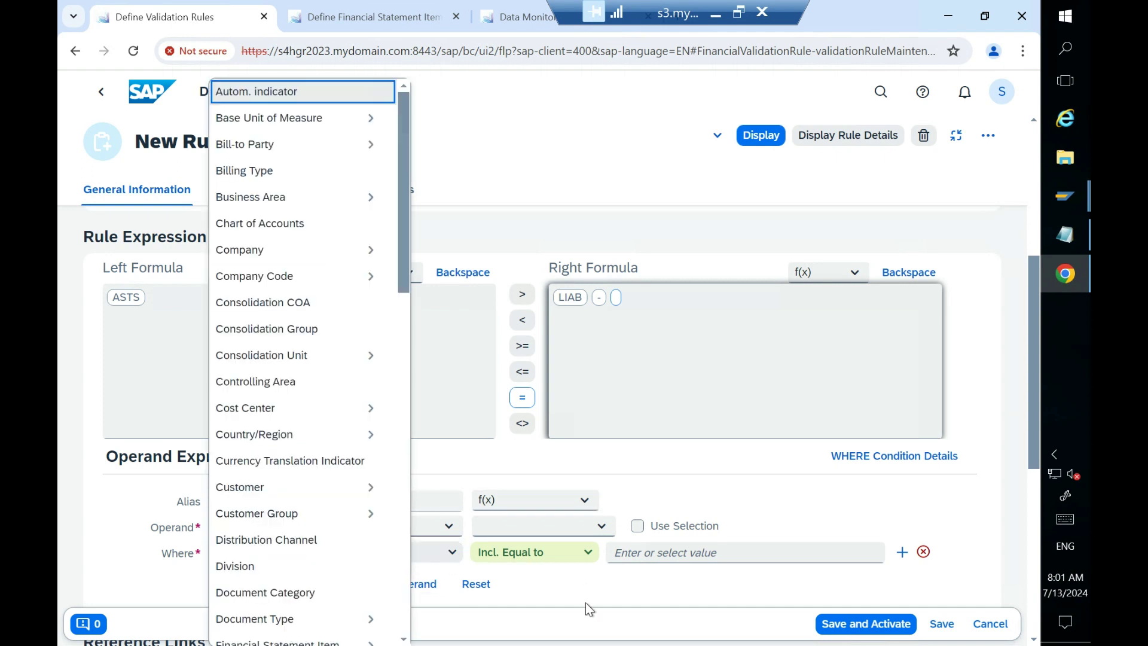
left_click(584, 598)
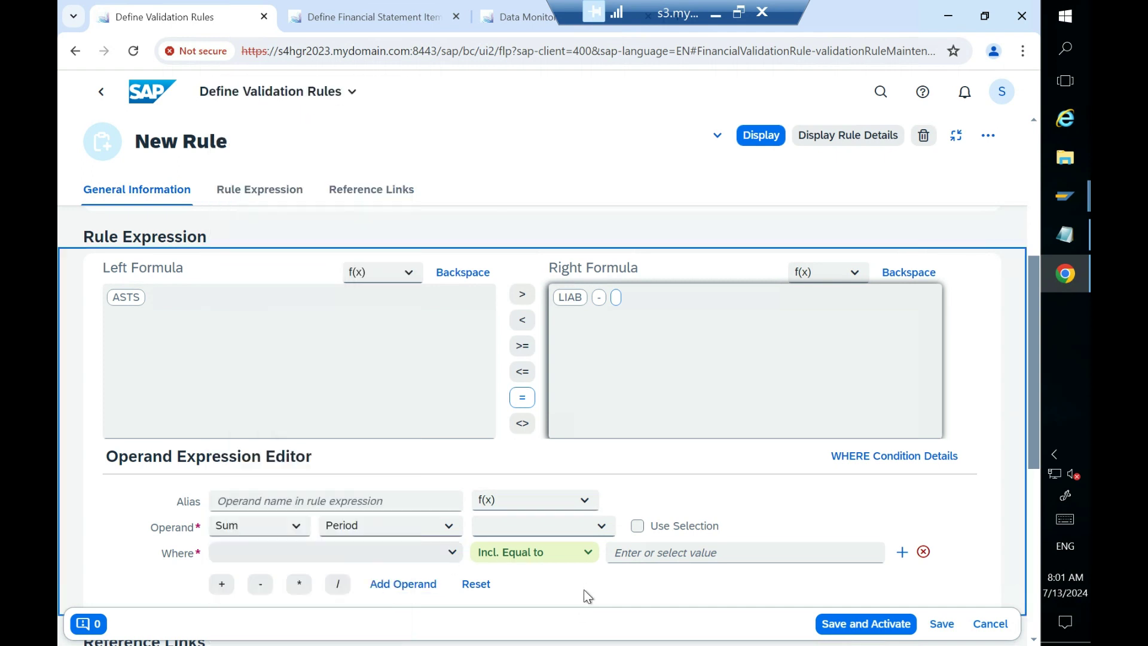
left_click(304, 529)
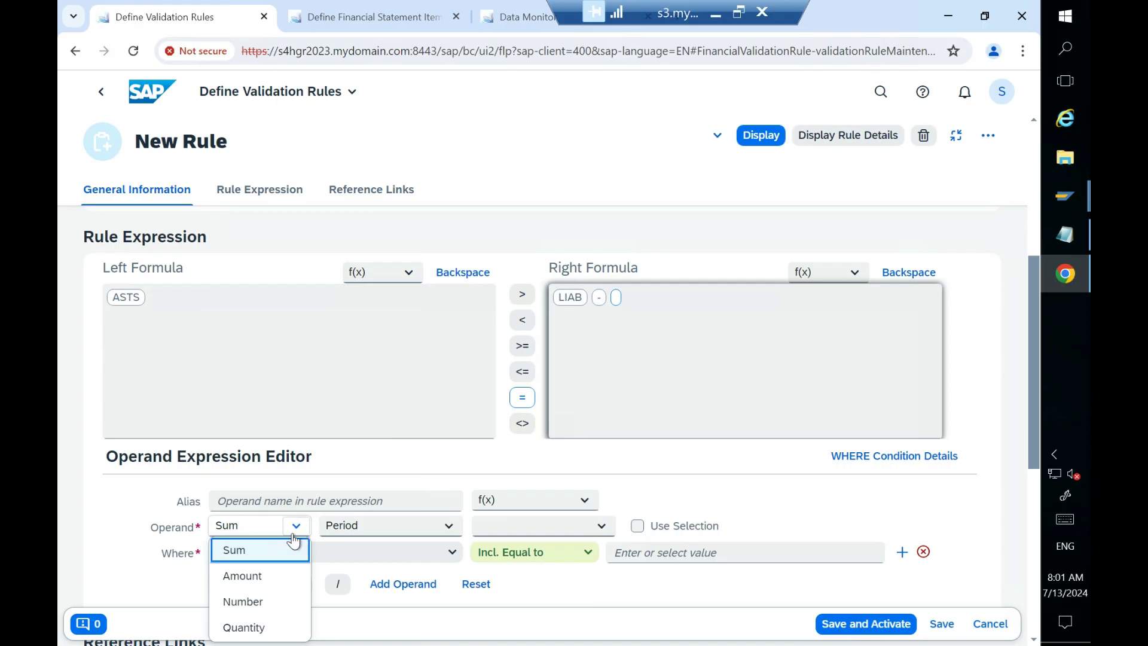
left_click(264, 577)
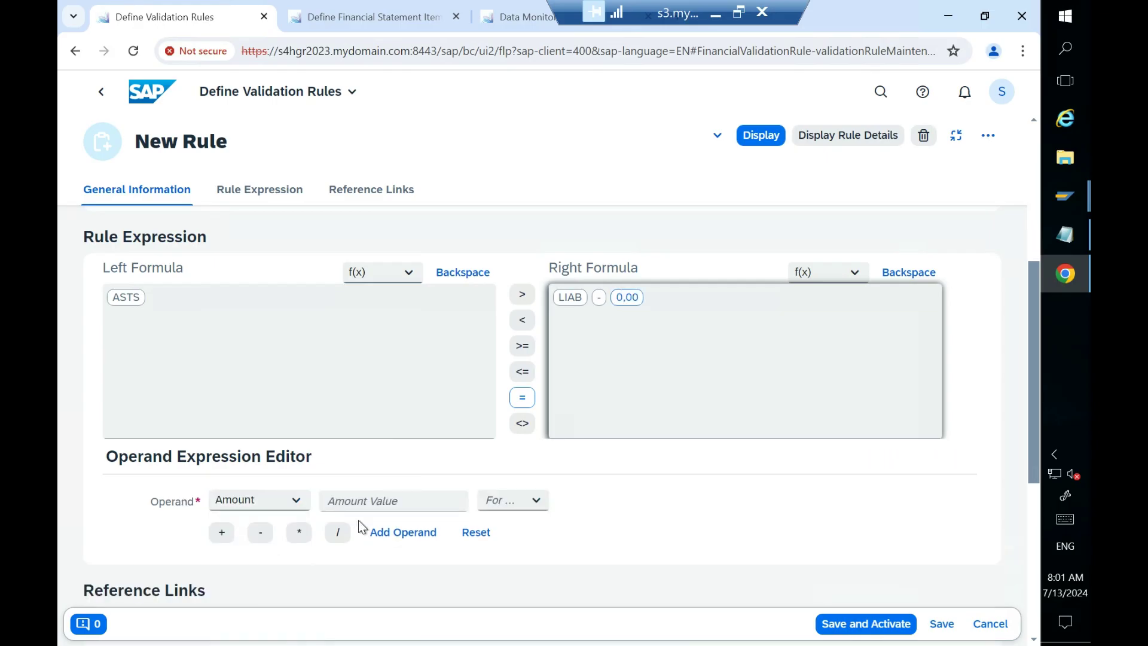
left_click(340, 499)
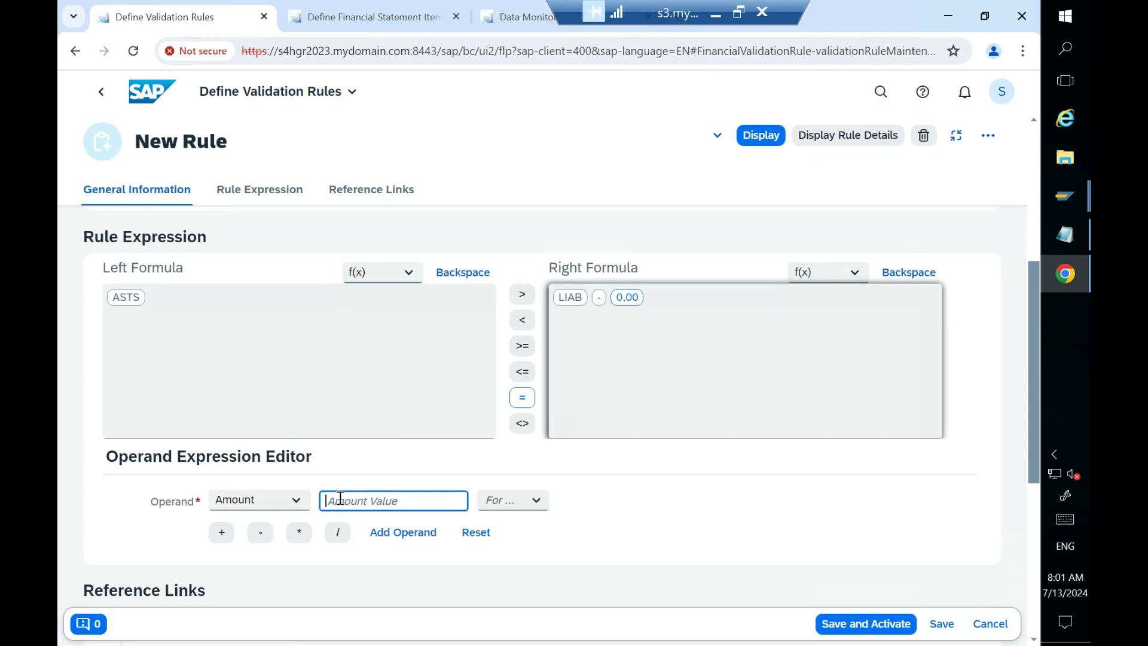
Step: Remove the subtraction and its operand after LIAB and put a multiplication operator there instead
left_click(261, 534)
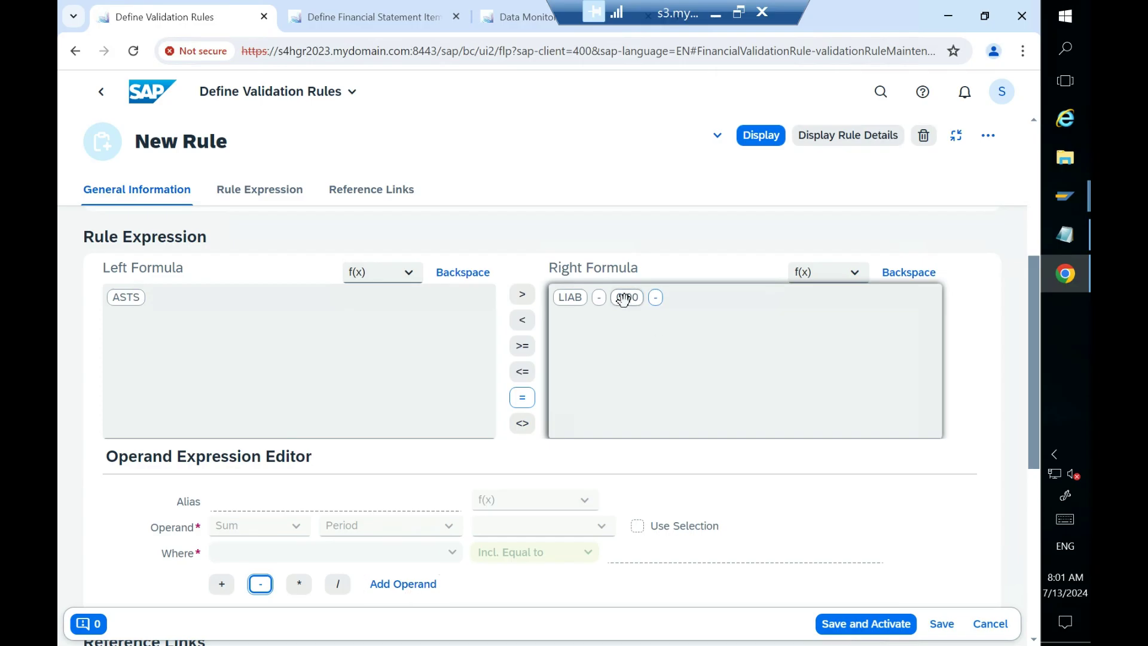
left_click(926, 273)
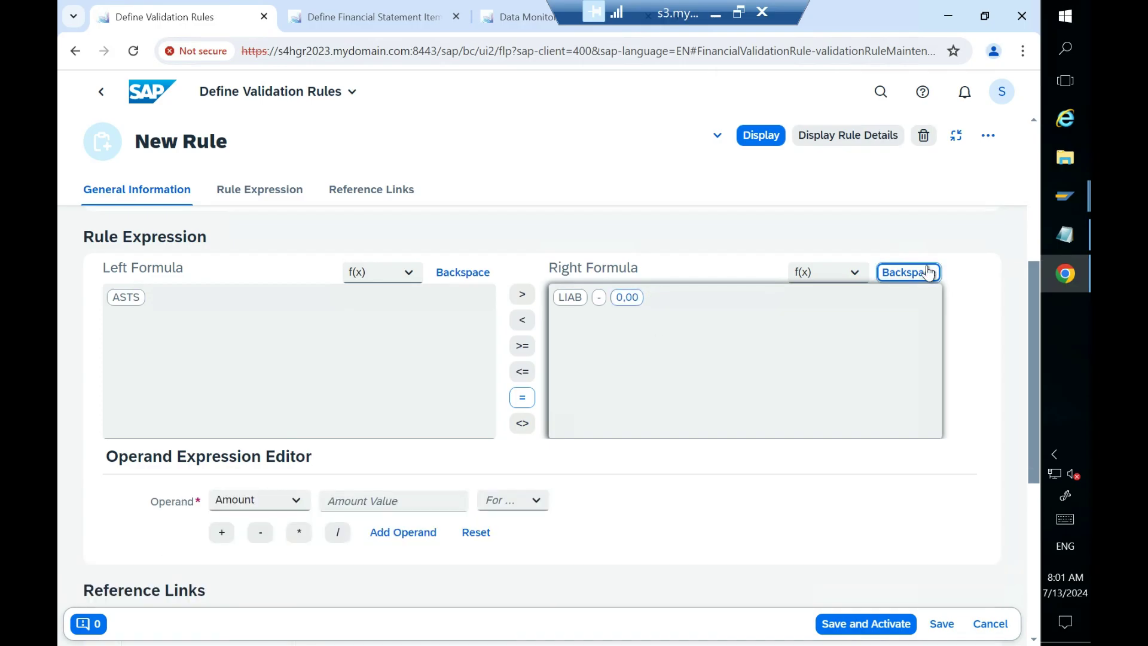
left_click(928, 273)
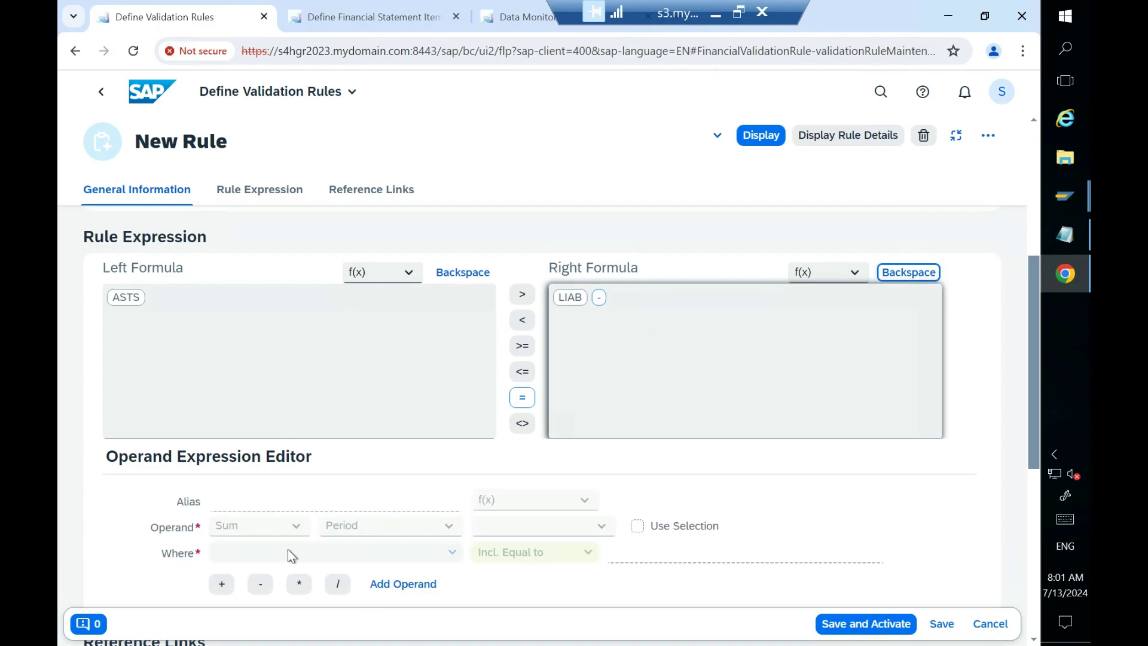
left_click(393, 586)
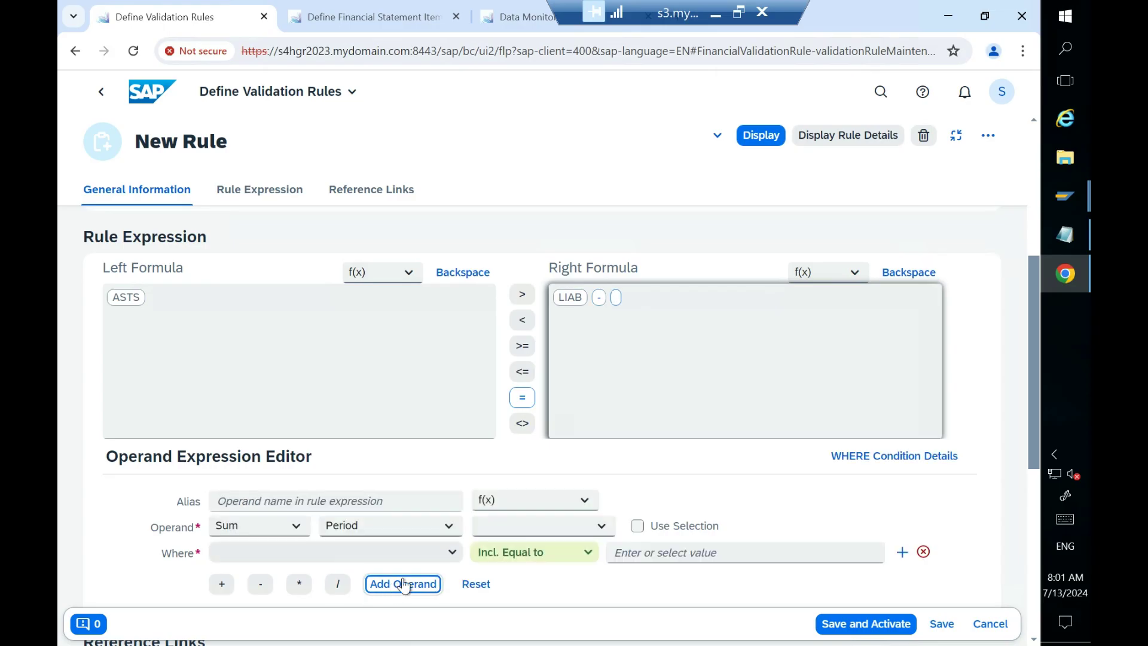
left_click(924, 274)
left_click(925, 273)
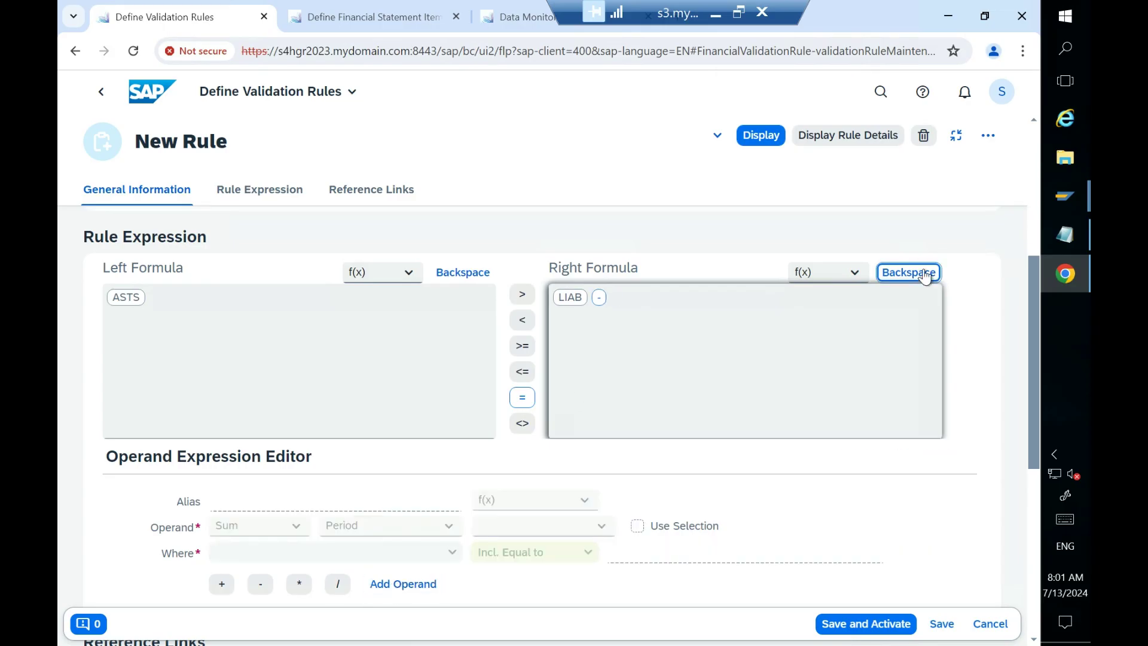
left_click(297, 588)
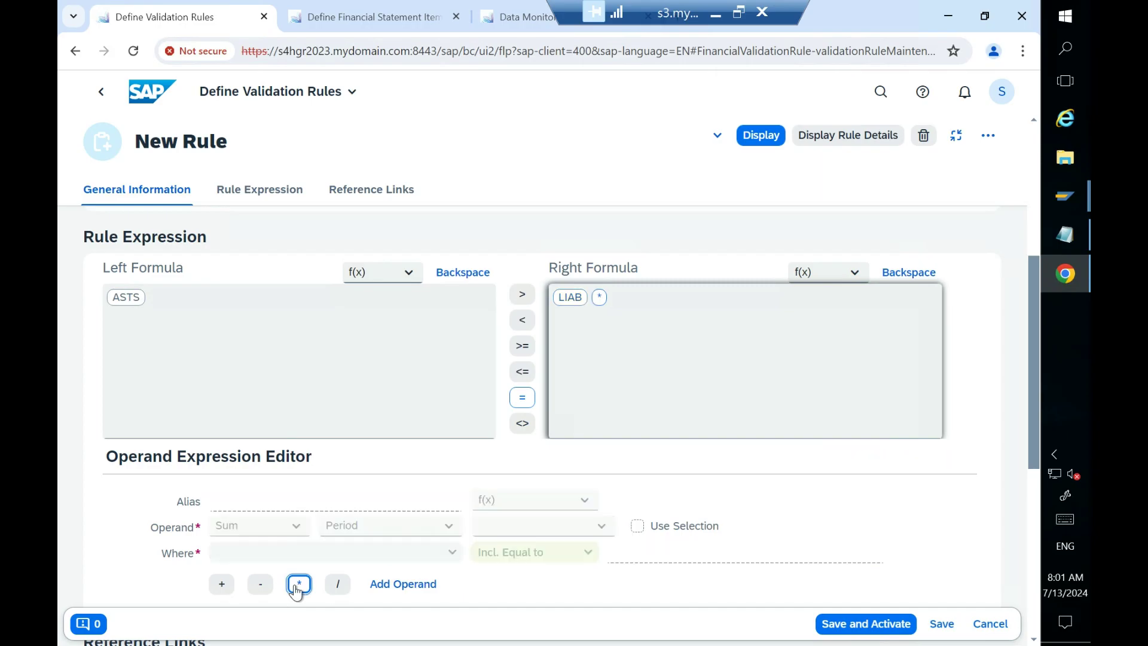
Step: Add a Number operand with the value 1 after the multiplication operator in the right formula
left_click(261, 586)
left_click(299, 585)
left_click(372, 589)
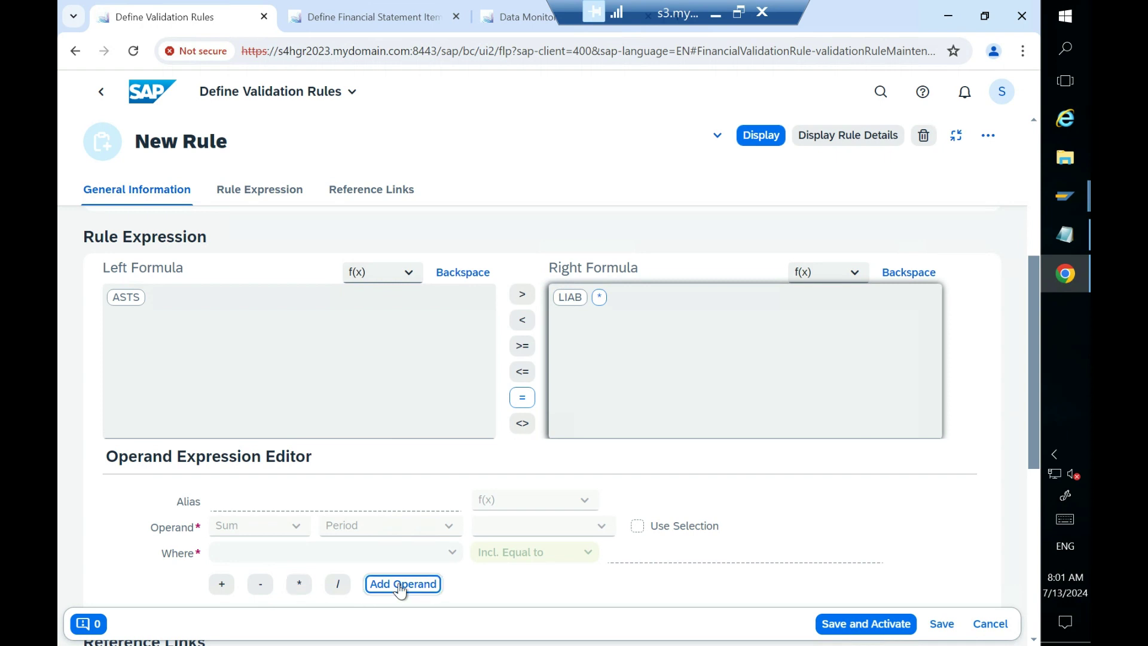
left_click(263, 552)
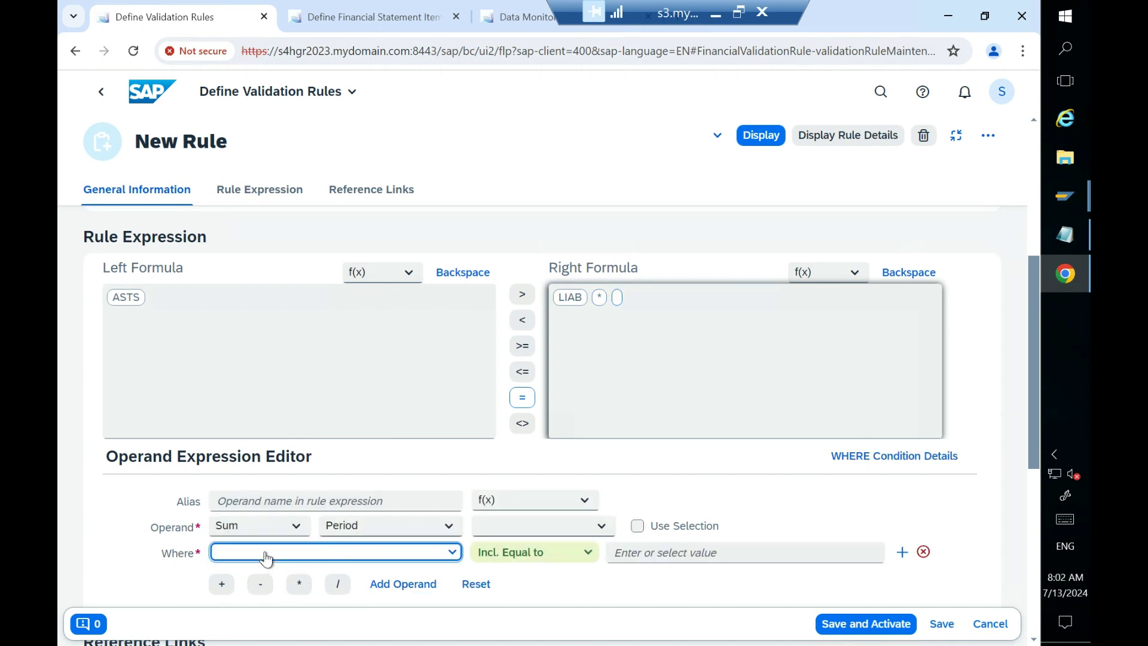
left_click(520, 596)
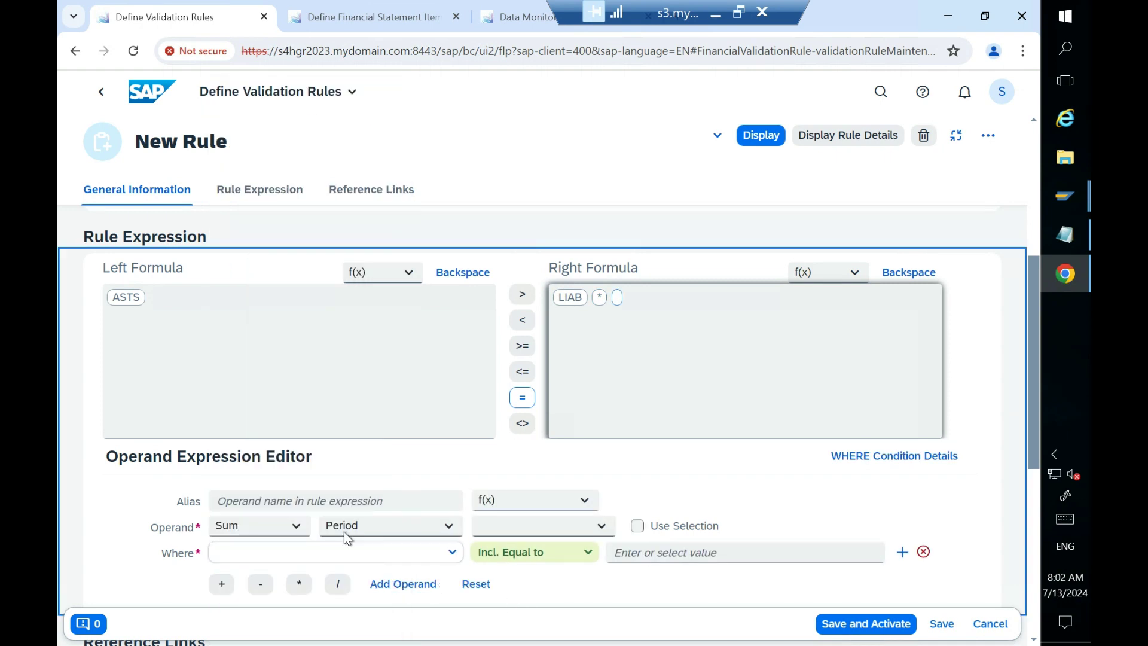
left_click(297, 527)
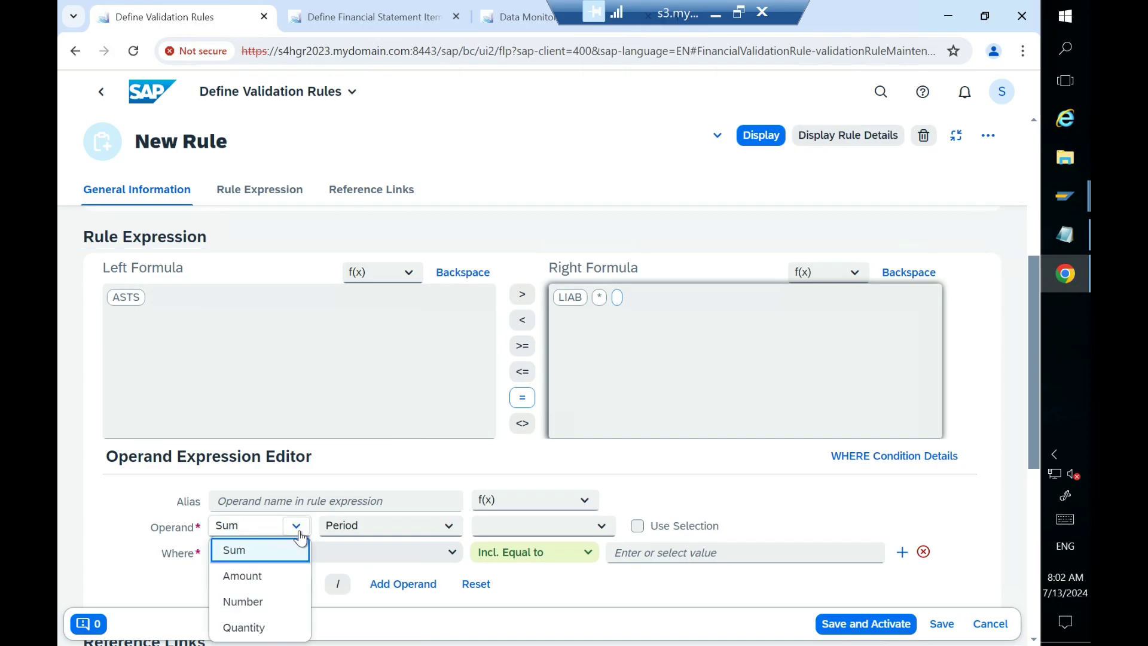
left_click(264, 602)
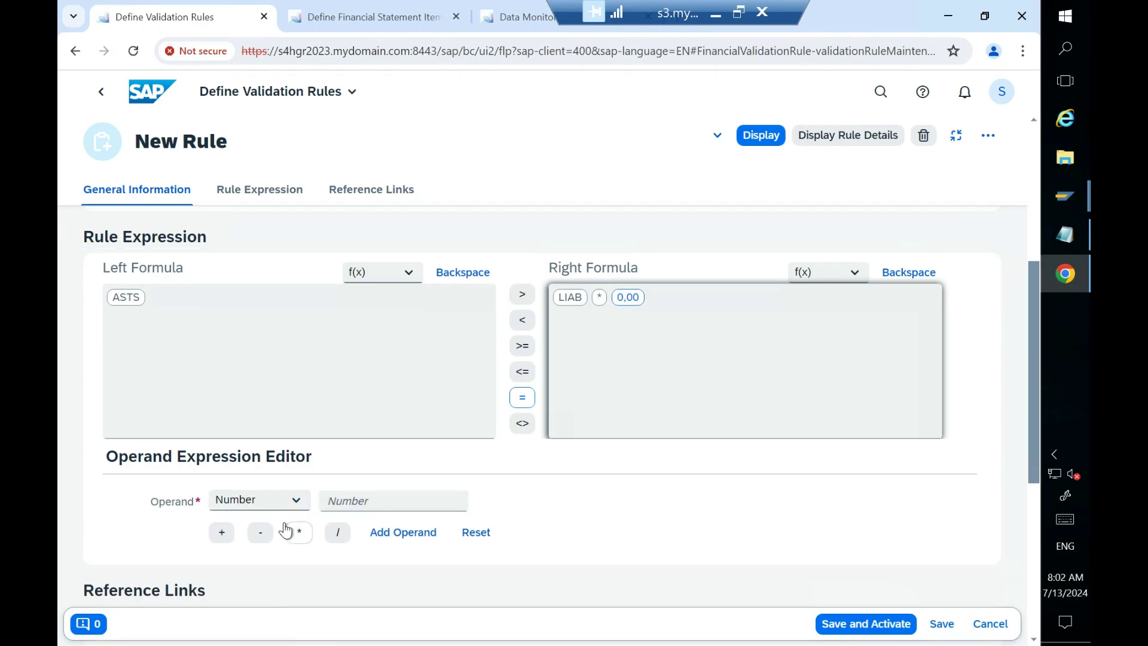
left_click(336, 501)
type("1")
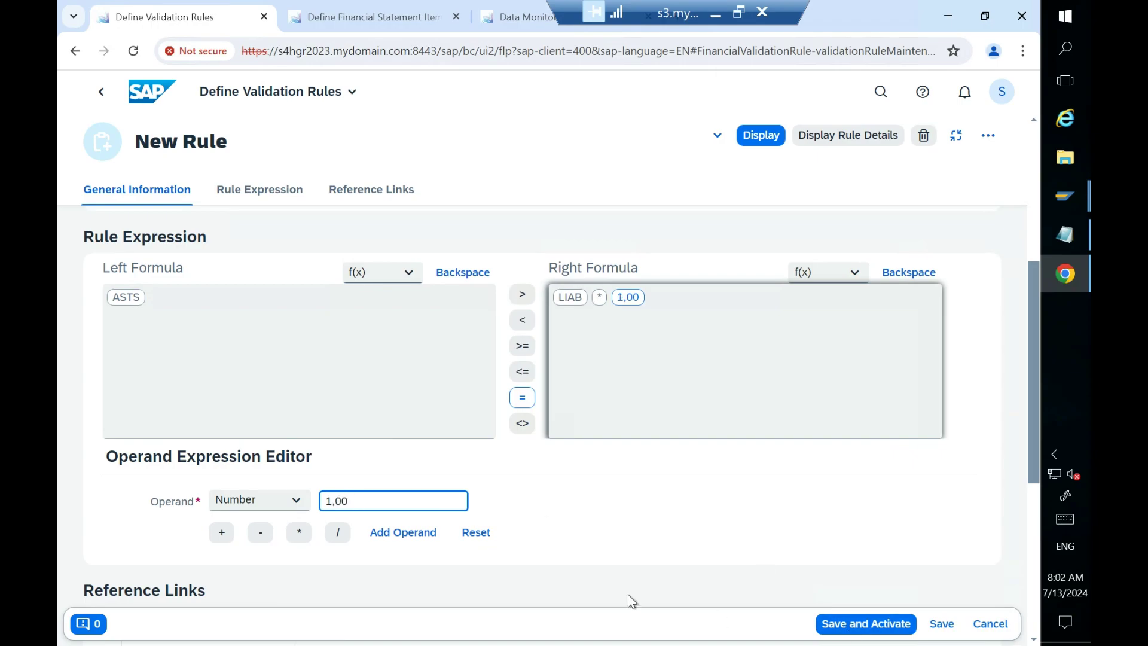
Step: Try a minus operator after the 1,00 number, and strip the right formula back to LIAB and its multiplication operator
left_click(261, 533)
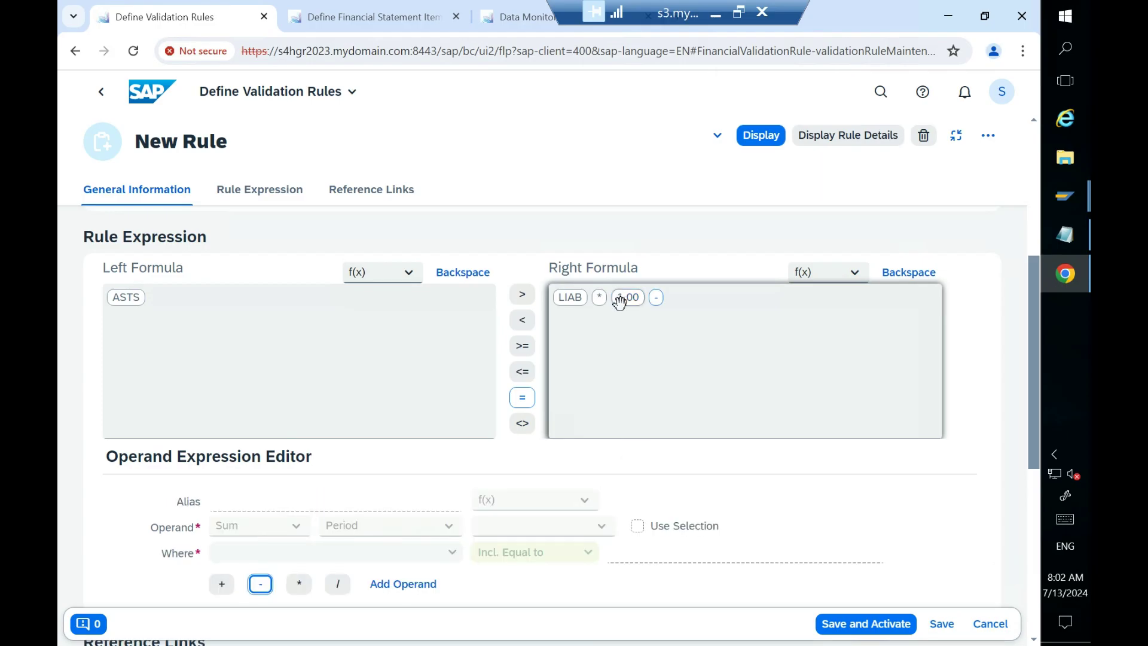
left_click(891, 275)
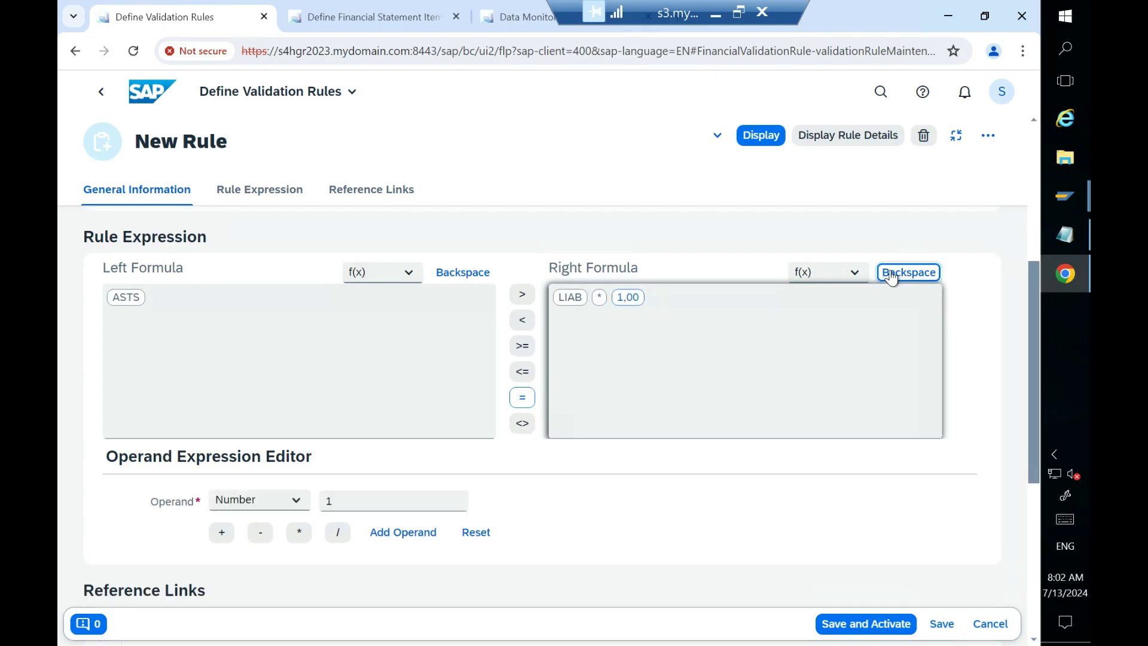
left_click(891, 275)
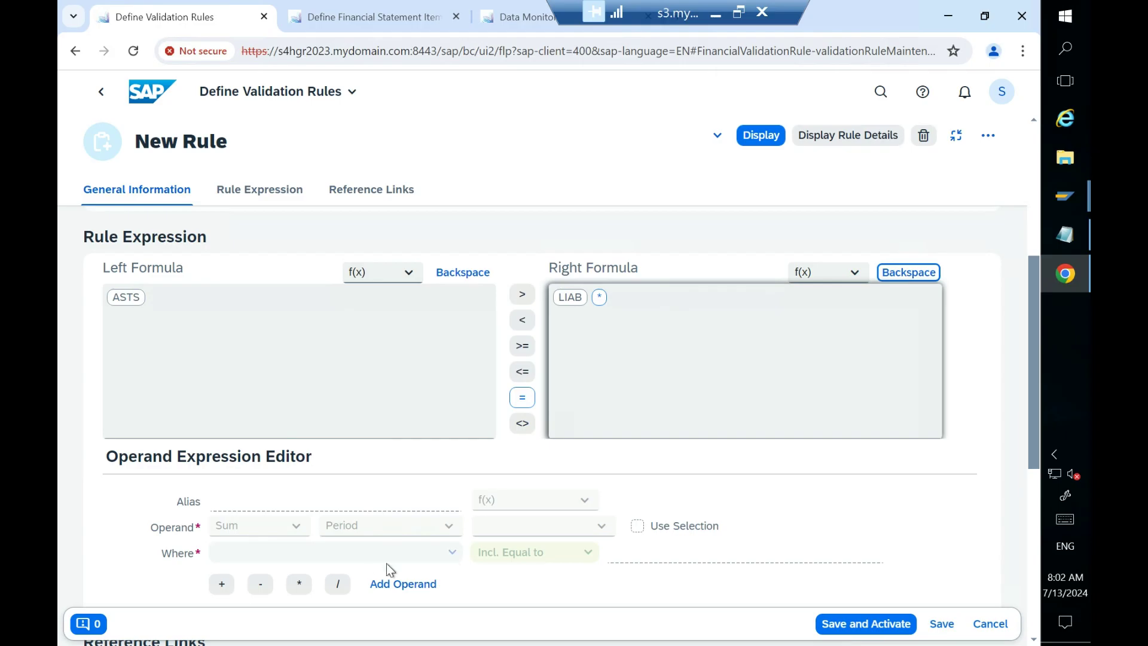
left_click(403, 585)
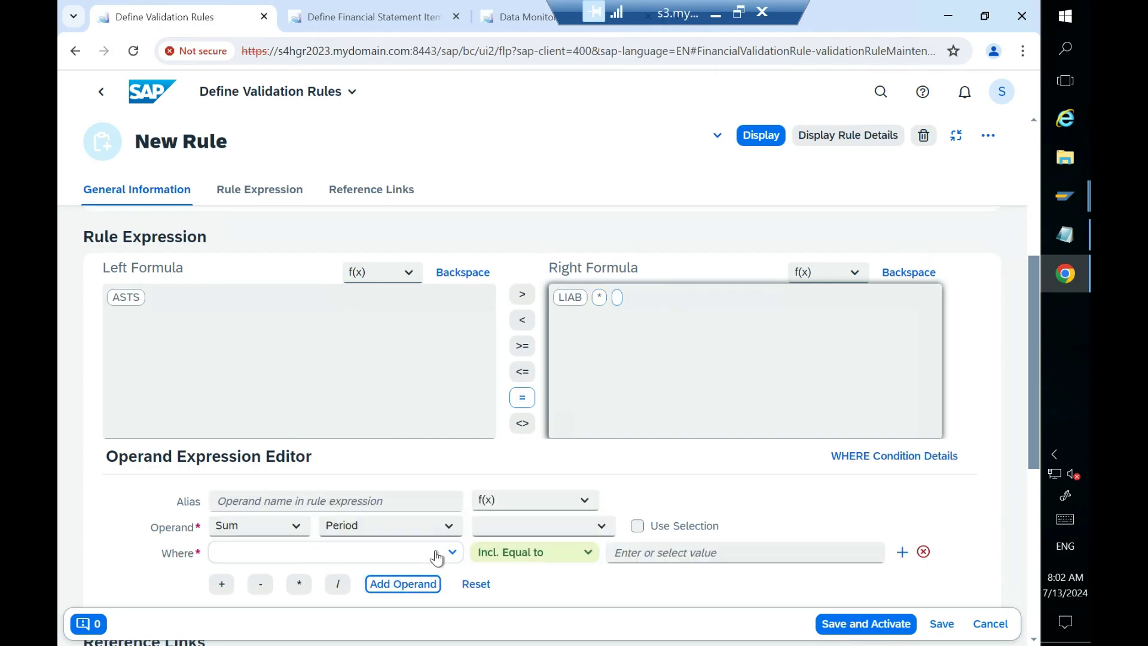
left_click(452, 559)
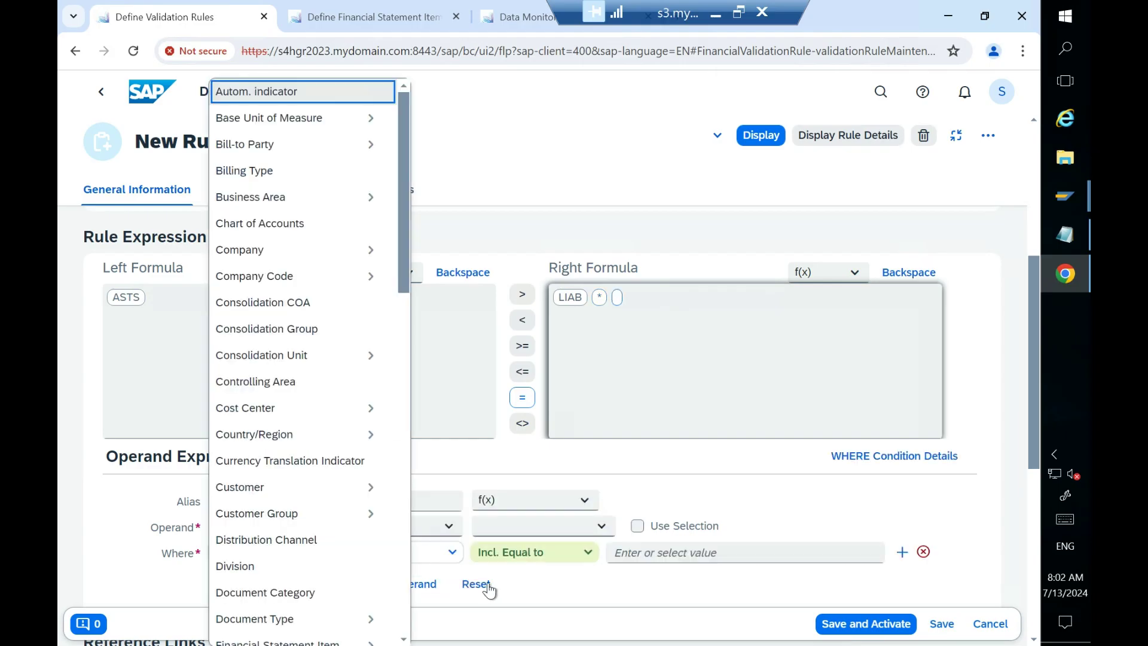
left_click(569, 586)
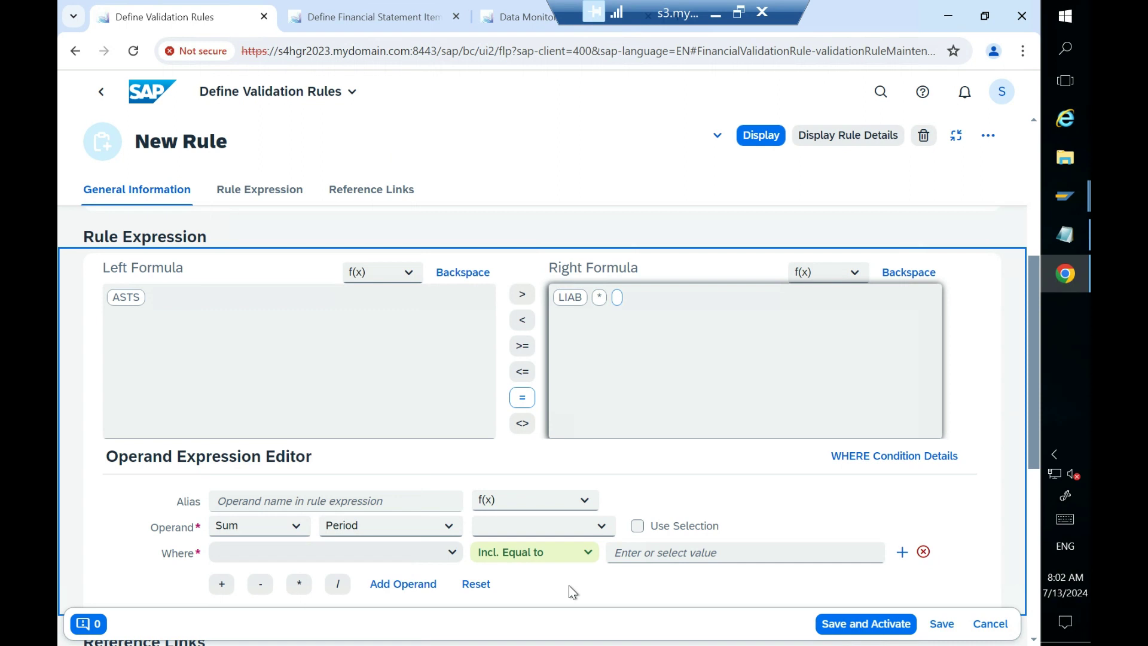
left_click(901, 280)
Step: Try an empty Number operand followed by a minus operator after the multiplication, and remove both from the right formula
left_click(422, 583)
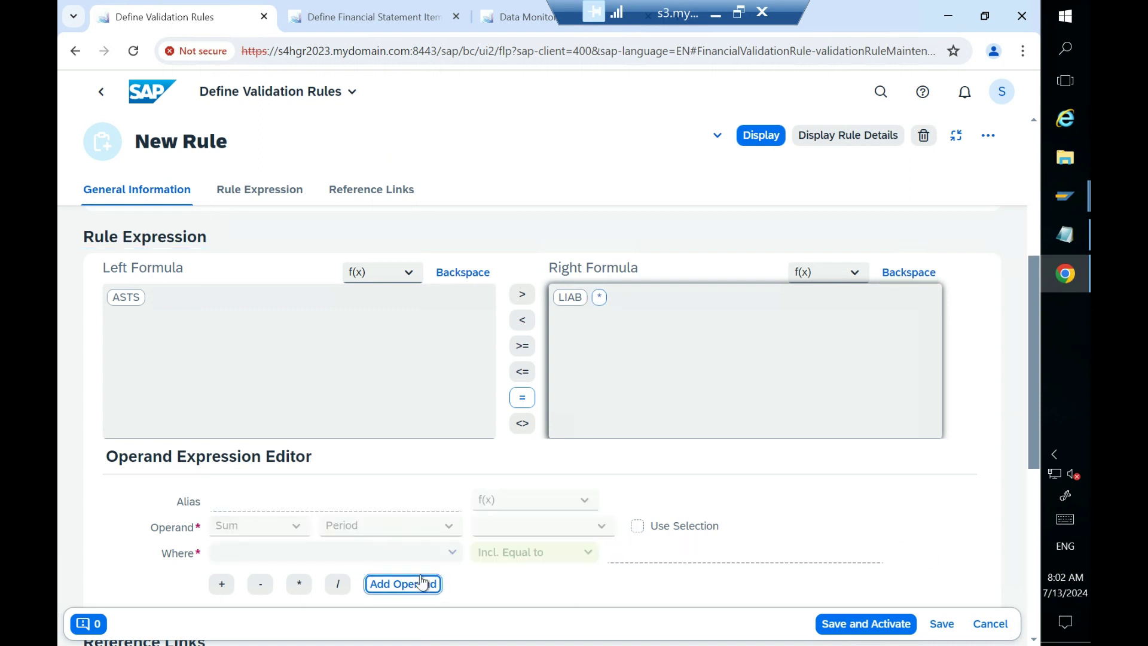
left_click(301, 531)
left_click(297, 526)
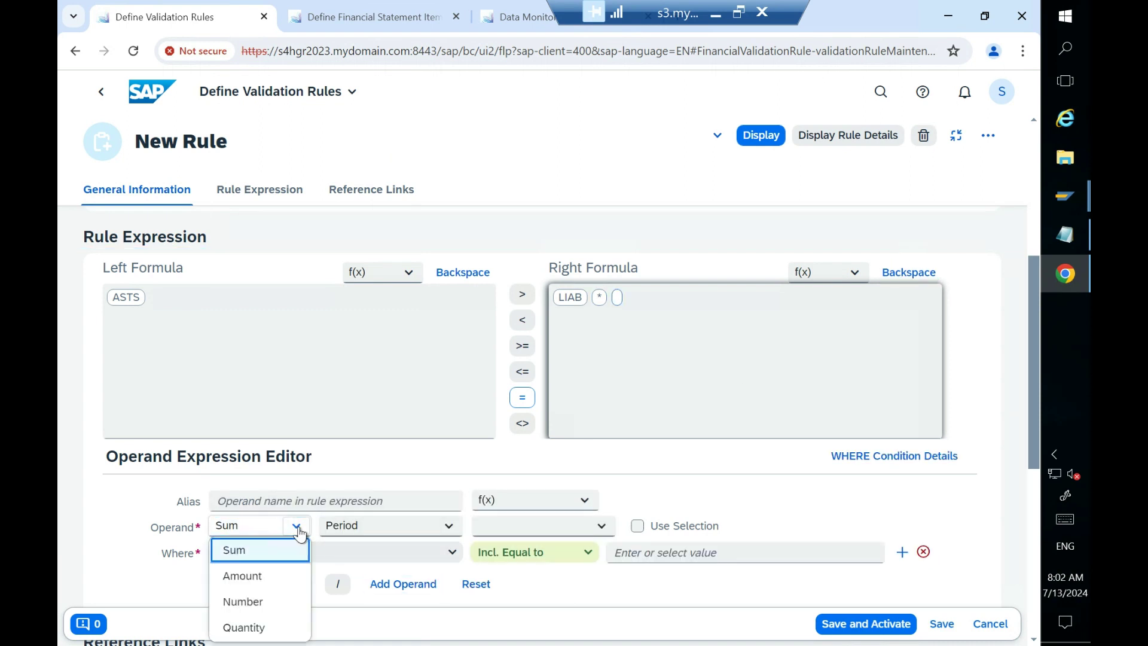
left_click(266, 603)
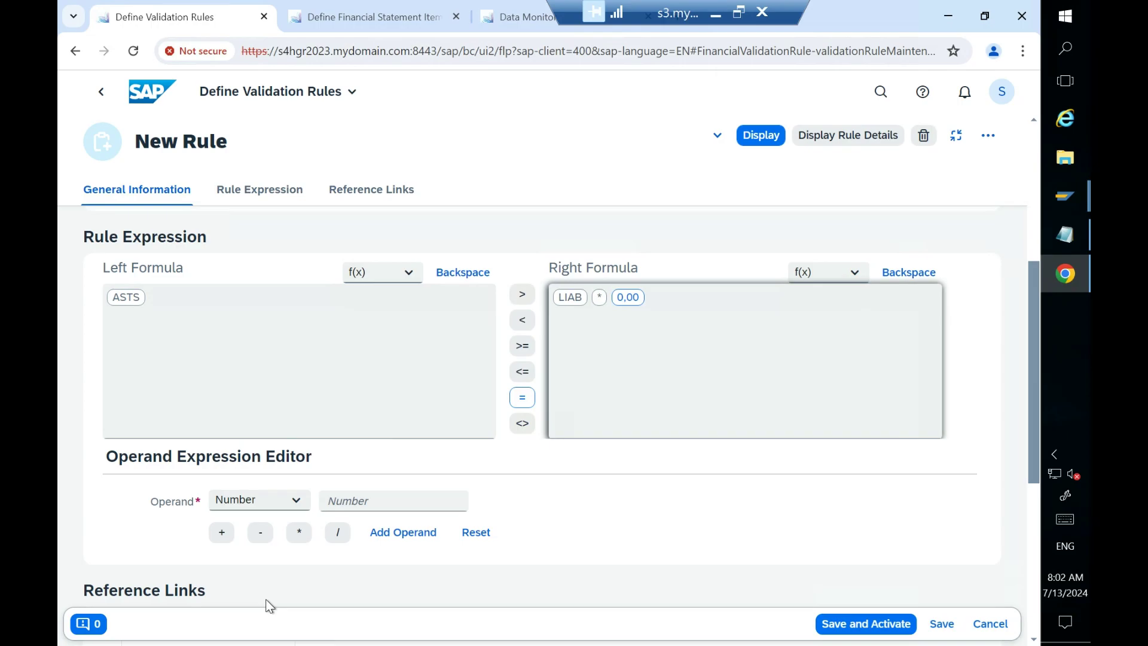
left_click(260, 531)
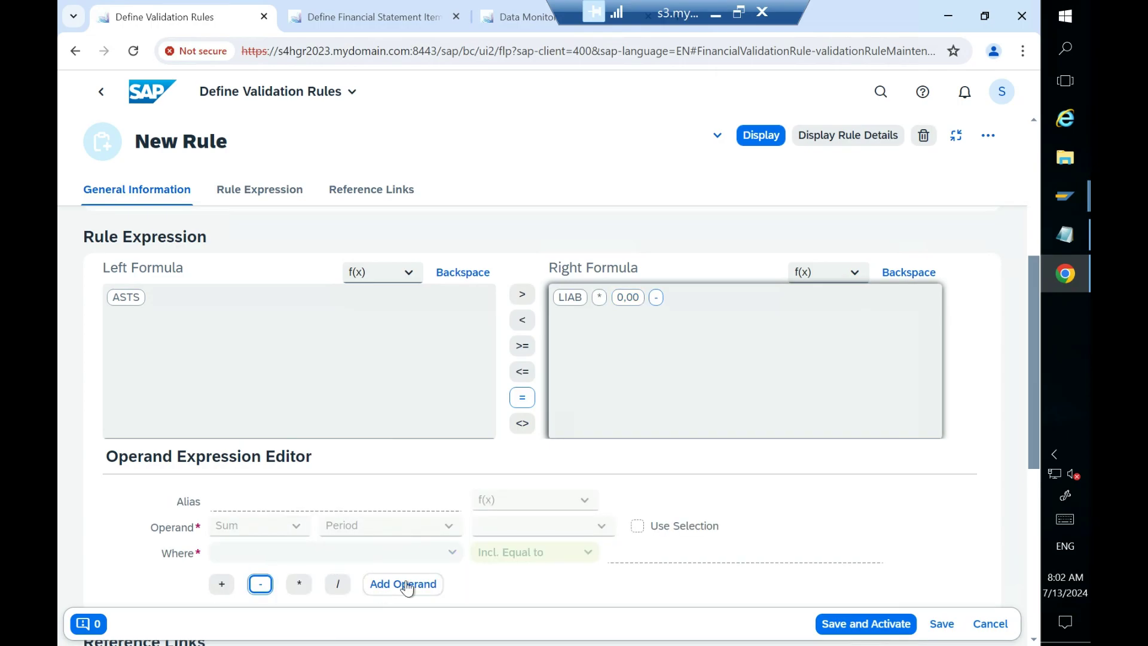
left_click(909, 273)
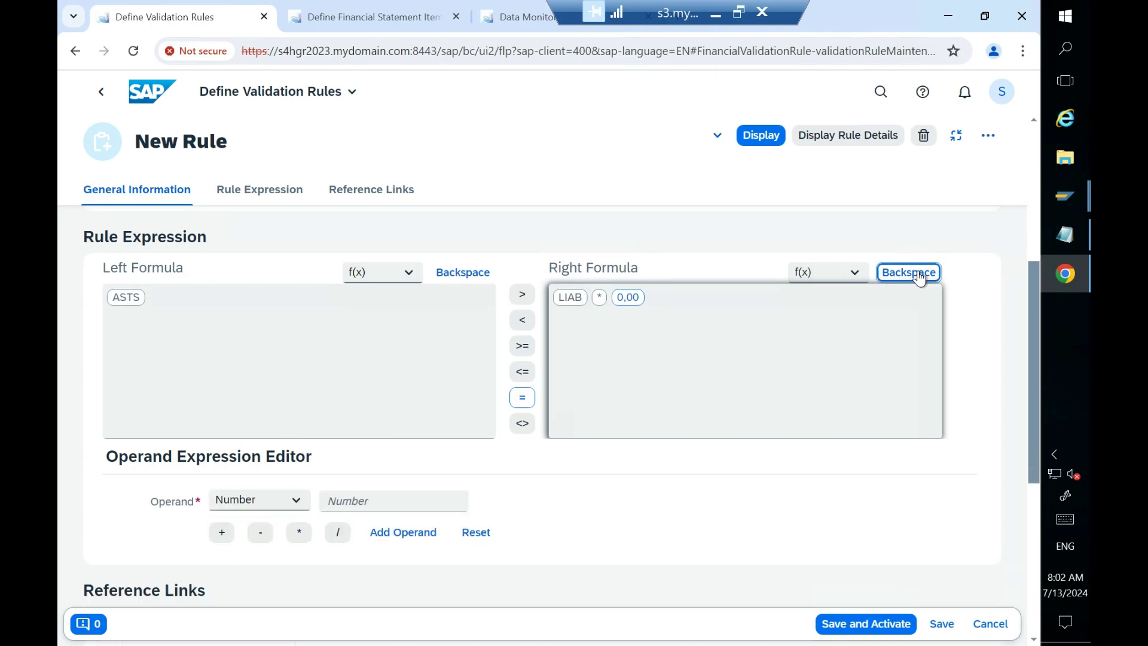
left_click(909, 273)
Step: Multiply LIAB by a Number operand of -1 in the right formula, and try to save and activate the rule
left_click(407, 584)
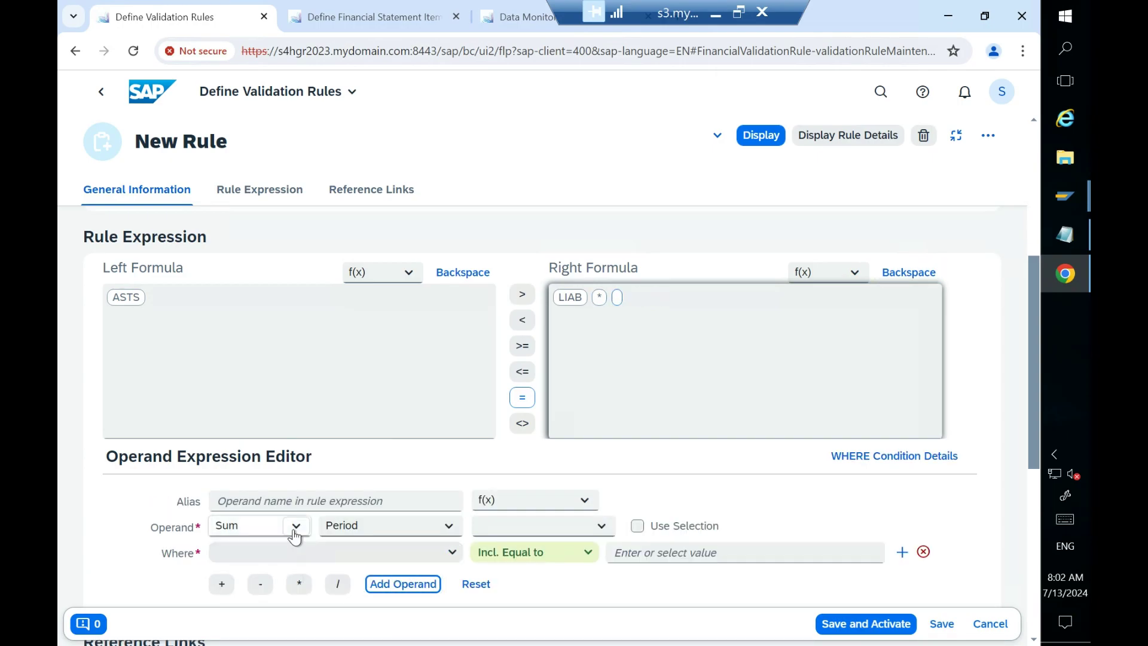
left_click(296, 527)
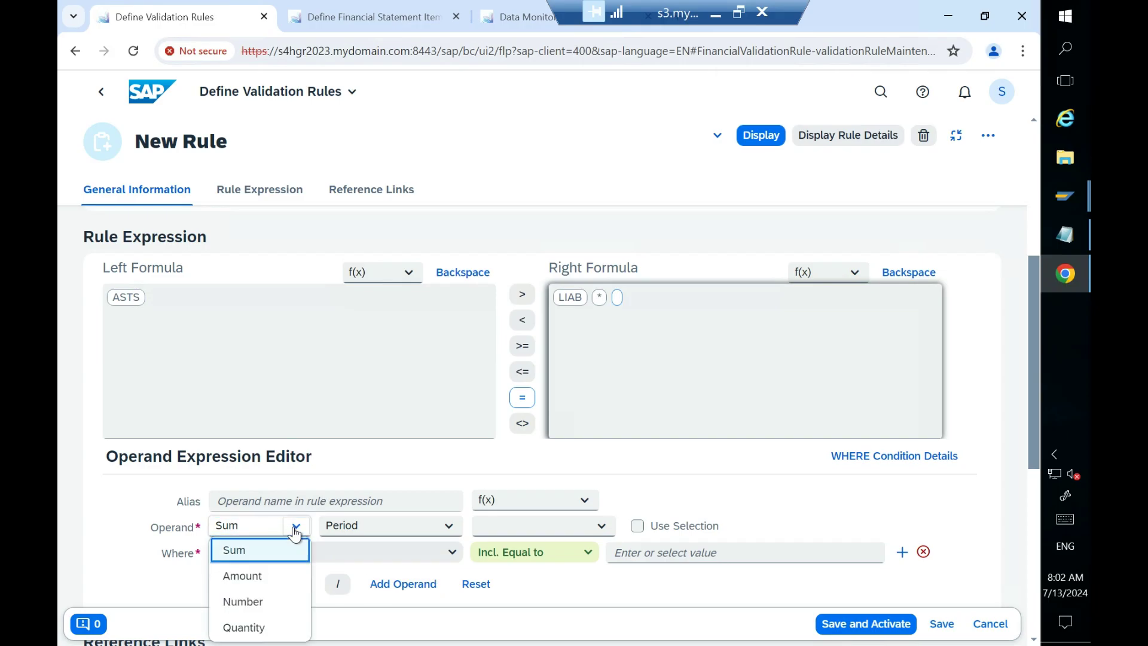
left_click(269, 603)
left_click(347, 498)
type("-1")
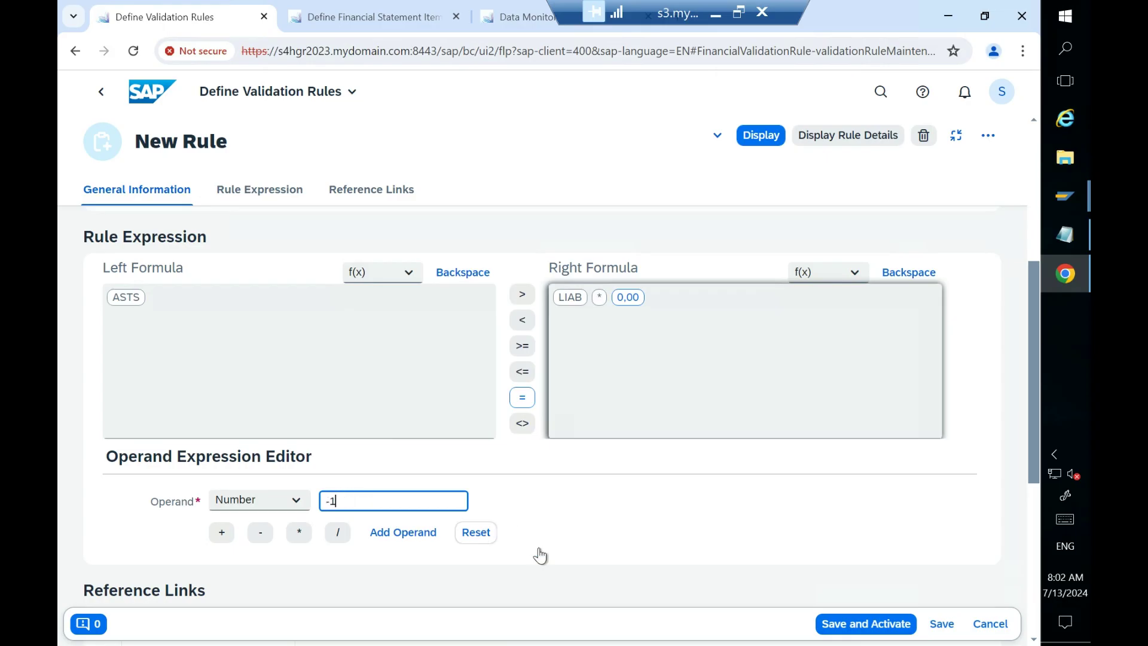
left_click(871, 623)
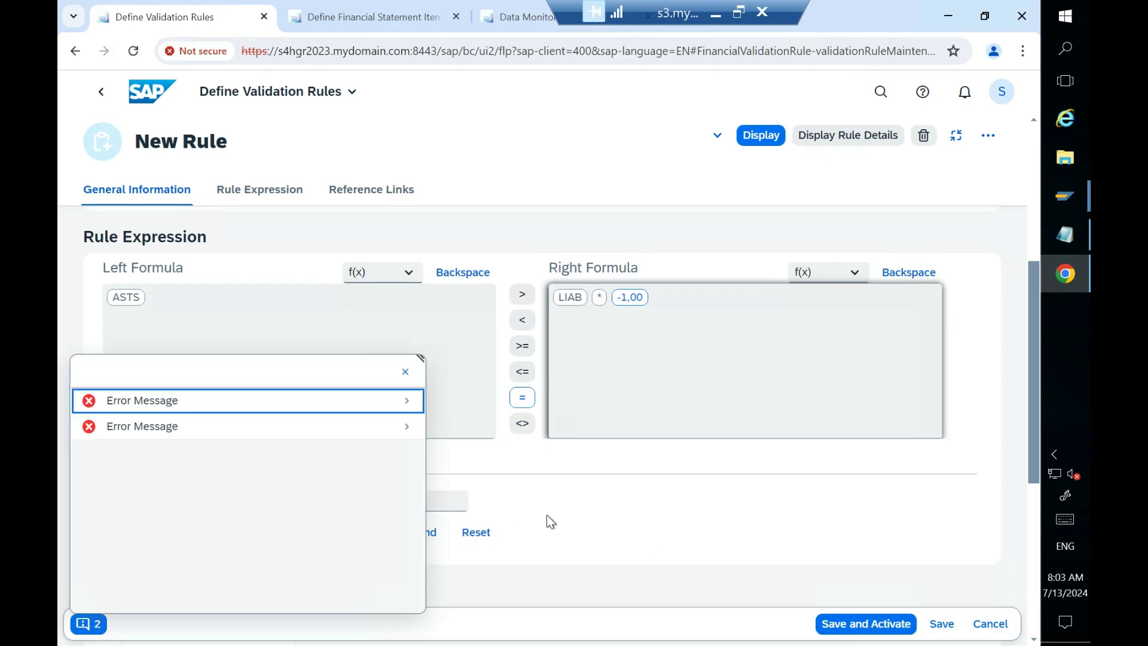
Step: Read the details of the first error message, and reset the -1,00 operand in the right formula
left_click(411, 402)
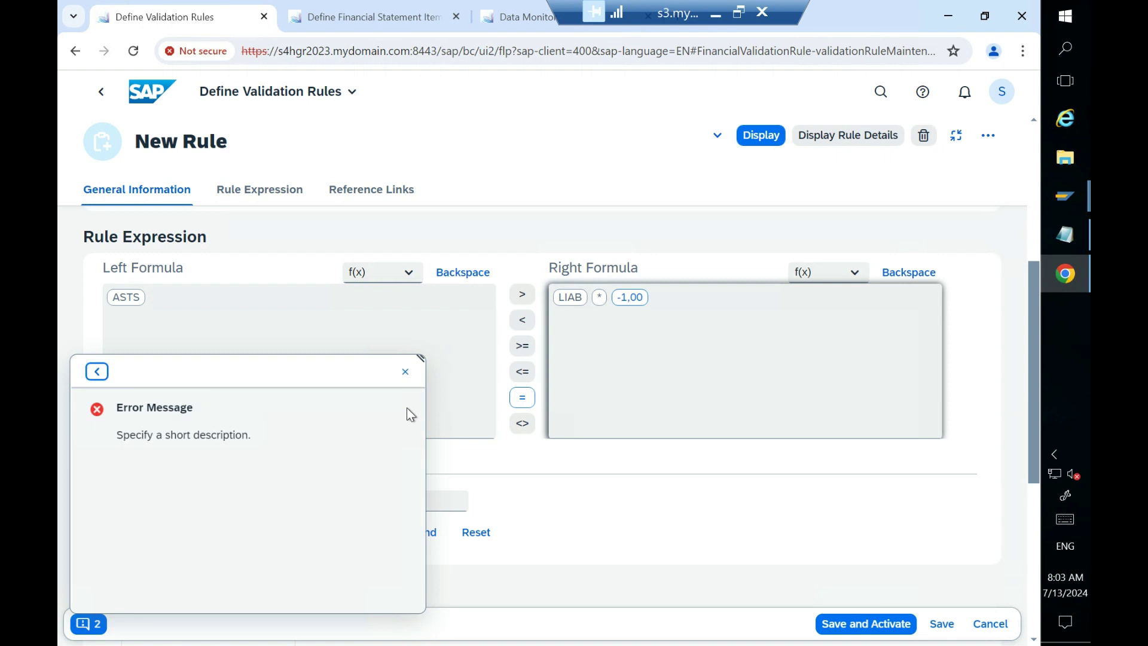
left_click(406, 371)
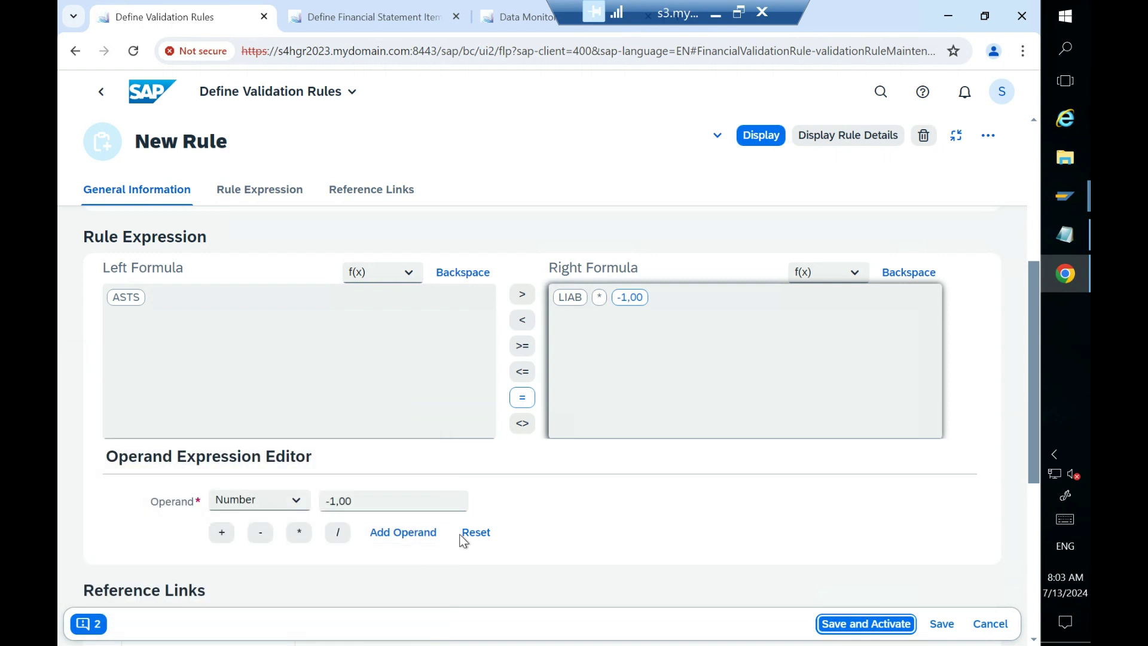
left_click(476, 532)
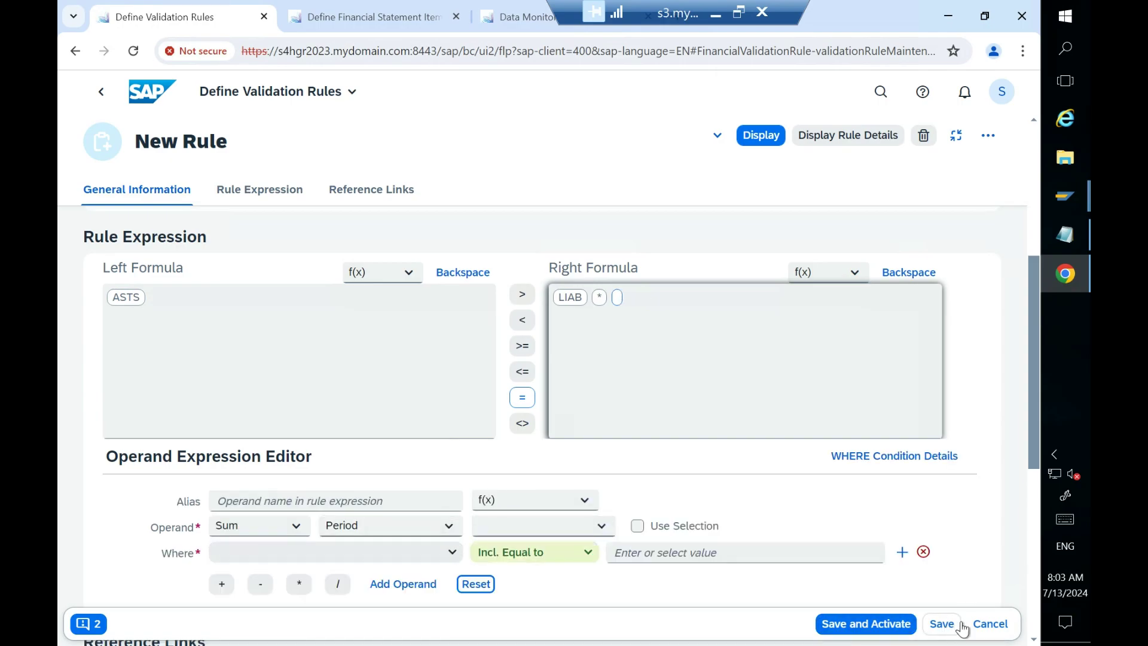
left_click(980, 624)
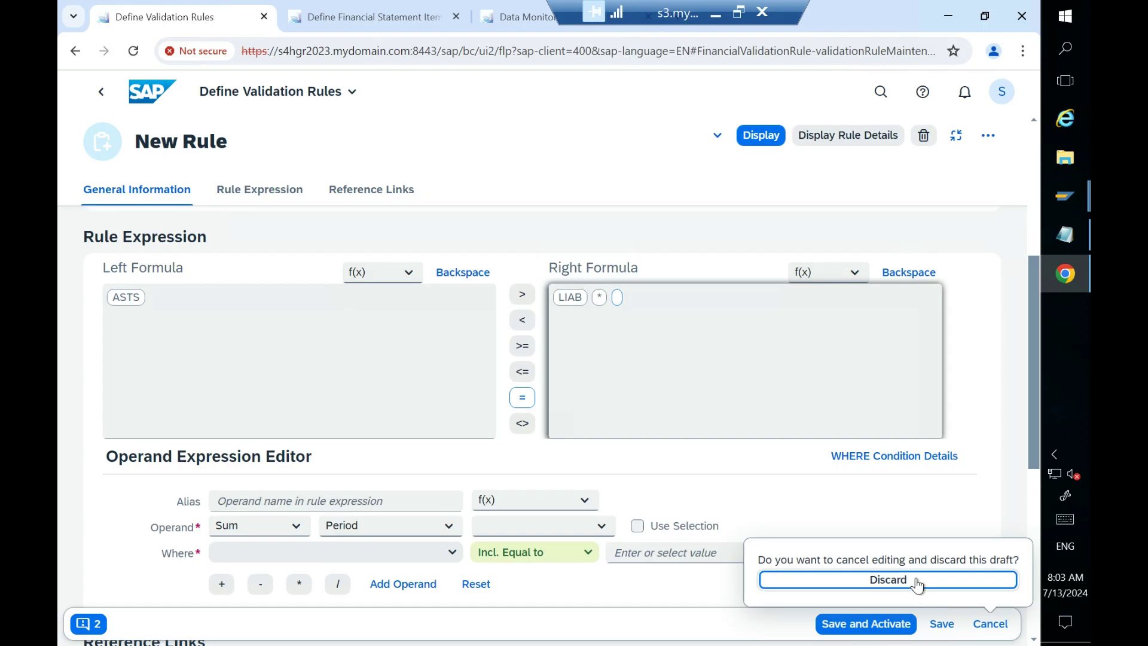
left_click(990, 623)
left_click(856, 503)
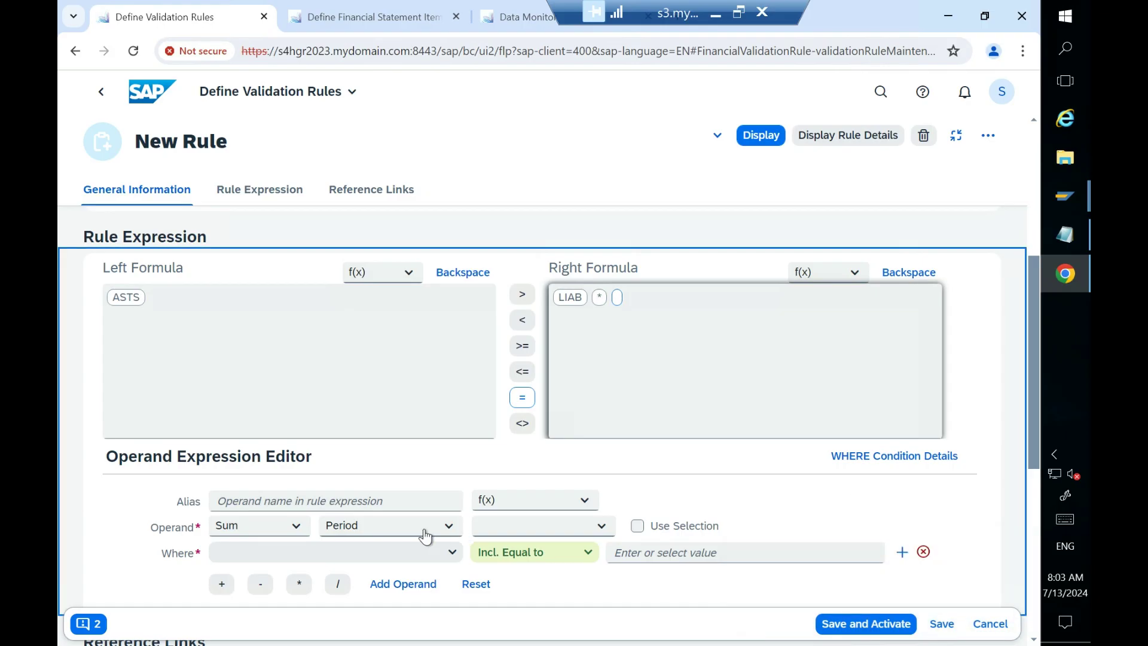
Step: Try an Amount operand followed by a minus operator after the multiplication, and remove both from the right formula
left_click(292, 528)
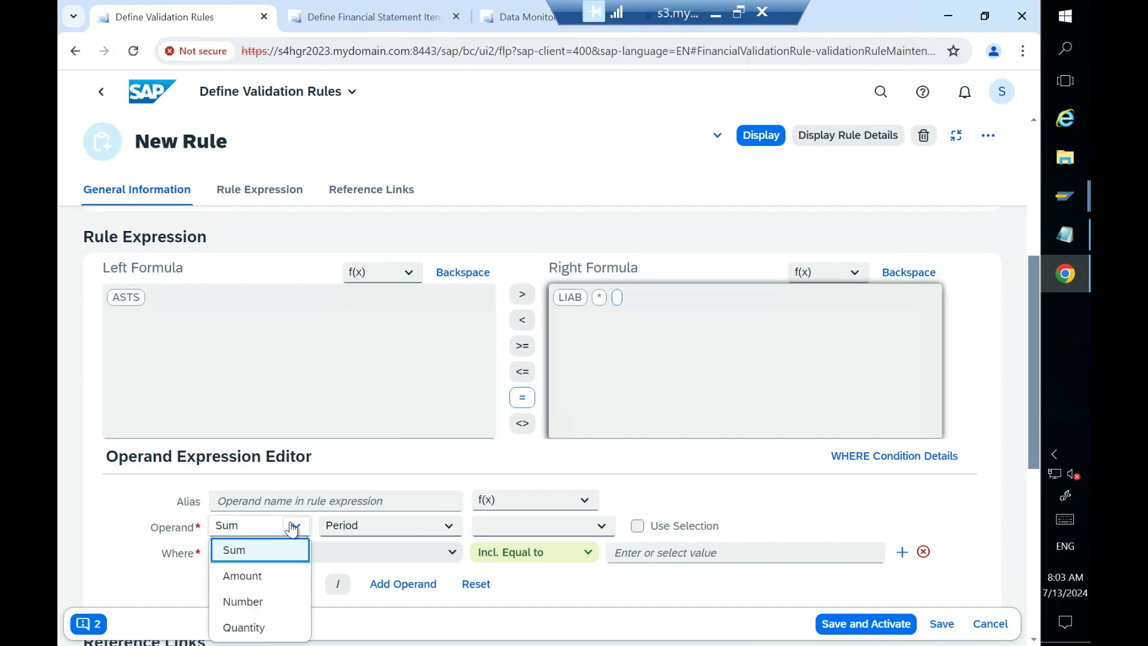
left_click(261, 577)
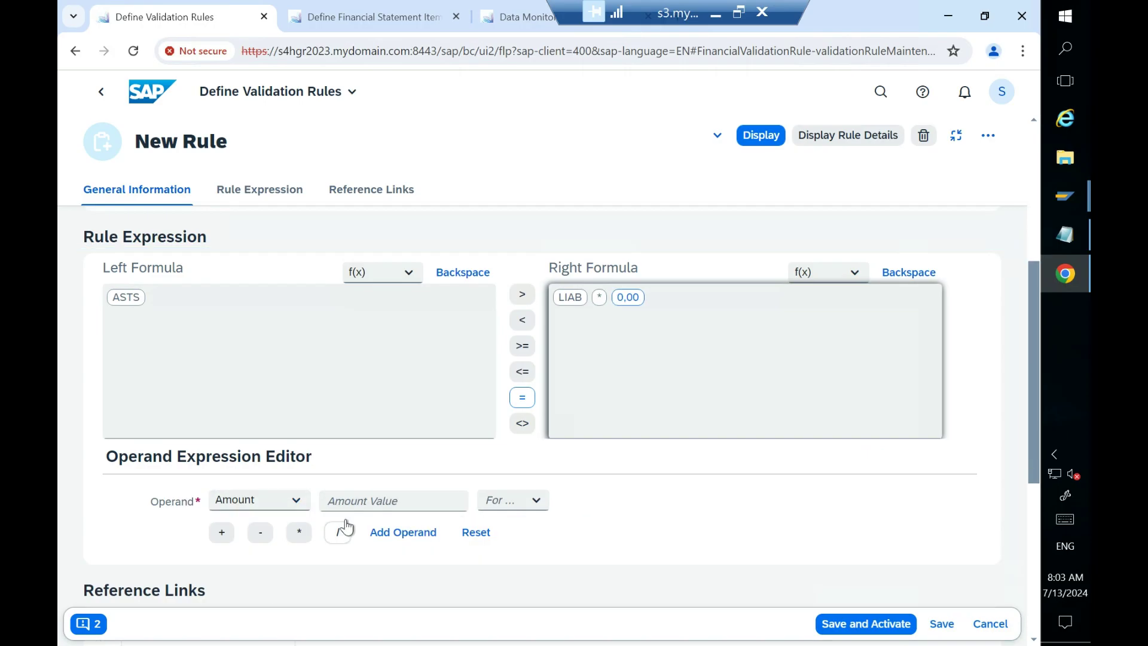
left_click(260, 532)
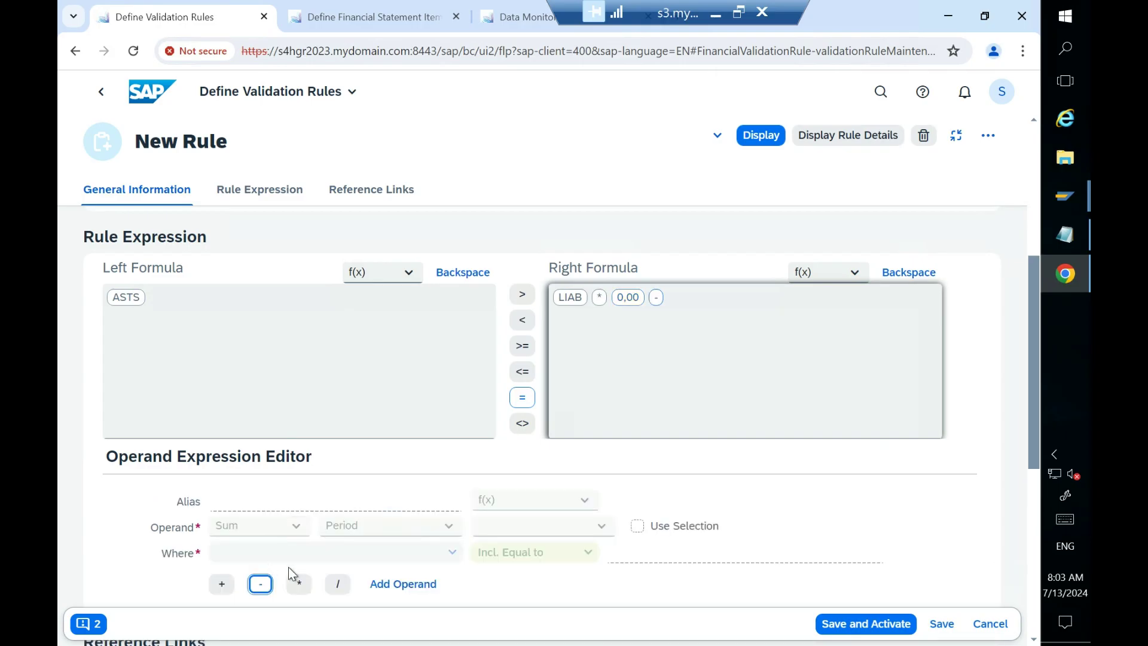
left_click(919, 272)
left_click(919, 272)
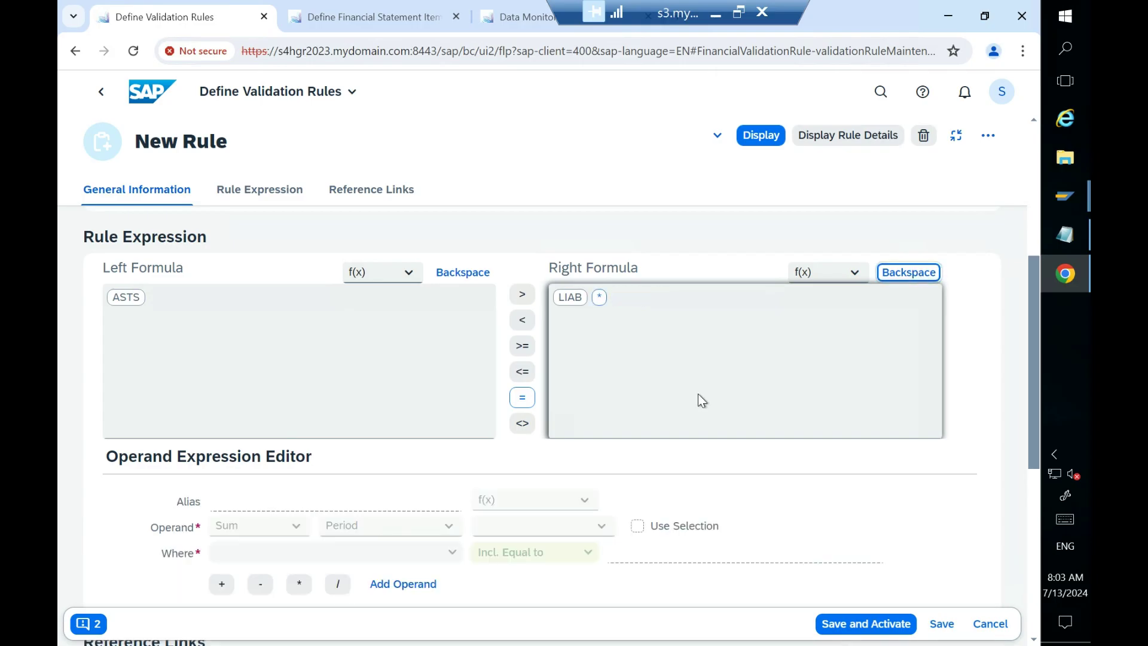
Step: Add an Amount operand without a value after the multiplication in the right formula, followed by a minus operator
left_click(419, 586)
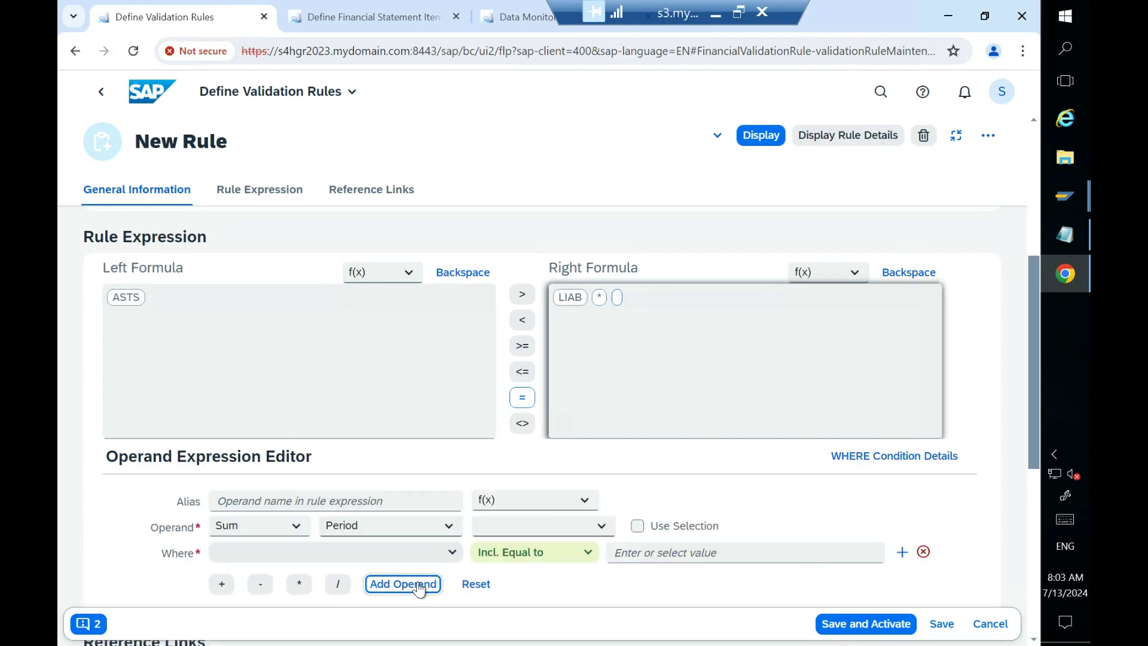
left_click(295, 526)
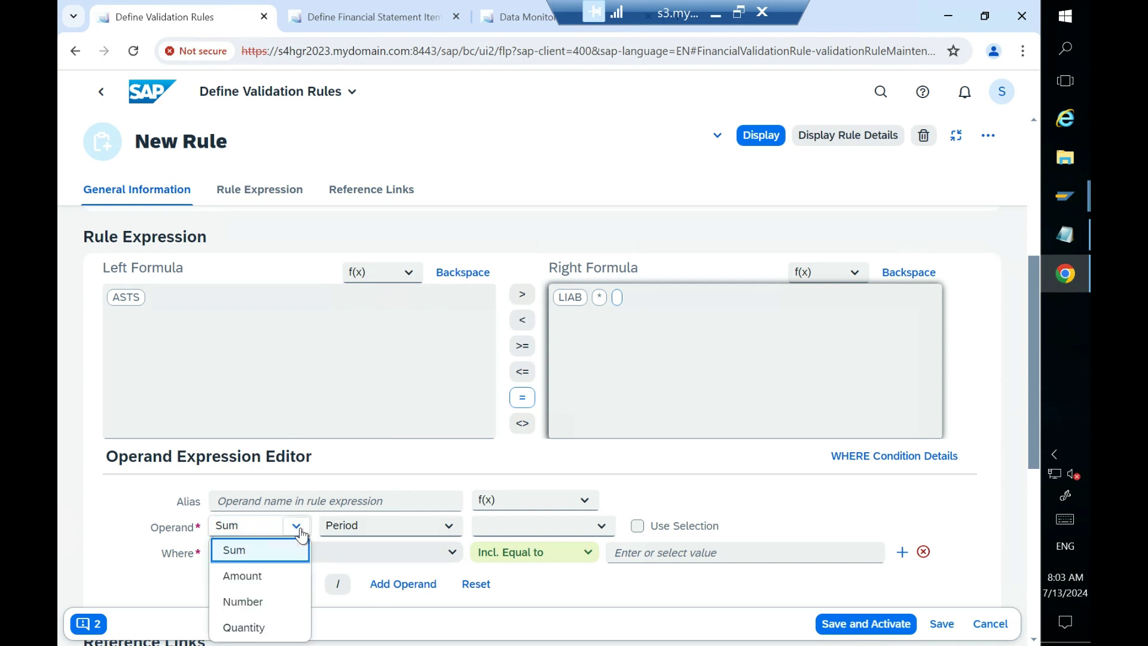
left_click(287, 577)
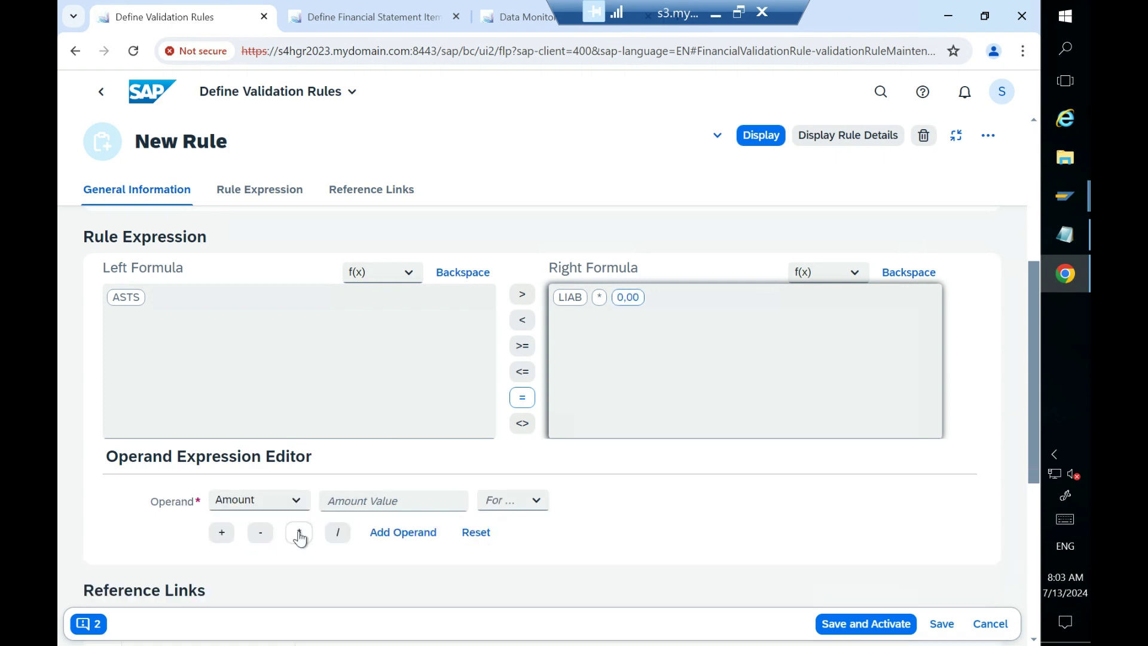
left_click(346, 500)
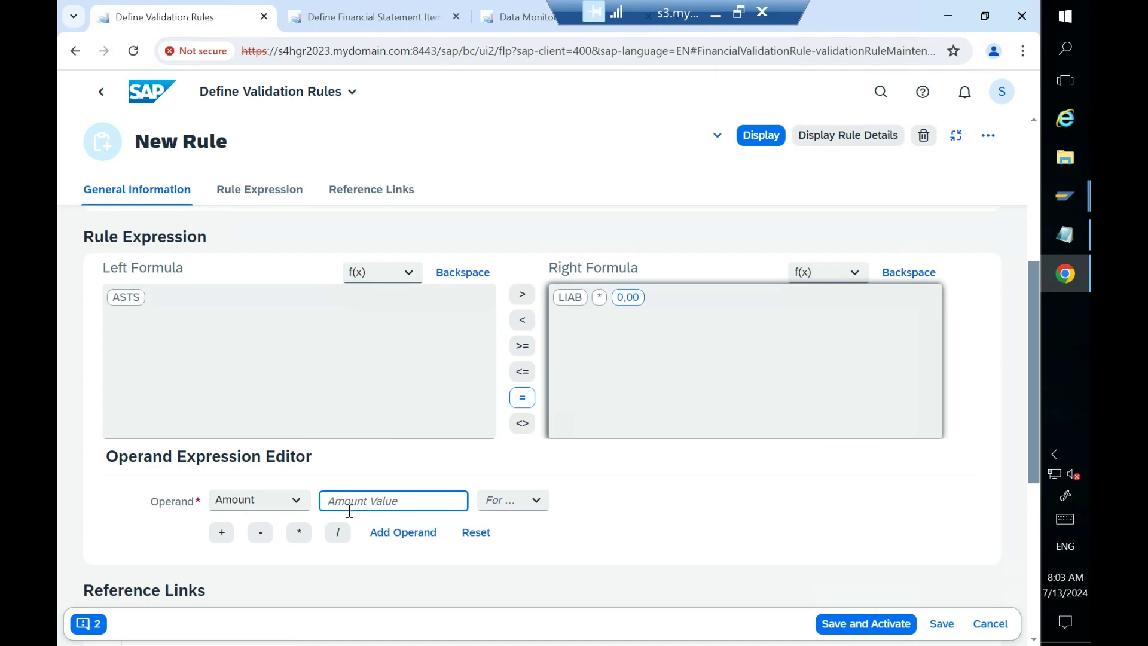
left_click(537, 501)
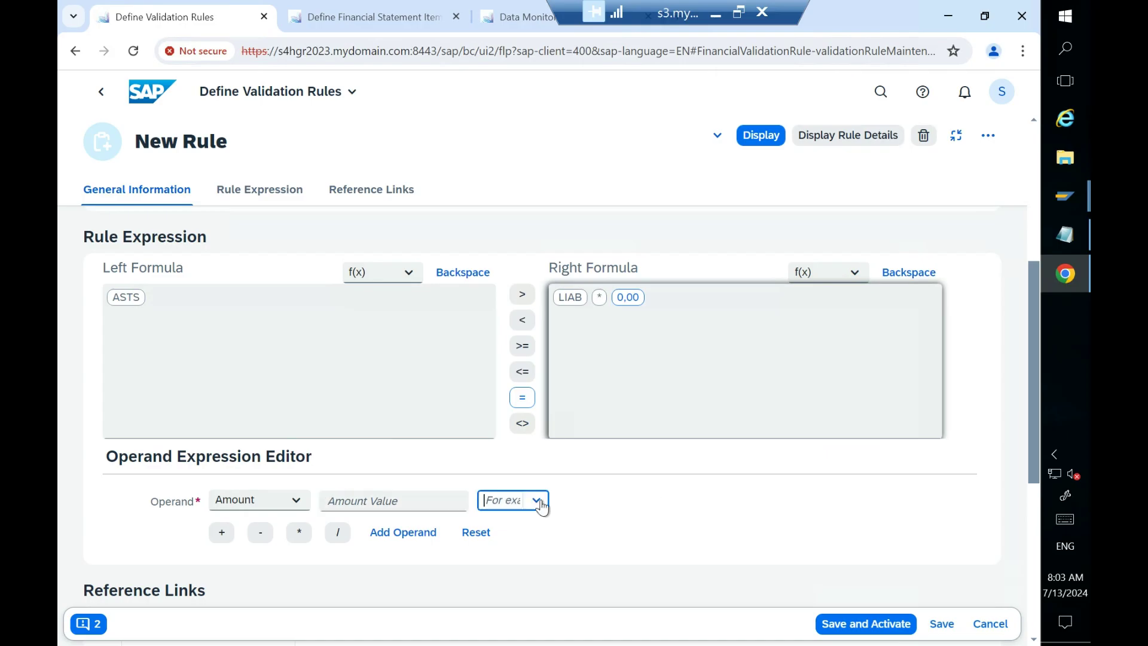
left_click(465, 504)
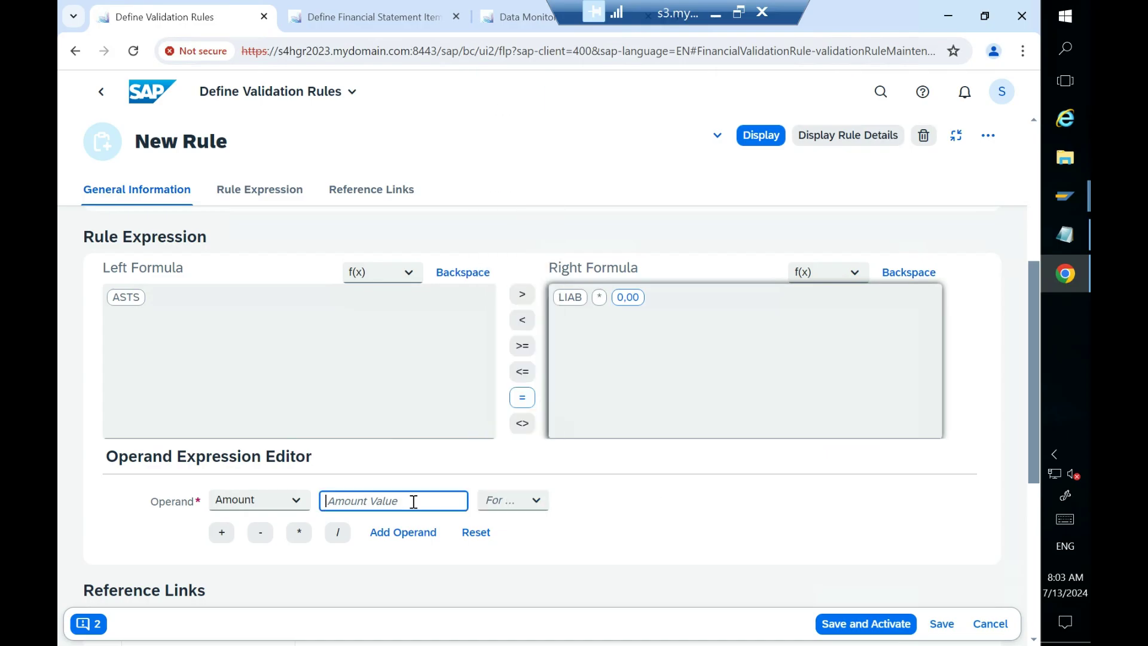
left_click(261, 532)
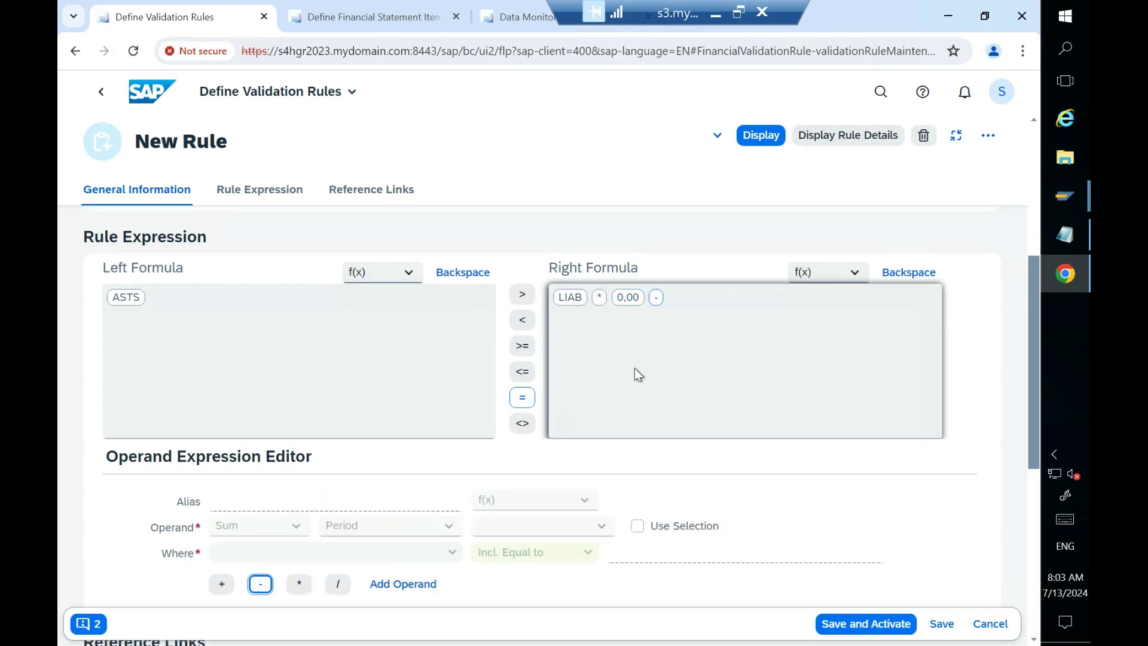
Step: Set the value of the right formula's Amount operand to 1
left_click(623, 297)
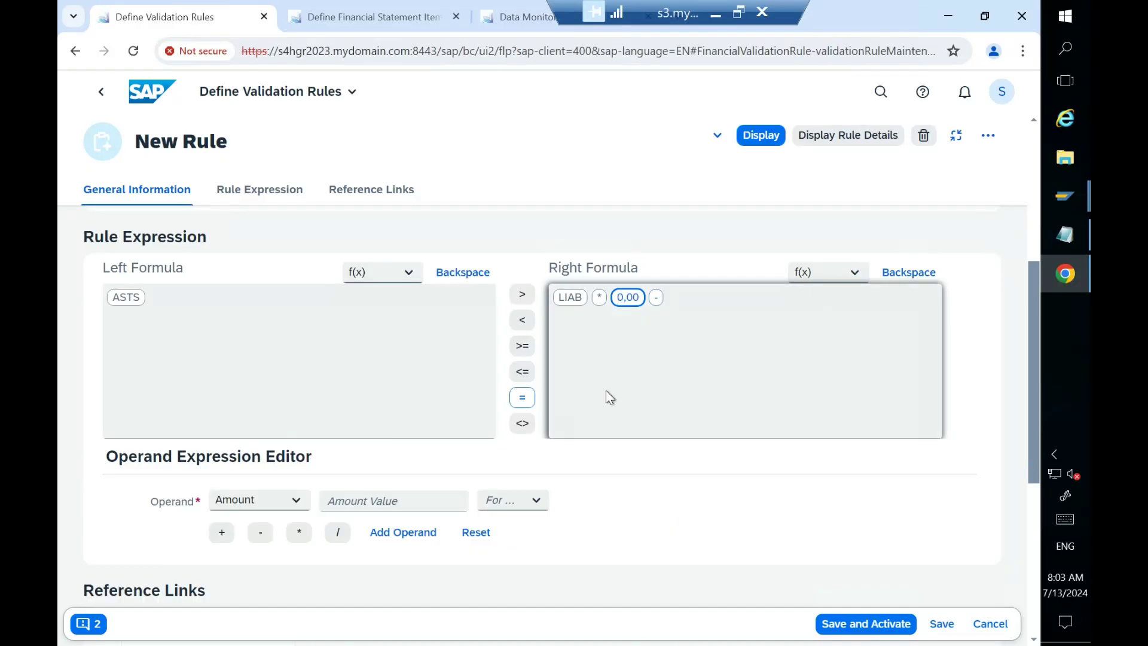
left_click(380, 500)
type("1")
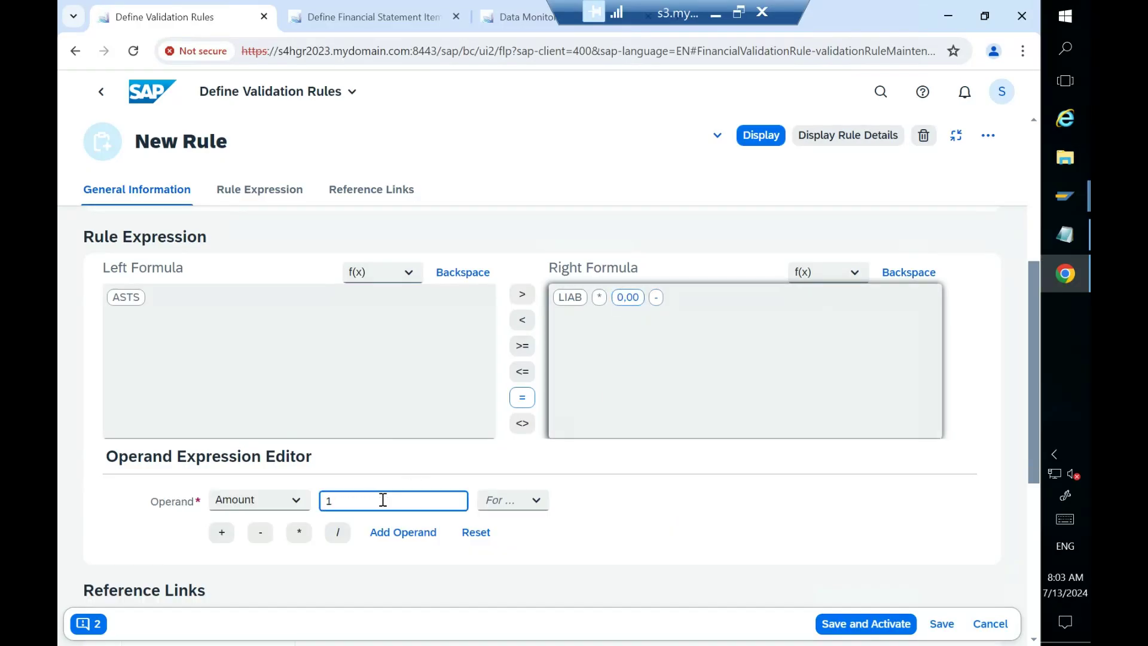
left_click(597, 556)
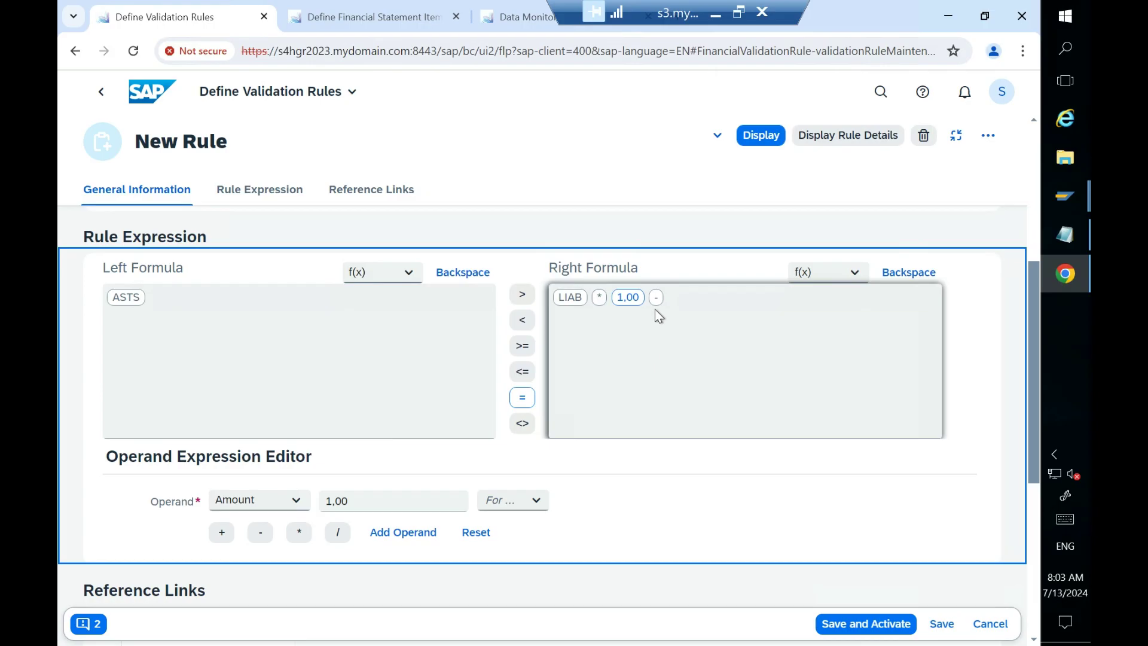
Step: Try to save and activate the rule, and read the details of the first error message
left_click(881, 628)
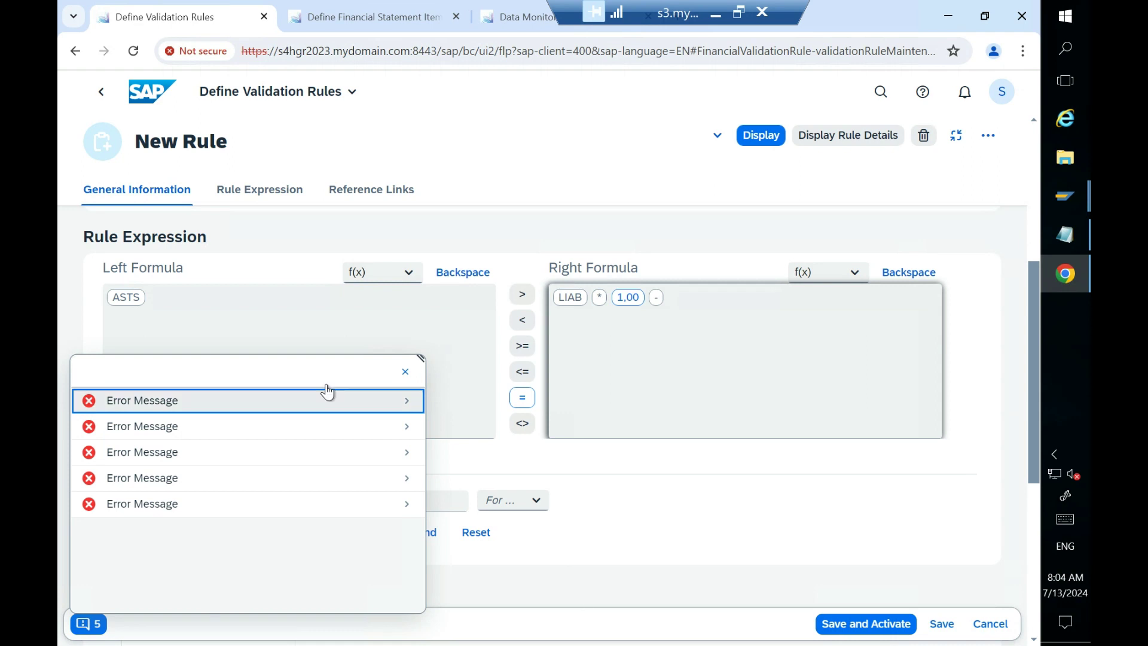
left_click(378, 400)
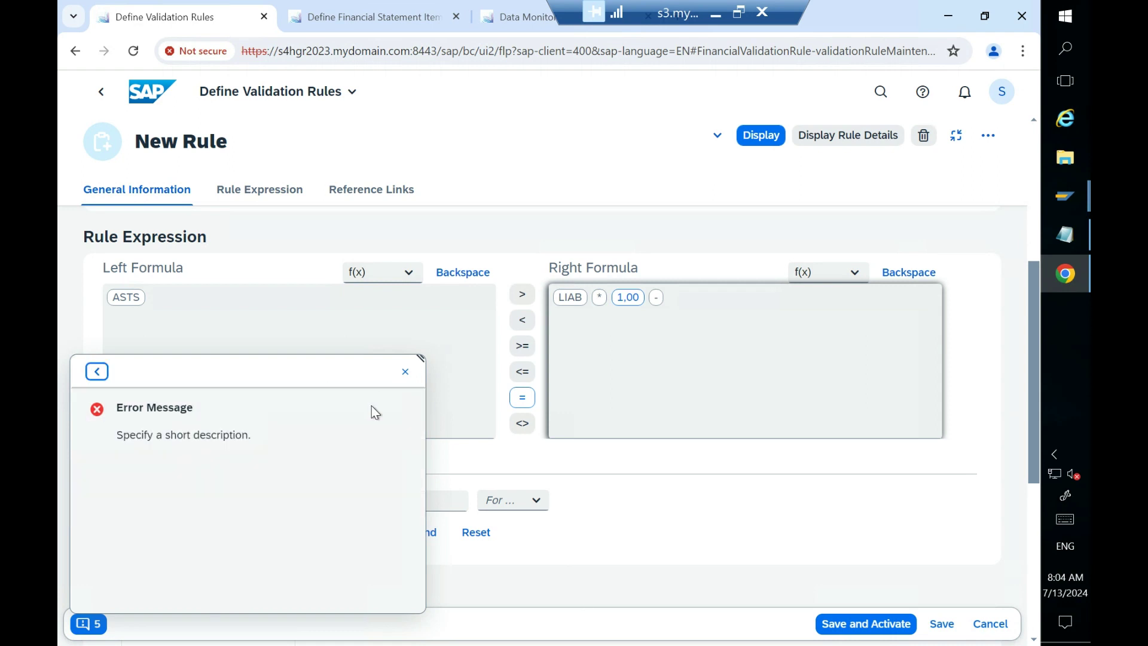
left_click(405, 371)
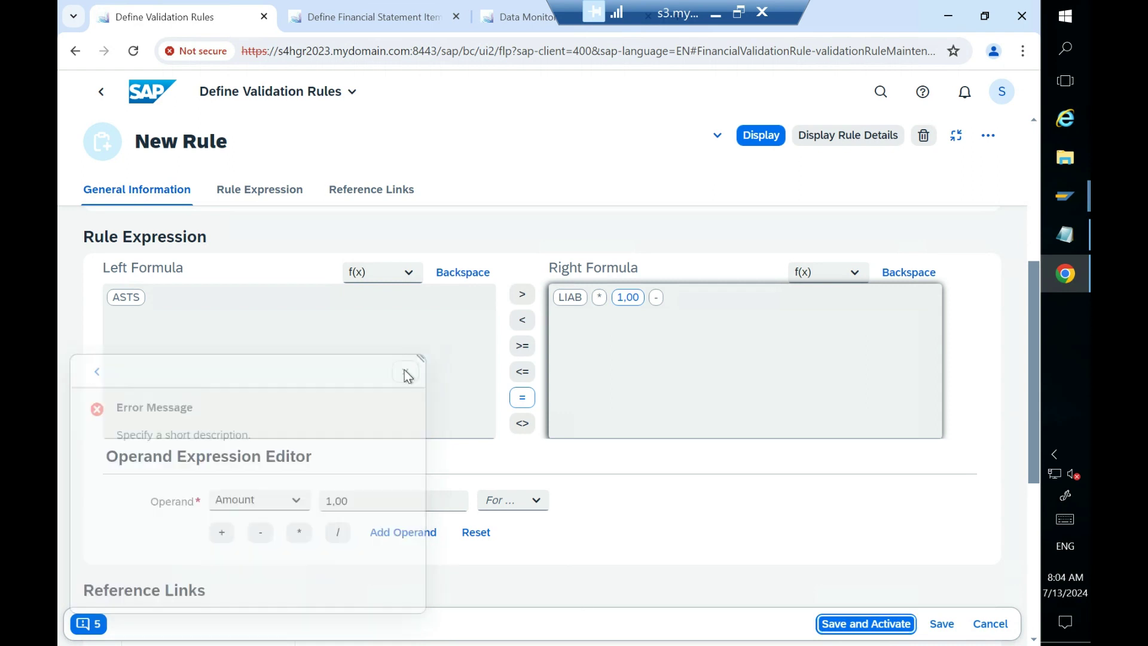
scroll(393, 493, "down", 1)
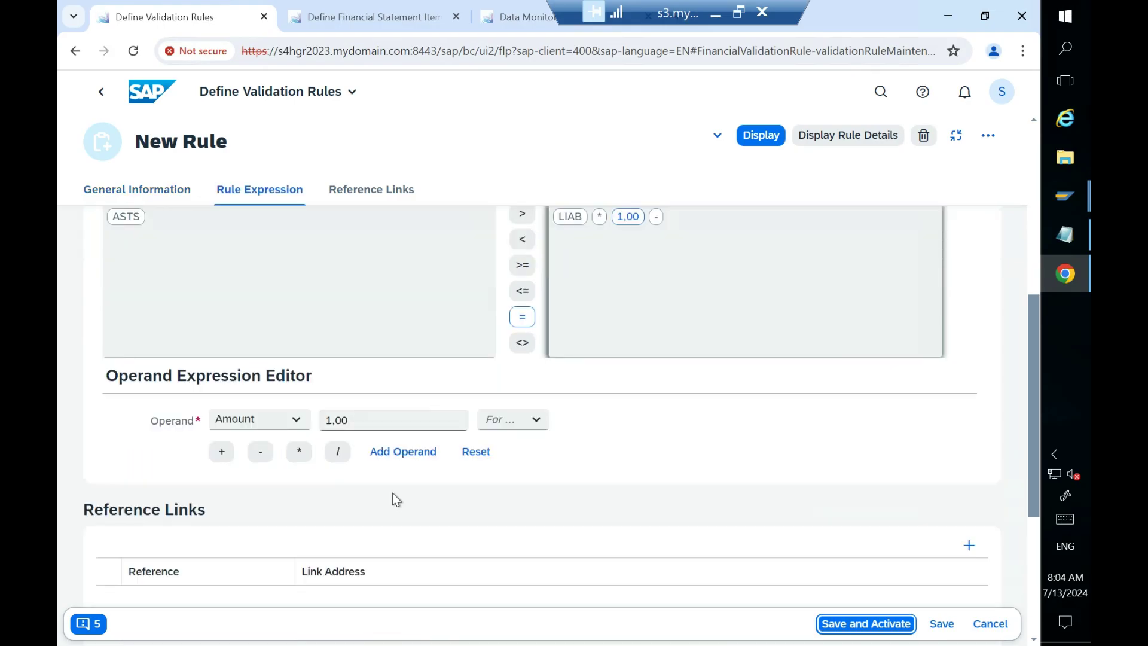
scroll(393, 492, "up", 1)
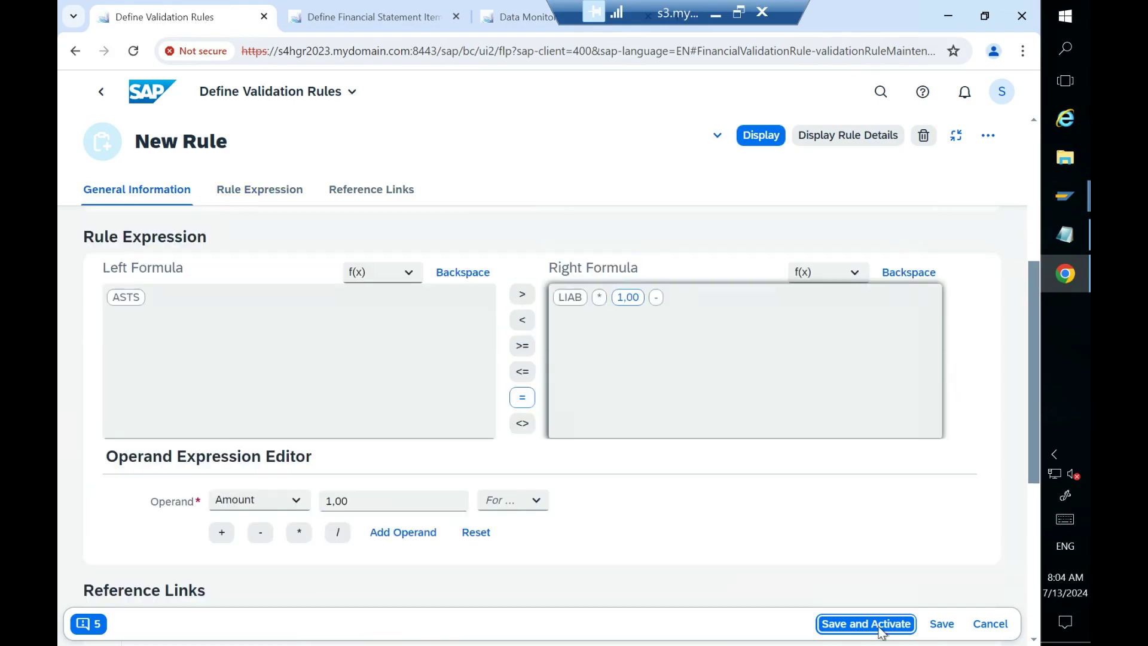
Step: Cancel editing, discard the draft rule, and start a new basic rule
left_click(993, 625)
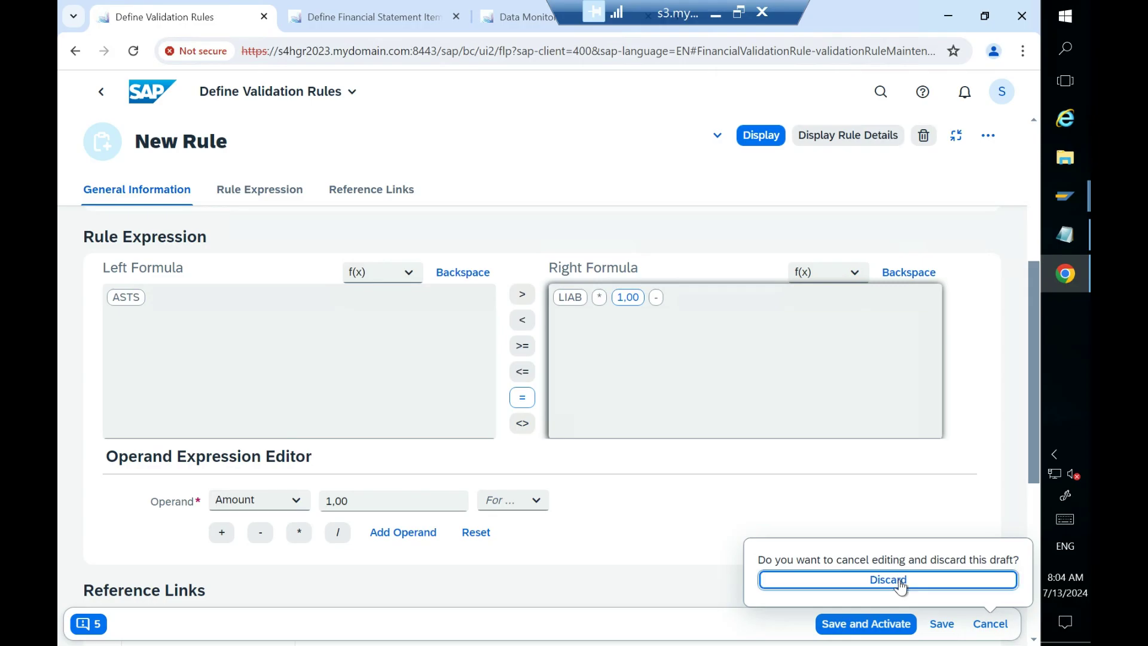
left_click(896, 580)
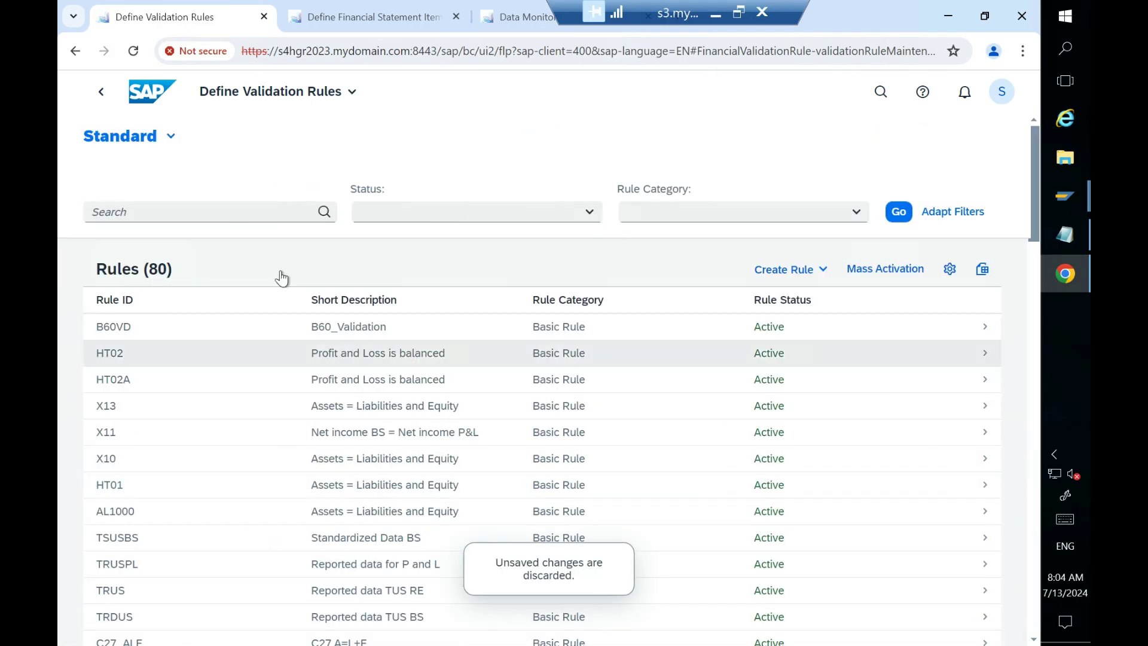
left_click(824, 267)
left_click(794, 296)
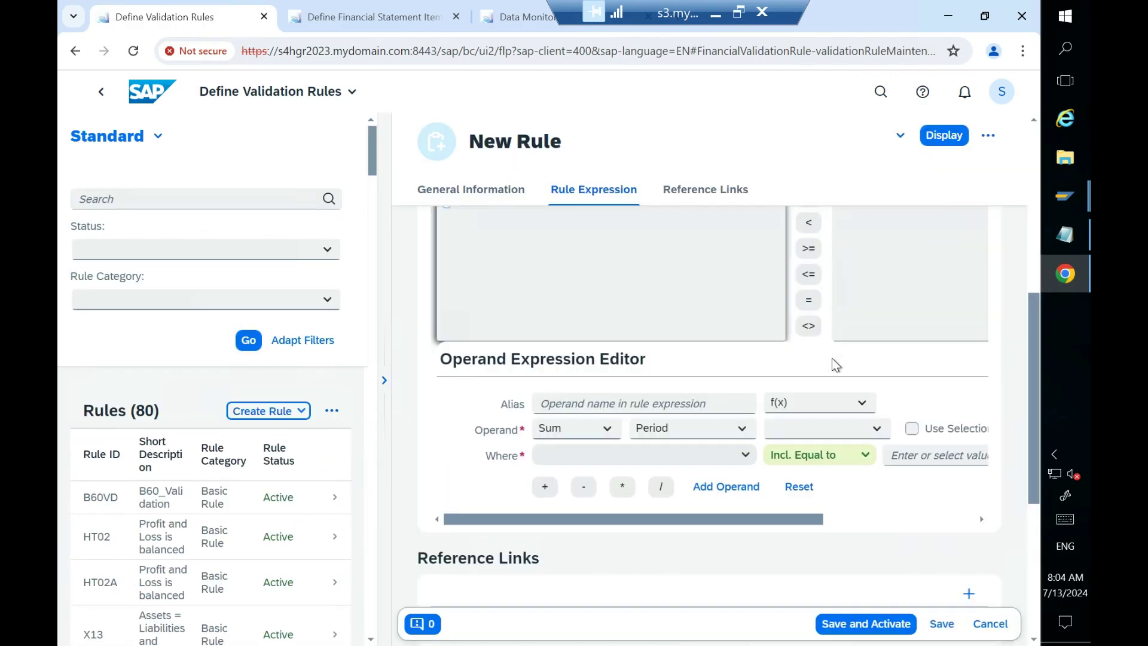
Step: Show the new rule in full screen and select the empty operand in the left formula
left_click(987, 135)
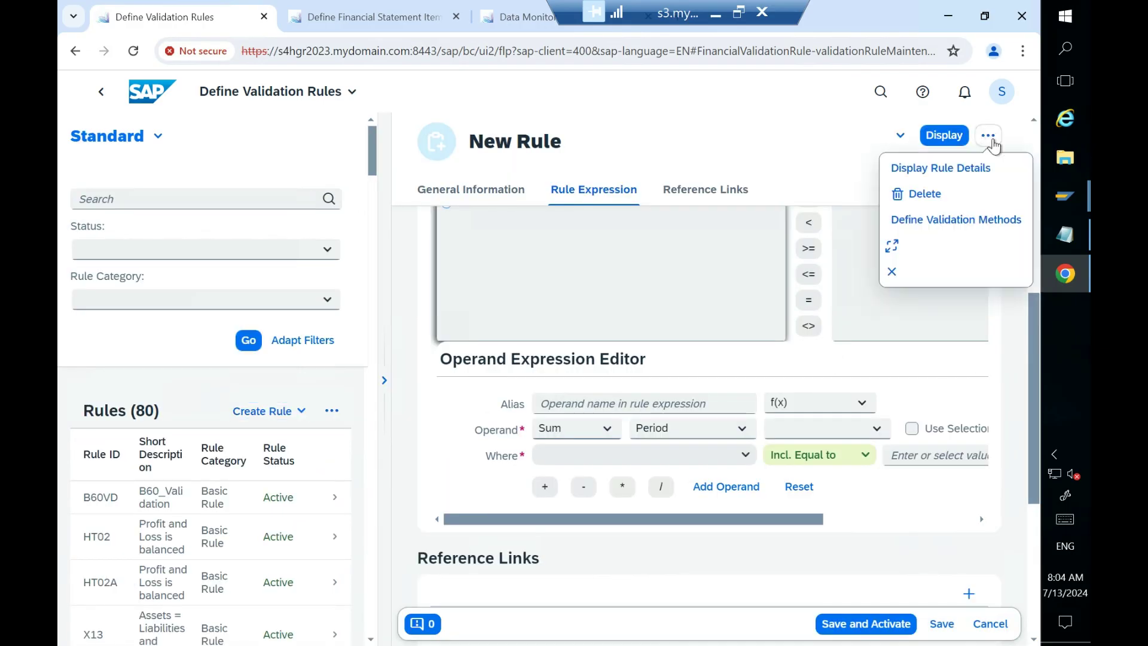
left_click(914, 245)
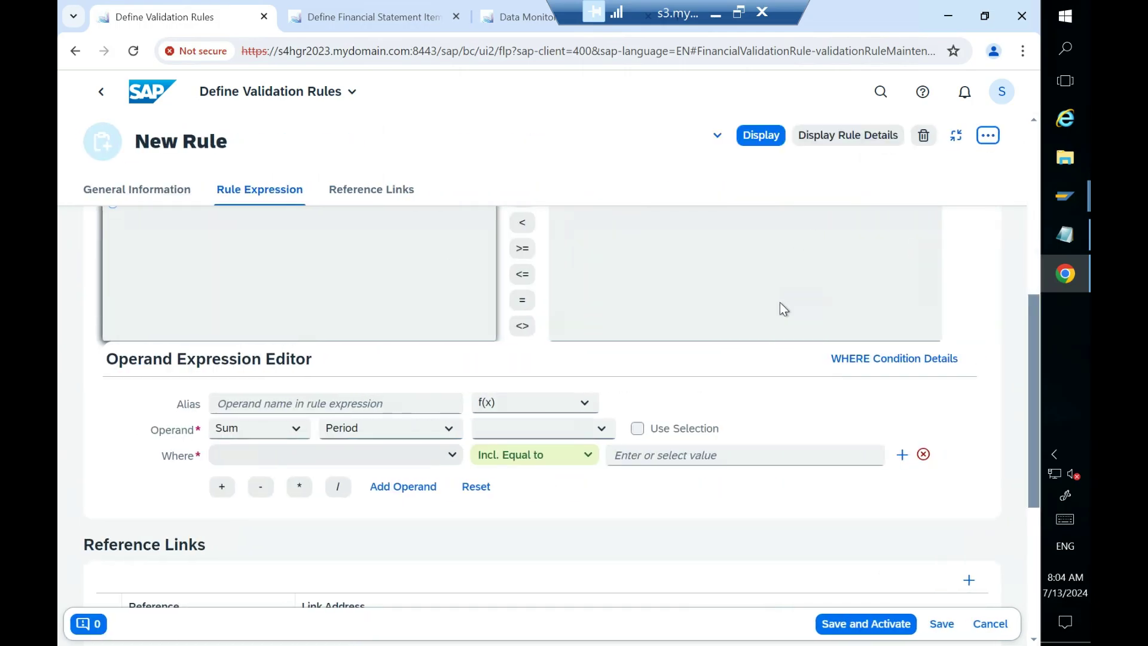
scroll(180, 345, "up", 4)
left_click(112, 443)
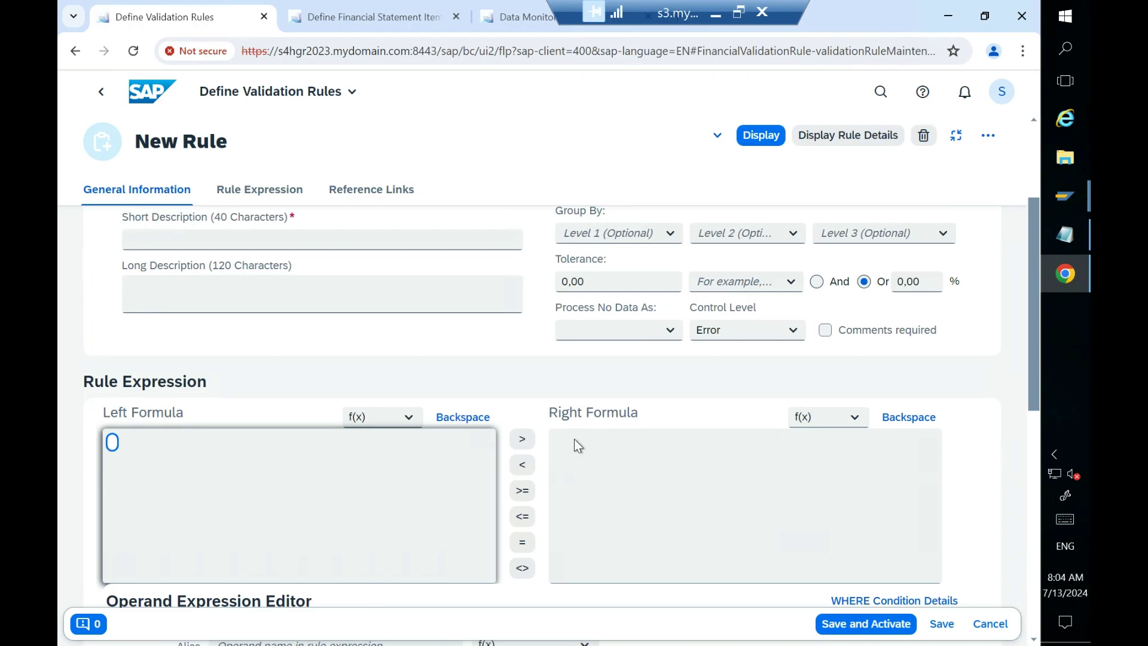
left_click_drag(1030, 246, 1037, 291)
Step: Try the alias ASTS with the operand type Amount in the left formula, and switch the type back to Sum
left_click(369, 540)
type("ASTS")
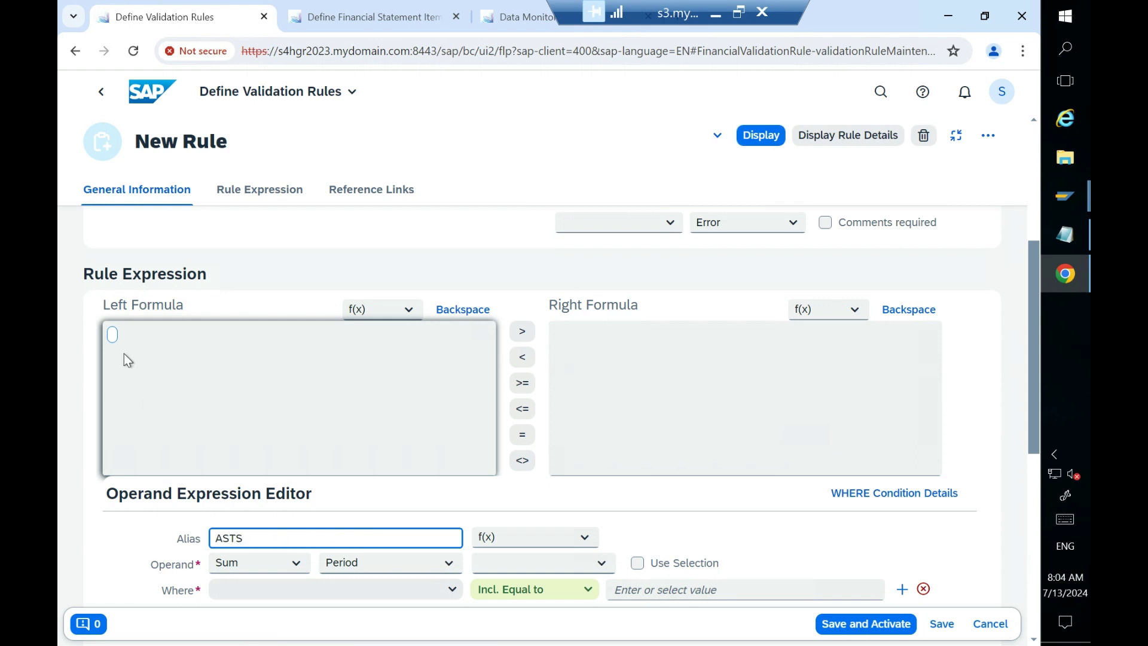
left_click(124, 354)
left_click(258, 563)
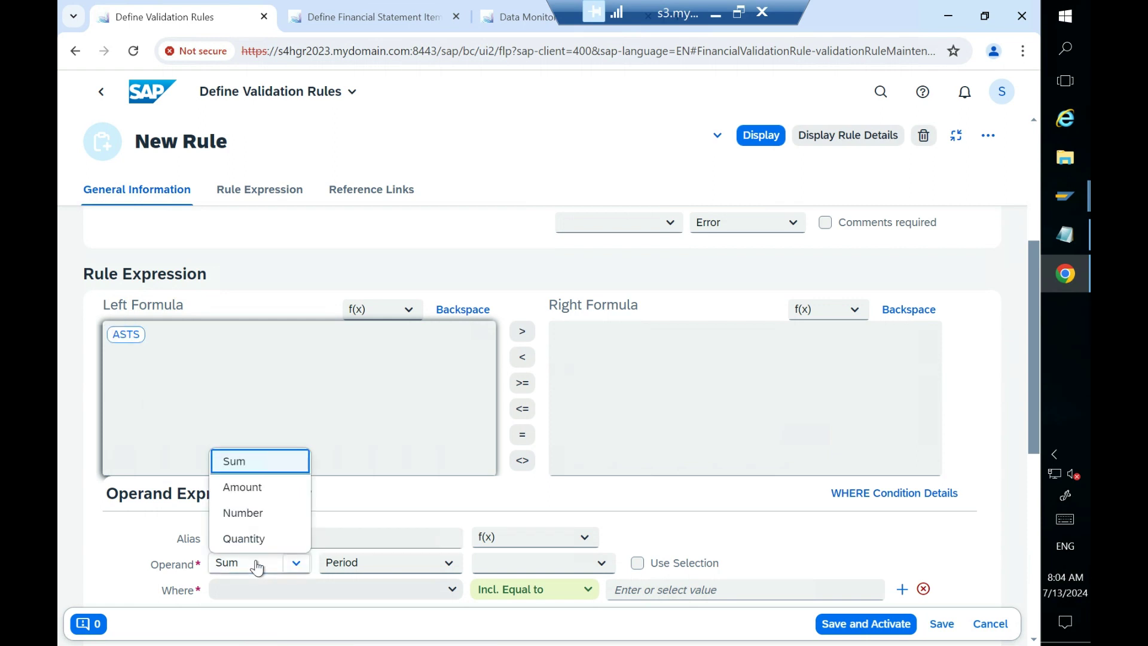
left_click(261, 488)
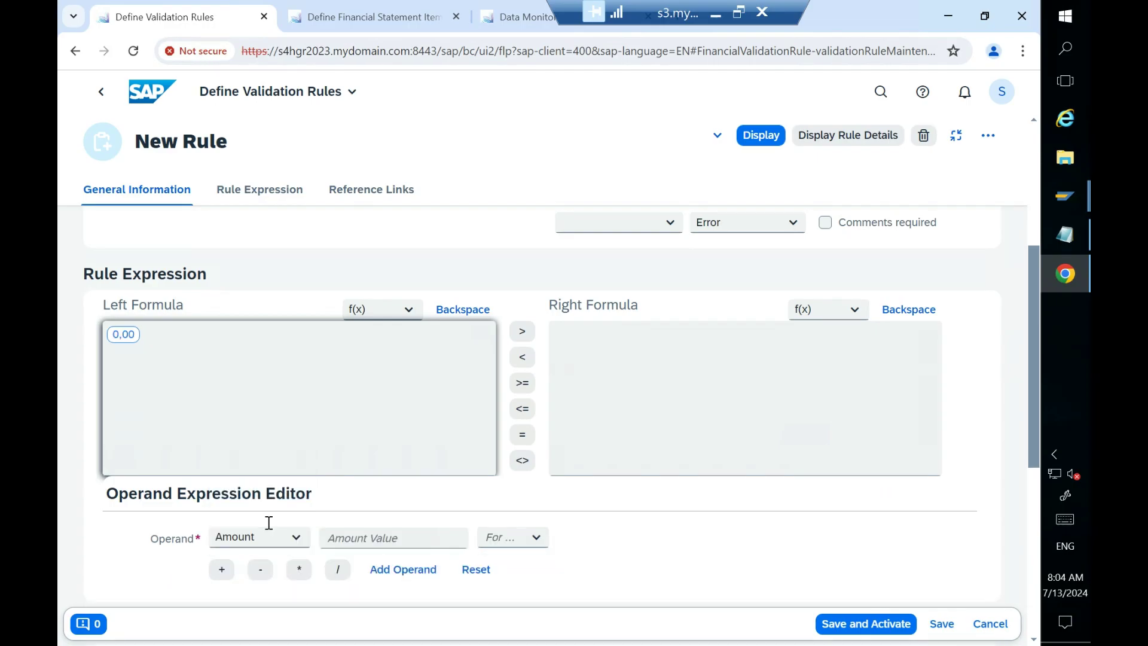
left_click(296, 540)
left_click(250, 438)
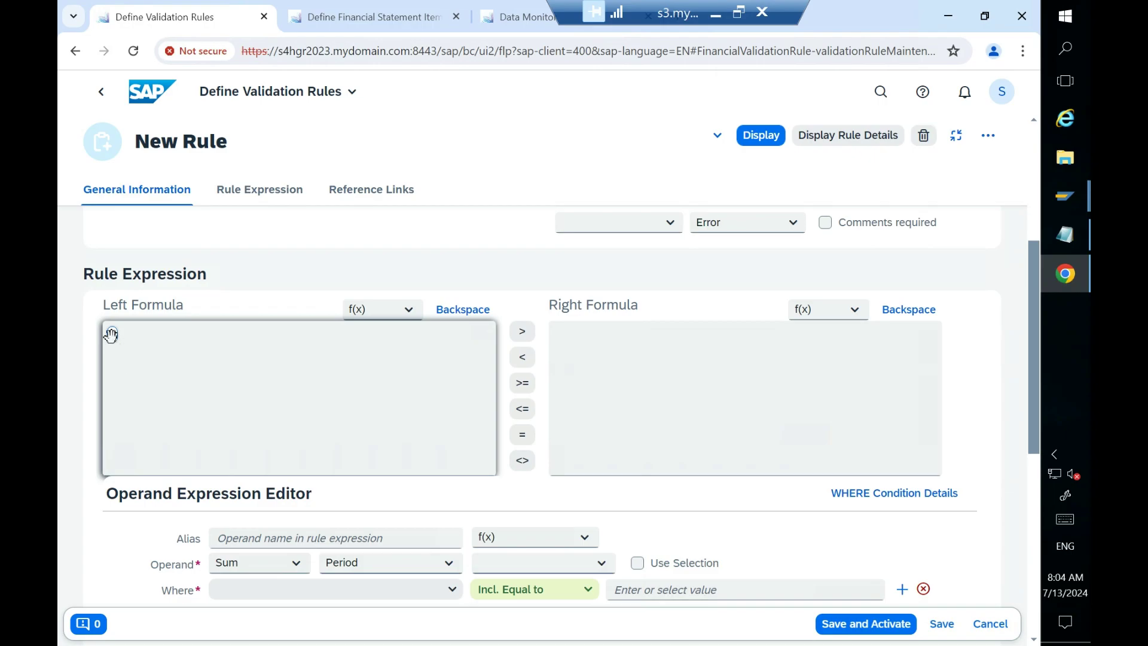
Step: Enter ASTS as the alias of the Sum operand in the left formula
left_click(287, 536)
type("ASTs")
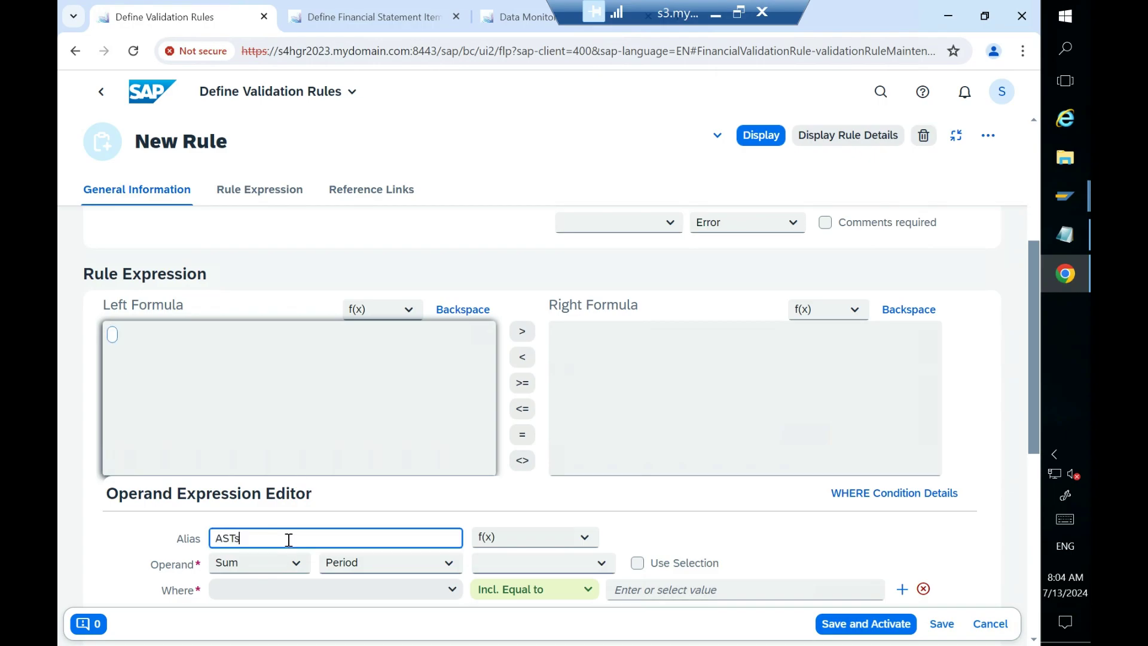
left_click(281, 565)
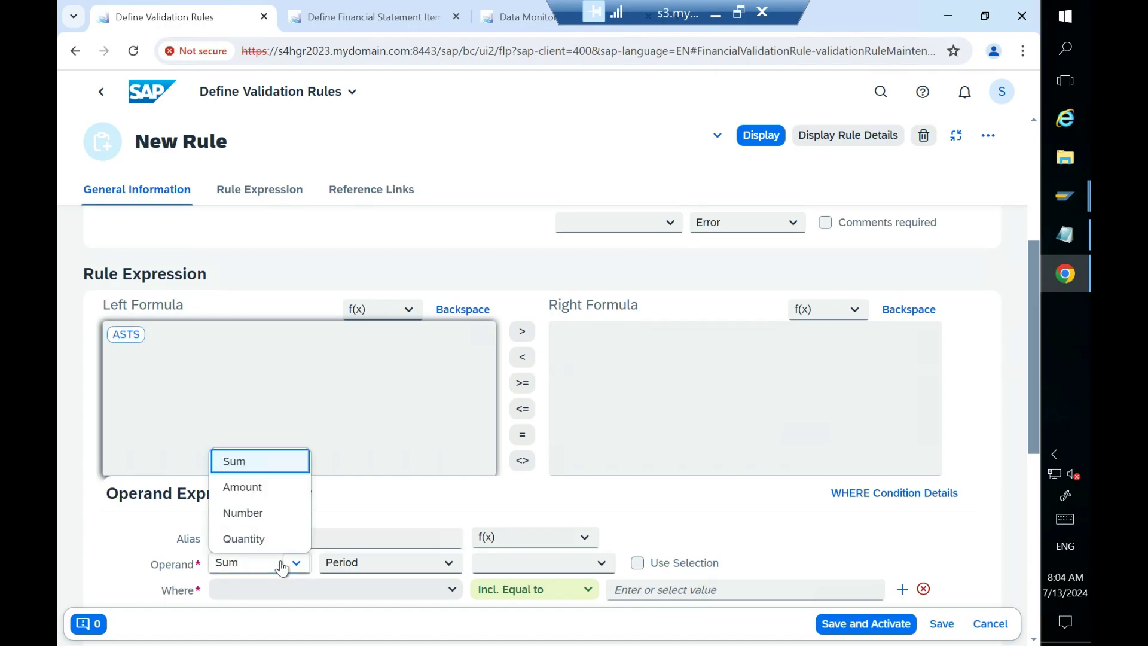
double_click(177, 539)
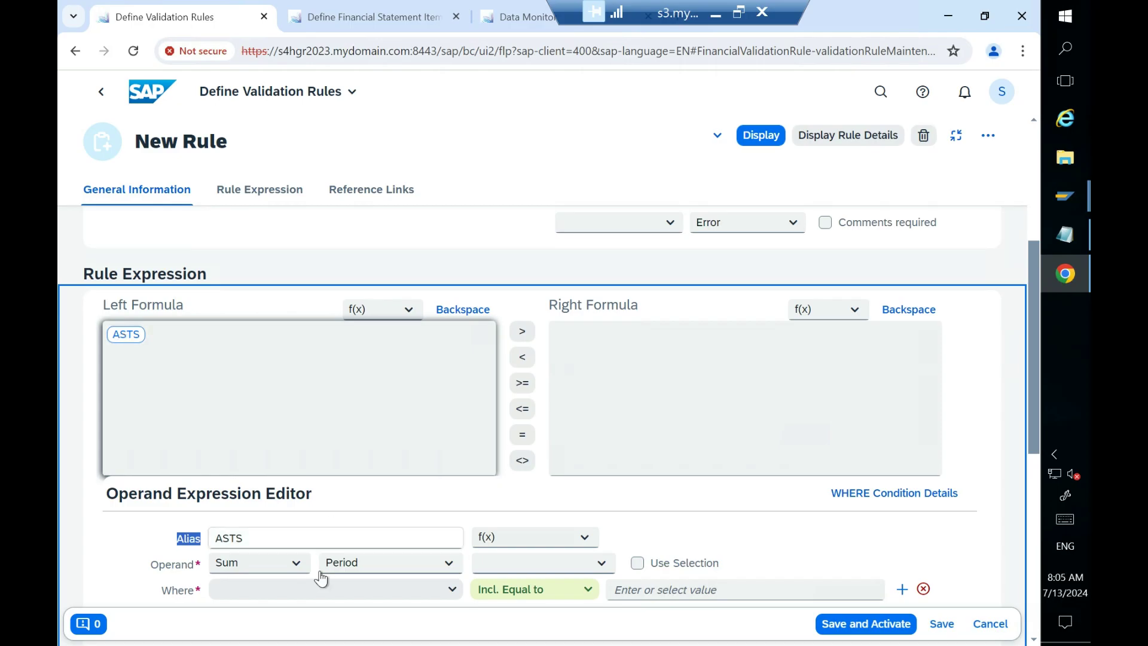
Step: Set the ASTS operand to sum the YTD Amount
left_click(448, 564)
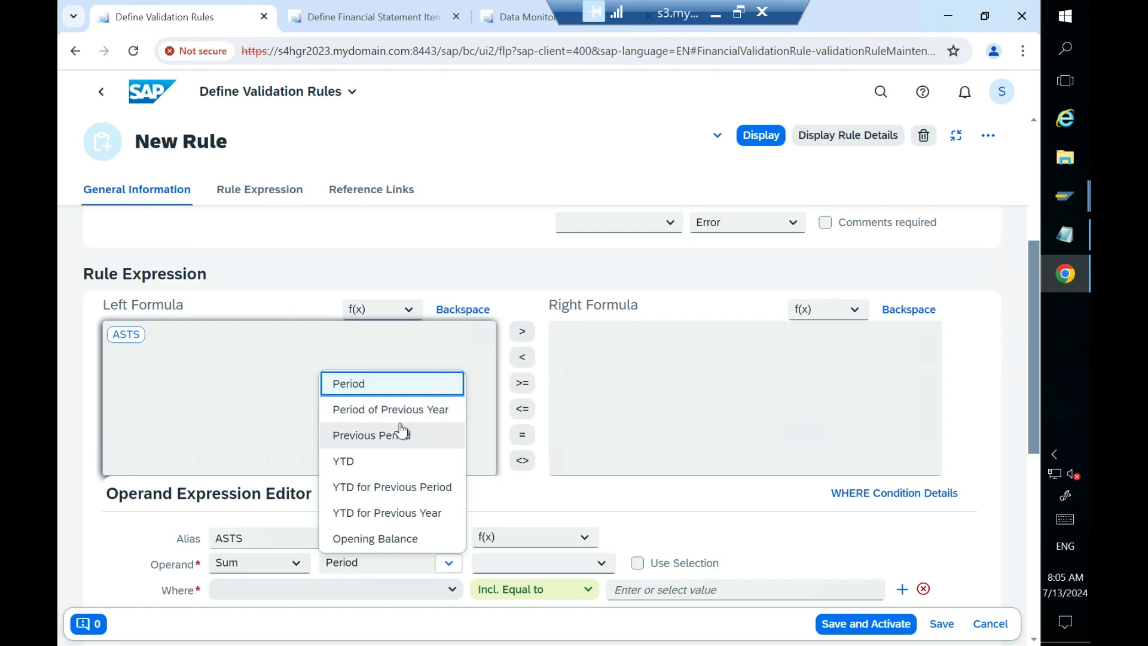
left_click(376, 462)
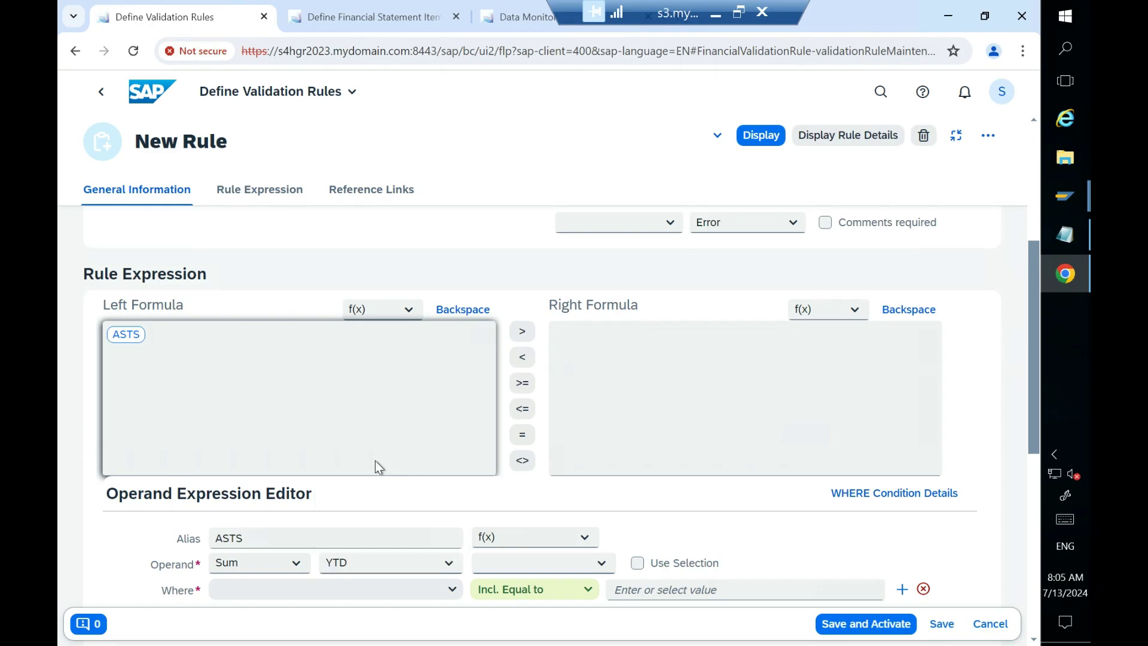
left_click(600, 564)
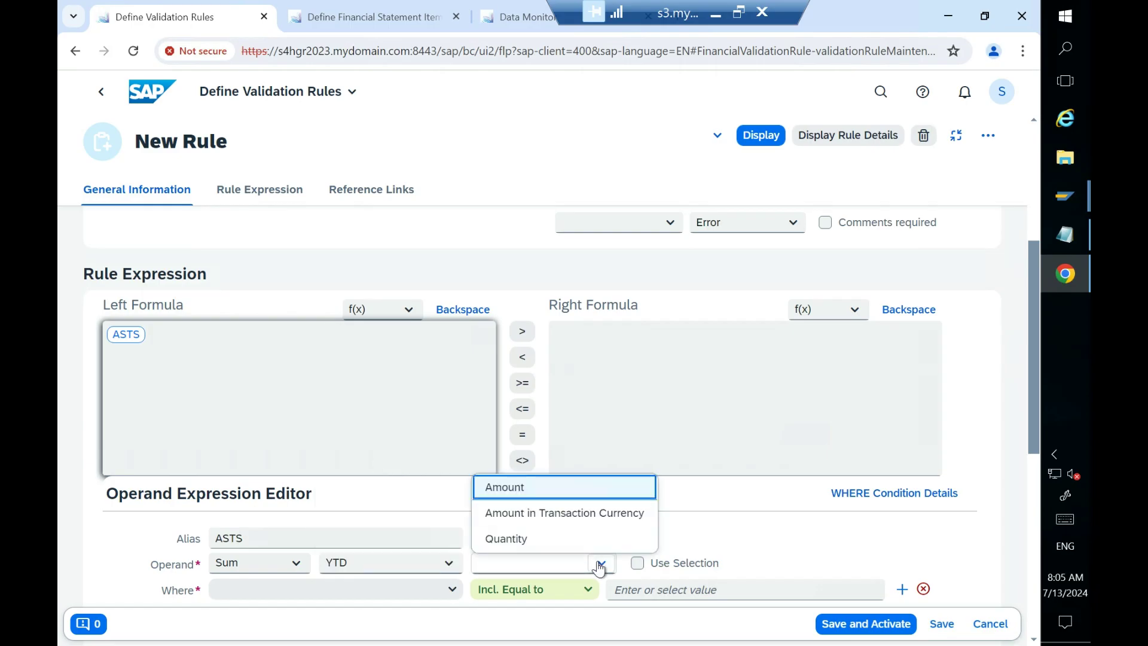
left_click(529, 490)
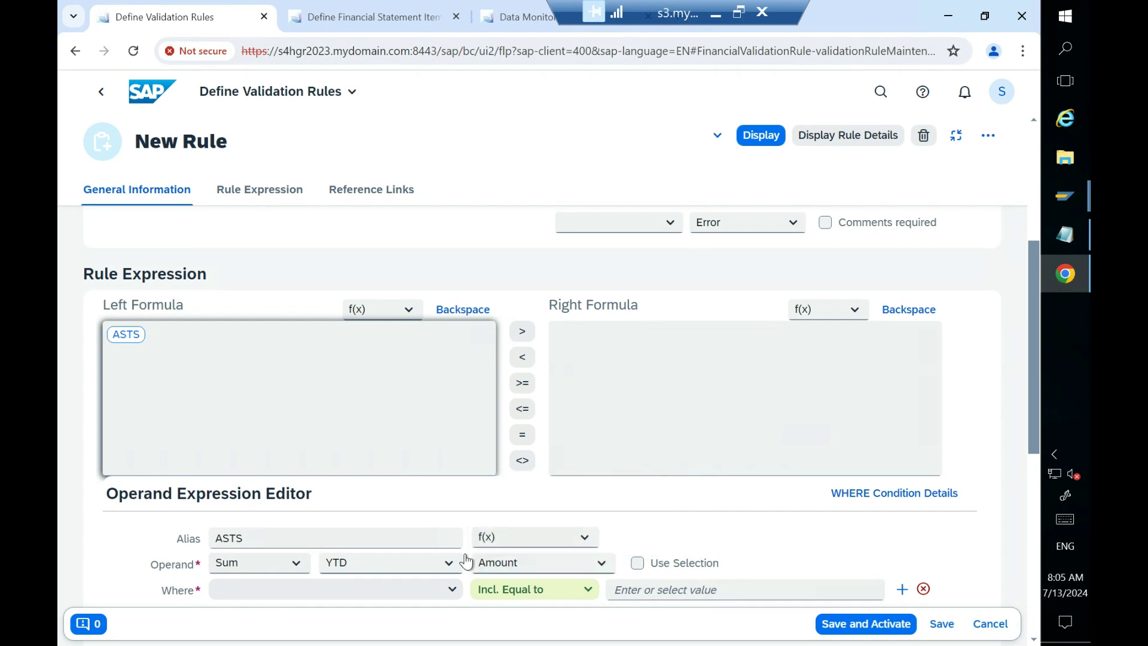
Step: Base the ASTS operand's Where condition on the Financial Statement Item basic attribute FS Item Type
left_click(453, 590)
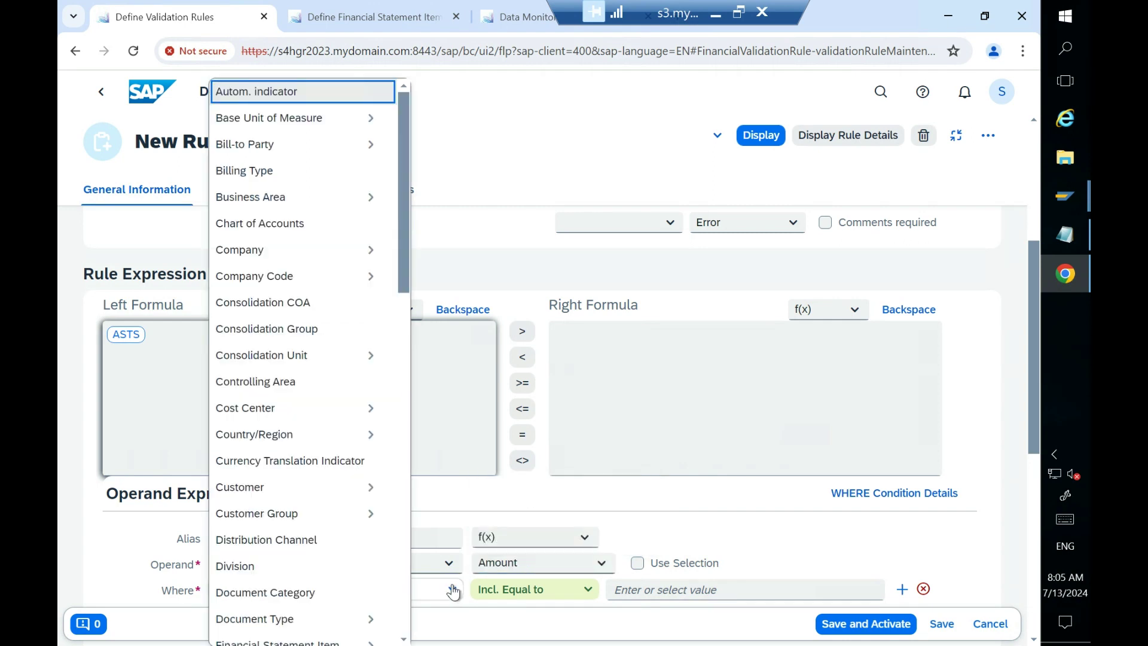
scroll(271, 454, "down", 5)
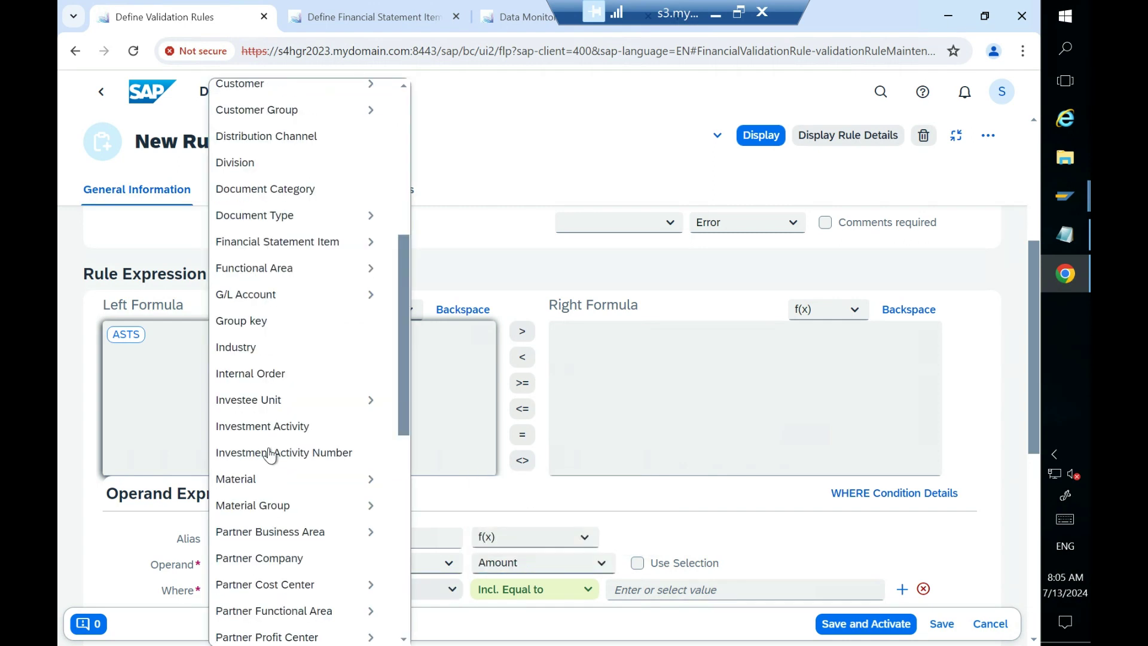
scroll(271, 454, "up", 2)
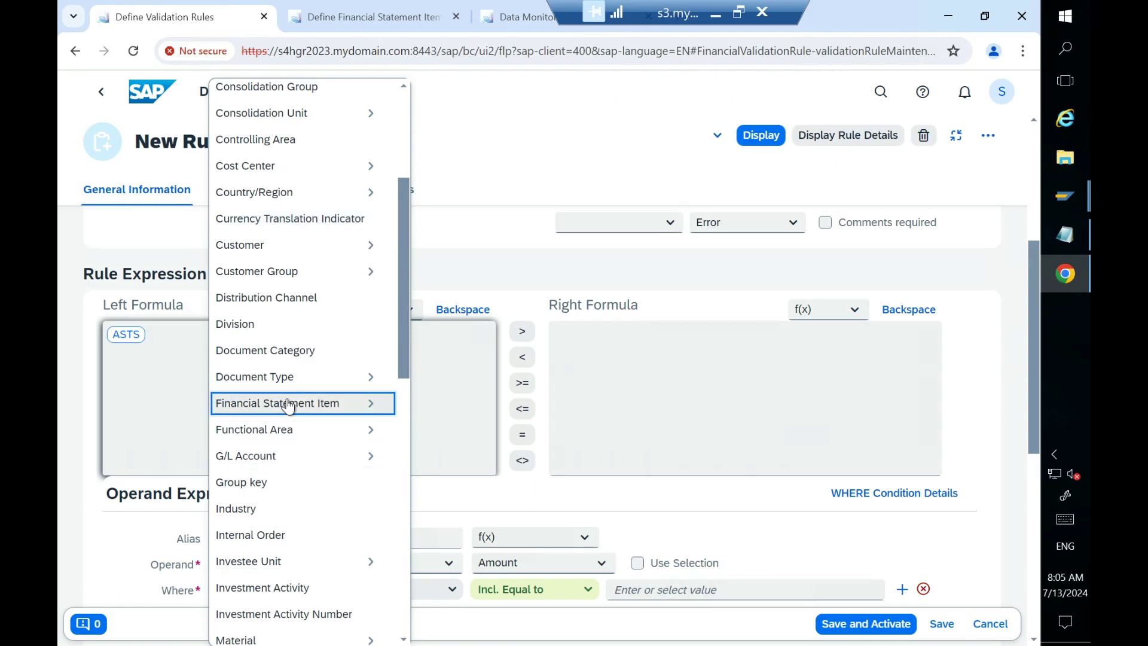
left_click(327, 409)
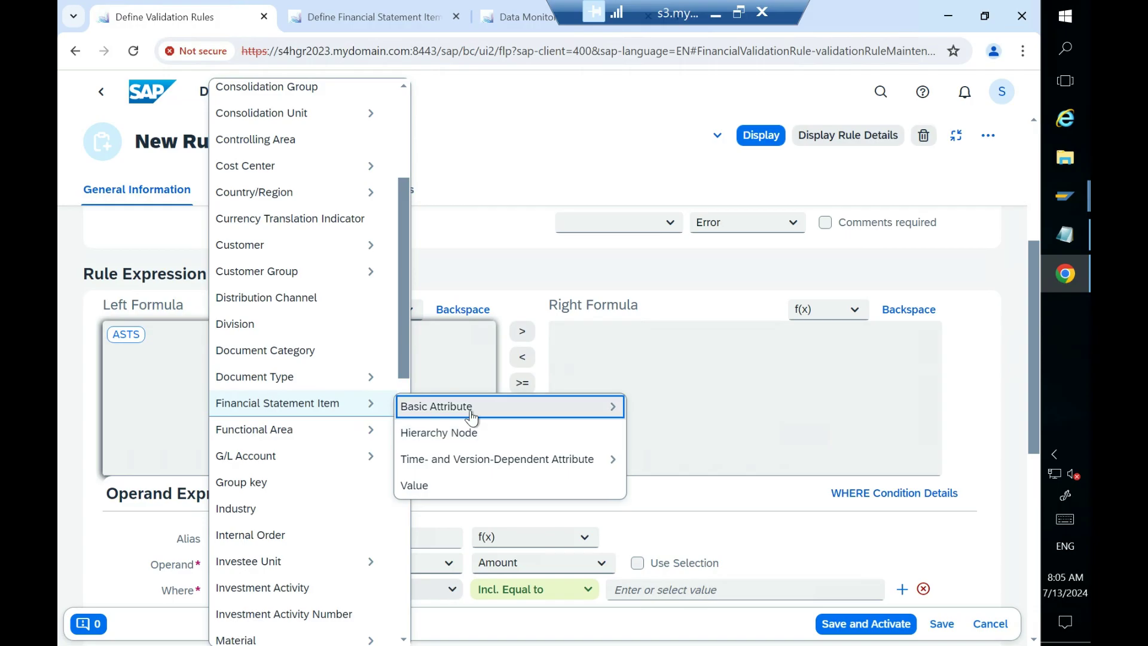
left_click(472, 416)
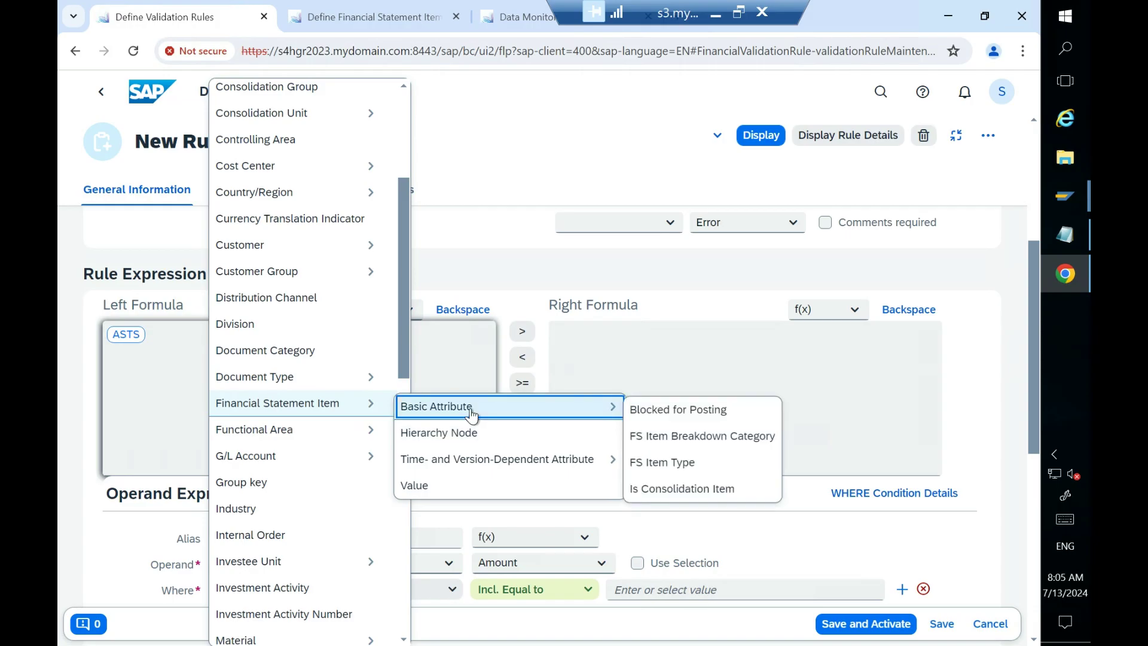
left_click(637, 463)
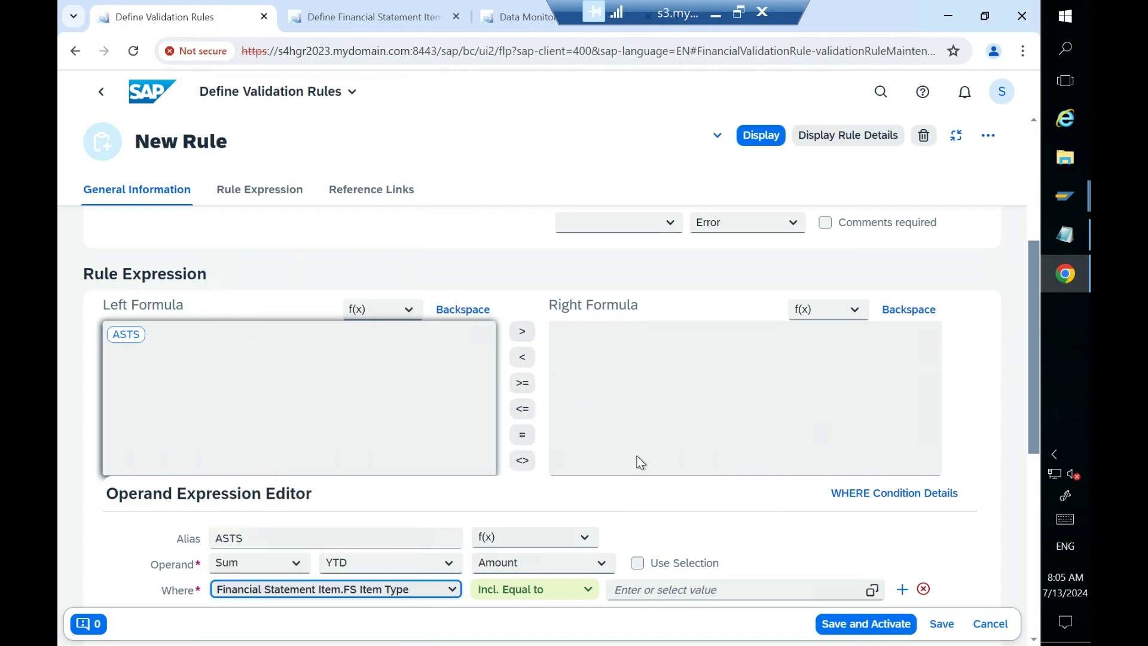
Step: Set the ASTS condition's value to AST, keeping the comparison Incl. Equal to
left_click(588, 590)
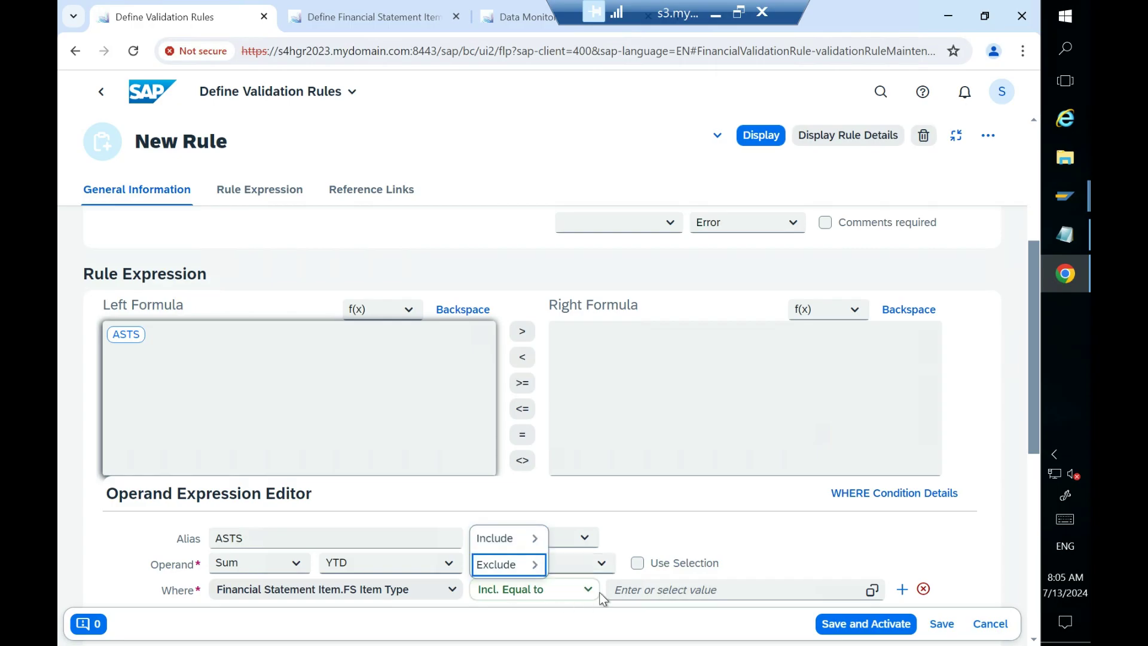
left_click(598, 592)
left_click(688, 589)
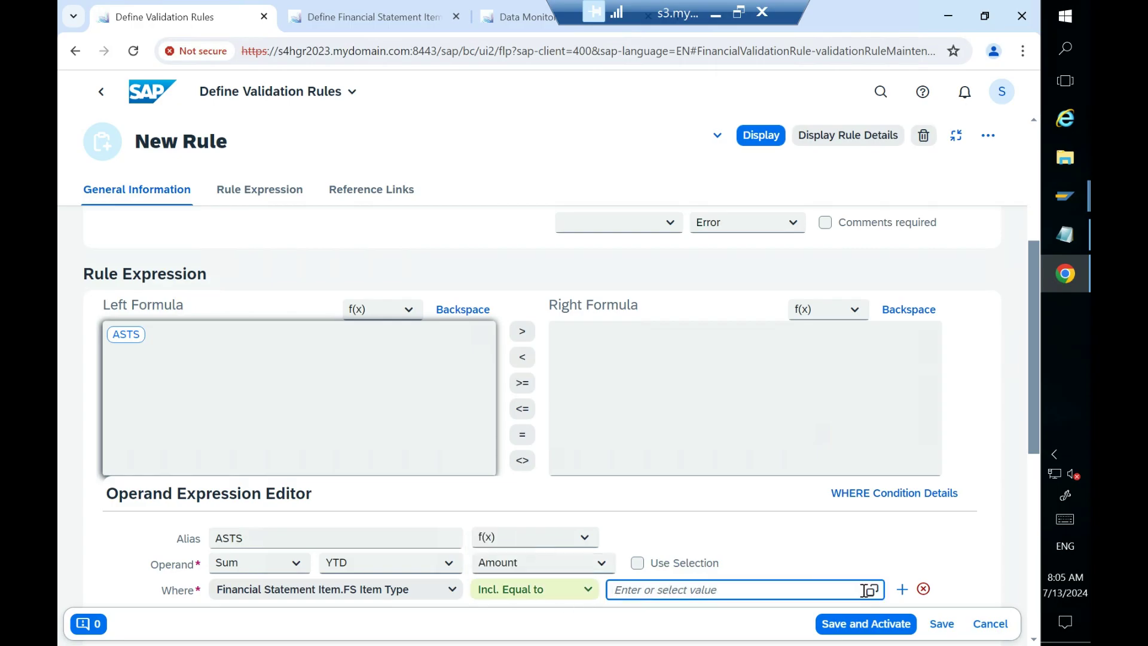
scroll(1032, 394, "down", 3)
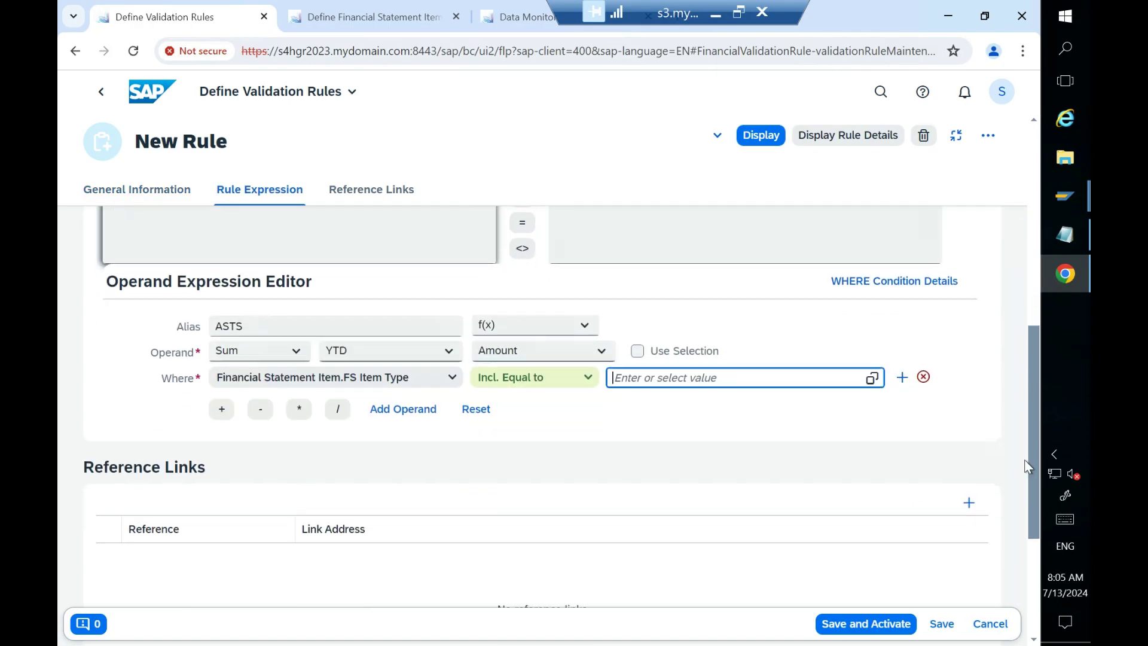
left_click(873, 379)
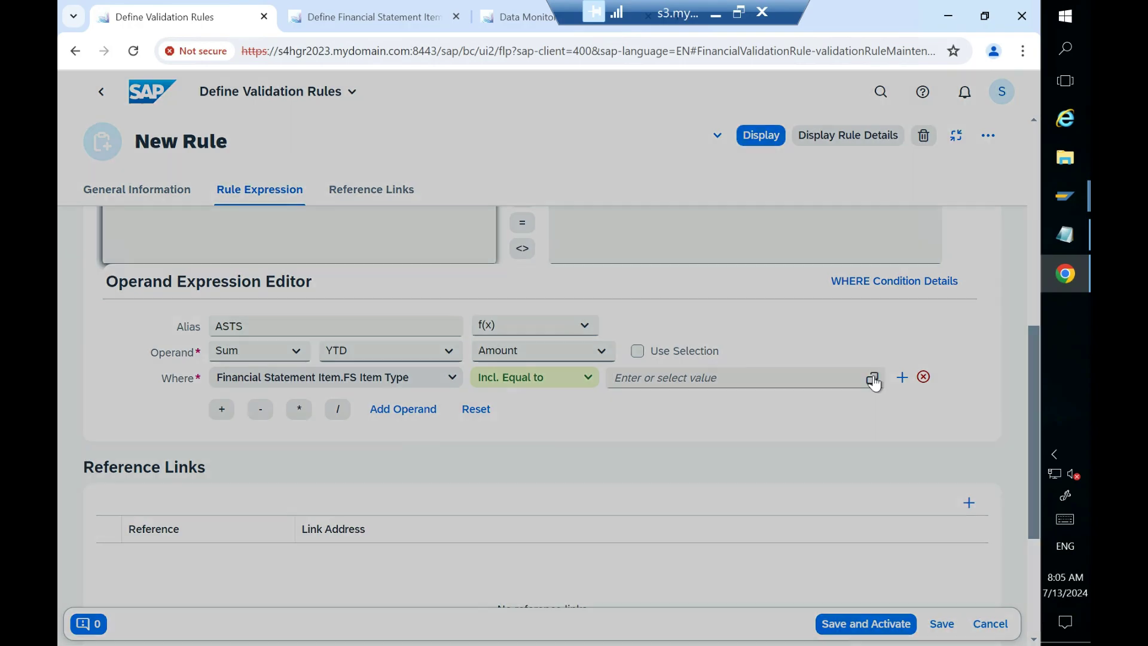
left_click(163, 358)
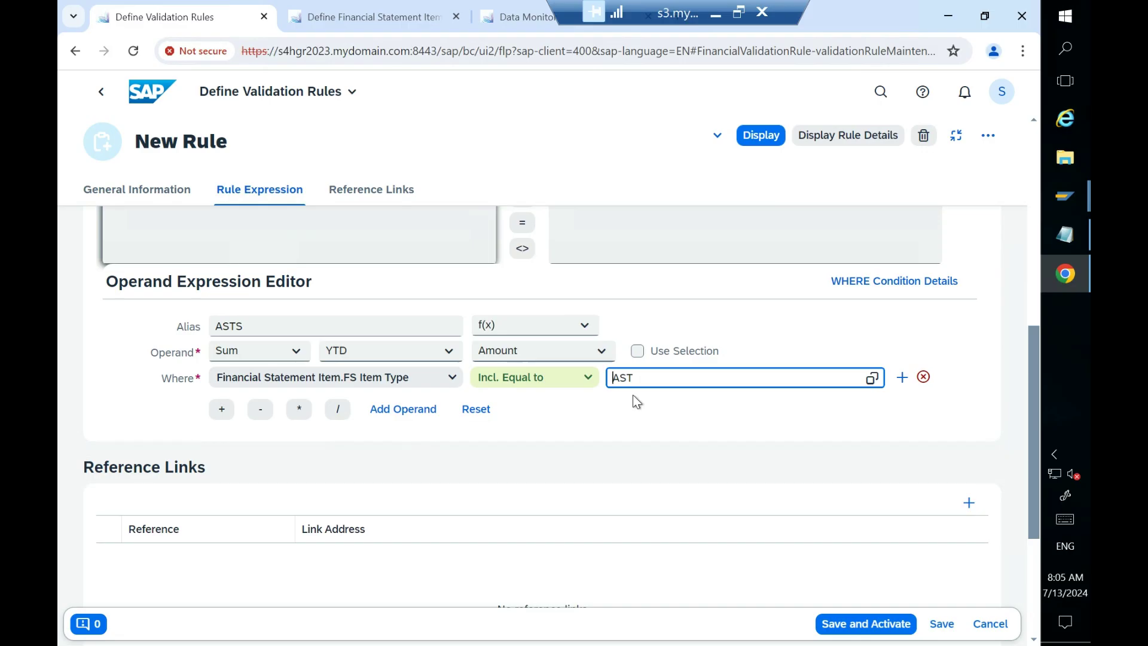
Step: Set the comparison between the two formulas to equal (=) and start an operand in the right formula
left_click_drag(1031, 399, 1022, 290)
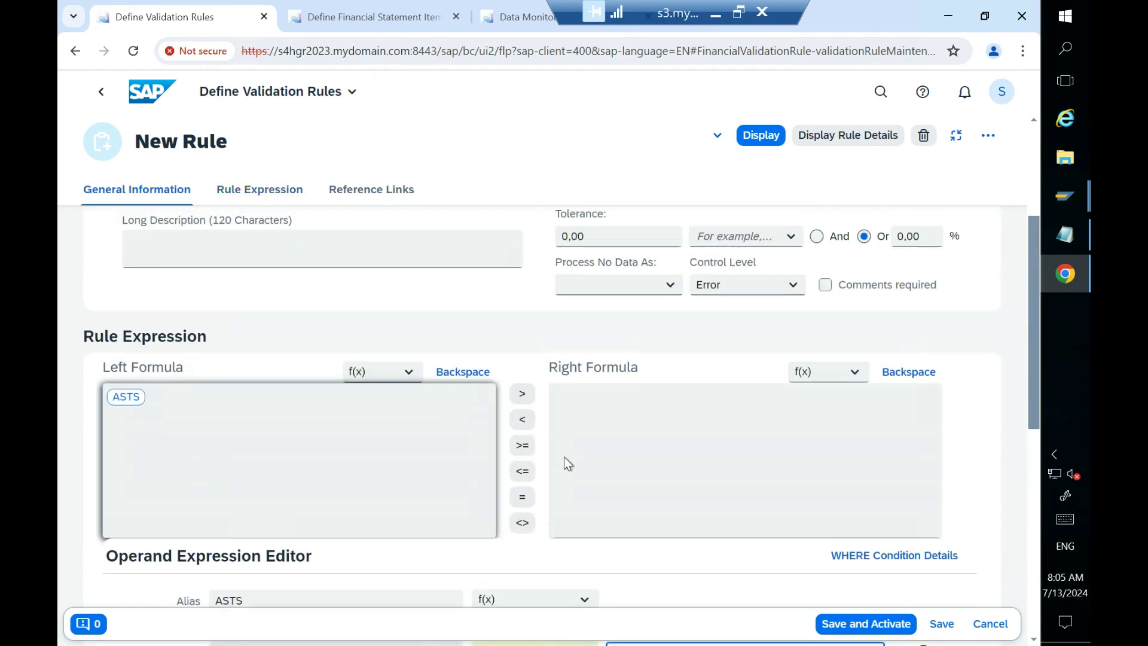
left_click(523, 499)
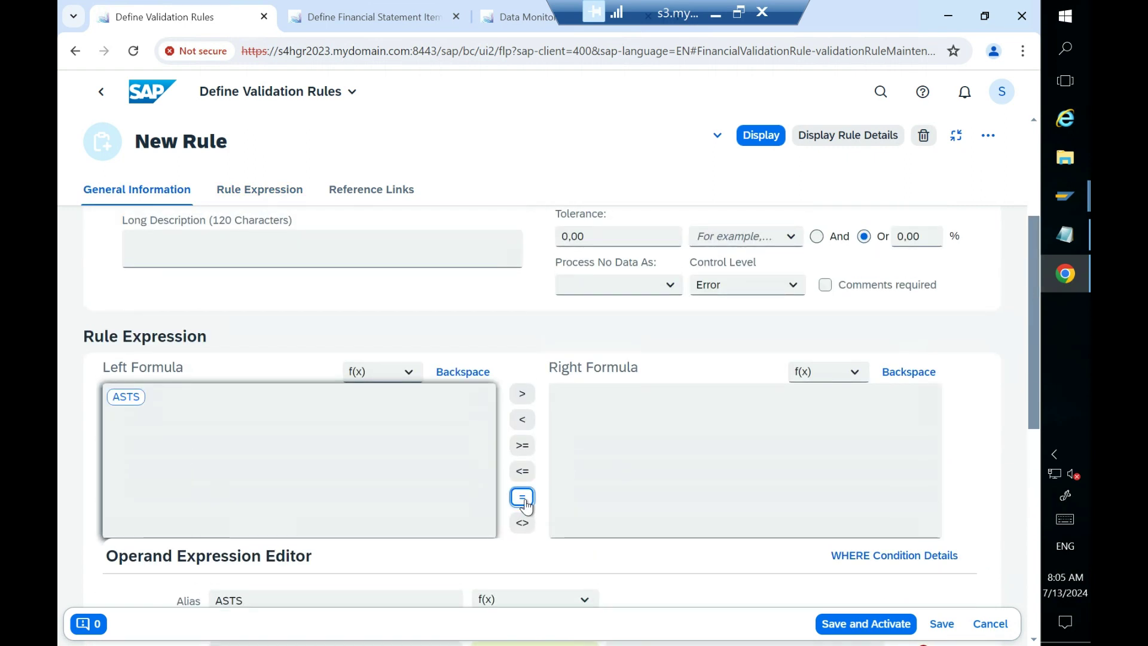
left_click(596, 454)
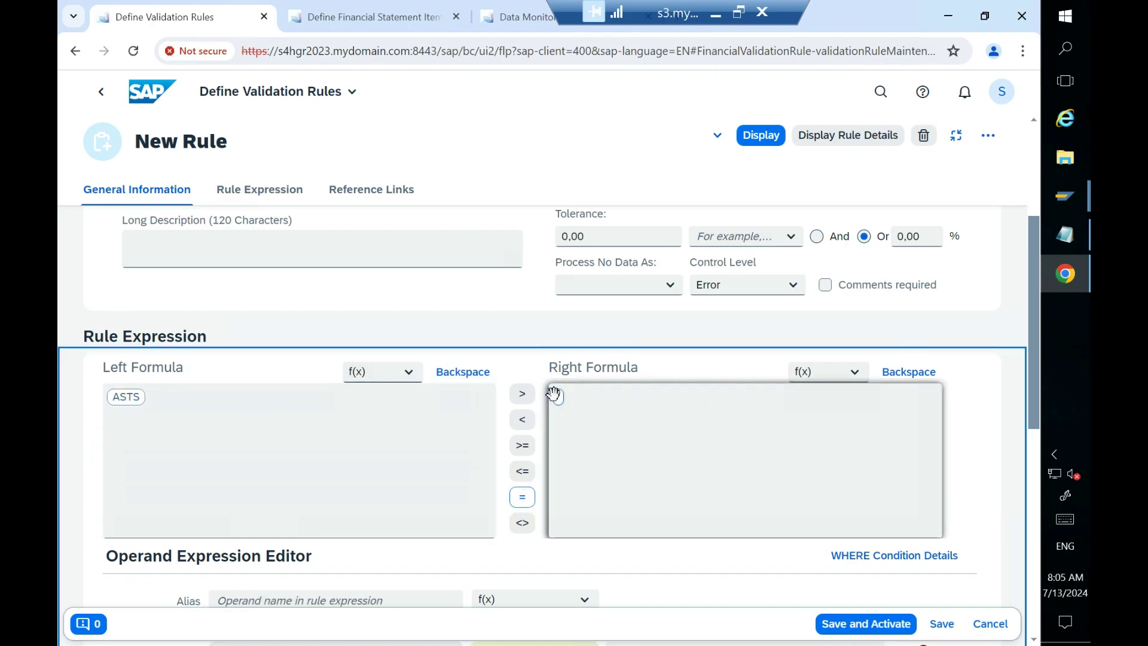
Step: Enter LIABE as the alias of the right formula's operand
left_click_drag(1031, 308, 1032, 361)
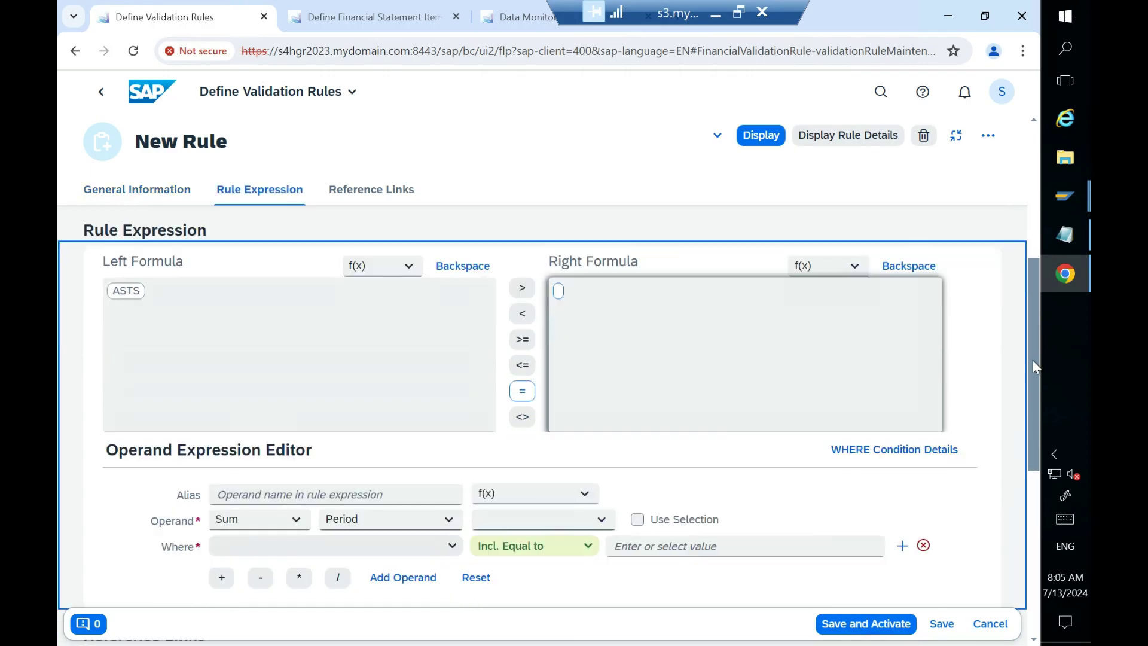
left_click(426, 466)
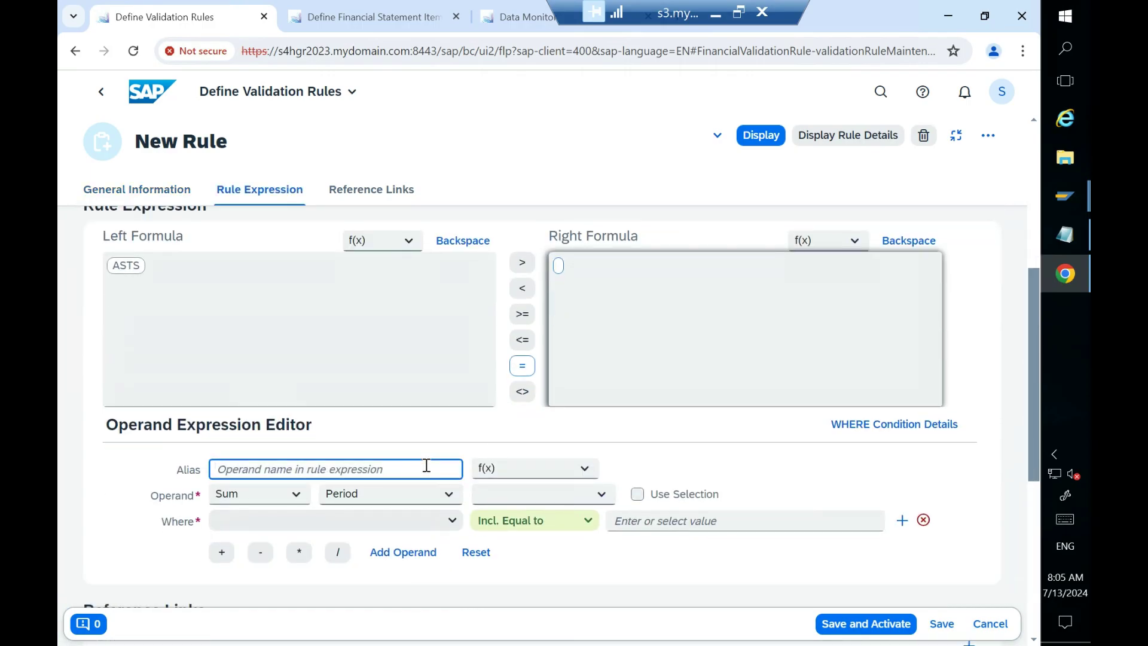
type("L")
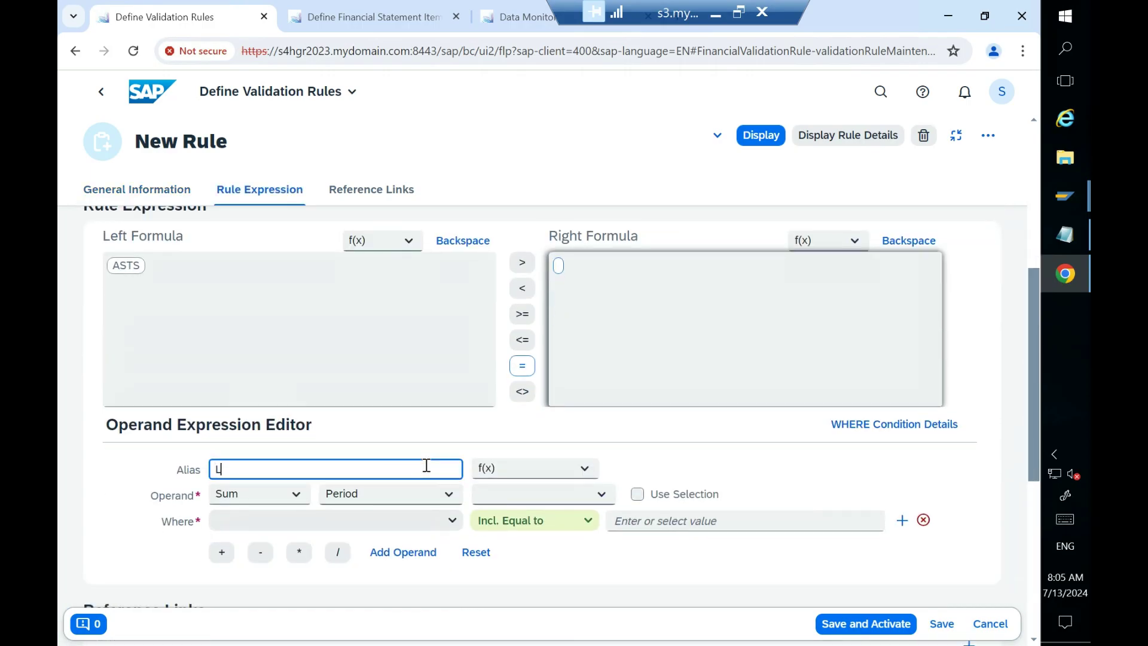
type("IAB")
Step: Set the LIABE operand to sum the YTD Amount
left_click(297, 496)
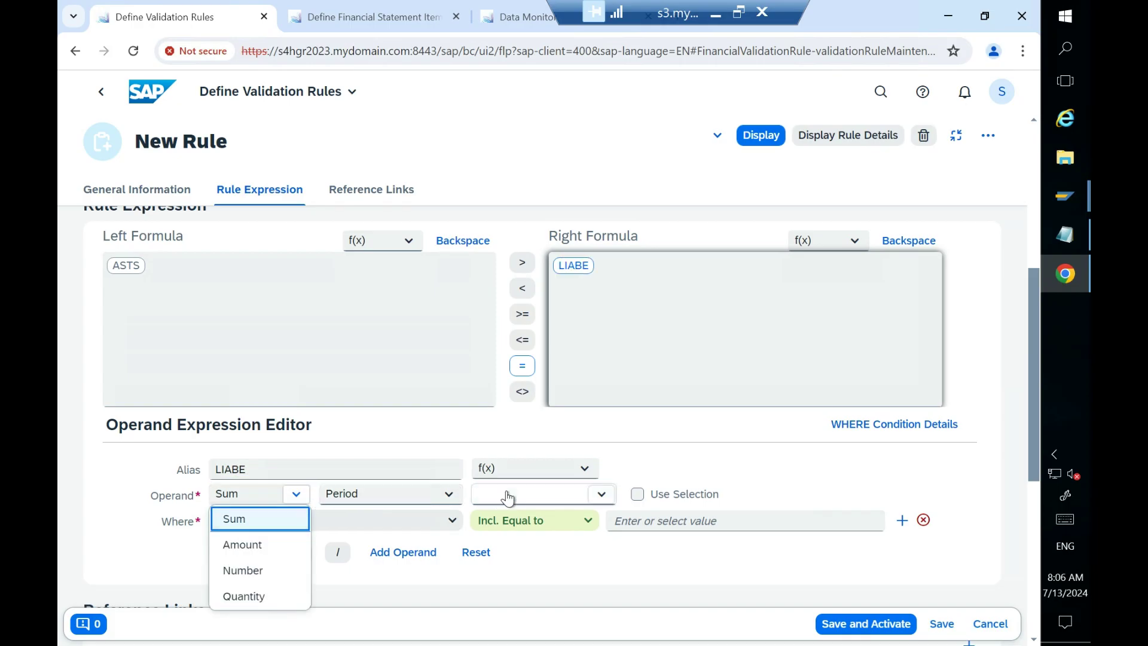
left_click(455, 496)
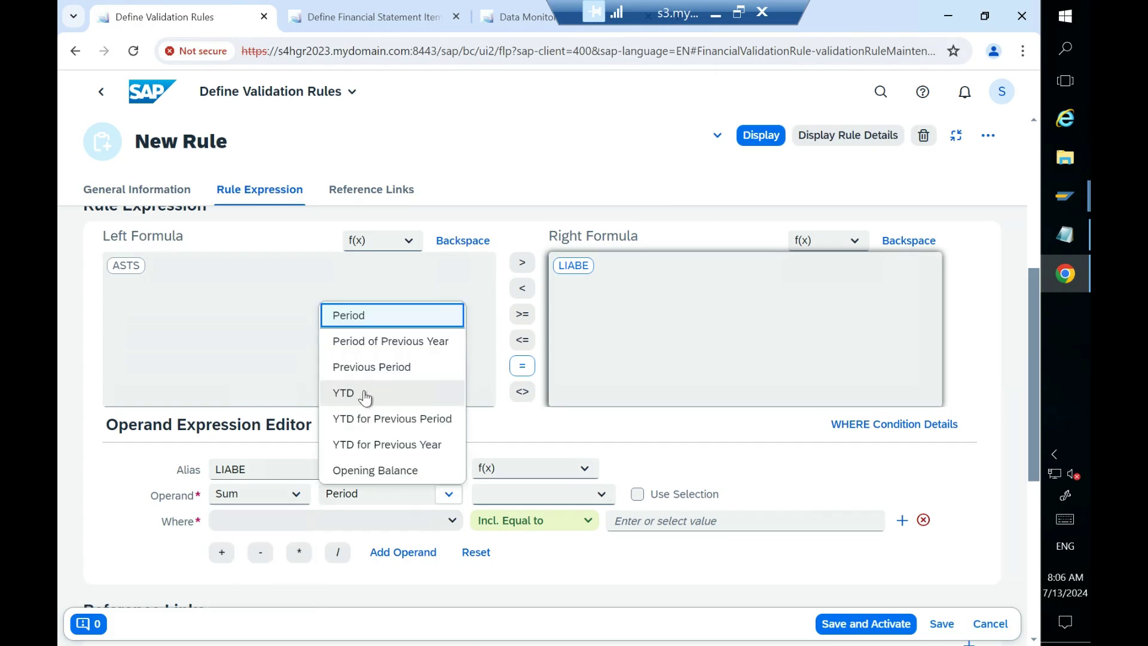
left_click(366, 394)
left_click(608, 501)
left_click(574, 522)
Step: Restrict the LIABE operand to the Financial Statement Item basic attribute FS Item Type equal to LEQ (Liabilities and Equity)
left_click(452, 521)
left_click(316, 461)
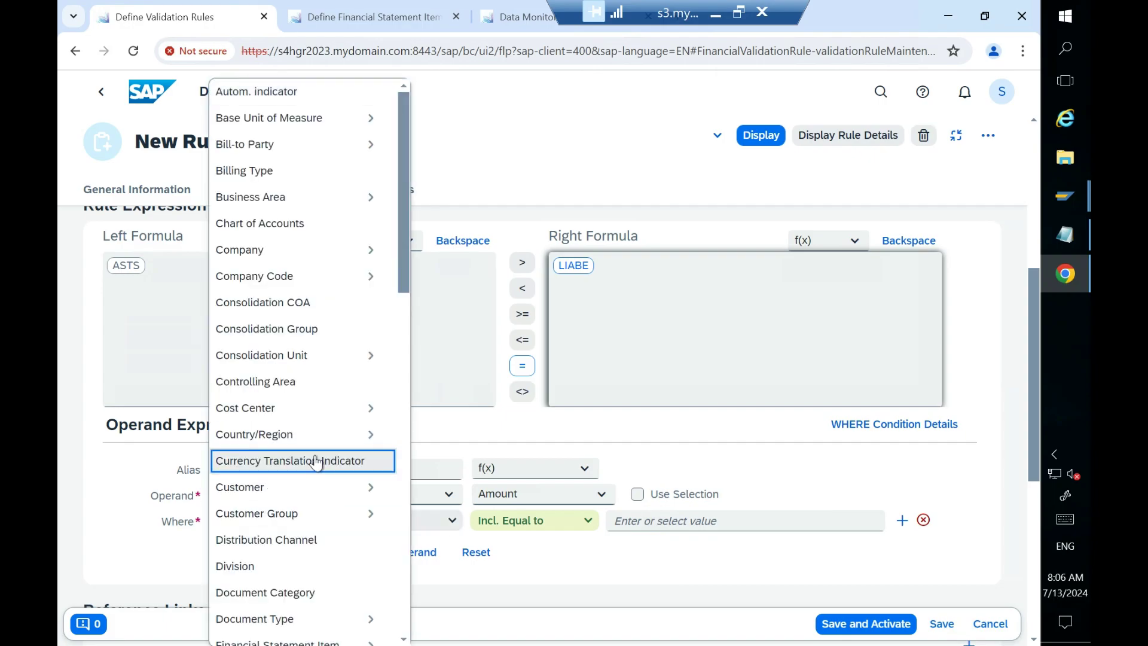
scroll(315, 461, "down", 3)
mouse_move(339, 411)
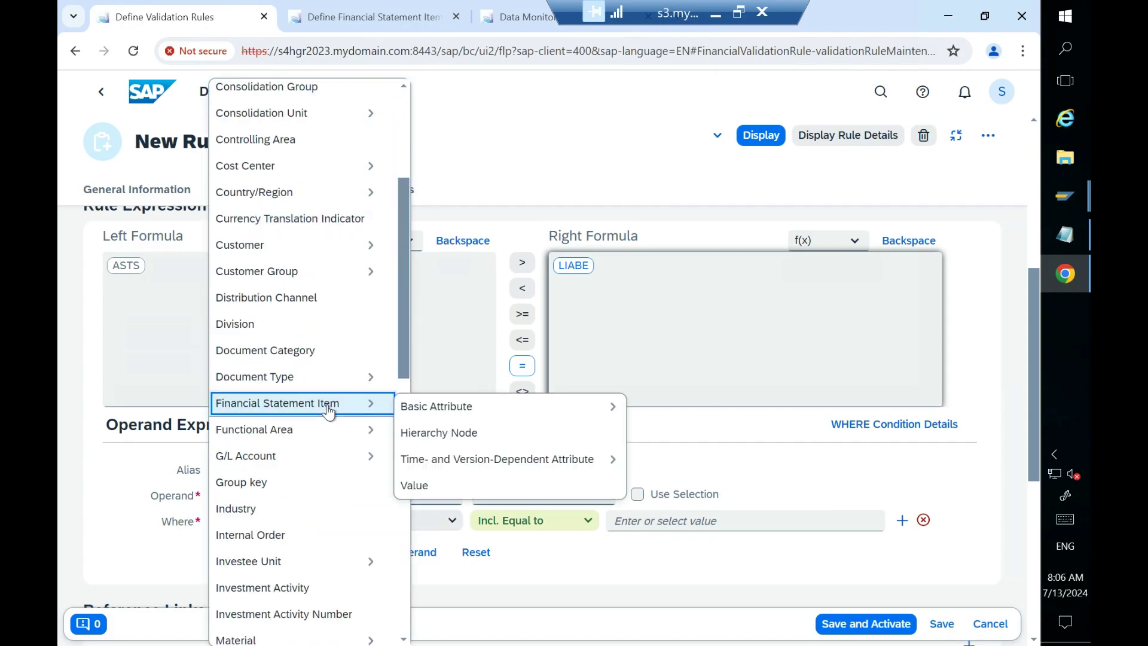
mouse_move(469, 407)
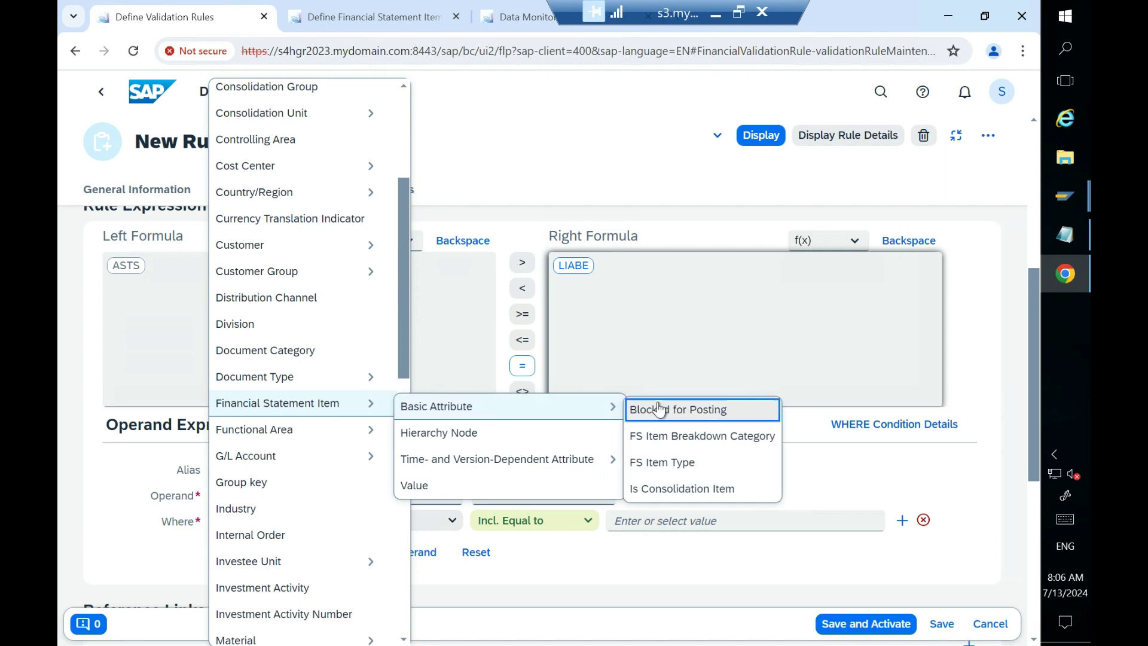
left_click(666, 464)
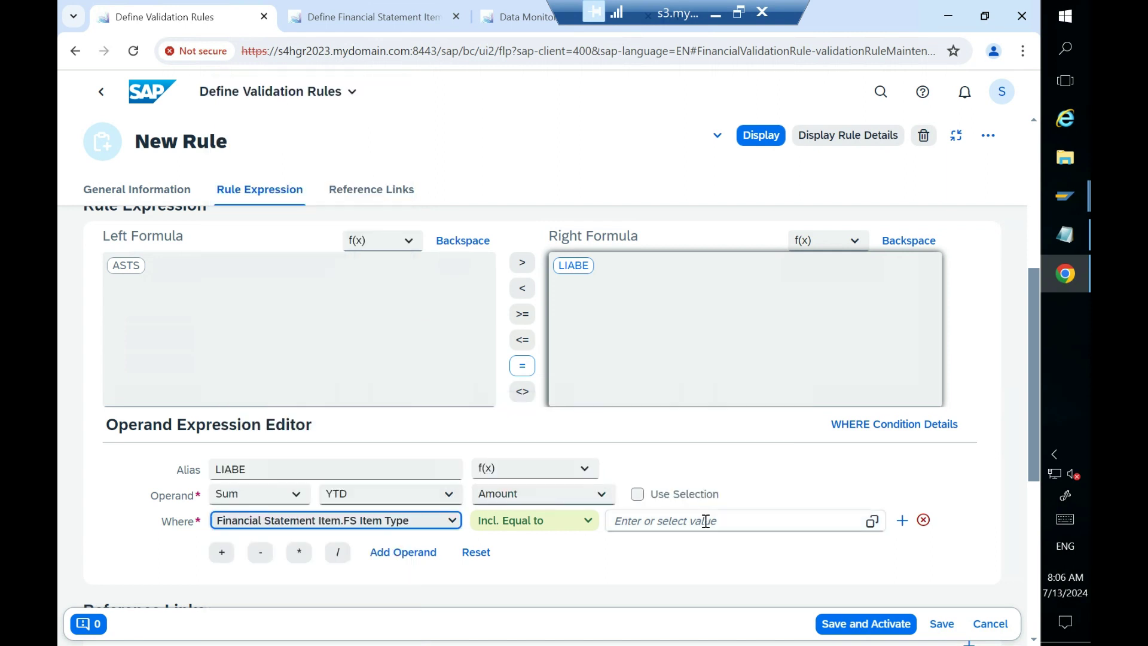
left_click(871, 521)
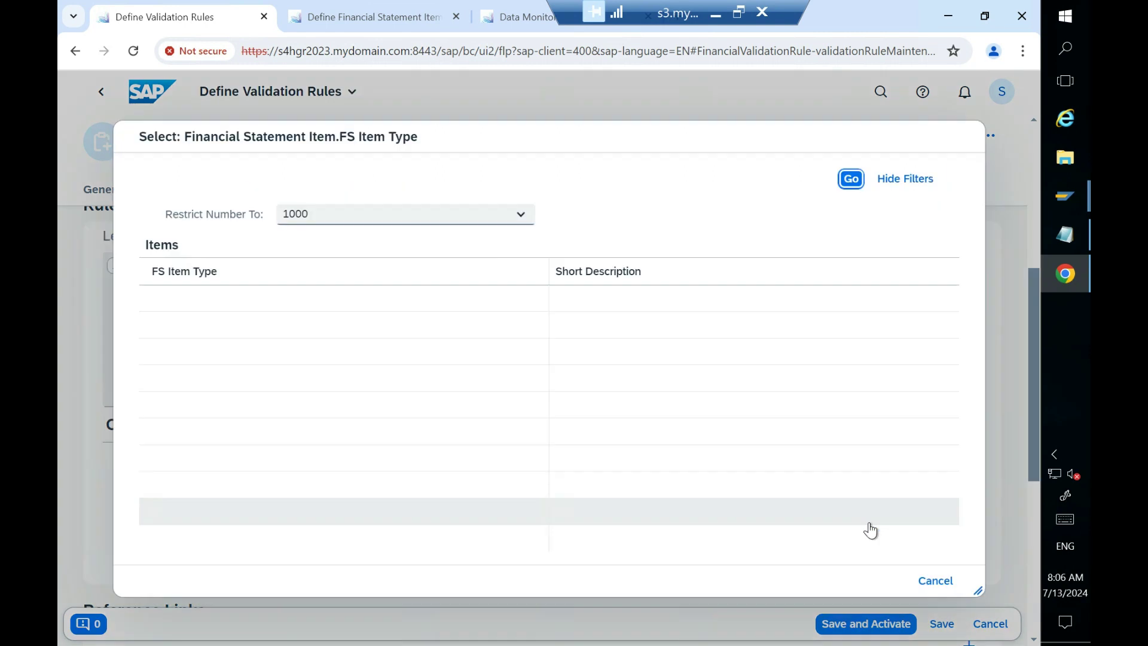
left_click(162, 381)
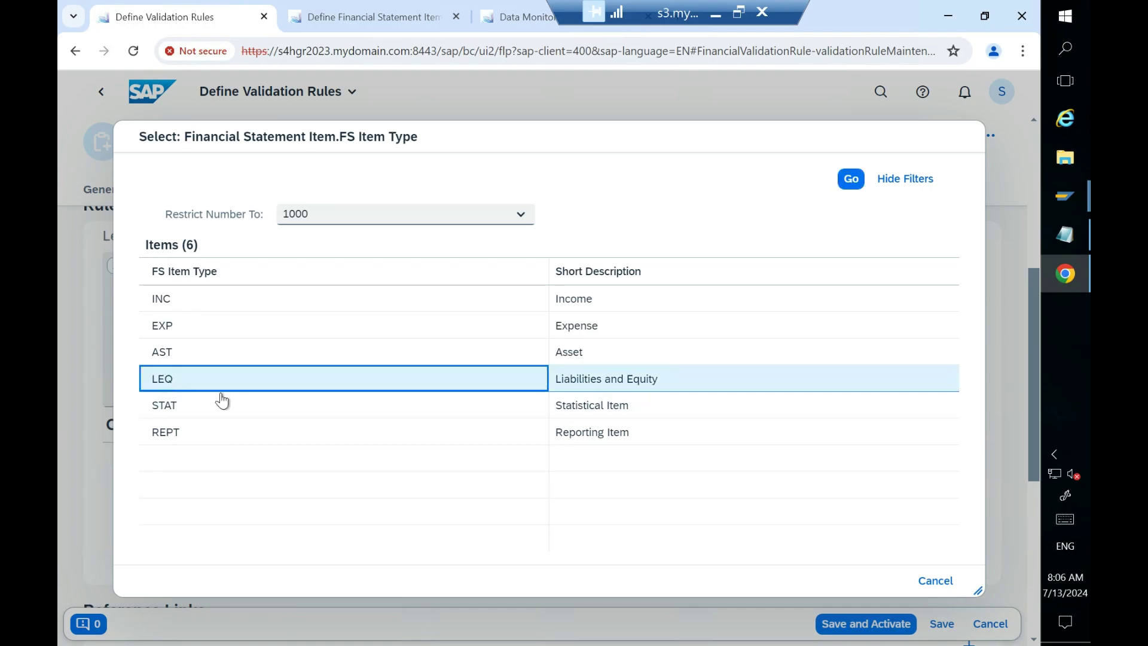
Step: Add a second operand after LIABE in the right formula and set its type to Number
left_click_drag(1031, 367, 1031, 375)
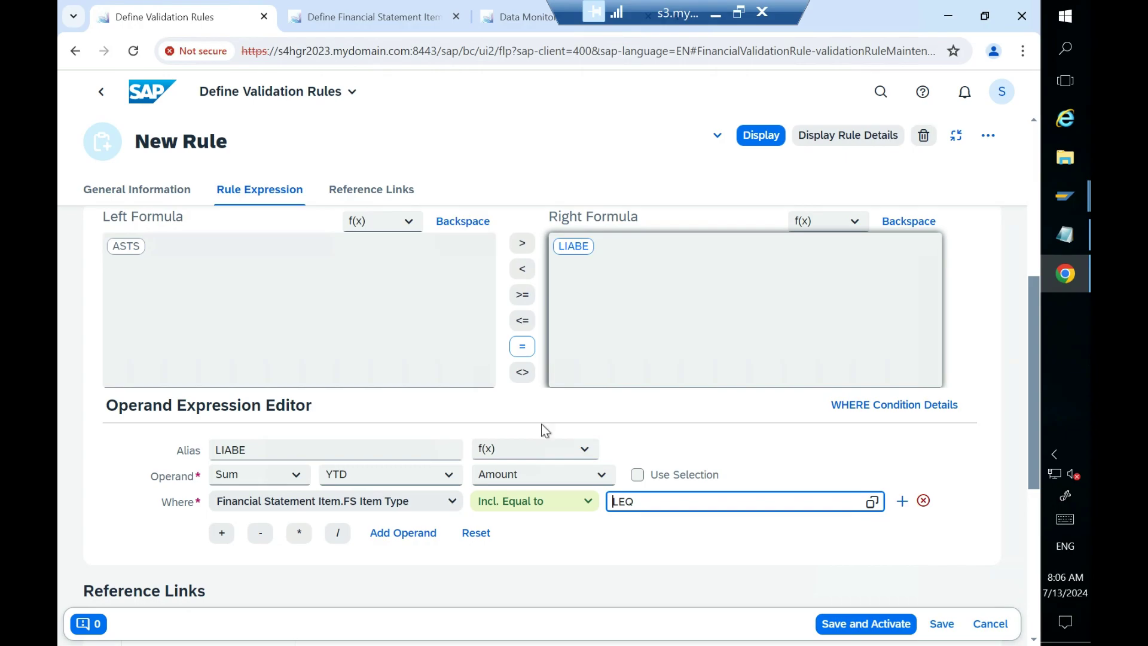
left_click(427, 534)
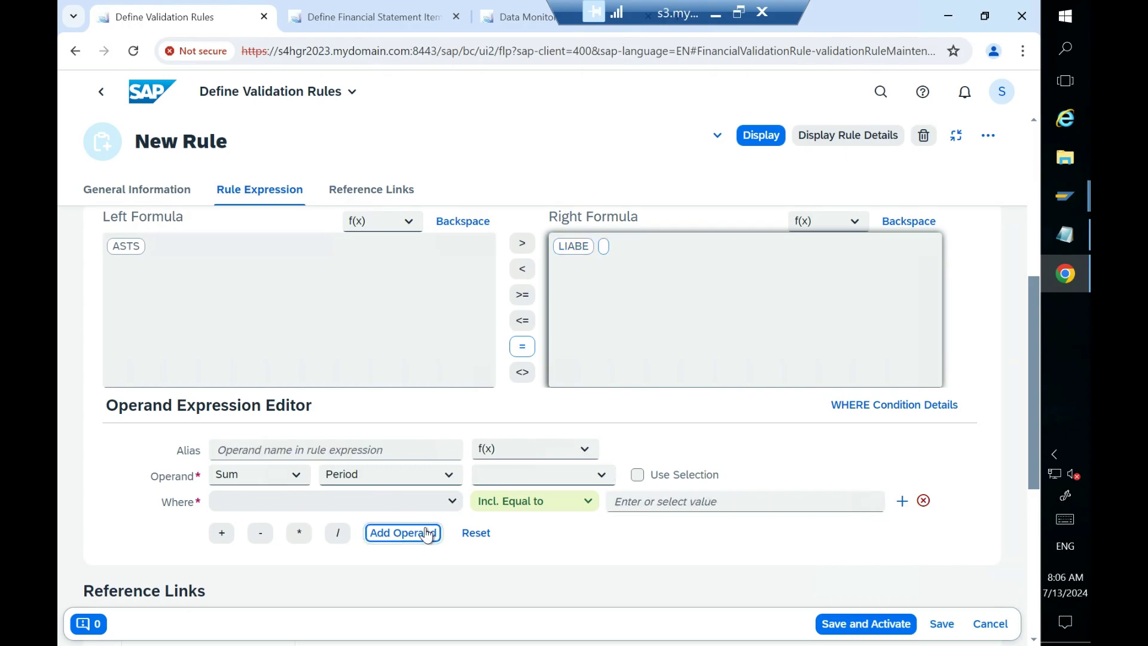
left_click(296, 476)
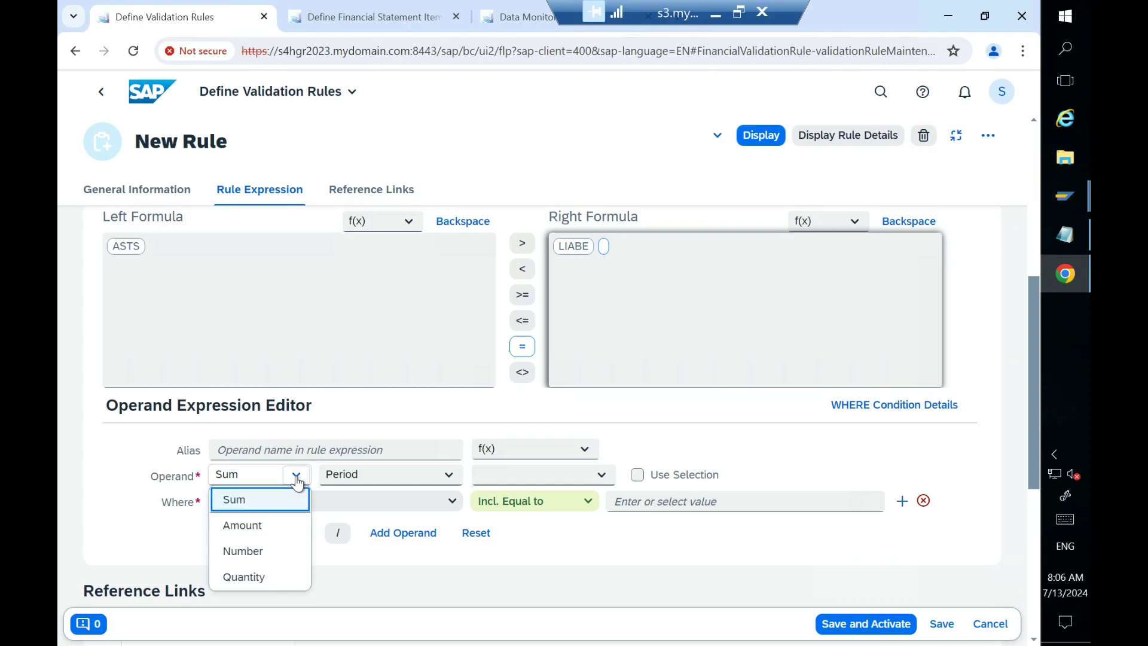
left_click(360, 505)
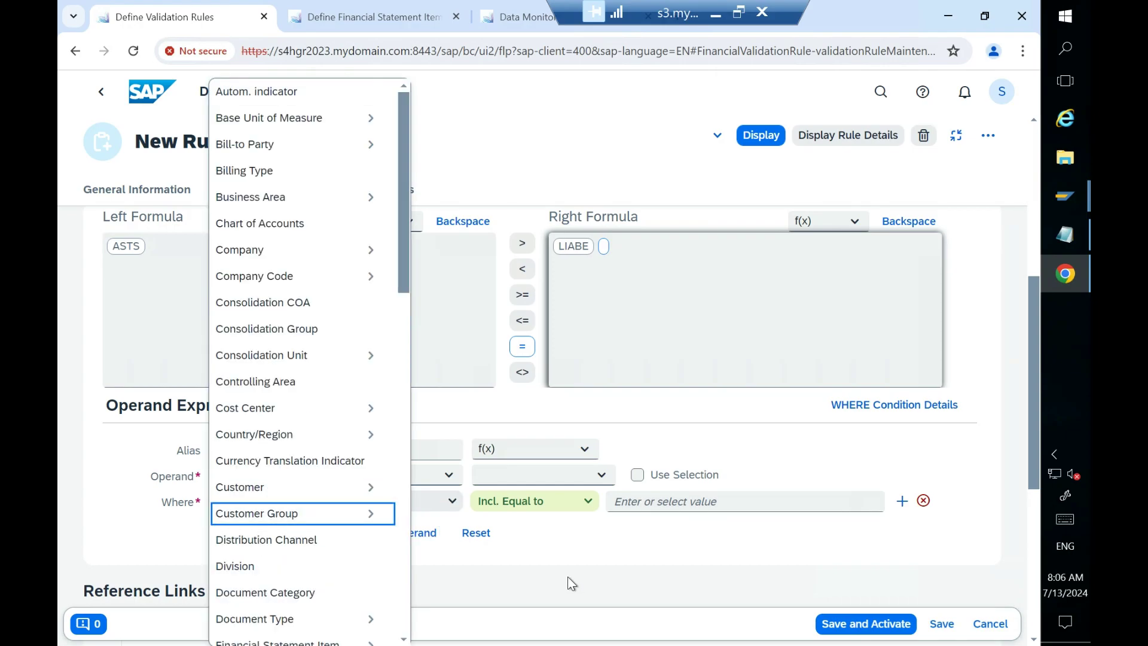
left_click(568, 576)
left_click(297, 476)
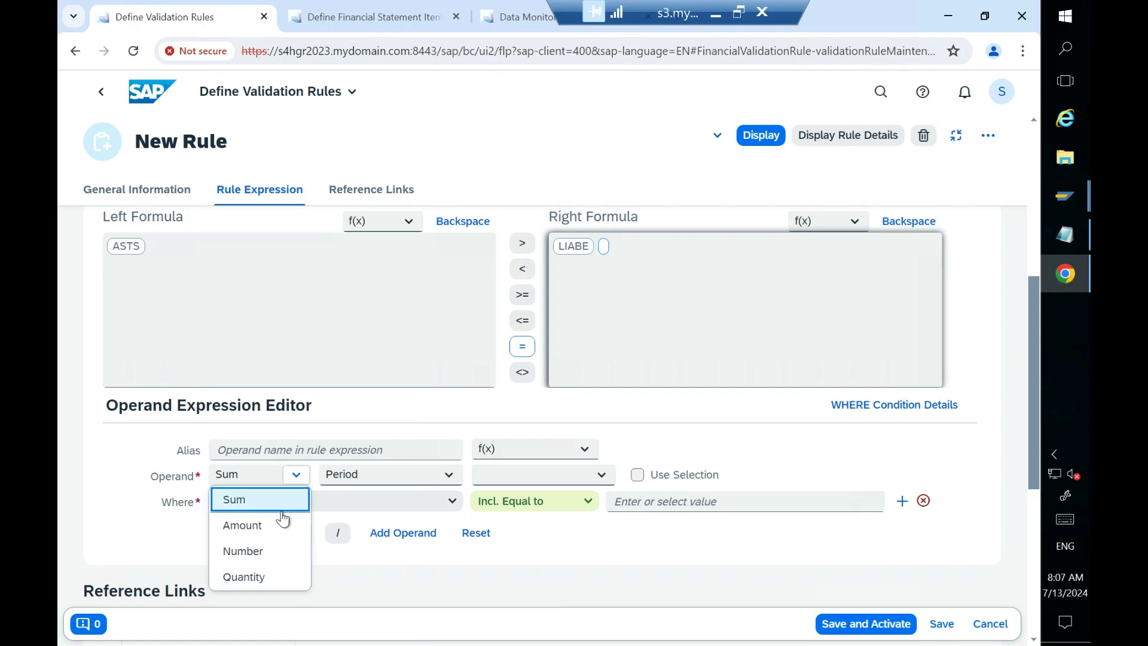
left_click(263, 553)
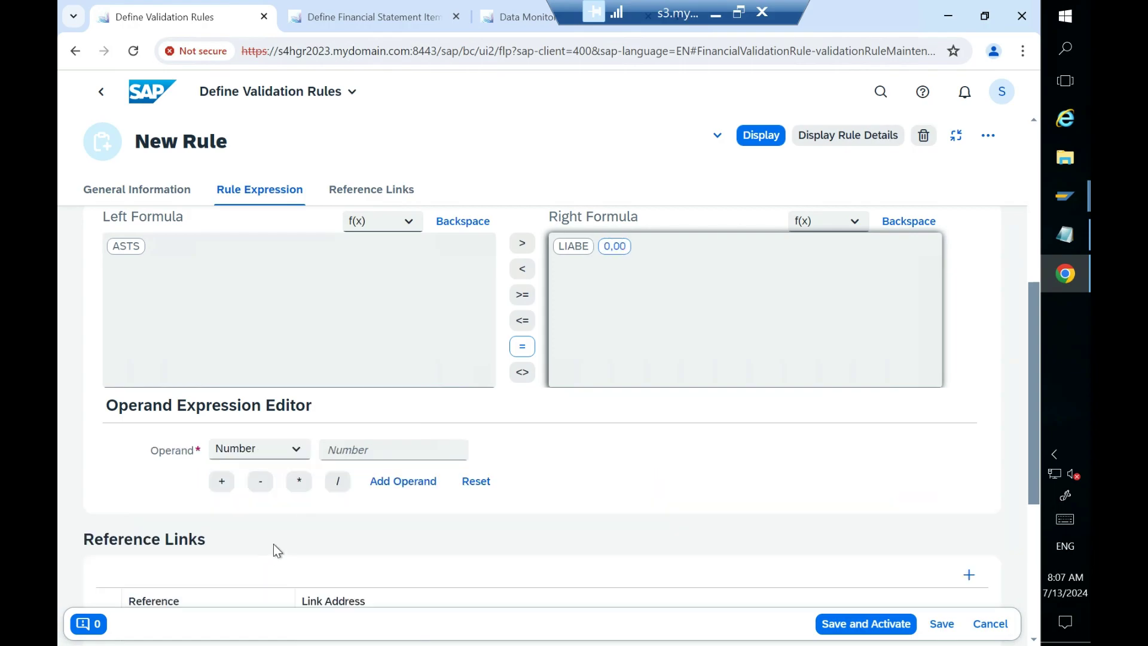
left_click(353, 453)
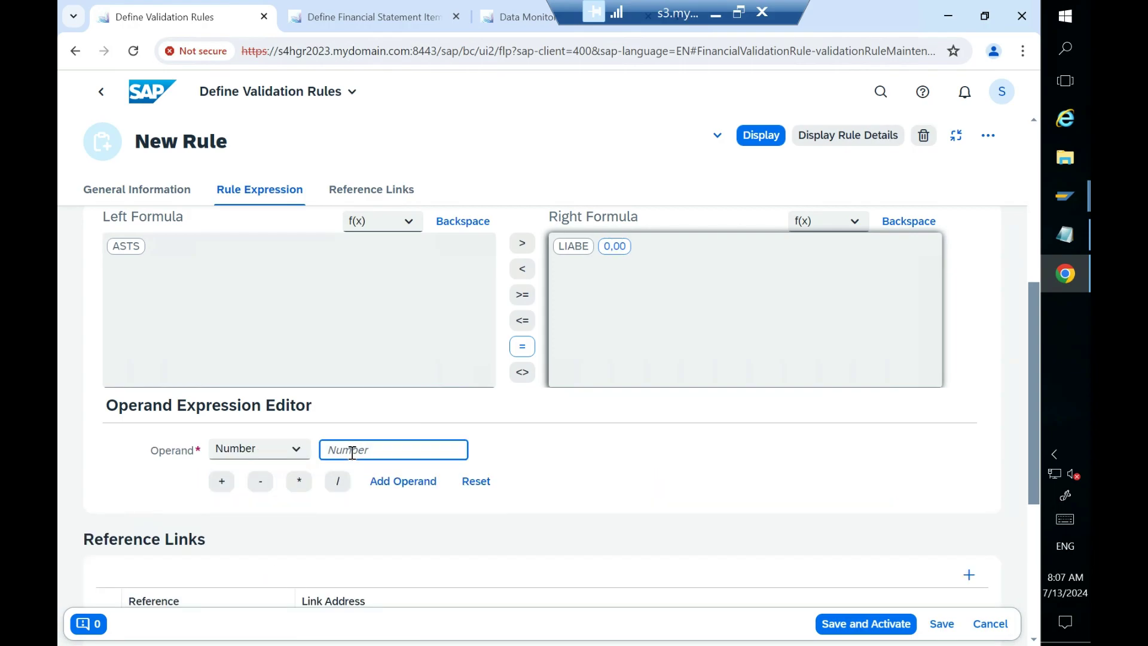
left_click(265, 484)
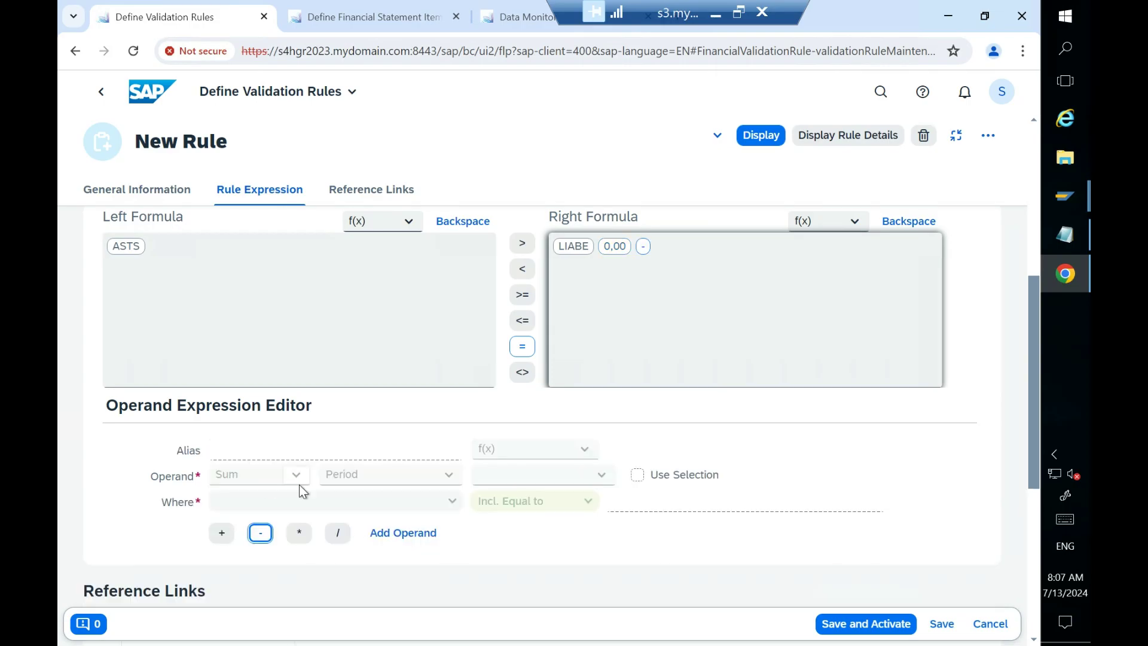
left_click(929, 222)
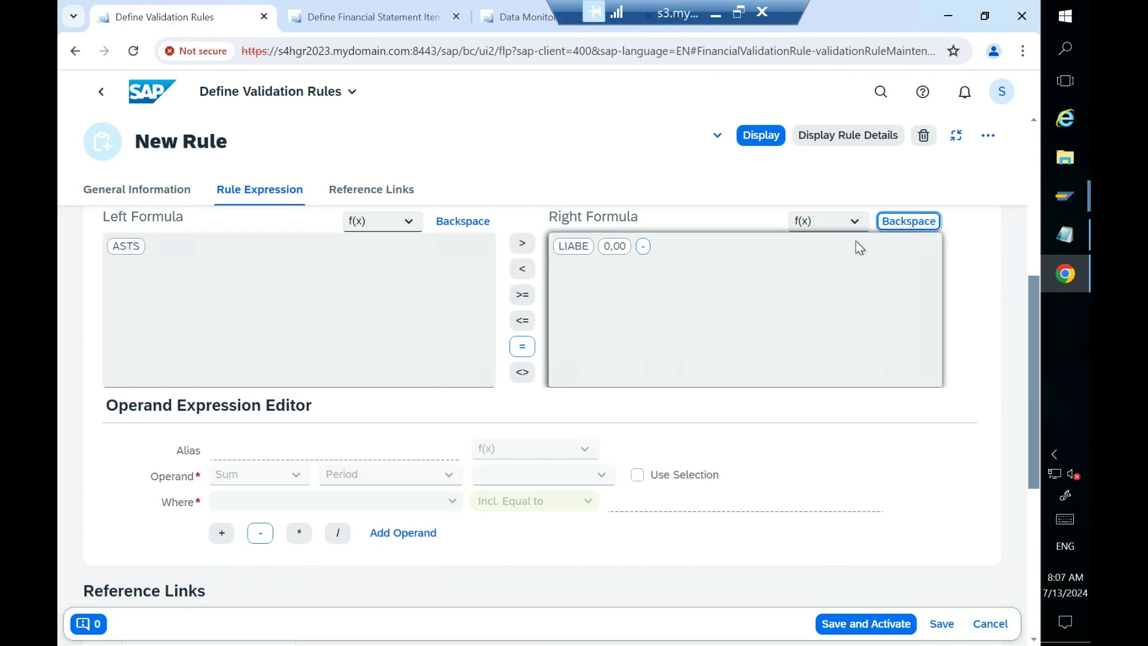
Step: Set the Number operand to 1 and append a minus operator after it in the right formula
left_click(360, 448)
type("1")
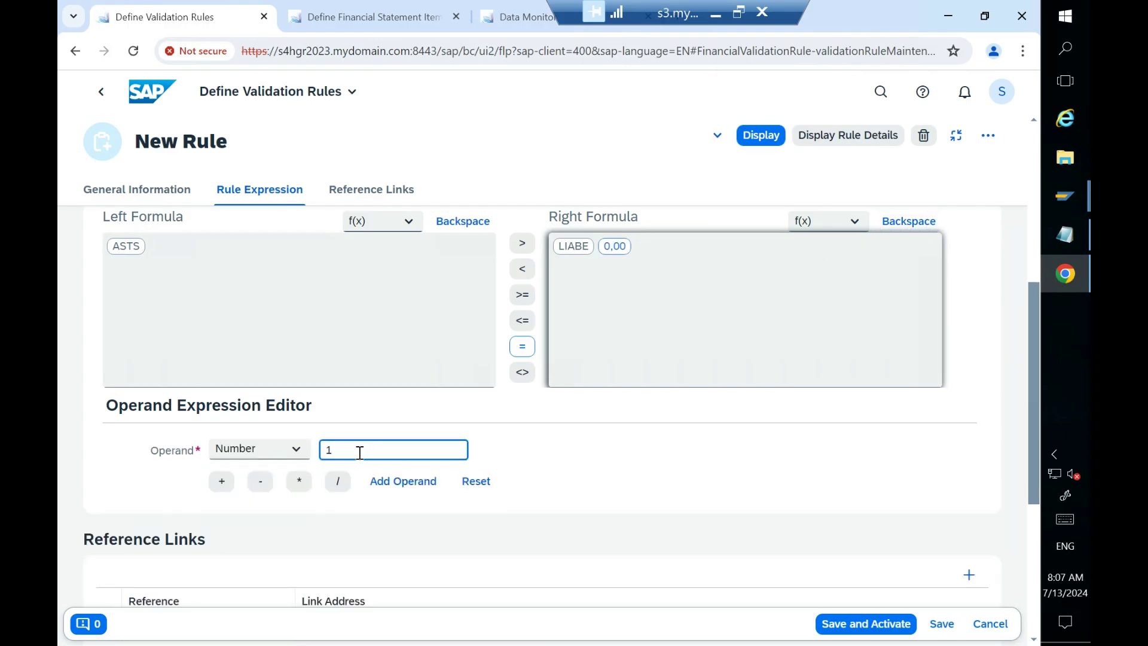
left_click(261, 482)
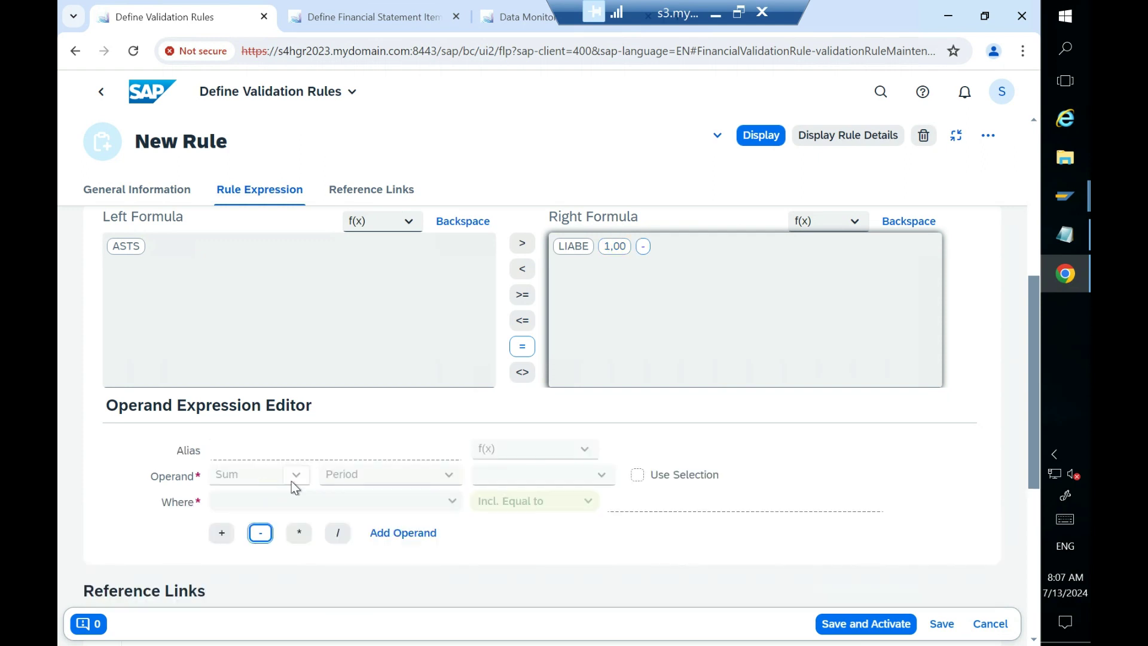
Step: Try to save and activate the rule and look up the first reported error
left_click(862, 625)
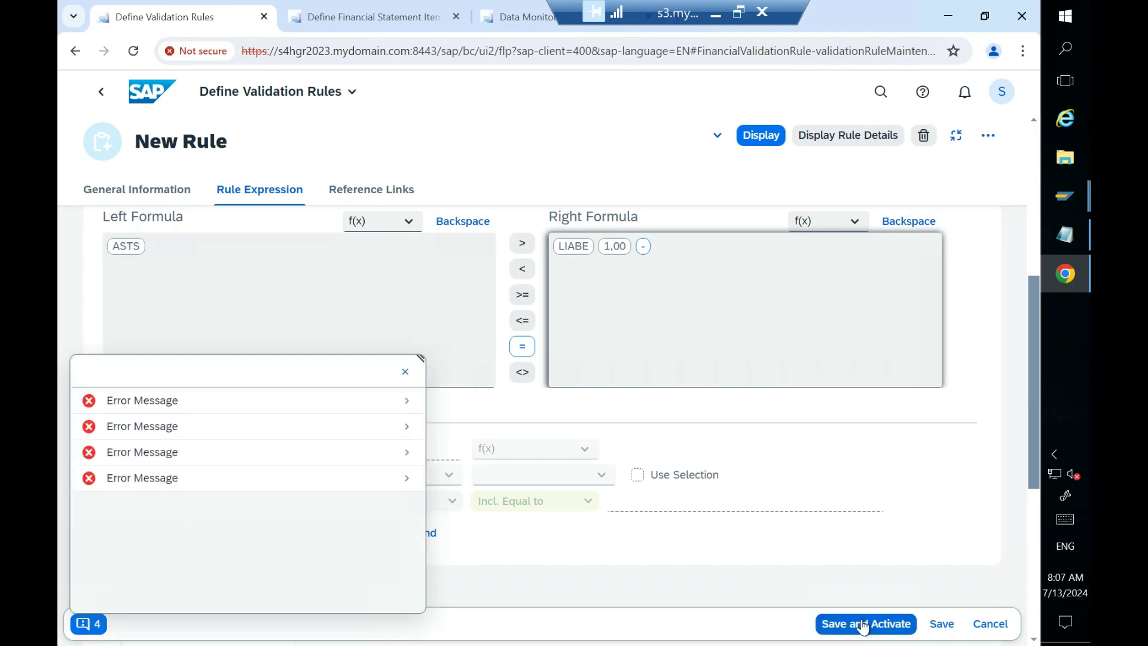
left_click(408, 402)
left_click(406, 375)
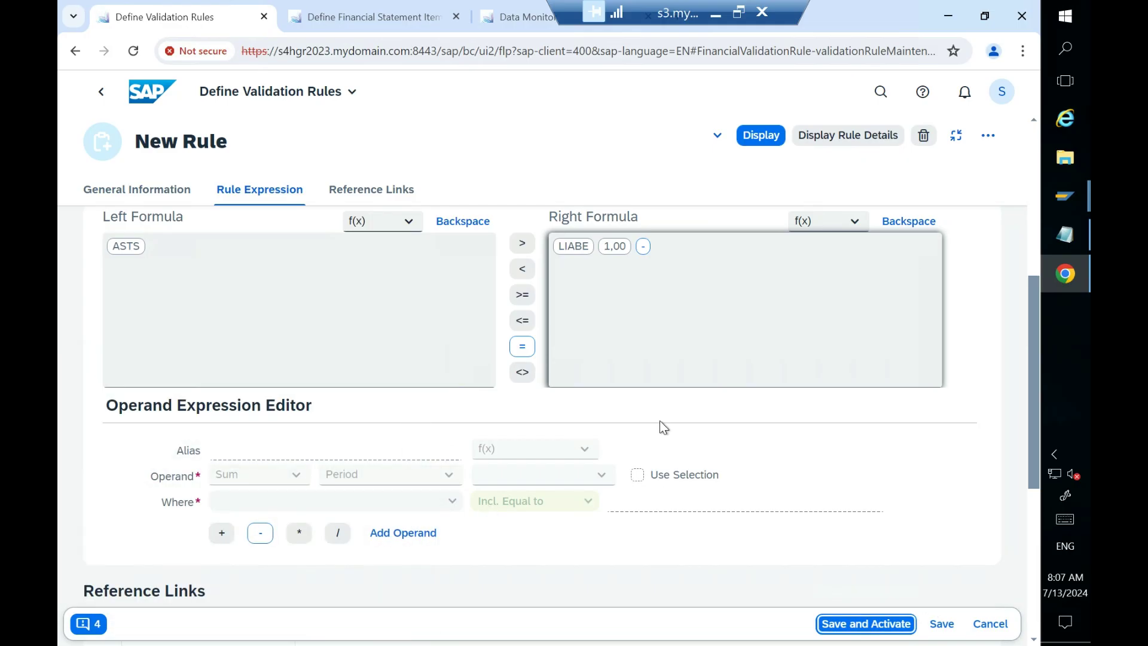
Step: Remove the trailing minus operator from the right formula and append it again after the number 1
left_click(909, 221)
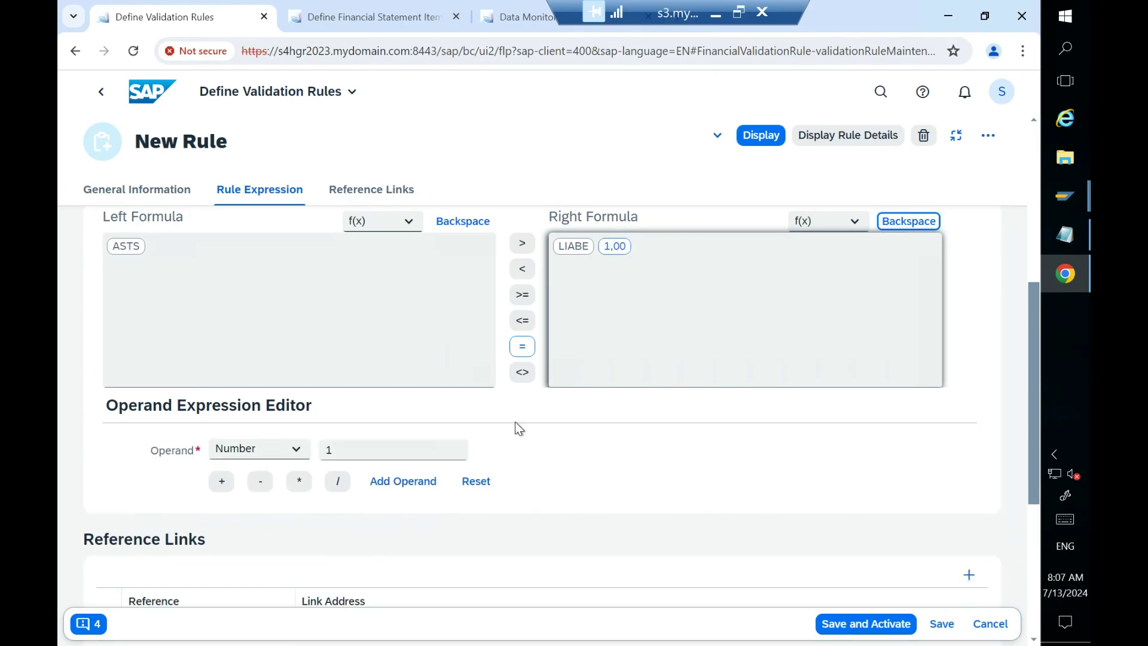
left_click(353, 453)
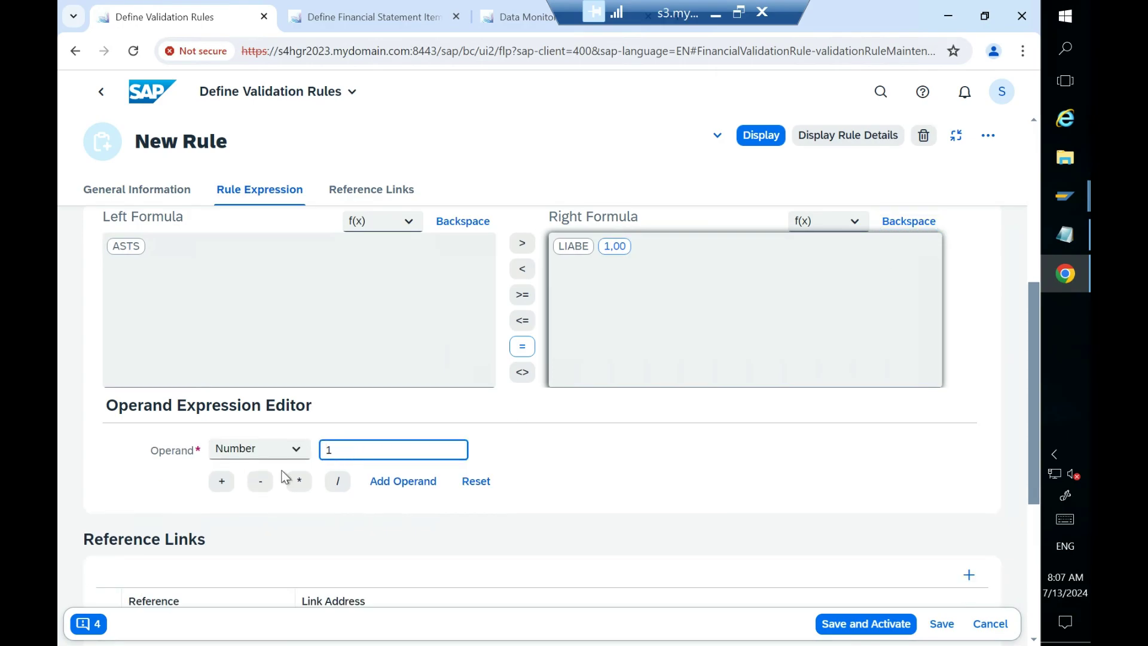
left_click(260, 480)
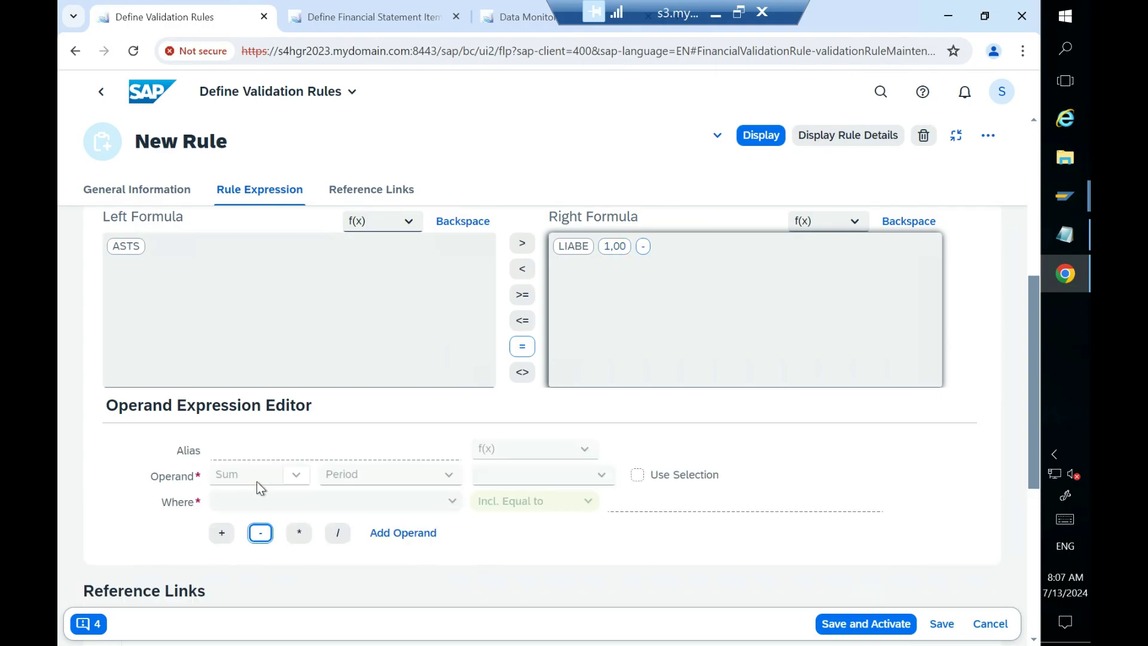
Step: Try to save the rule without activating it and read the details of both reported errors
left_click(942, 624)
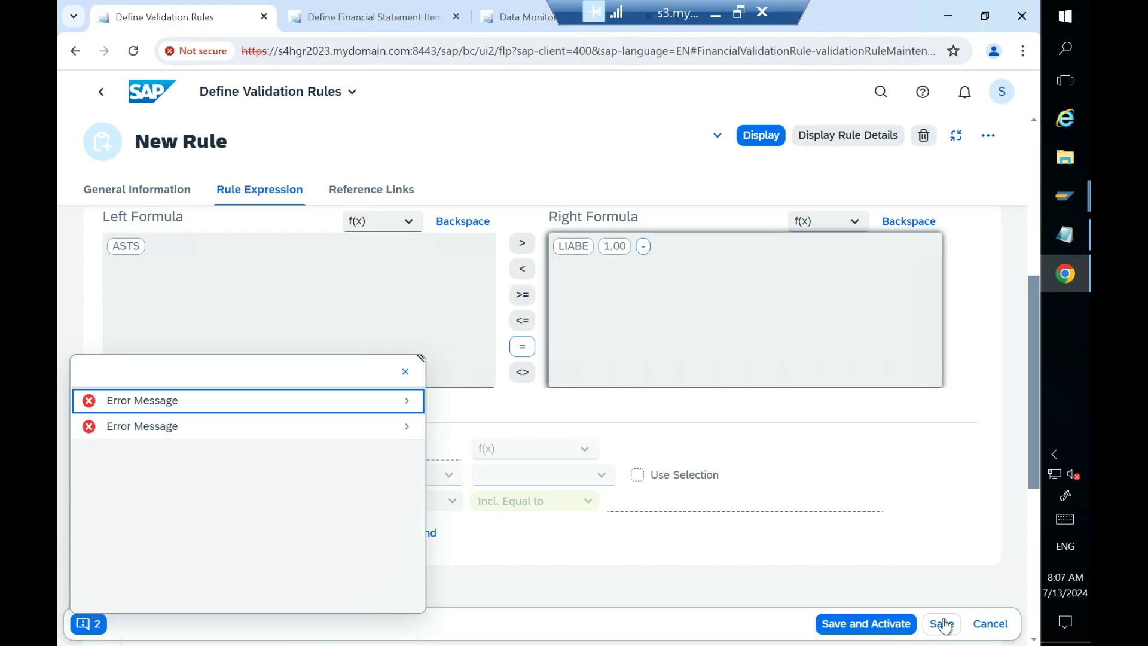
left_click(407, 400)
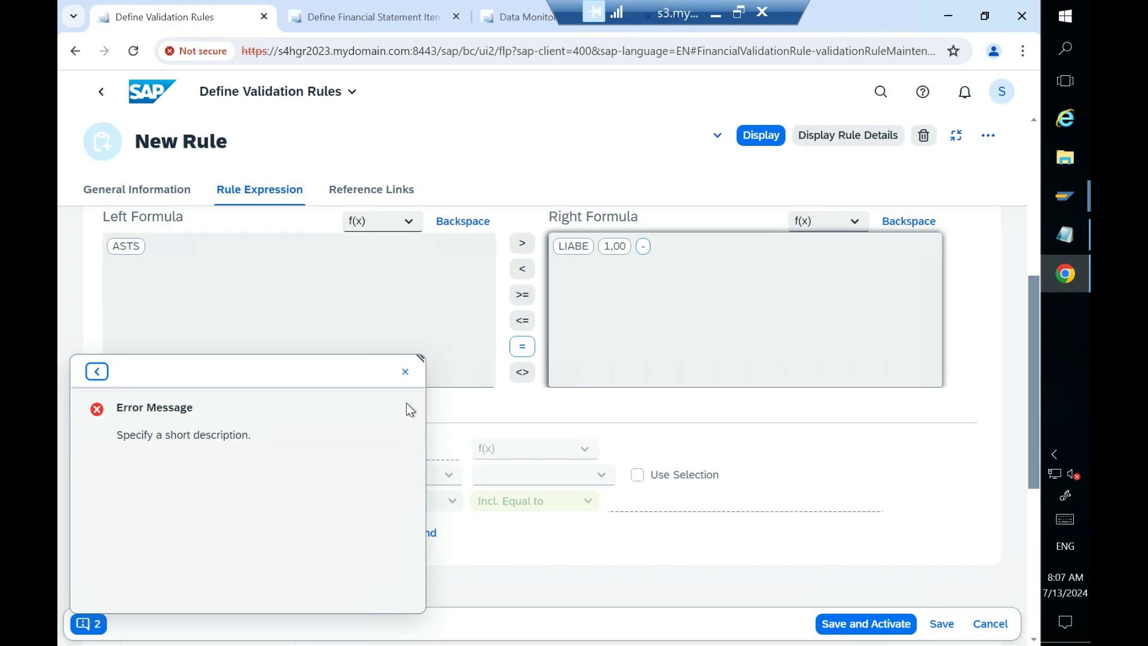
left_click(406, 373)
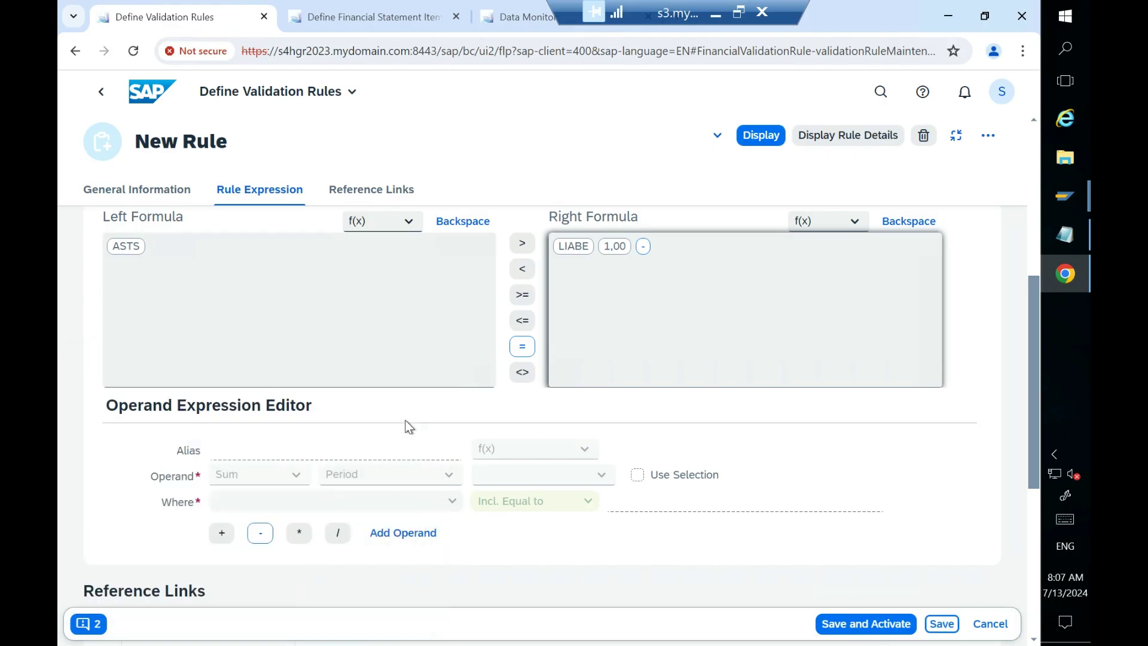
left_click(86, 622)
left_click(402, 426)
left_click(406, 375)
Step: Enter B62VRULE as the Rule ID in the rule's general information
scroll(1035, 288, "up", 2)
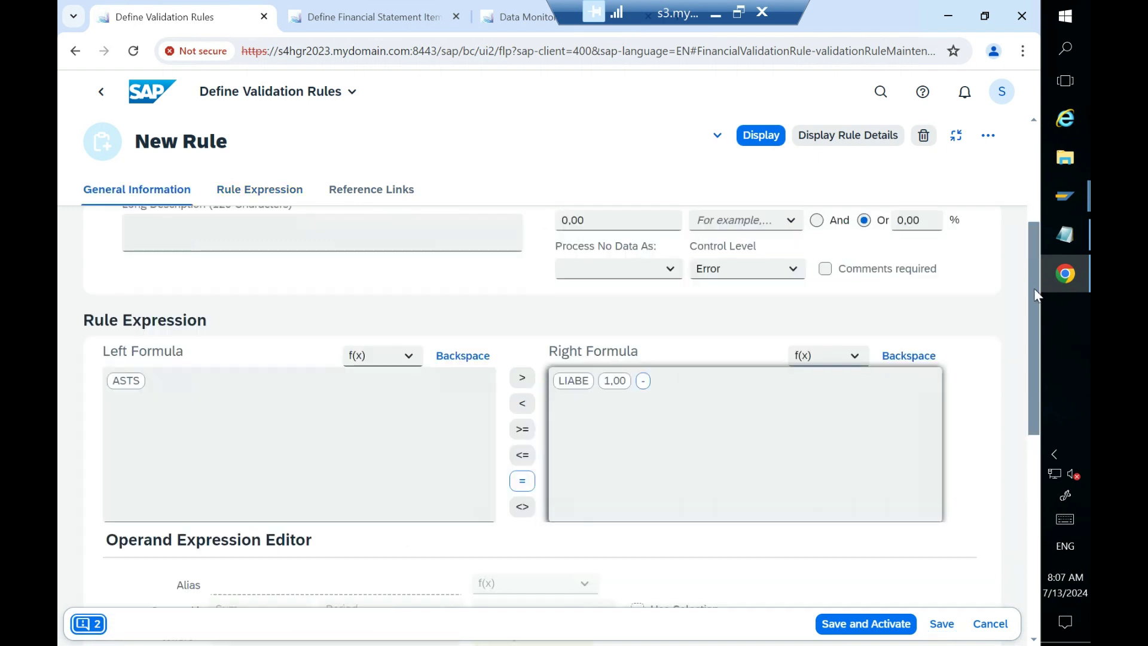
scroll(1034, 288, "up", 2)
left_click(355, 278)
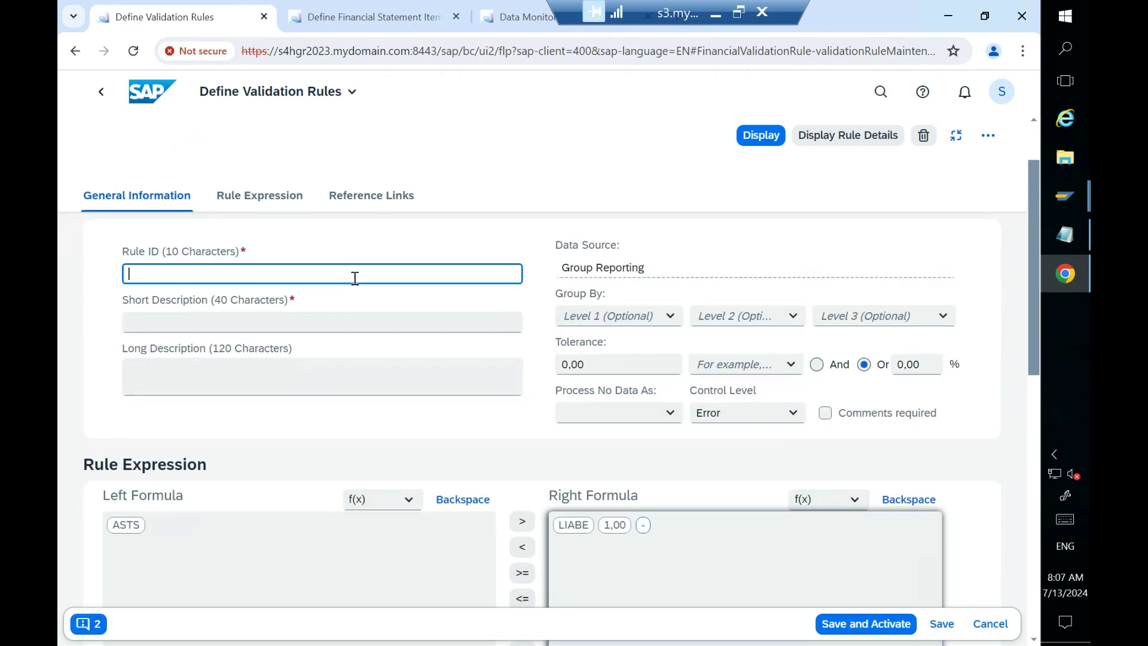
type("B")
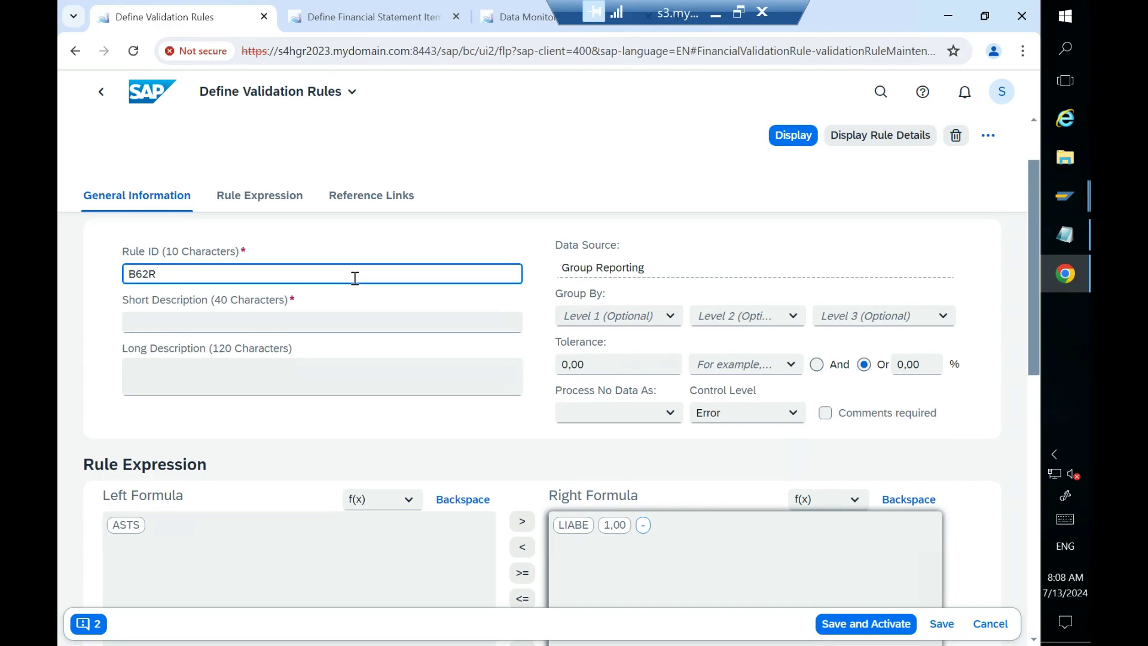
type("62VR")
type("UEL")
type("LE")
Step: Enter "B62Validation Rule" as both the short and the long description and save the rule
left_click(189, 323)
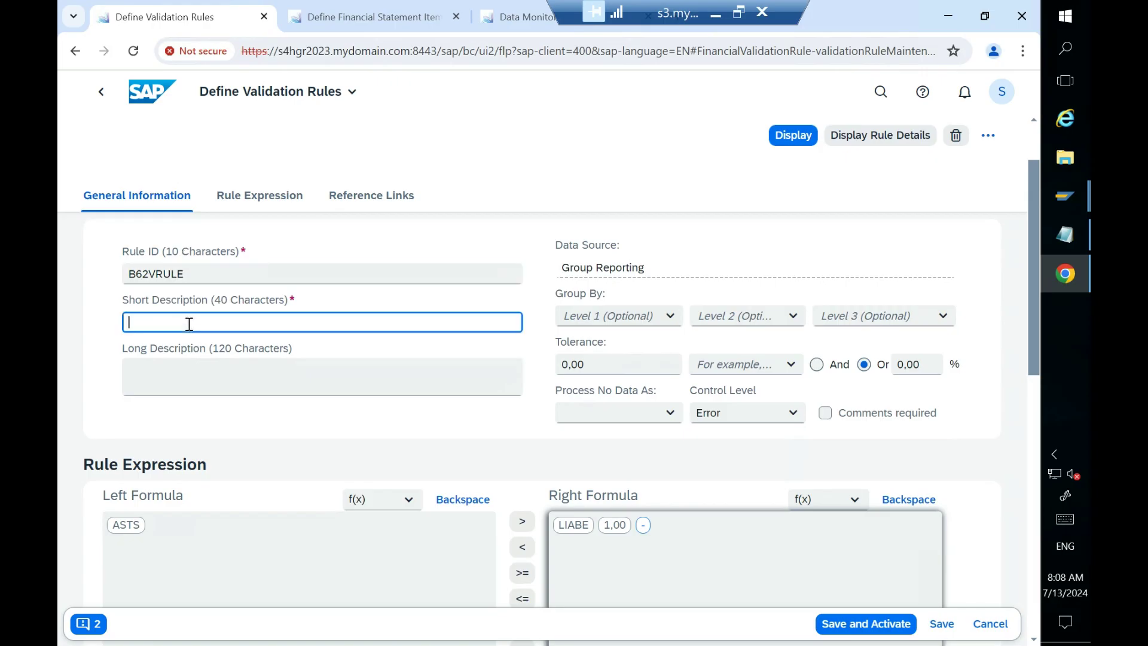
type("B62")
type("Validation Rule")
left_click_drag(238, 325, 118, 331)
key("ctrl+c")
left_click(156, 379)
key("ctrl+v")
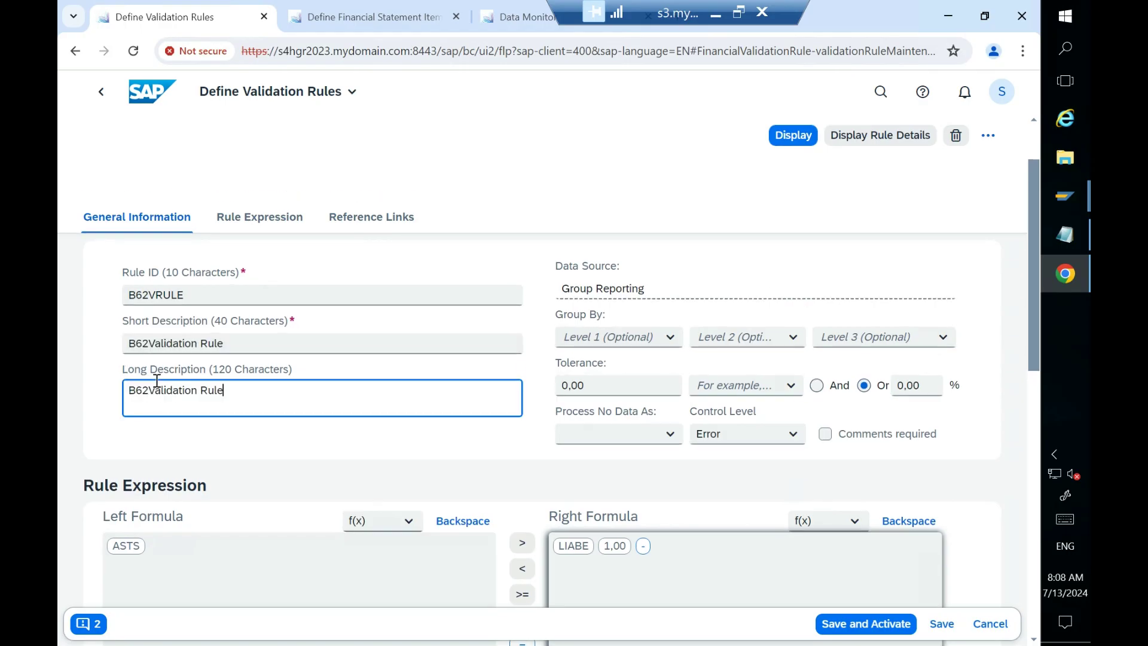
left_click(931, 625)
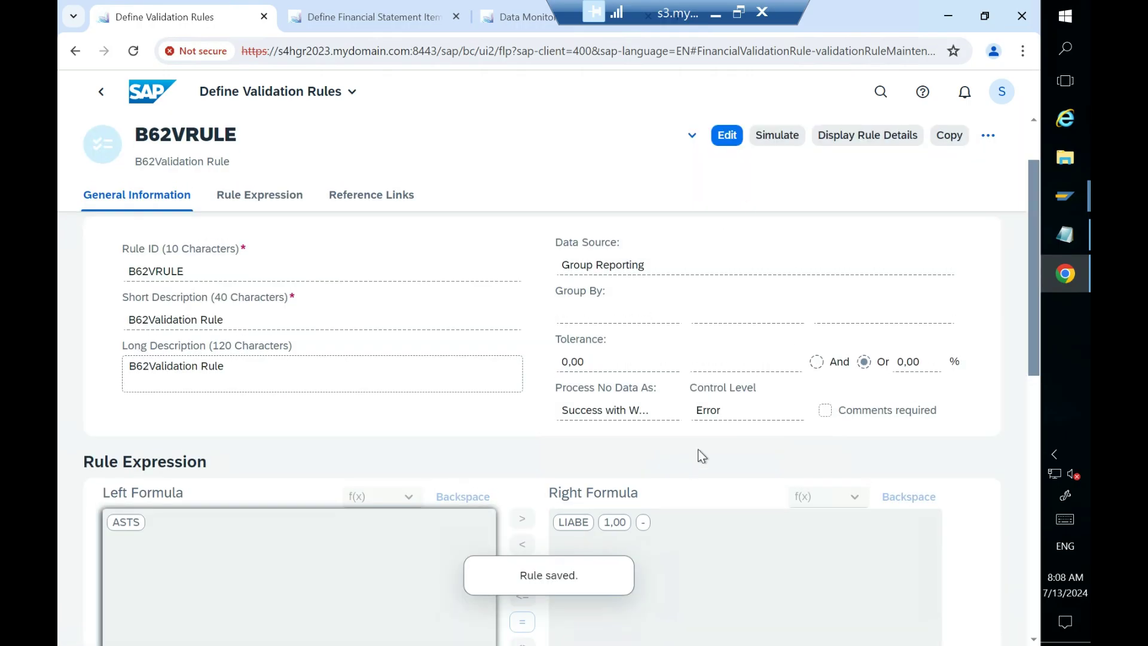
Step: Reopen the rule for editing and remove the LIABE operand, the number 1 and the minus operator from the right formula
left_click_drag(1033, 273, 1046, 364)
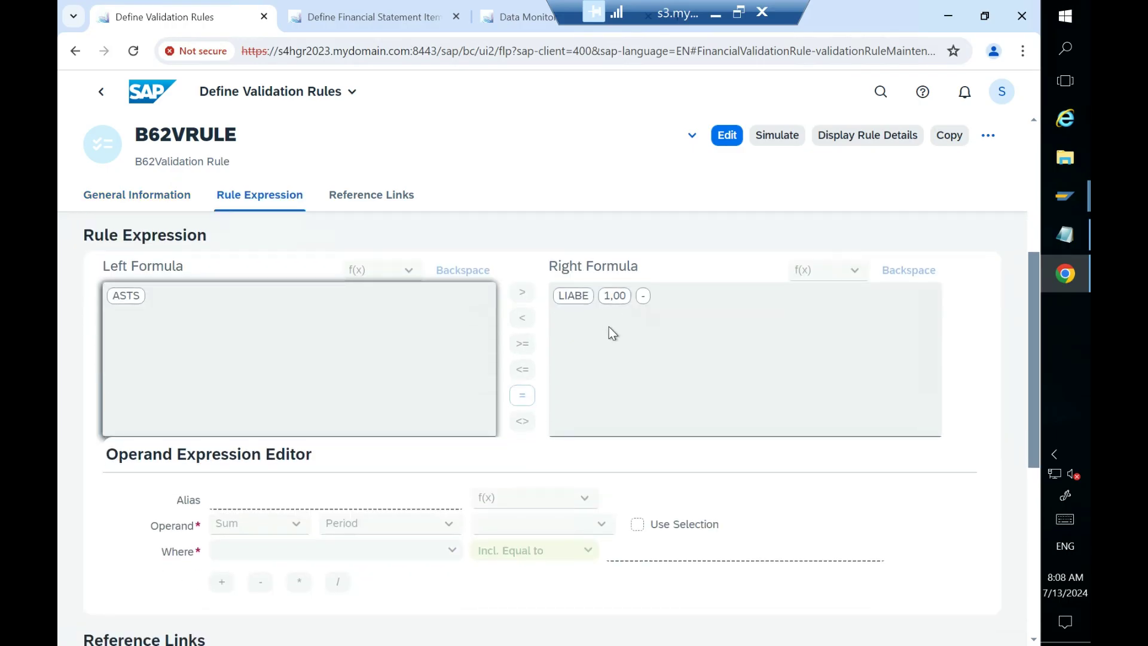
left_click(719, 138)
left_click(586, 296)
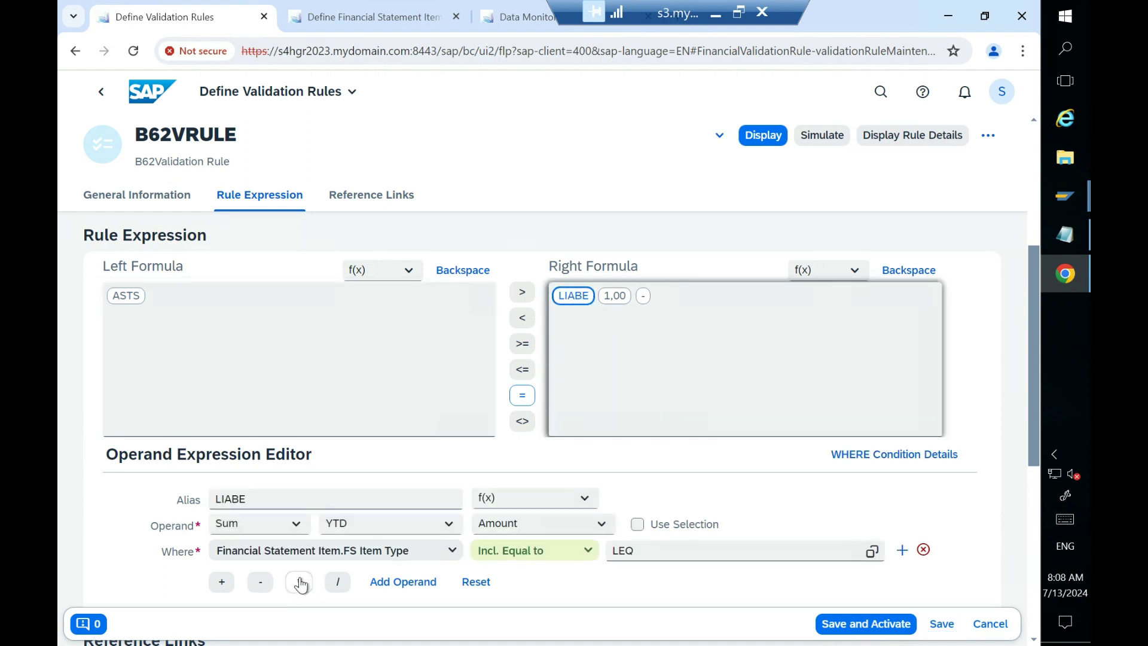
left_click(615, 295)
left_click(581, 299)
left_click(909, 271)
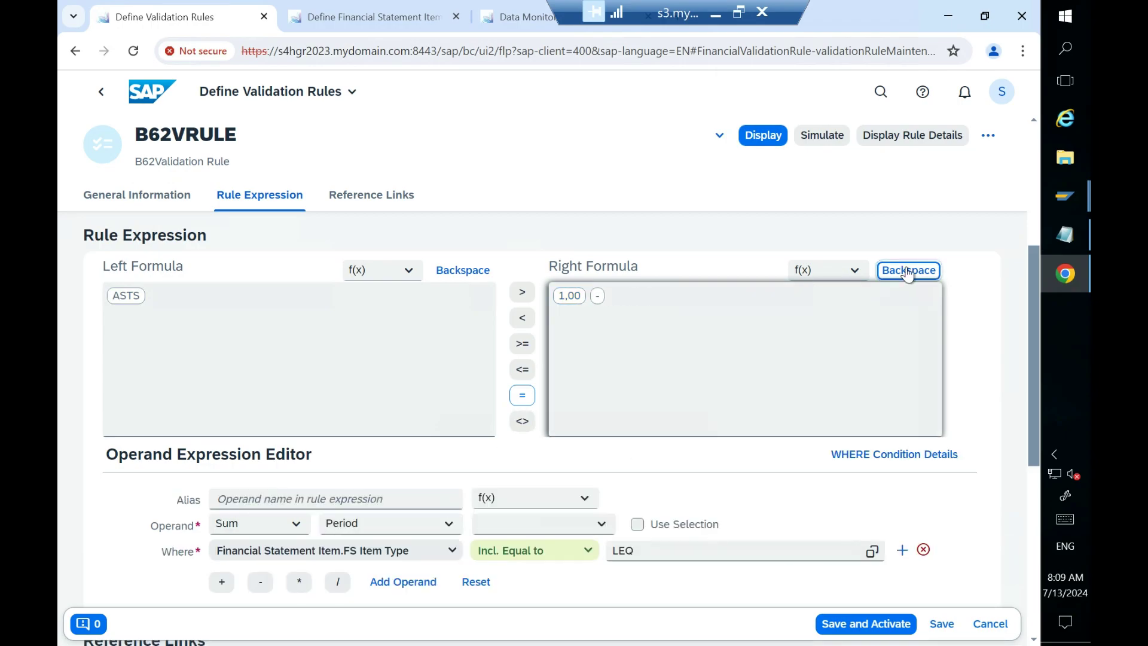
left_click(908, 271)
left_click(908, 271)
left_click(264, 499)
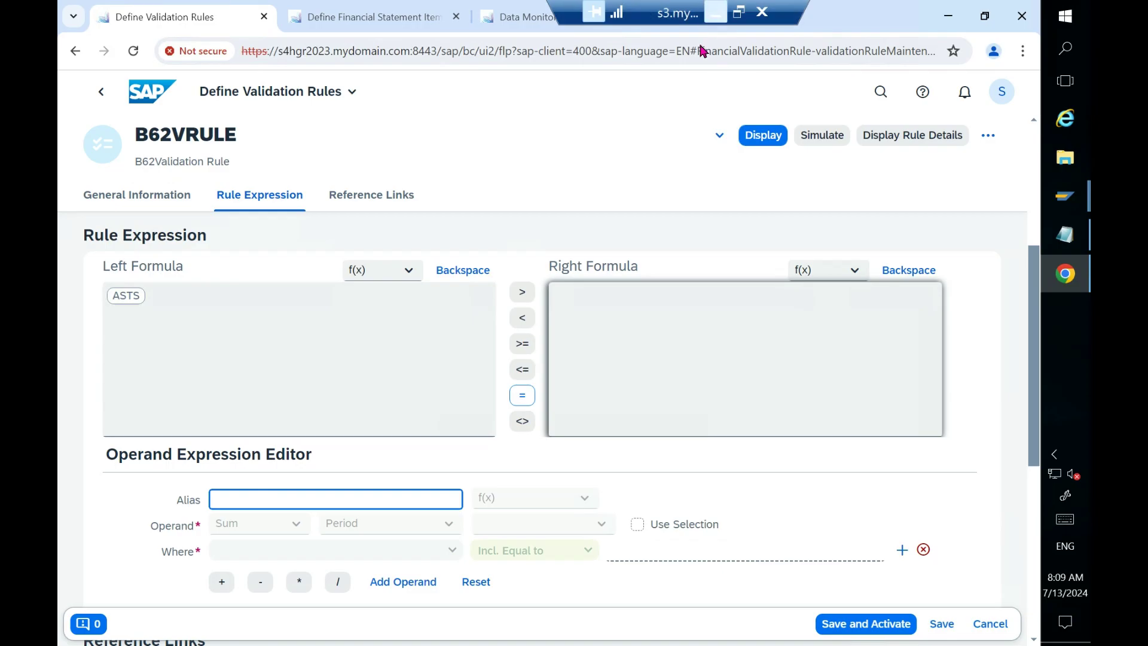
Step: Switch to the GR_Explanation_003 workbook in Excel and enter Assets in cell B227 of Sheet3
left_click(715, 13)
left_click(717, 639)
key("Down")
key("Down")
key("Down")
key("Down")
type("Assets")
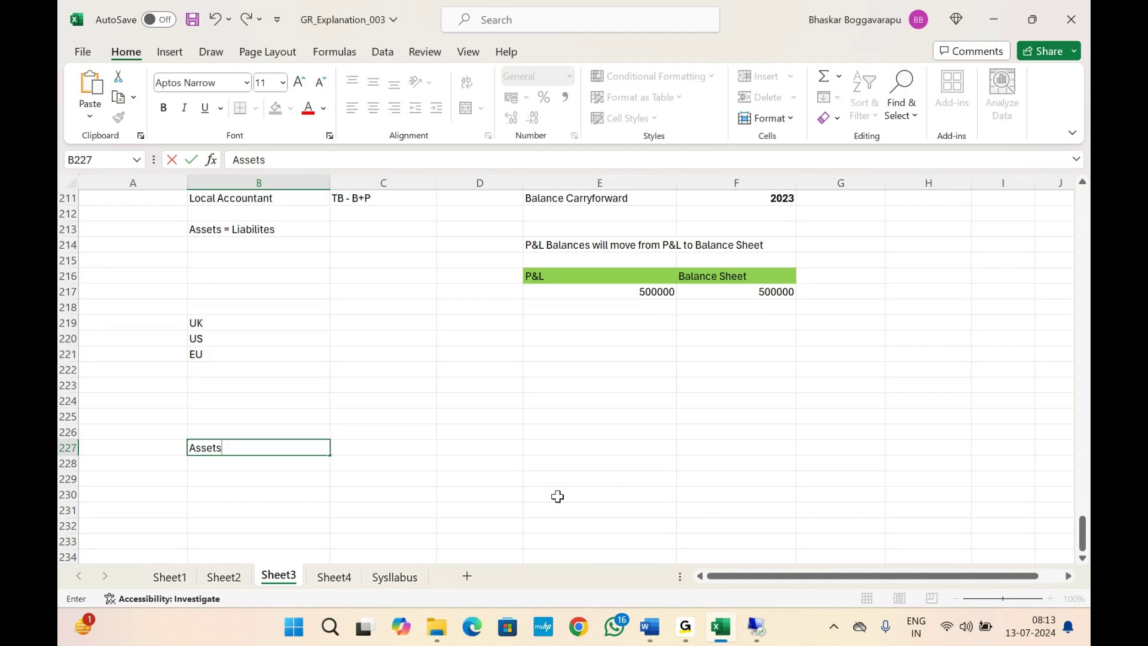
Step: Try to enter an equals sign in cell C227 and delete it again
key("Tab")
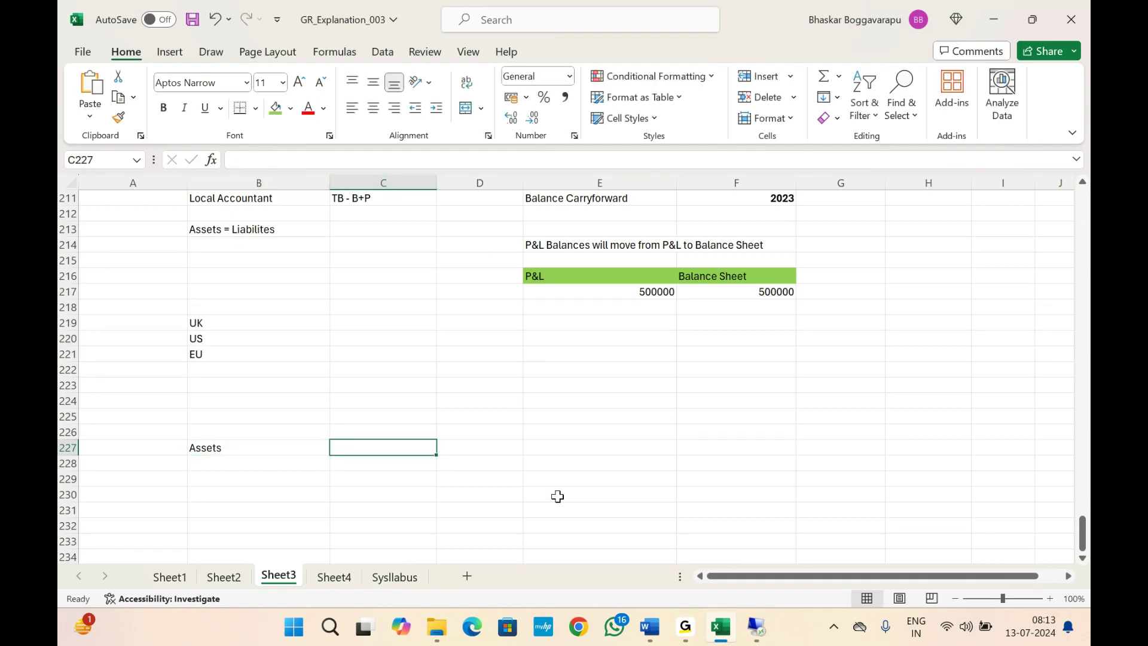
type("=")
key("Return")
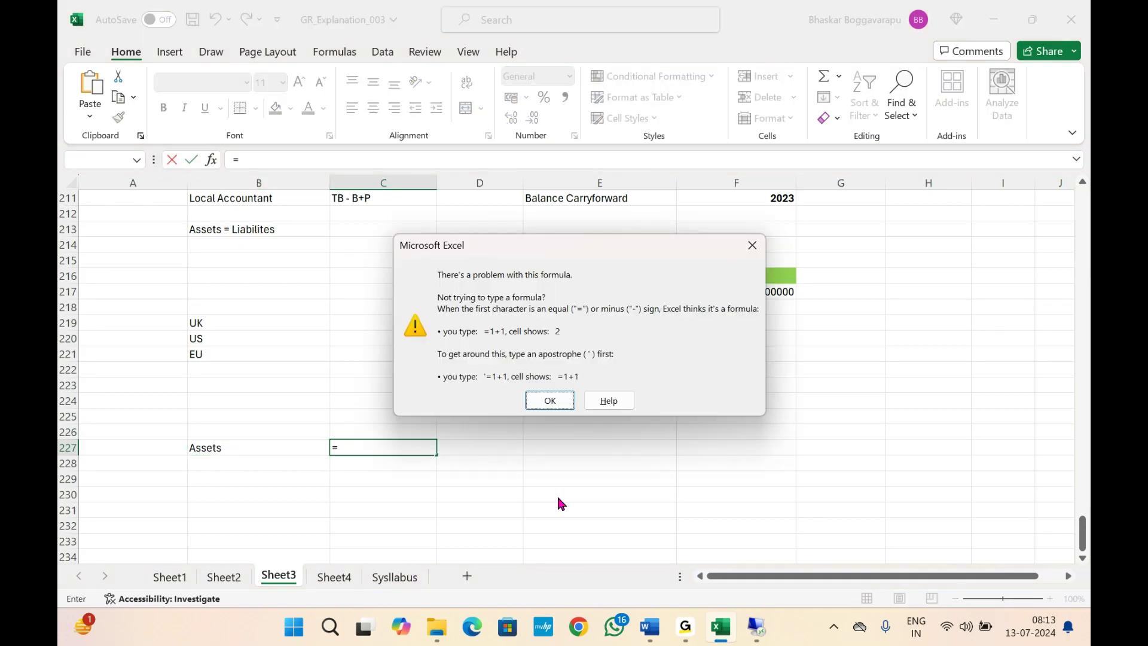
left_click(549, 398)
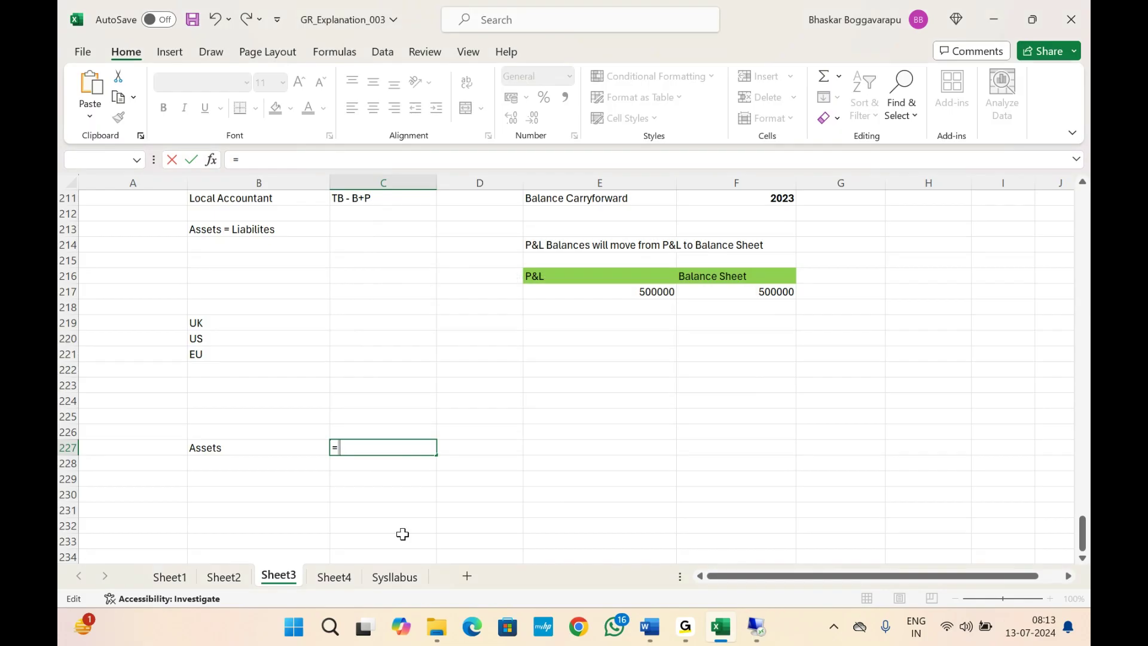
key("BackSpace")
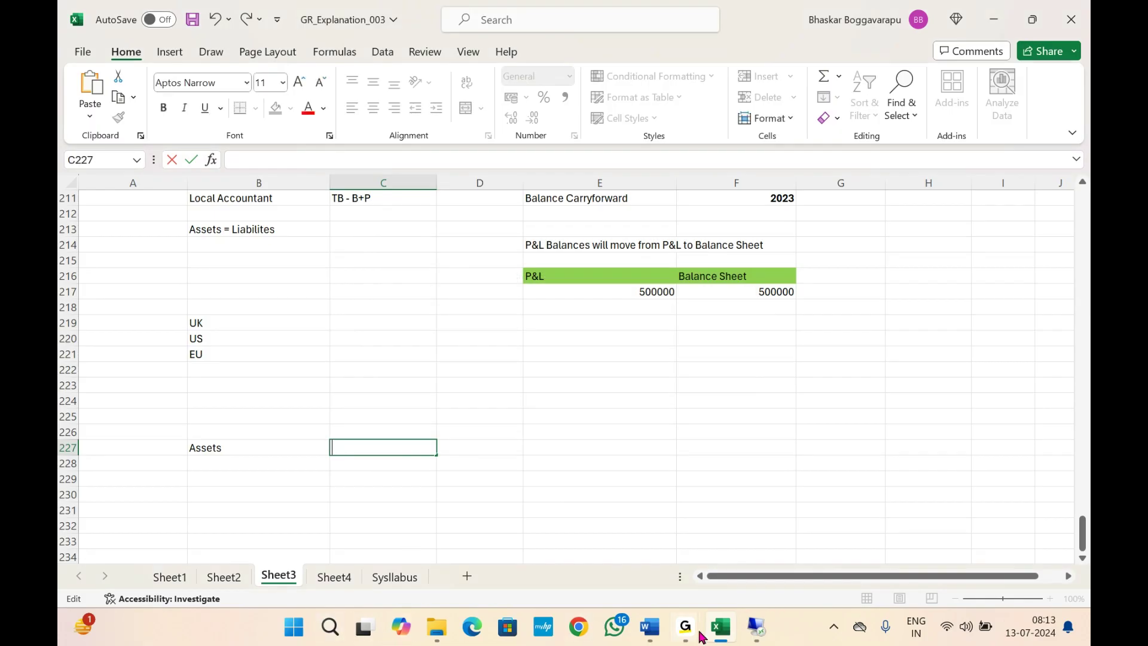
Step: Create a blank document in Word and write the equation "ASSETS = LIABILITIES * -1"
left_click(306, 638)
left_click(459, 157)
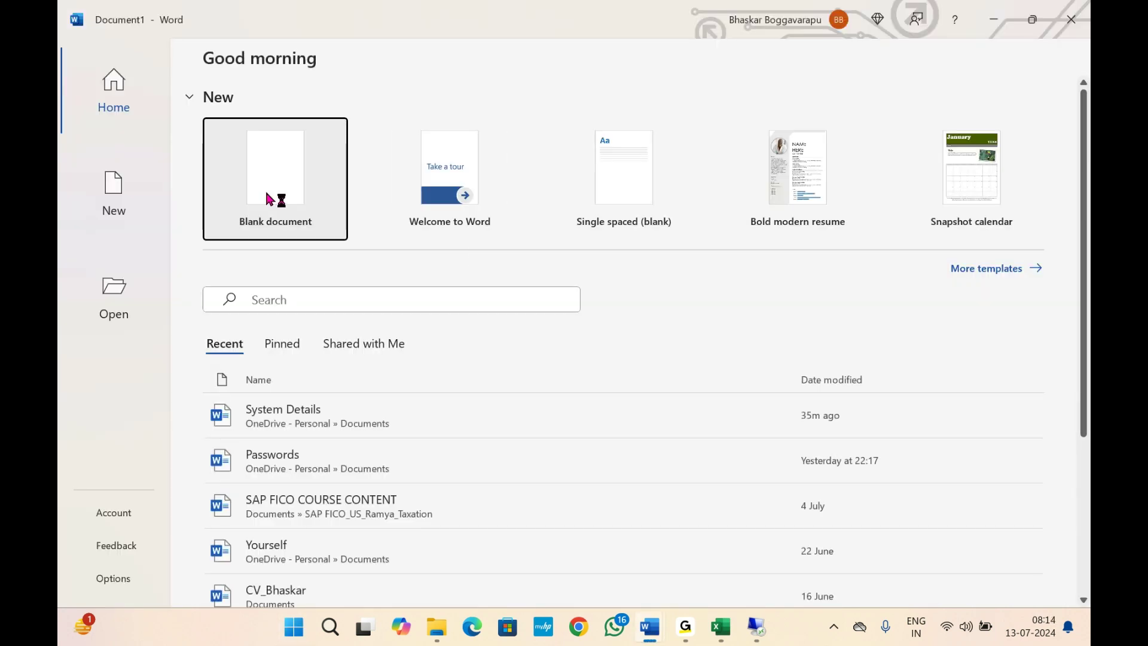
left_click(276, 200)
type("AS")
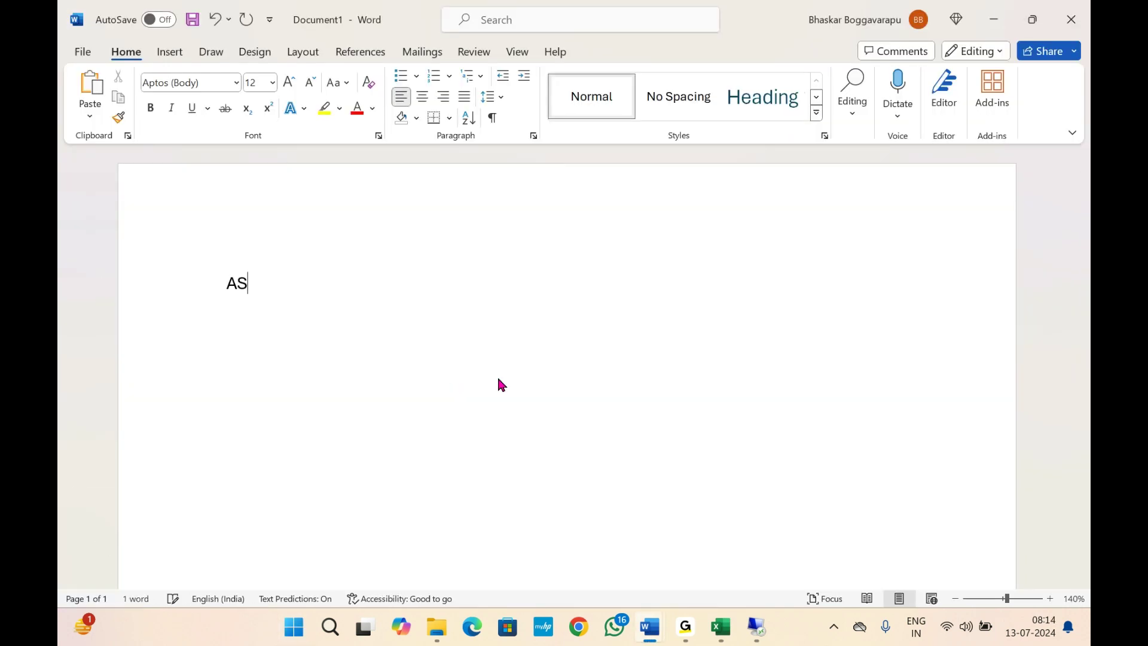
type("SETS = LIABILITIES * -1")
key("Return")
left_click_drag(434, 295, 204, 292)
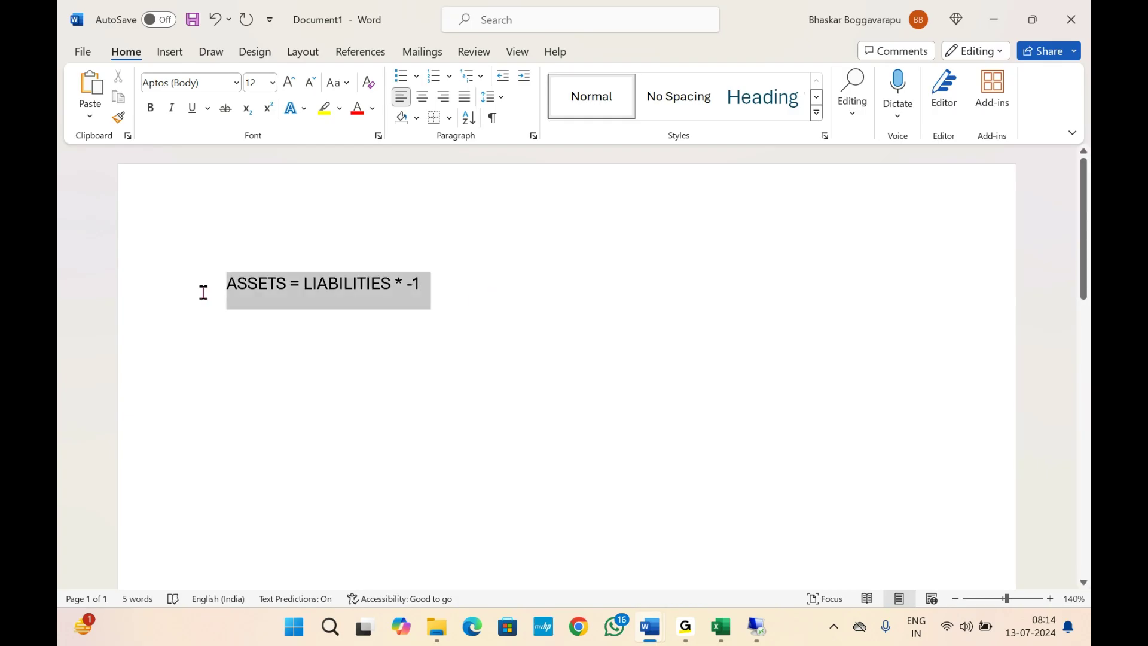
mouse_move(757, 631)
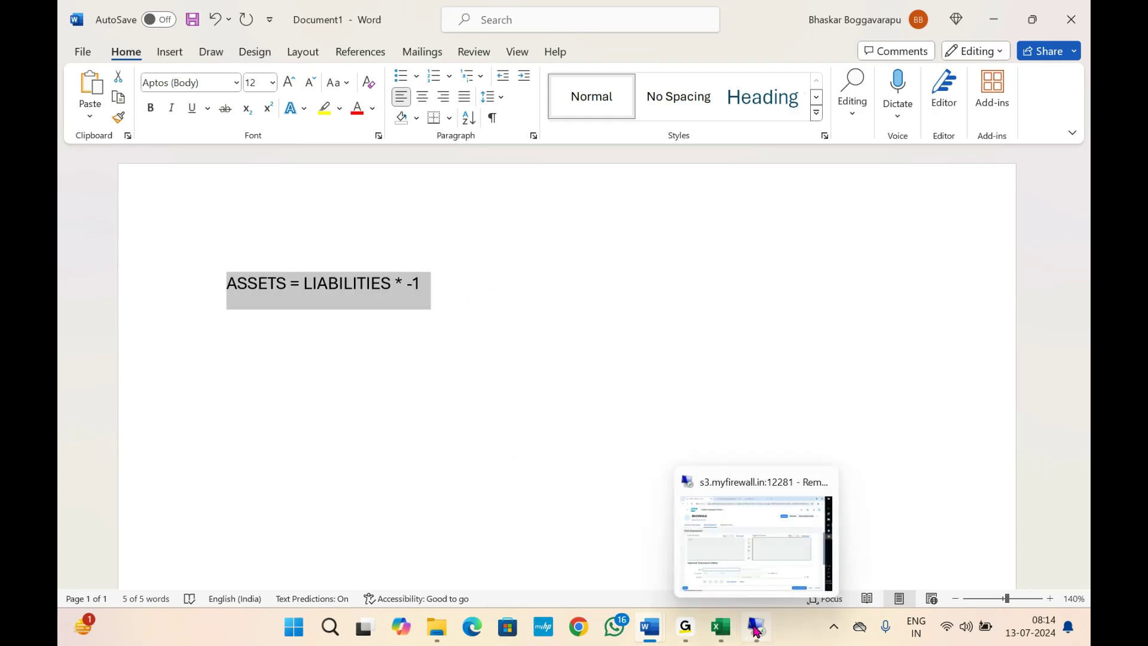
left_click(288, 285)
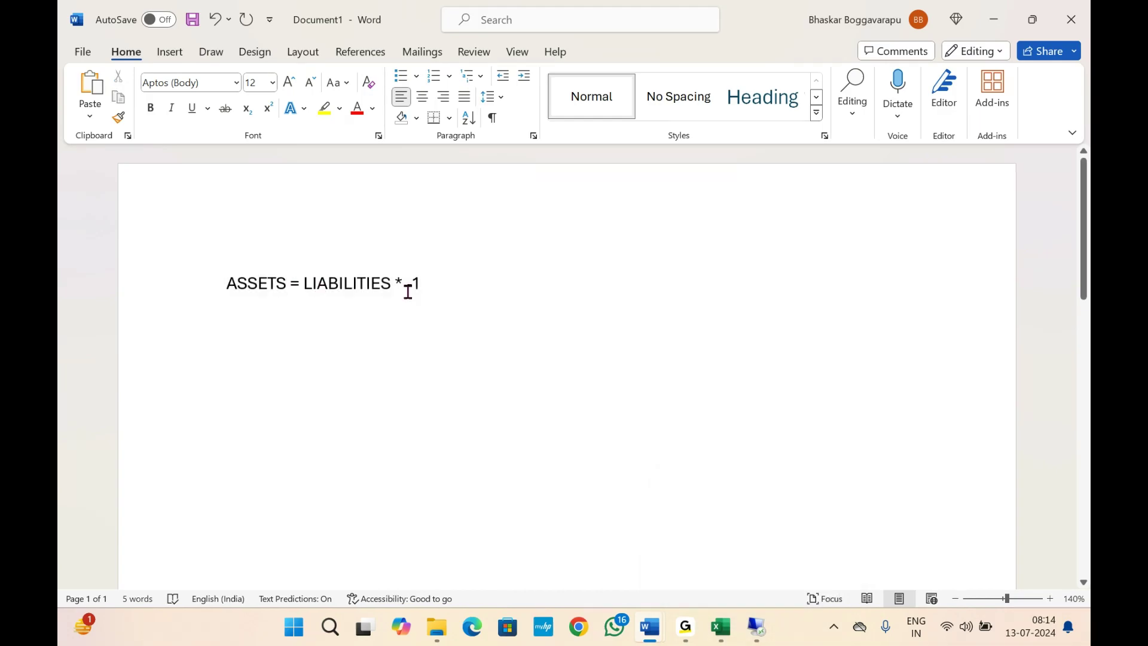
left_click_drag(441, 285, 395, 284)
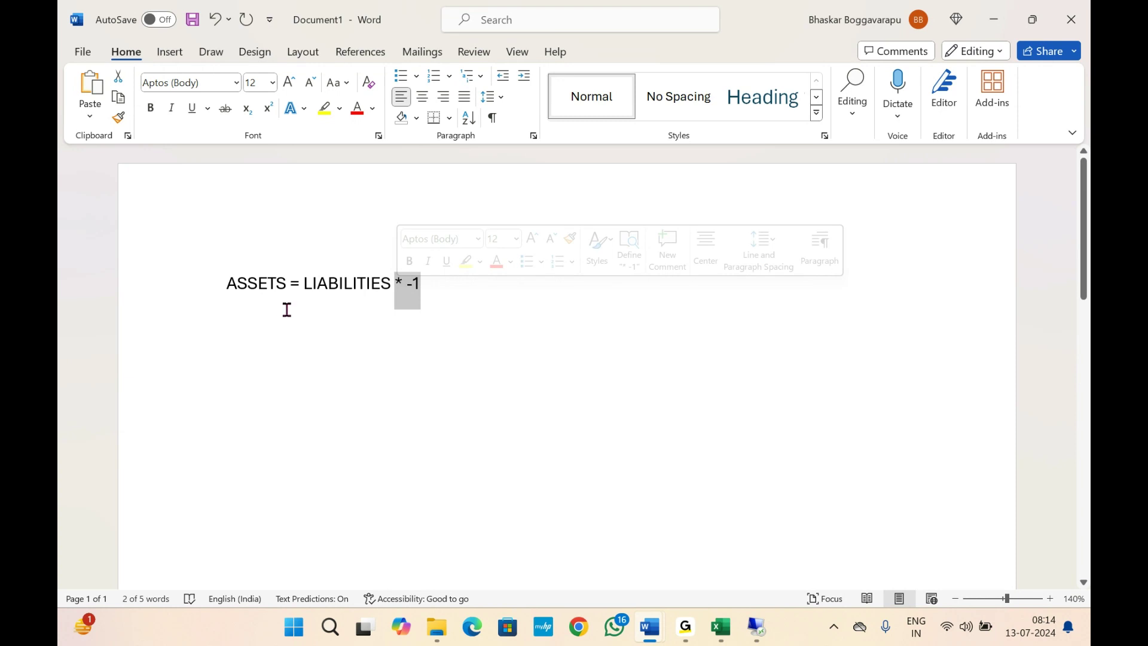
left_click(538, 397)
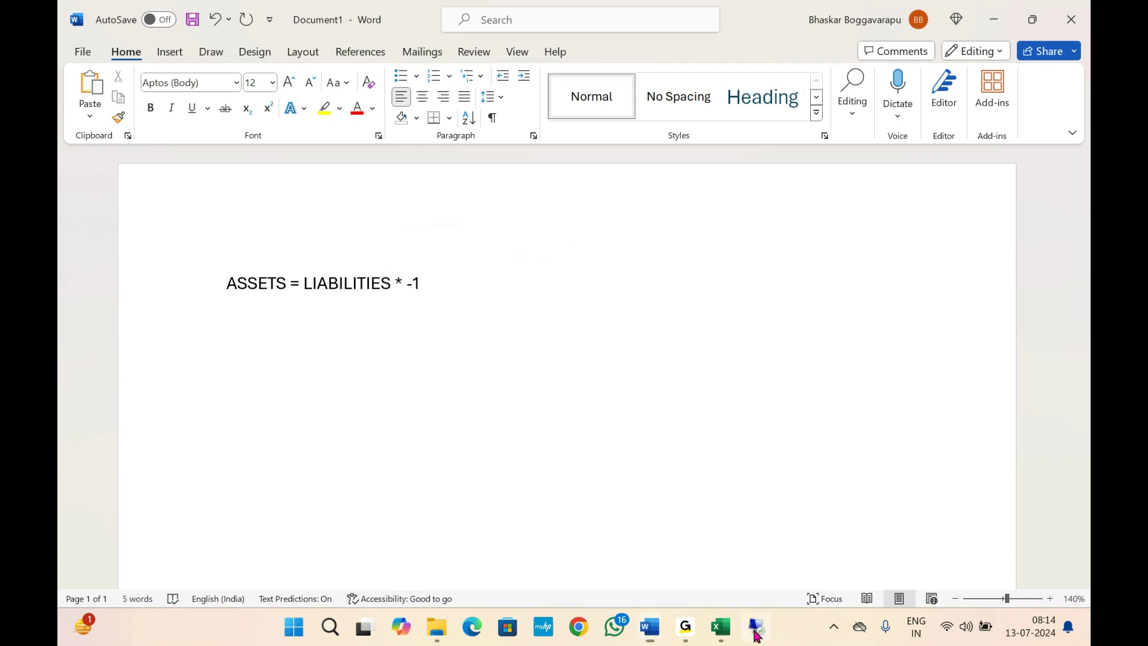
Step: Return to the remote SAP session and define the right-formula operand LIBS as the sum of YTD amount
left_click(756, 629)
left_click(595, 310)
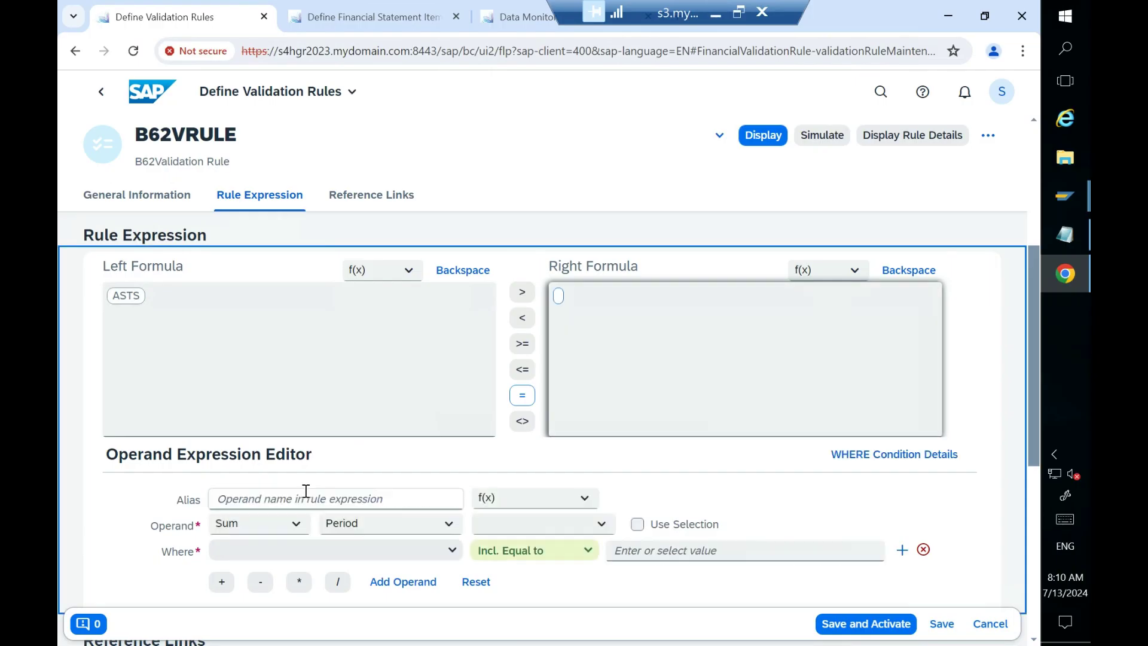
type("LIBS")
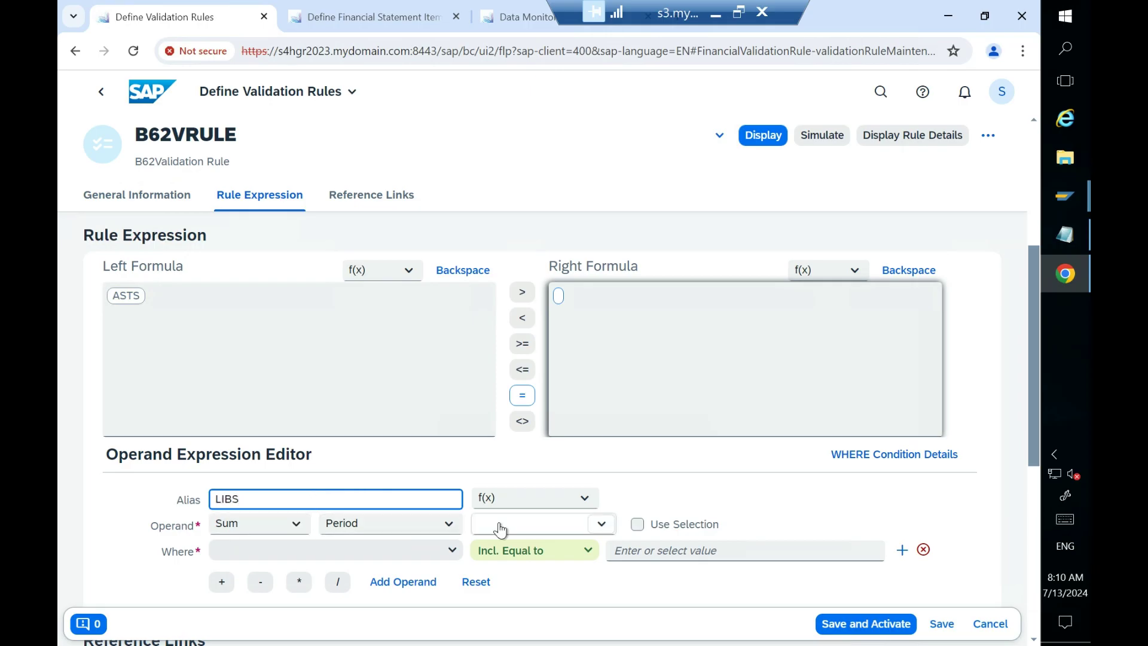
left_click(601, 525)
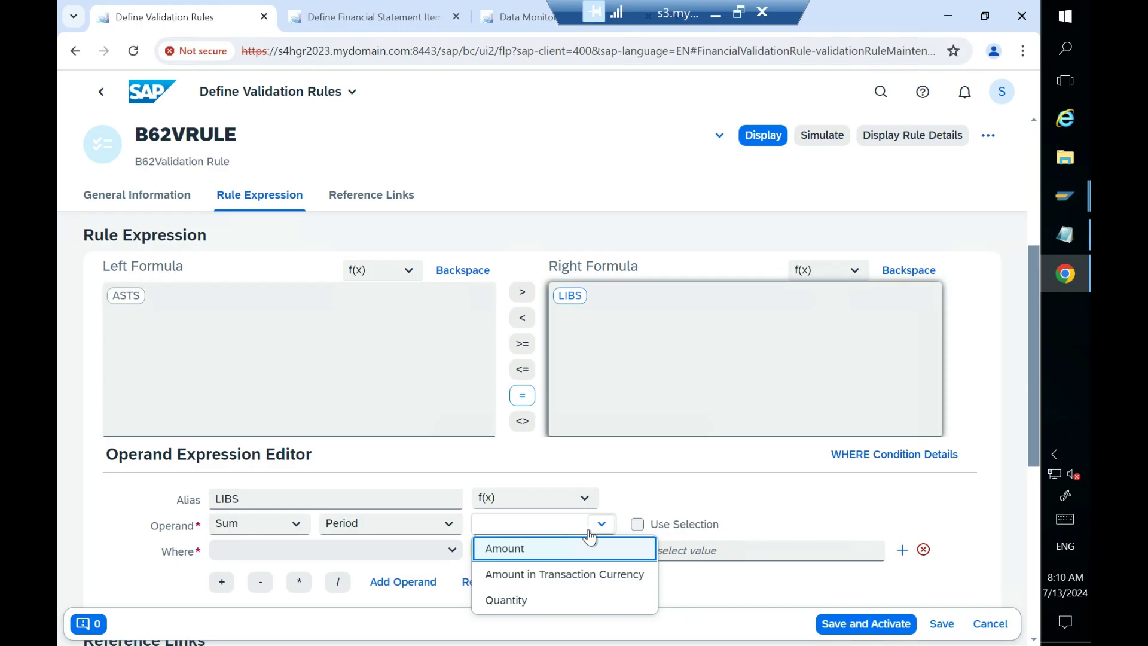
left_click(552, 550)
left_click(448, 523)
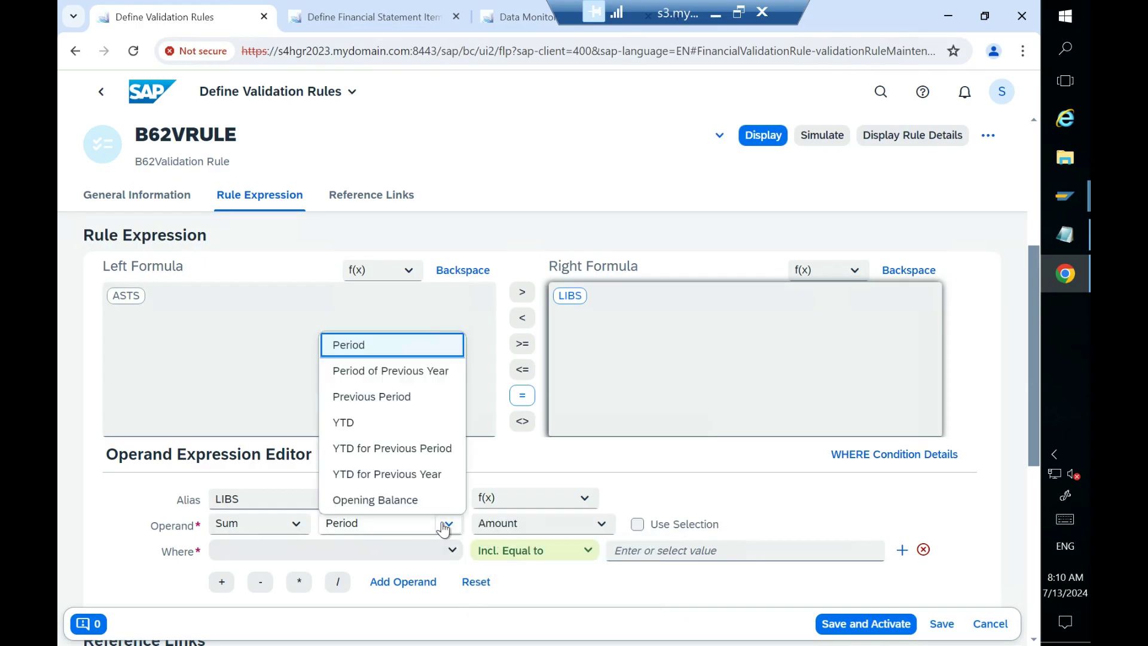
left_click(357, 423)
Step: Restrict the LIBS operand to Financial Statement Item.FS Item Type including equal to LEQ
left_click(453, 550)
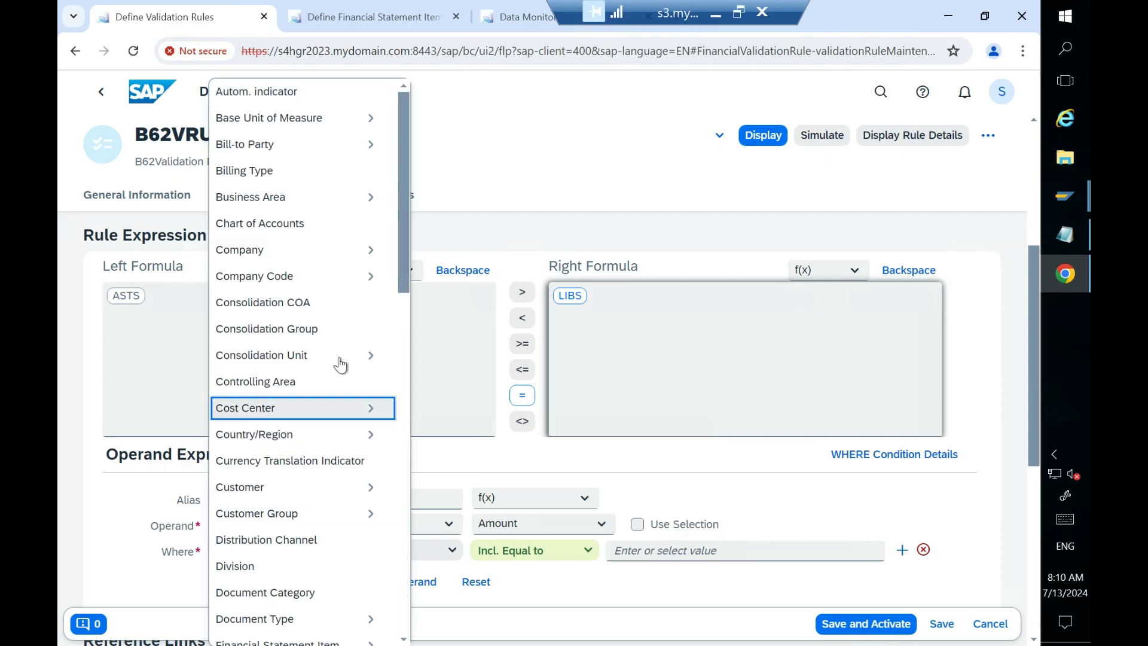
scroll(307, 430, "down", 3)
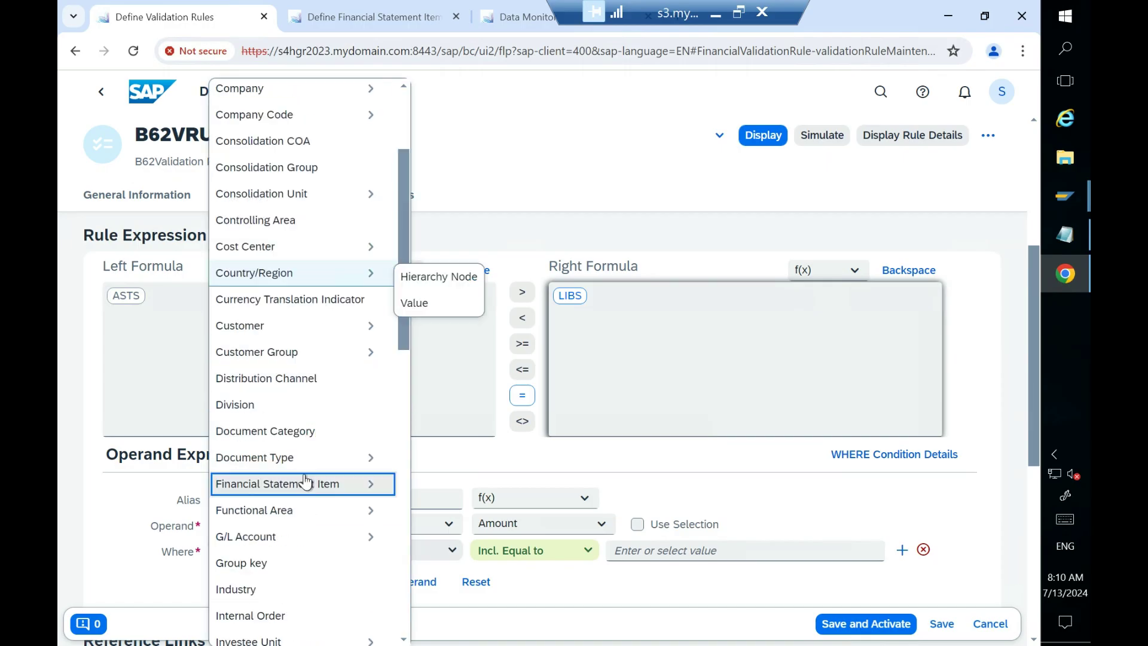
mouse_move(335, 483)
mouse_move(443, 495)
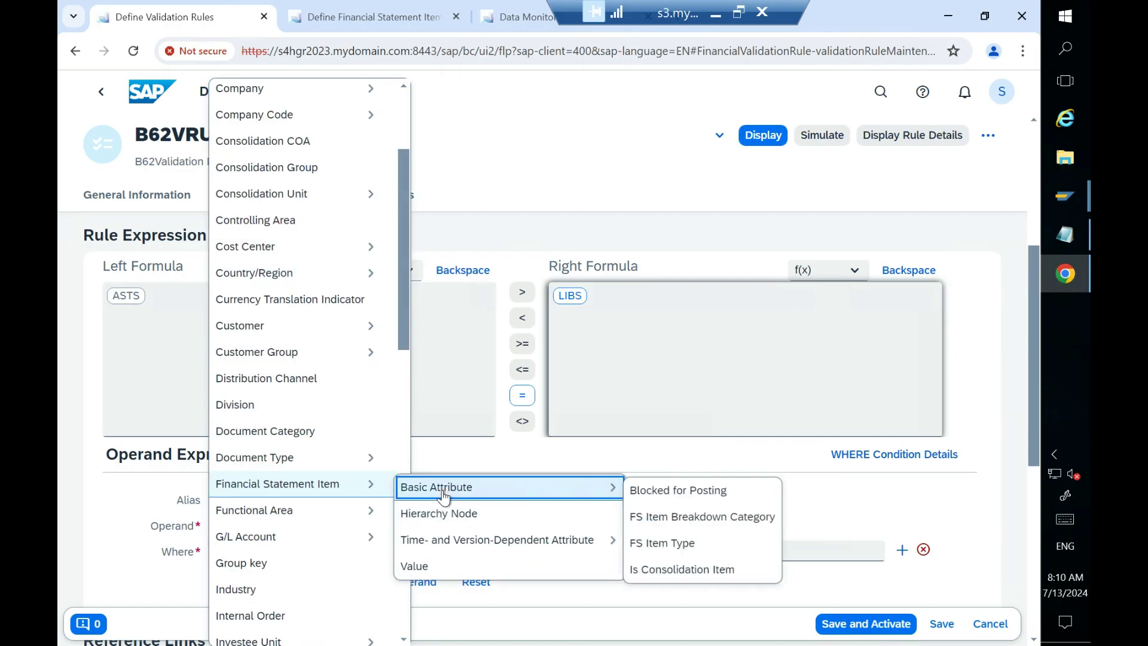
left_click(650, 543)
left_click(871, 559)
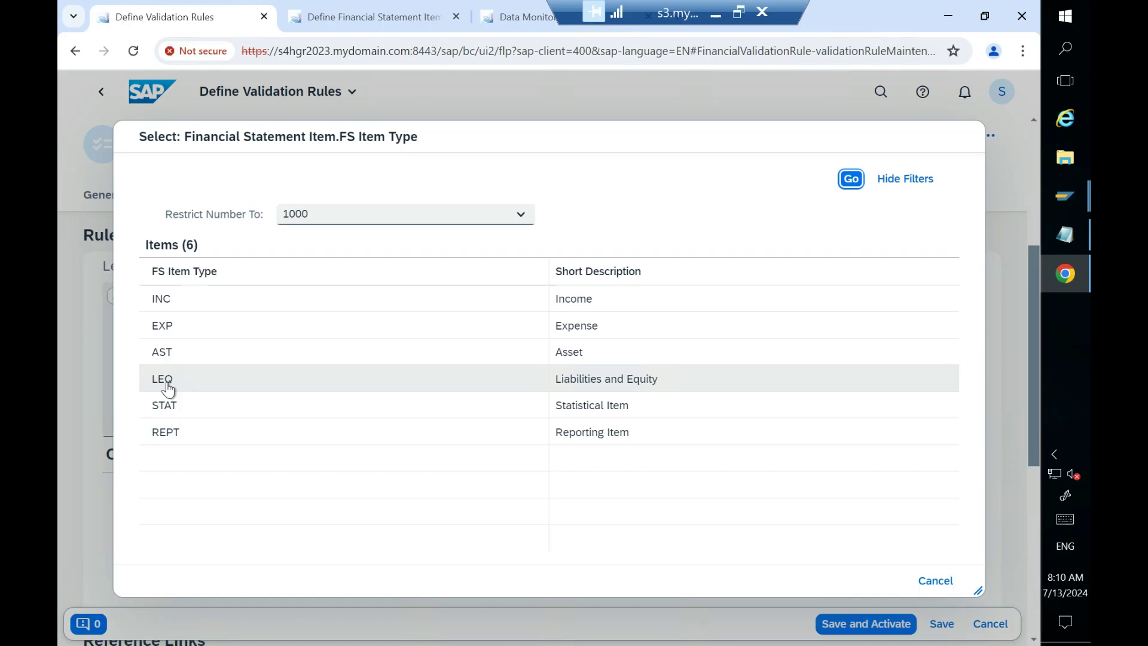
left_click(165, 381)
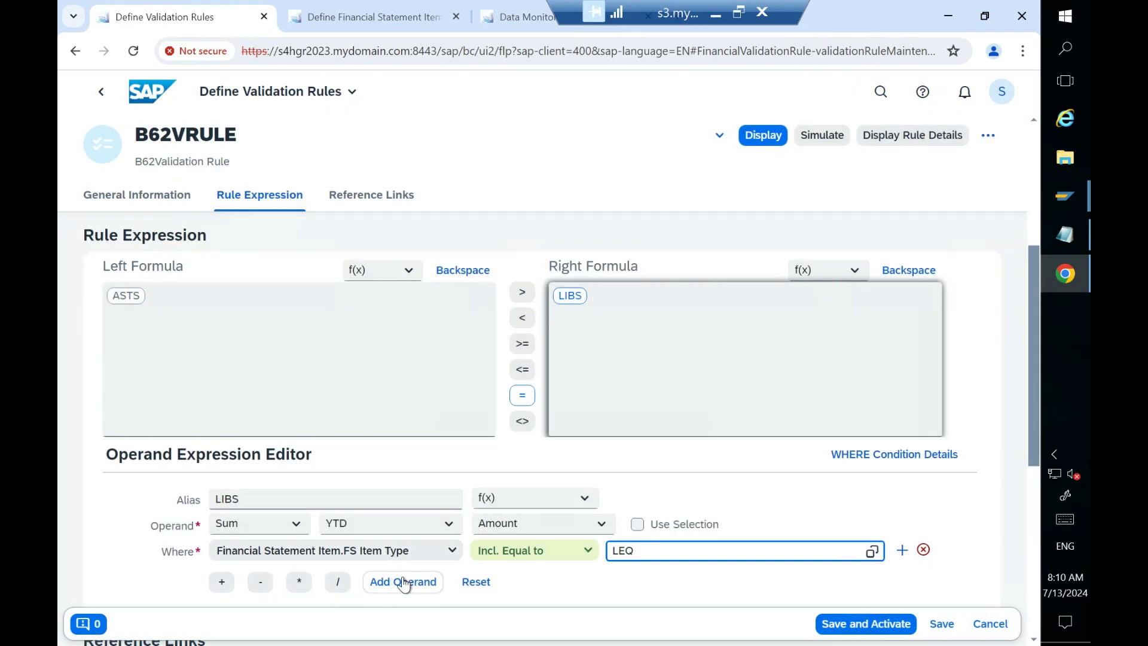
Step: Append a multiplication operator after LIBS in the right formula and add an operand of type Number
left_click(304, 587)
left_click(402, 588)
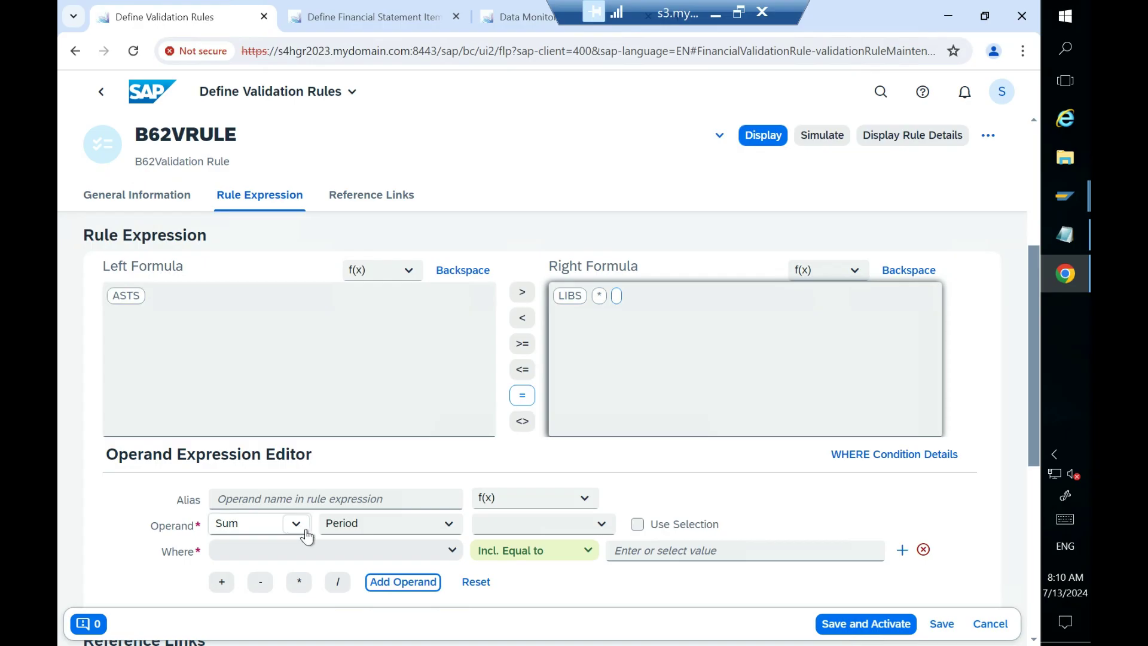
left_click(452, 550)
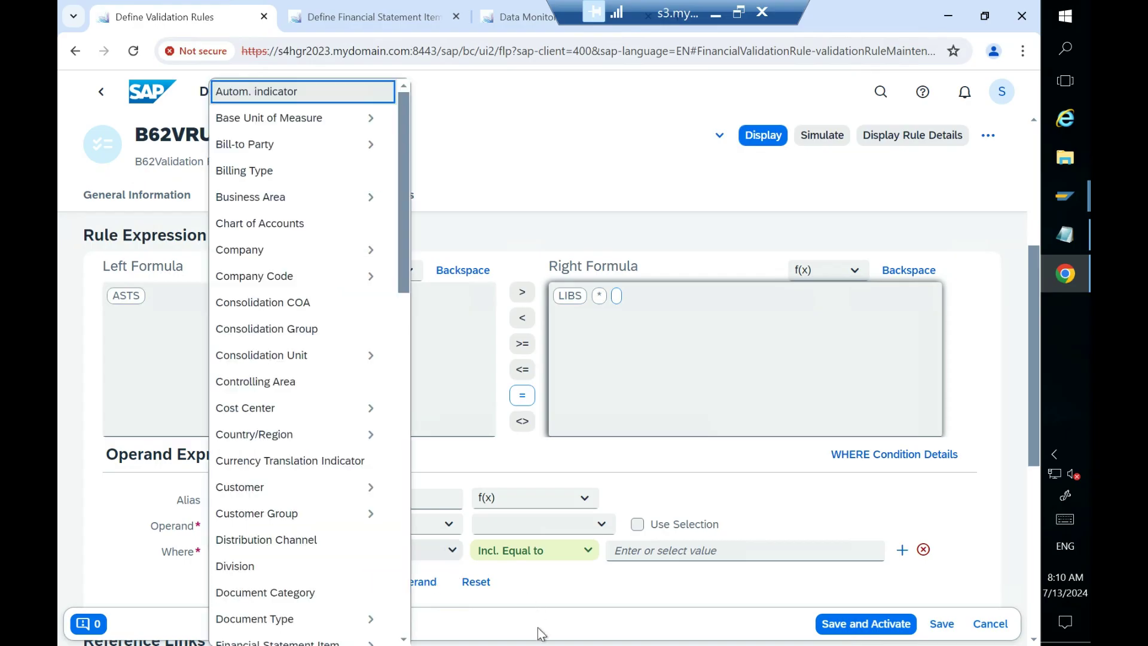
left_click(534, 601)
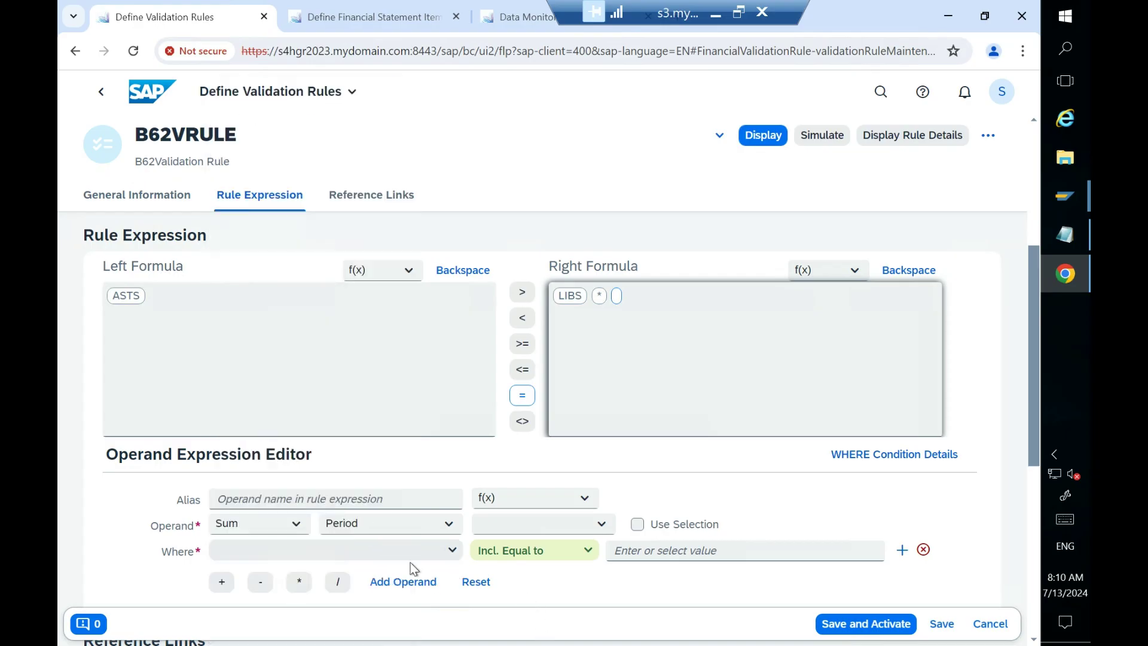
left_click(297, 524)
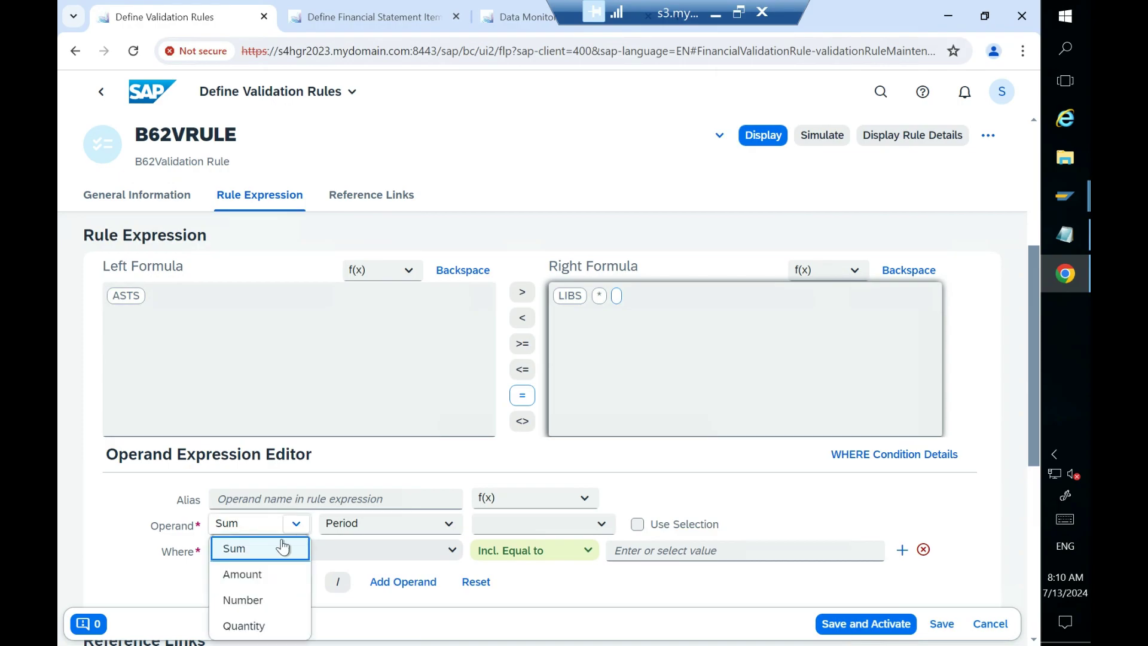
left_click(266, 599)
Step: Try to append a minus operator after the empty number operand, and remove both from the right formula
left_click(352, 498)
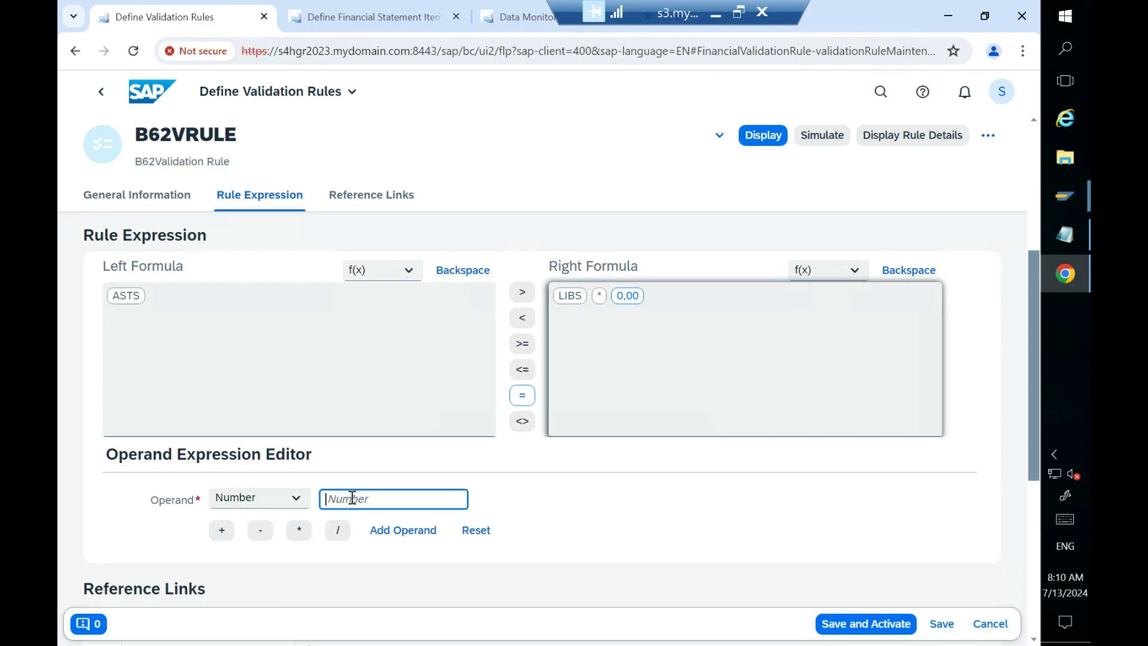
type("1")
key("BackSpace")
left_click(260, 530)
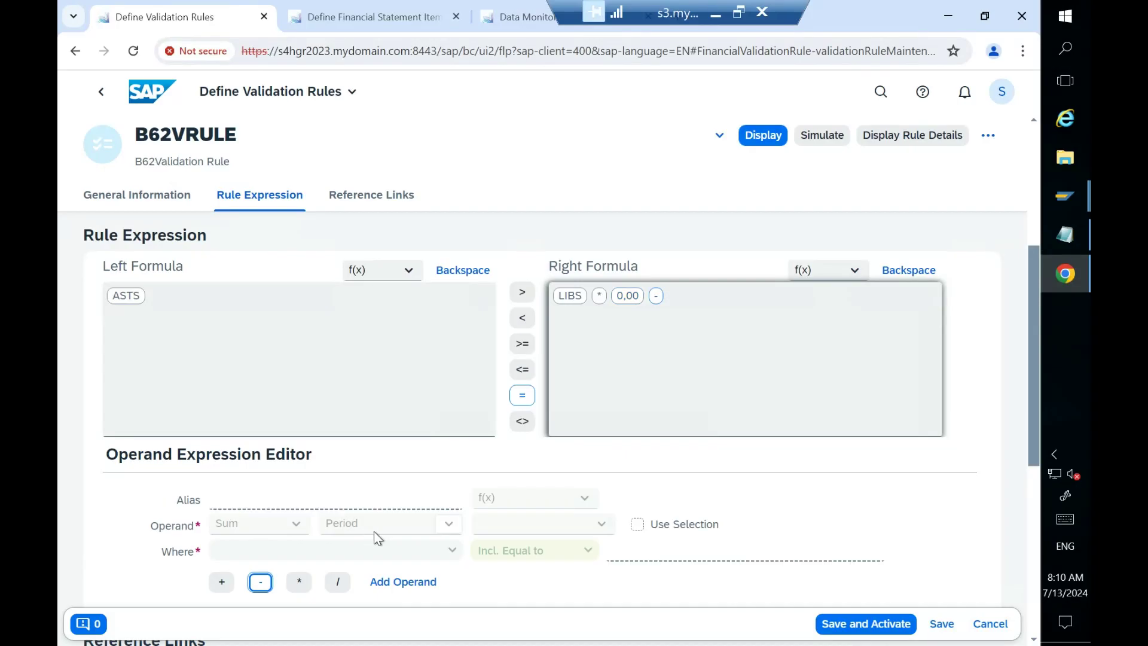
left_click(798, 299)
left_click(906, 273)
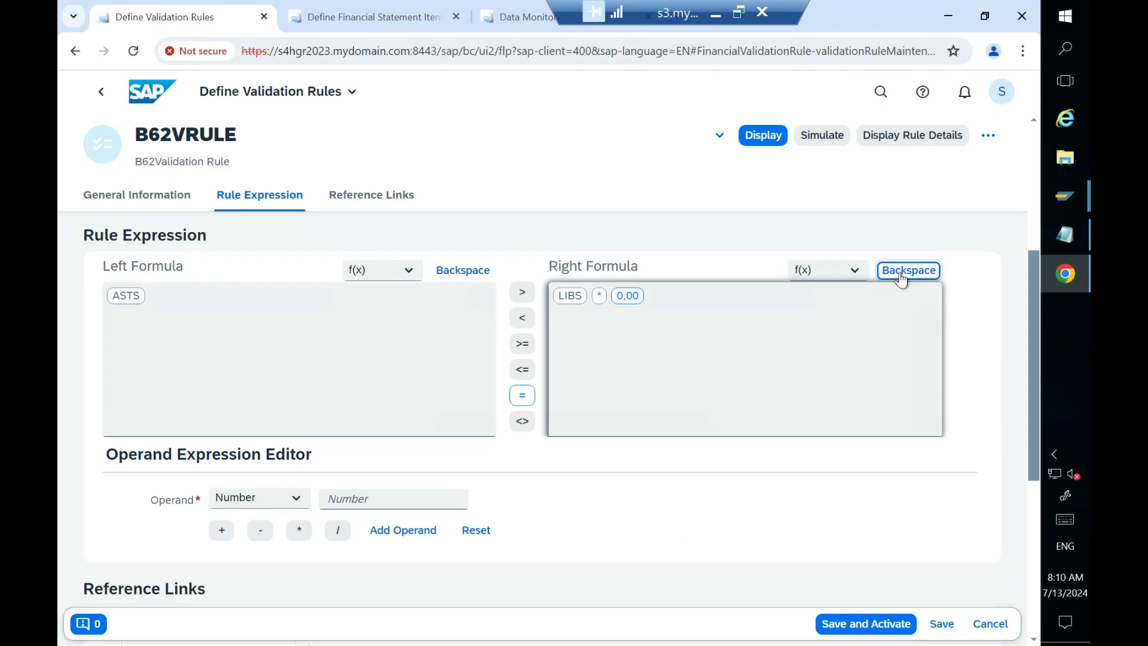
left_click(906, 273)
Step: Add a Number operand of 1 followed by a minus operator to the right formula and save the rule
left_click(401, 581)
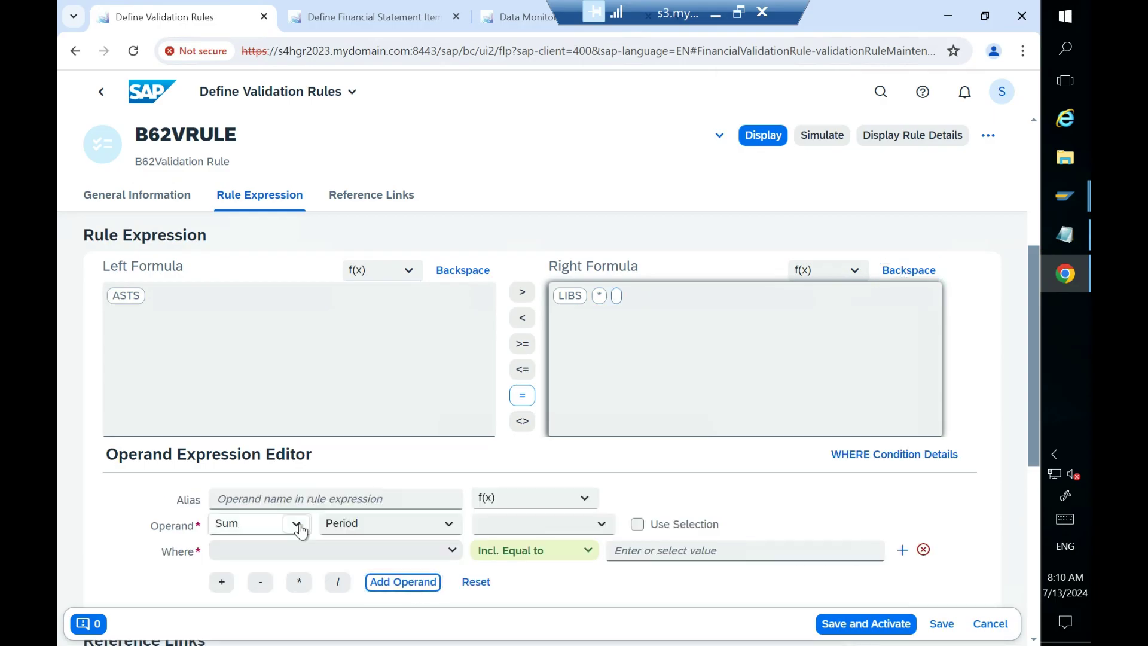
left_click(297, 524)
left_click(269, 600)
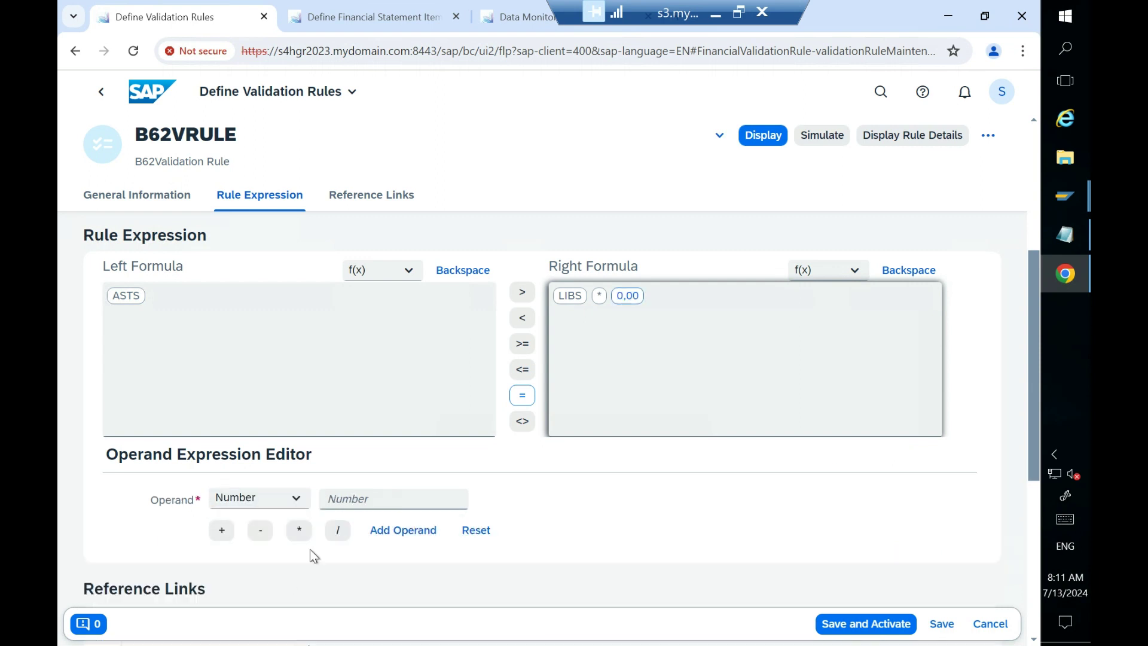
left_click(344, 500)
type("1")
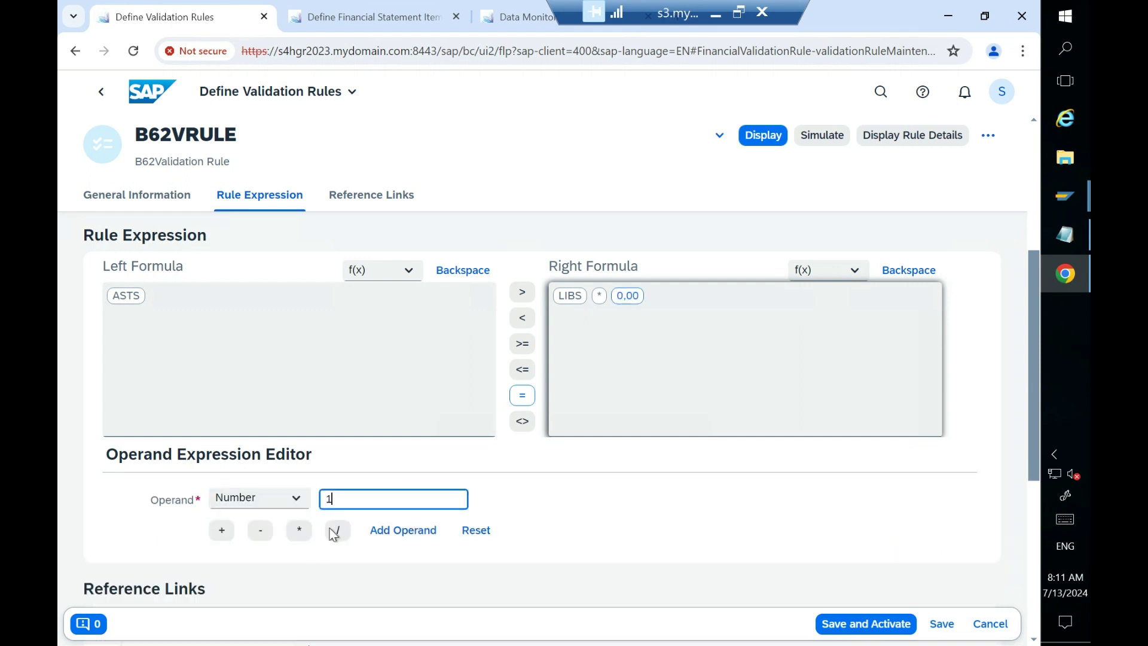
left_click(271, 533)
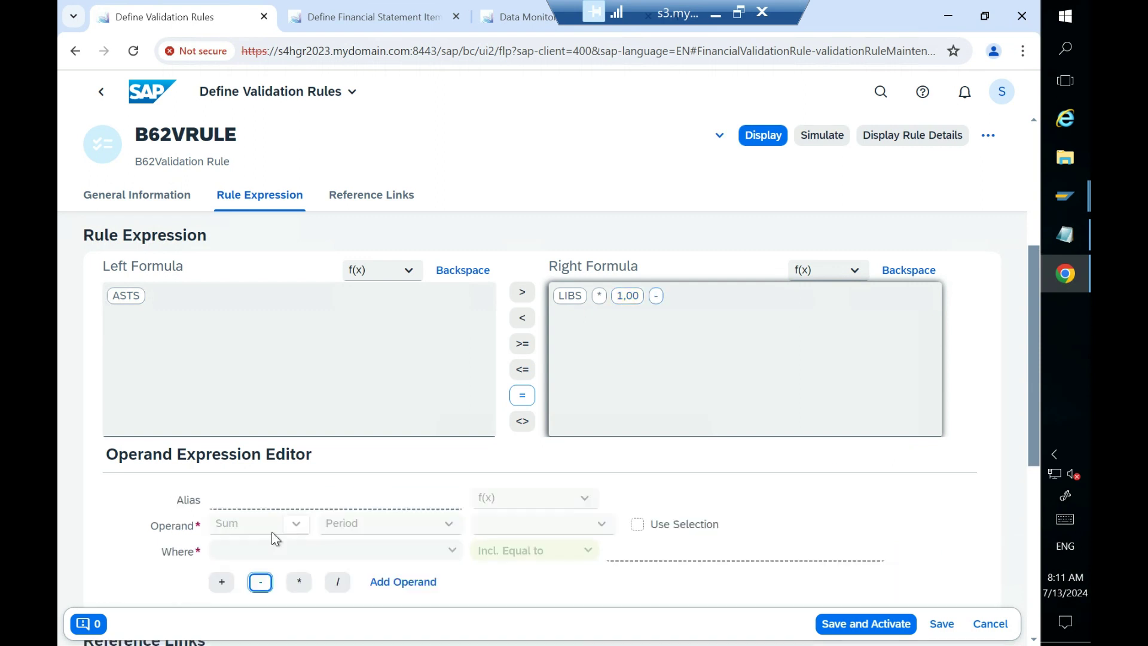
left_click(937, 623)
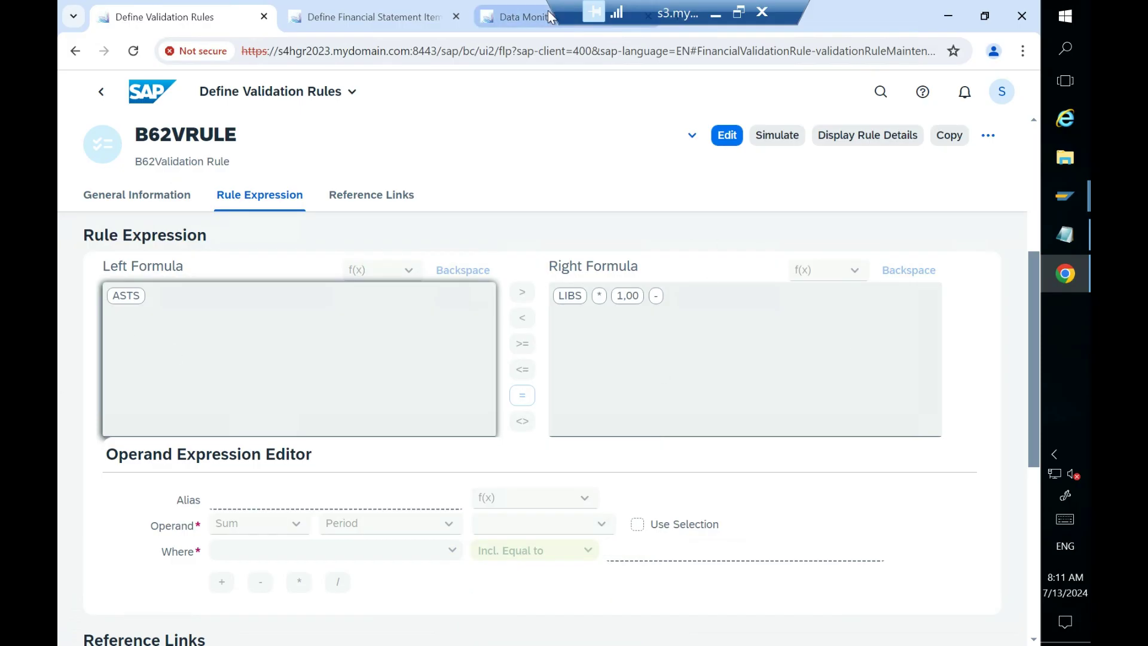
Step: Look at the Data Monitor for the BAL_US group and simulate the B62VRULE rule
left_click_drag(699, 9, 918, 8)
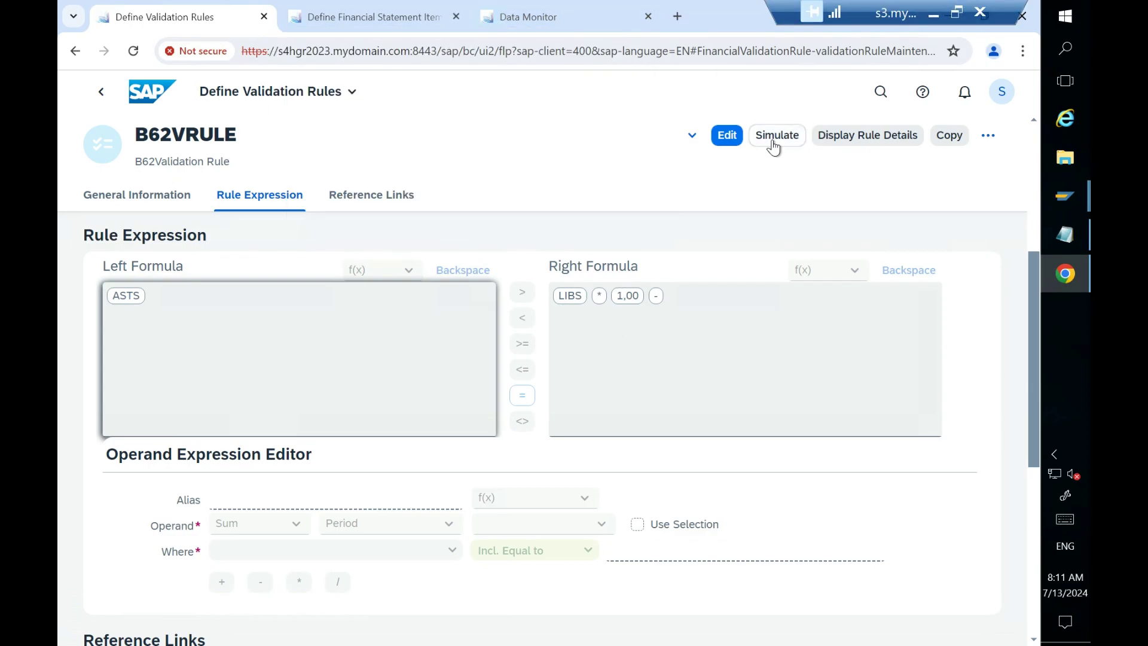
left_click(526, 17)
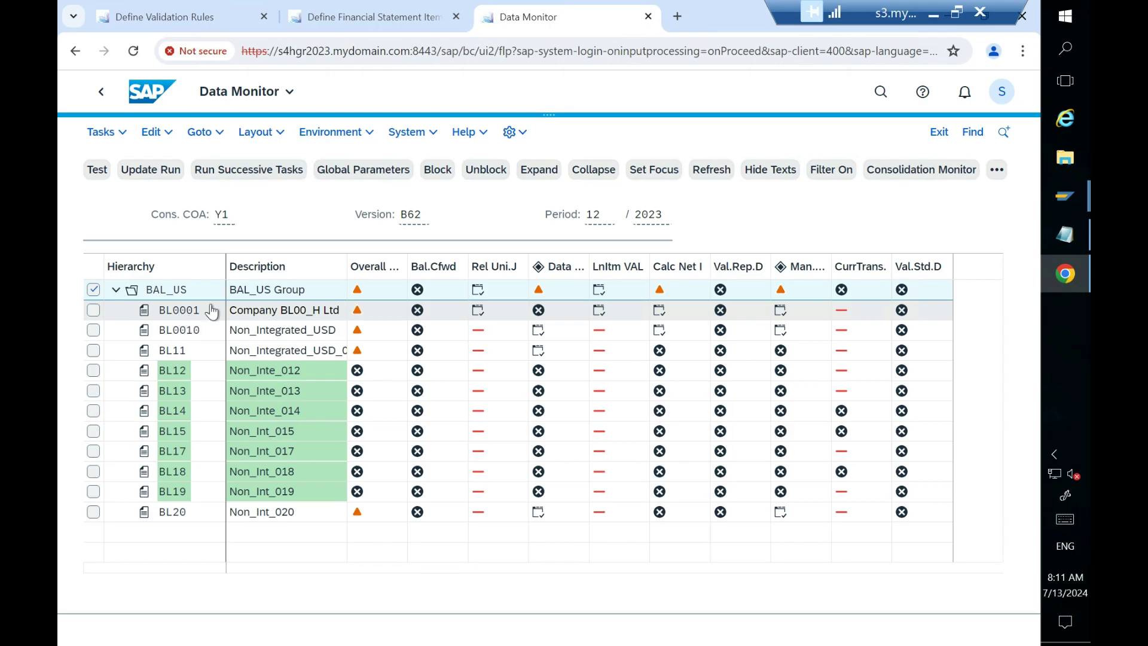
left_click(356, 14)
left_click(168, 17)
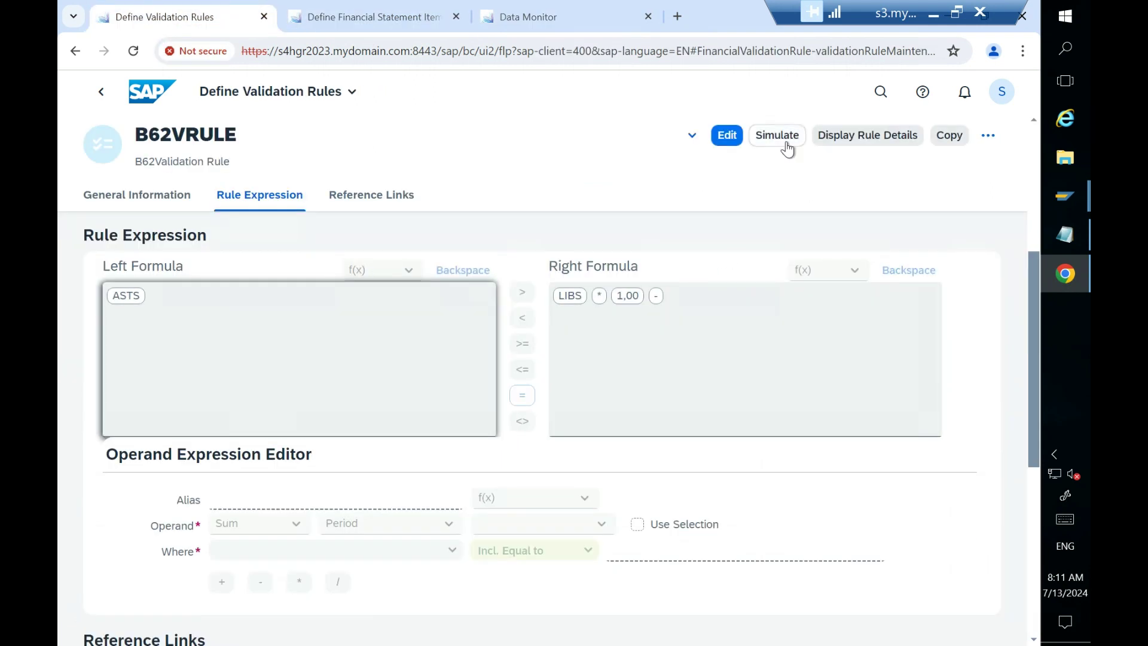
left_click(787, 144)
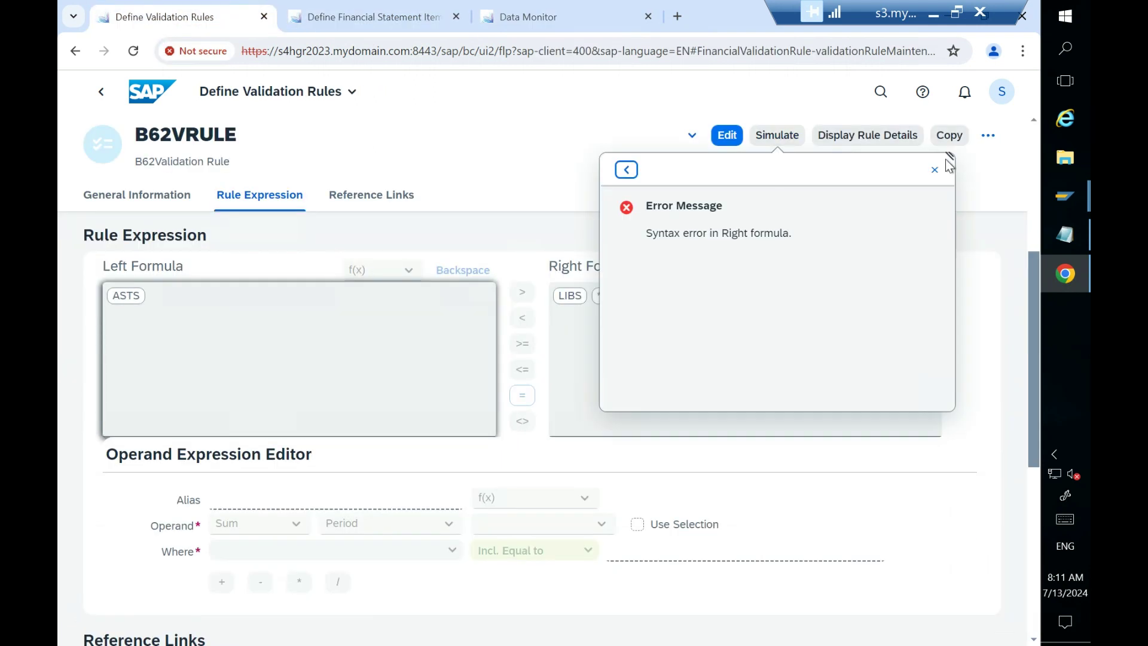
left_click(936, 171)
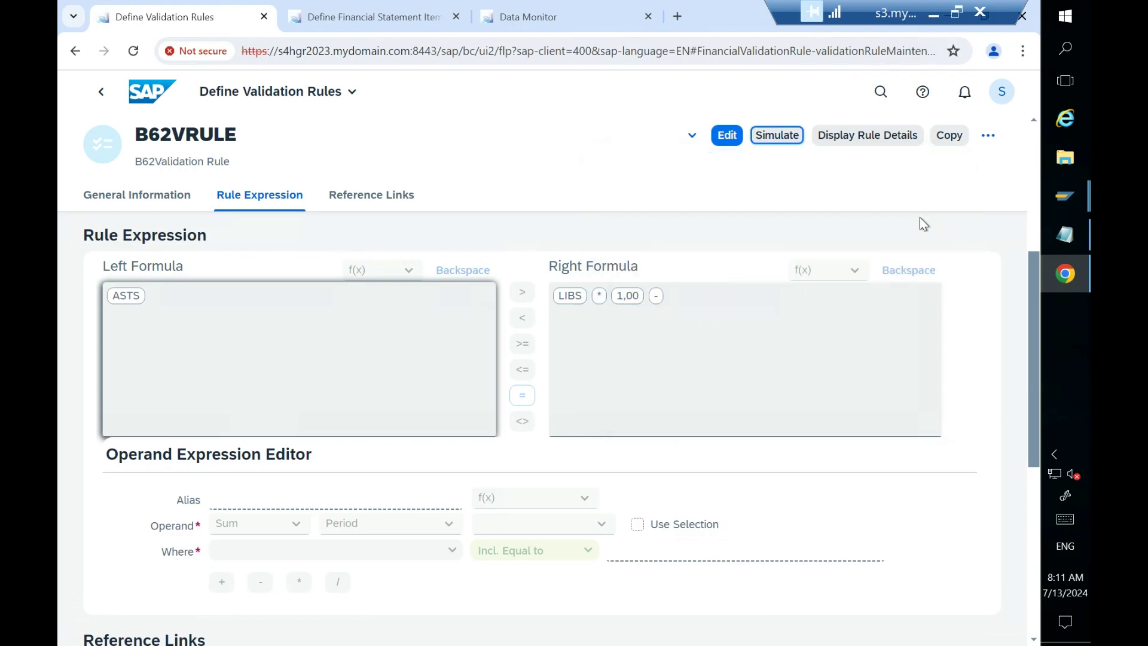
mouse_move(1031, 281)
left_mouse_down()
mouse_move(1031, 323)
mouse_move(1031, 279)
left_mouse_up()
left_click(721, 142)
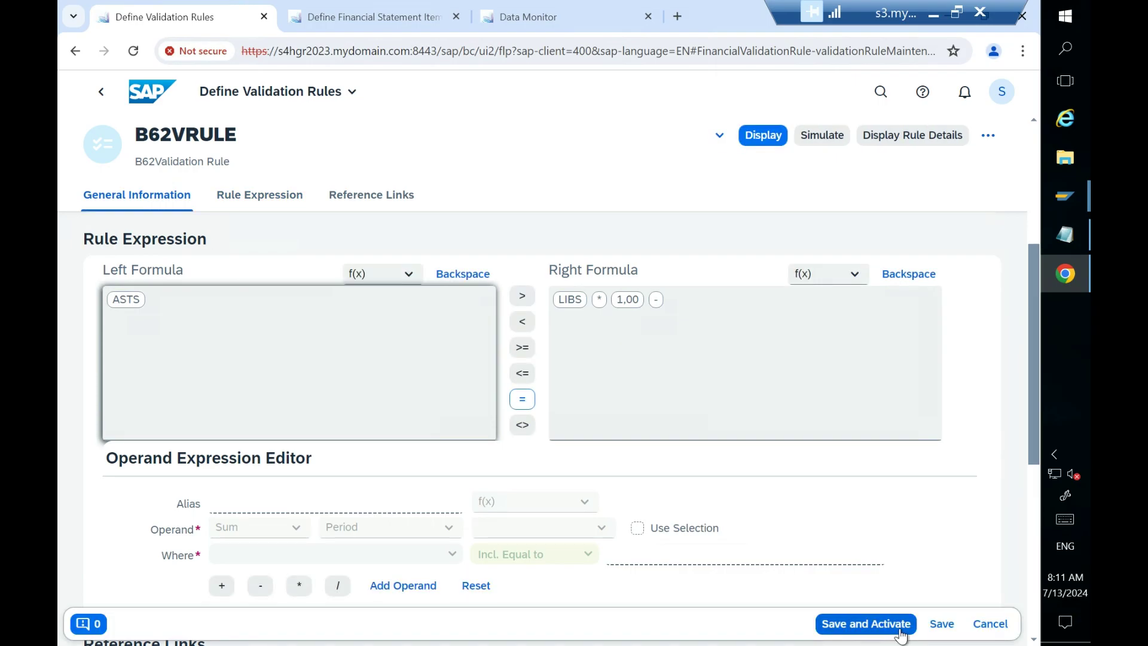
left_click(991, 623)
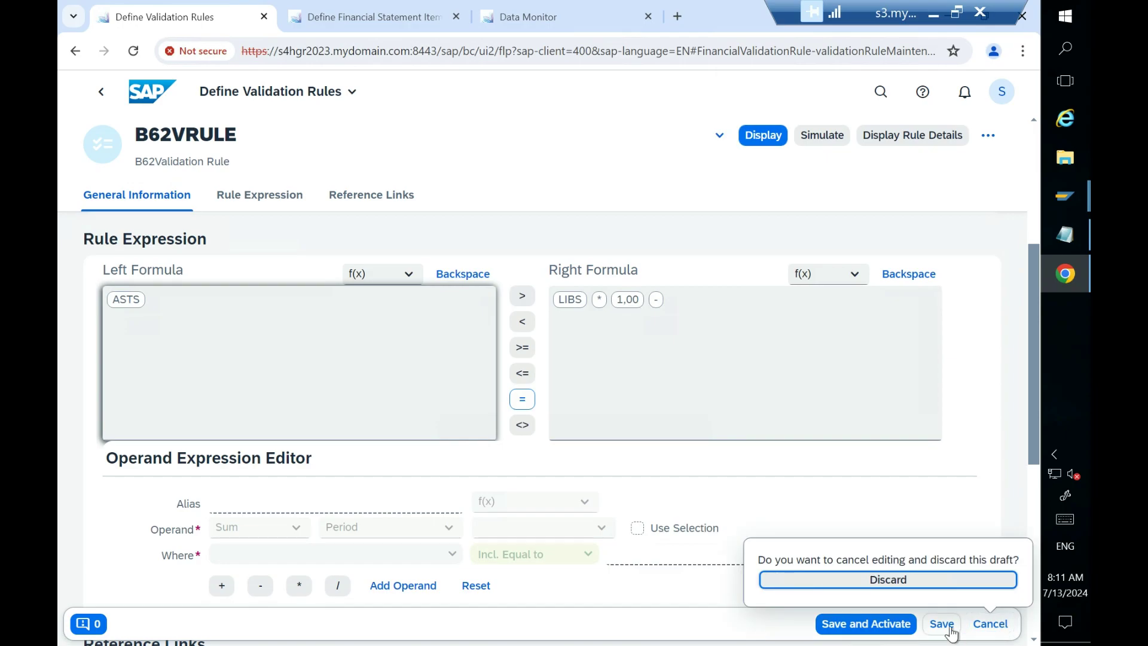
left_click(900, 585)
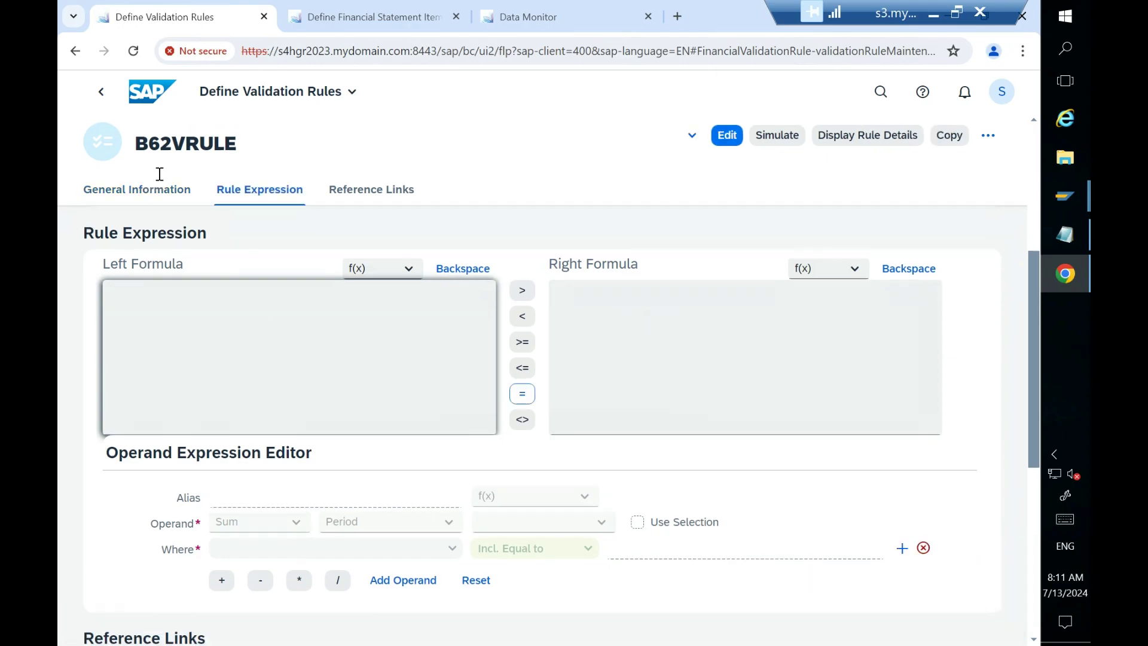
Step: Open the existing rule B60VD for editing in full screen and examine its rule expression
left_click(101, 92)
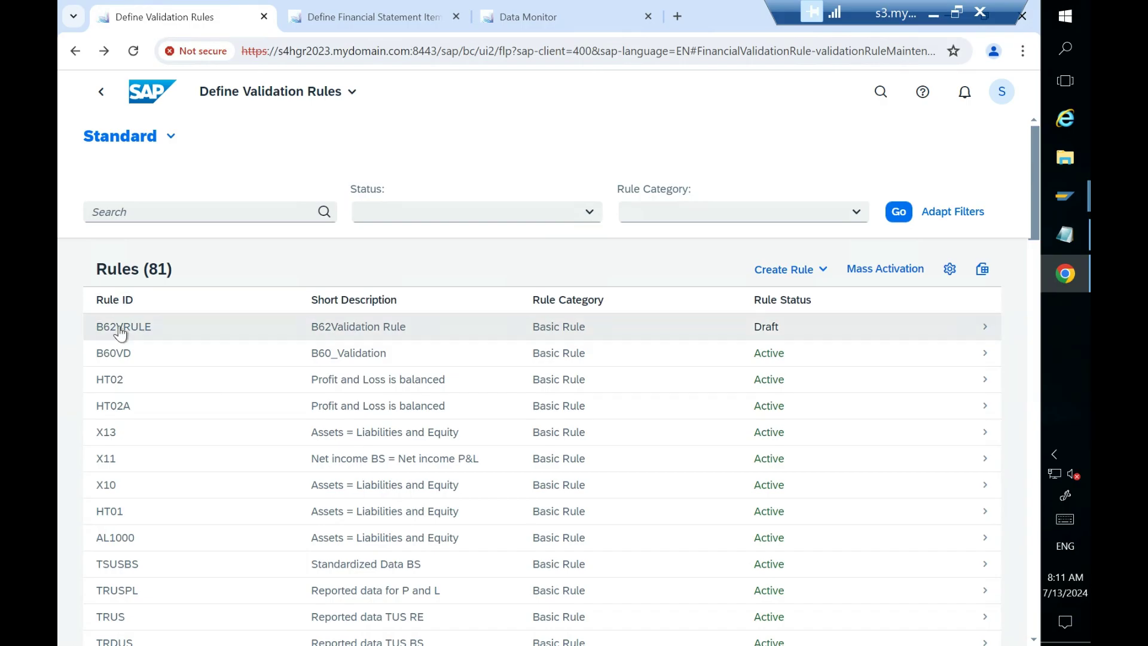
left_click(131, 360)
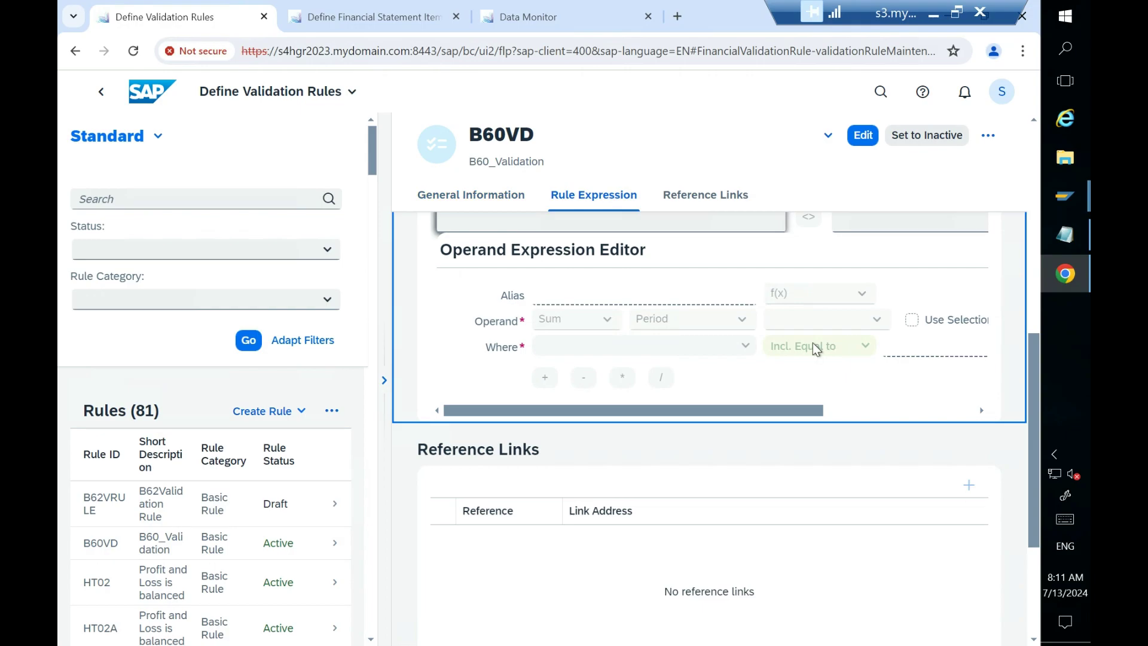
left_click(862, 145)
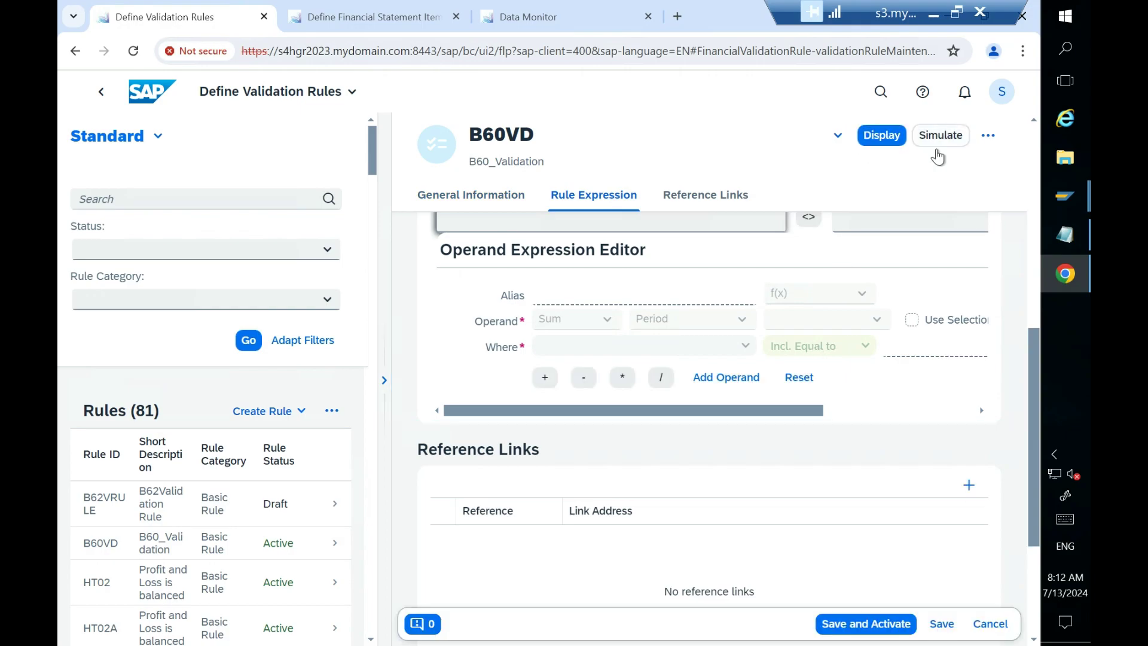
left_click(987, 135)
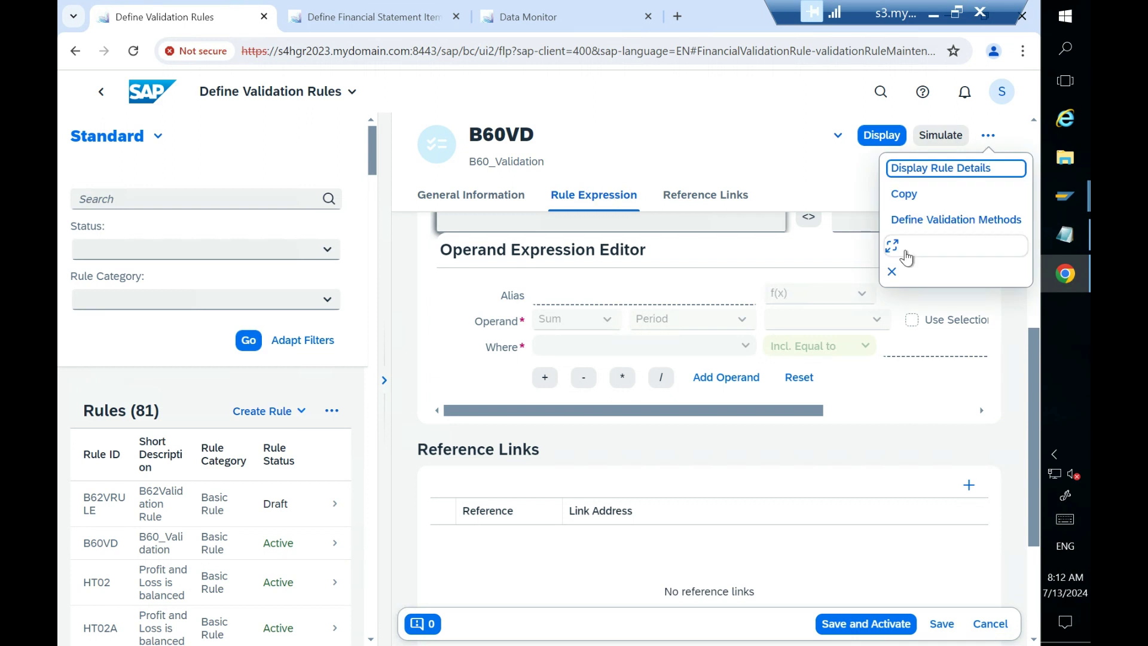
left_click(905, 256)
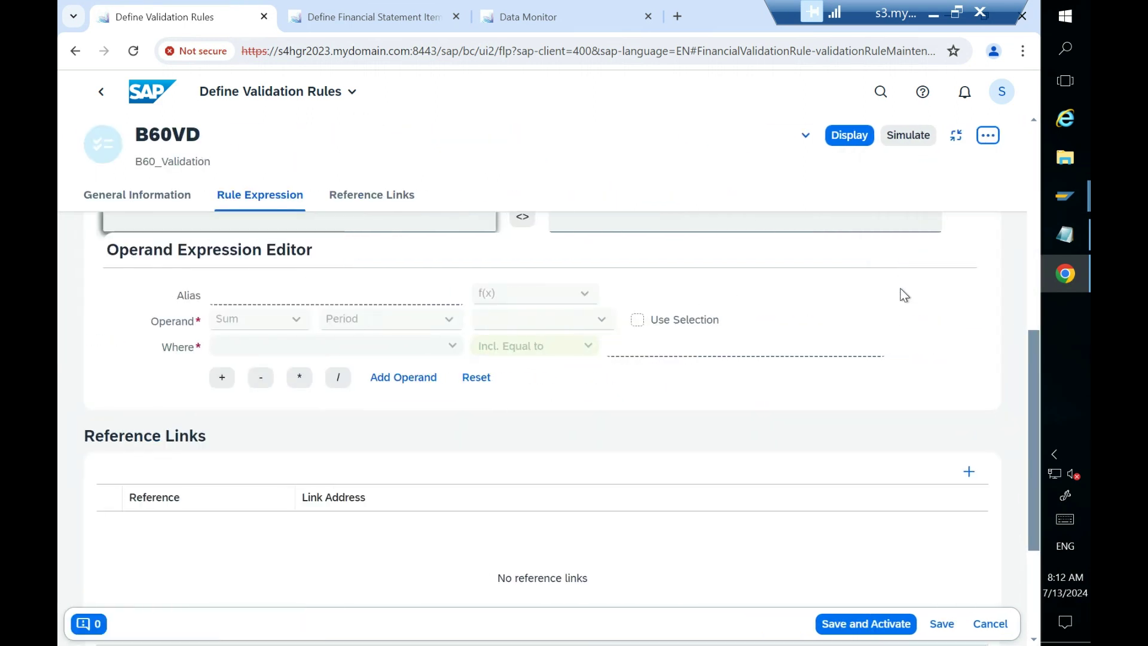
scroll(1031, 332, "up", 3)
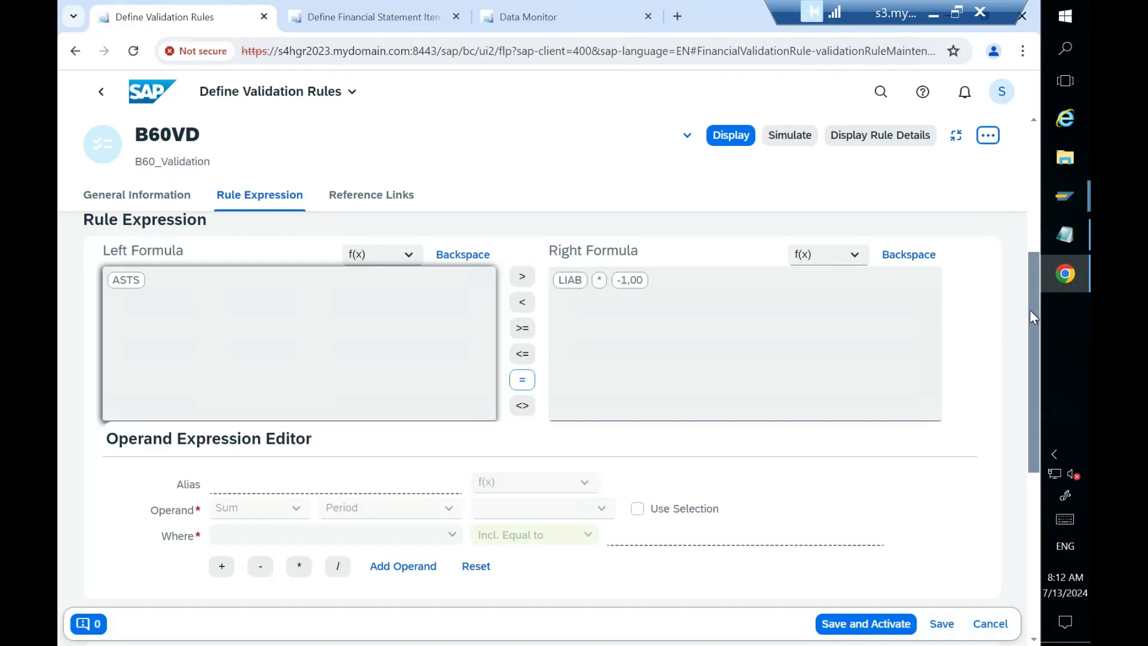
Step: Review the rule expression of B60VD, then discard its editing draft and return the rule to display mode
left_click_drag(1031, 309, 1031, 264)
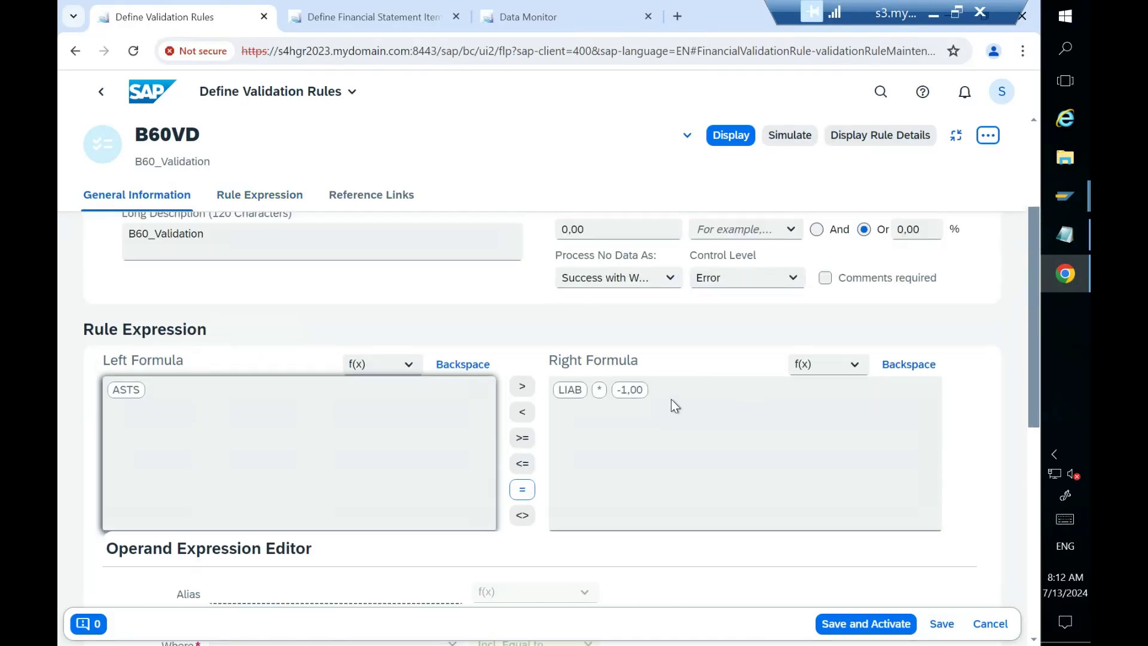
left_click(787, 139)
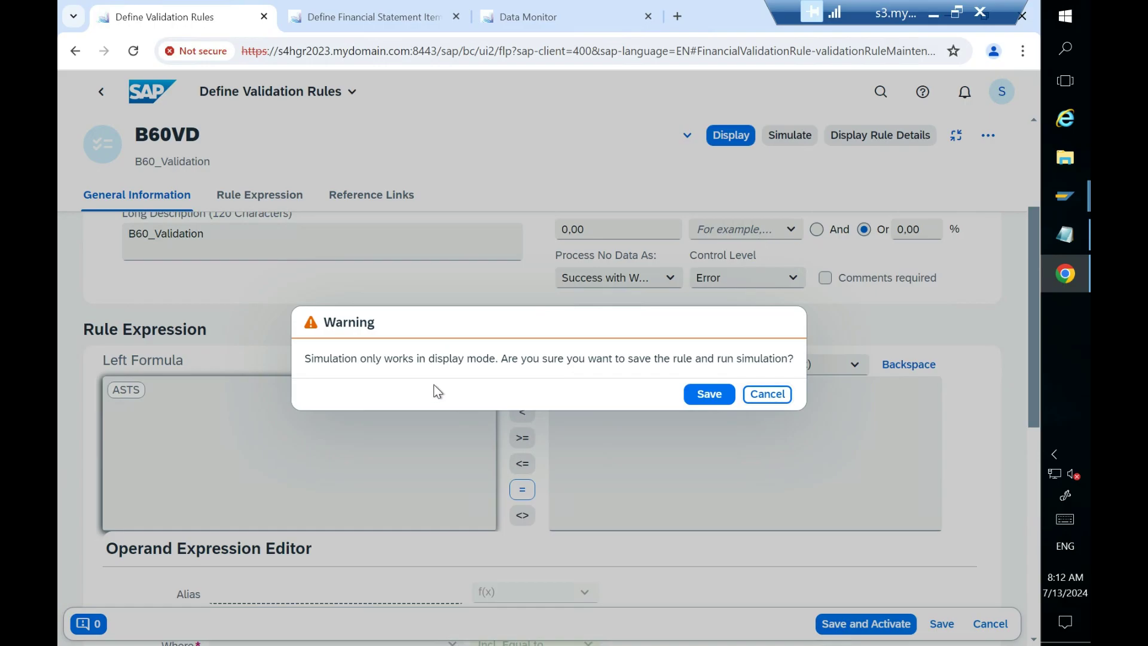
left_click(767, 394)
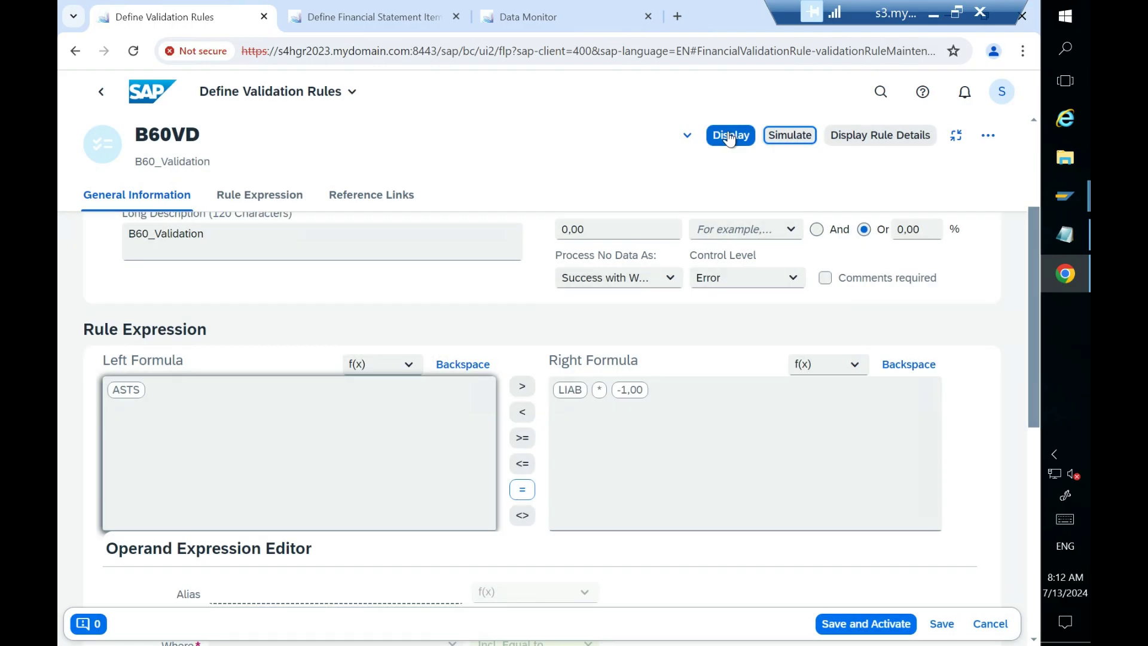
left_click(729, 137)
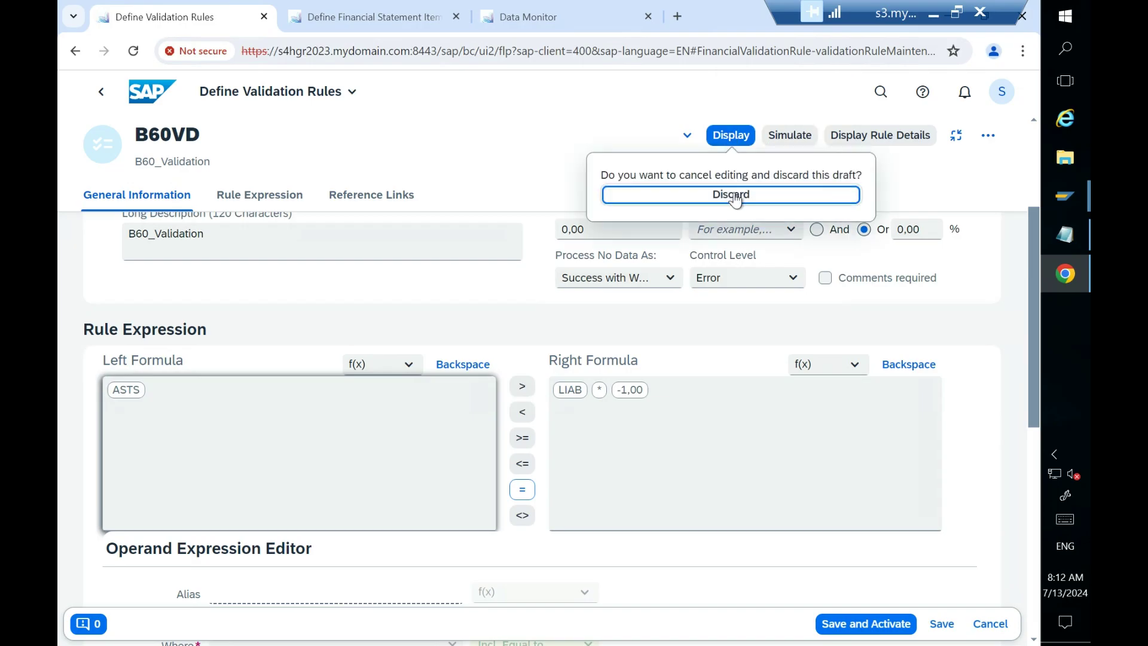
left_click(784, 141)
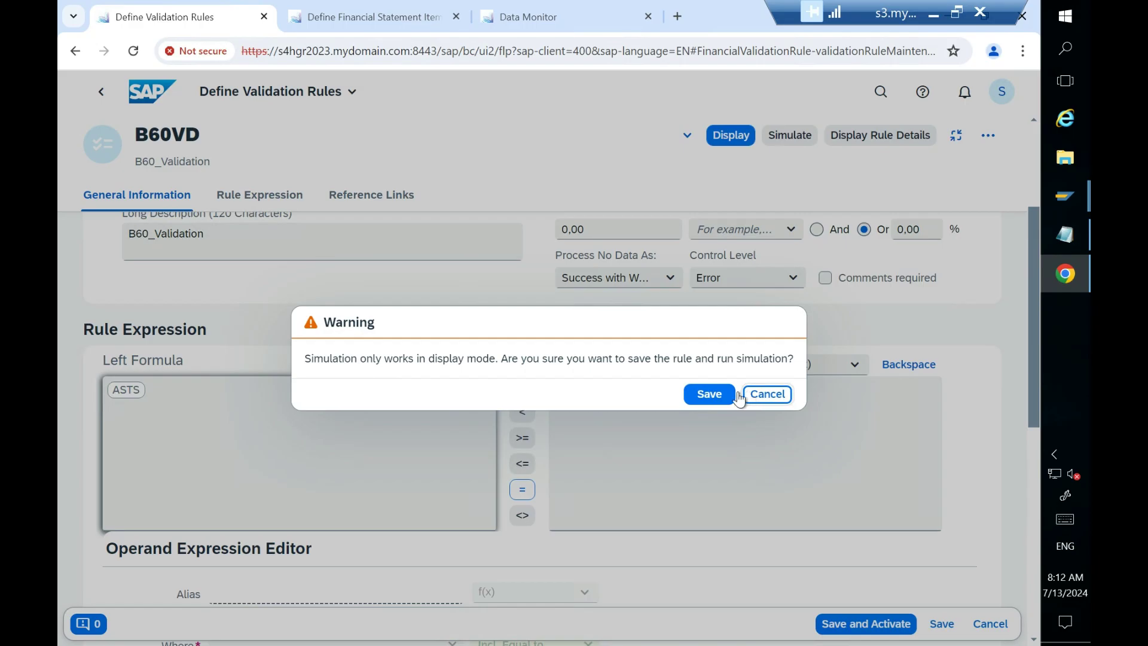
left_click(708, 394)
left_click(728, 141)
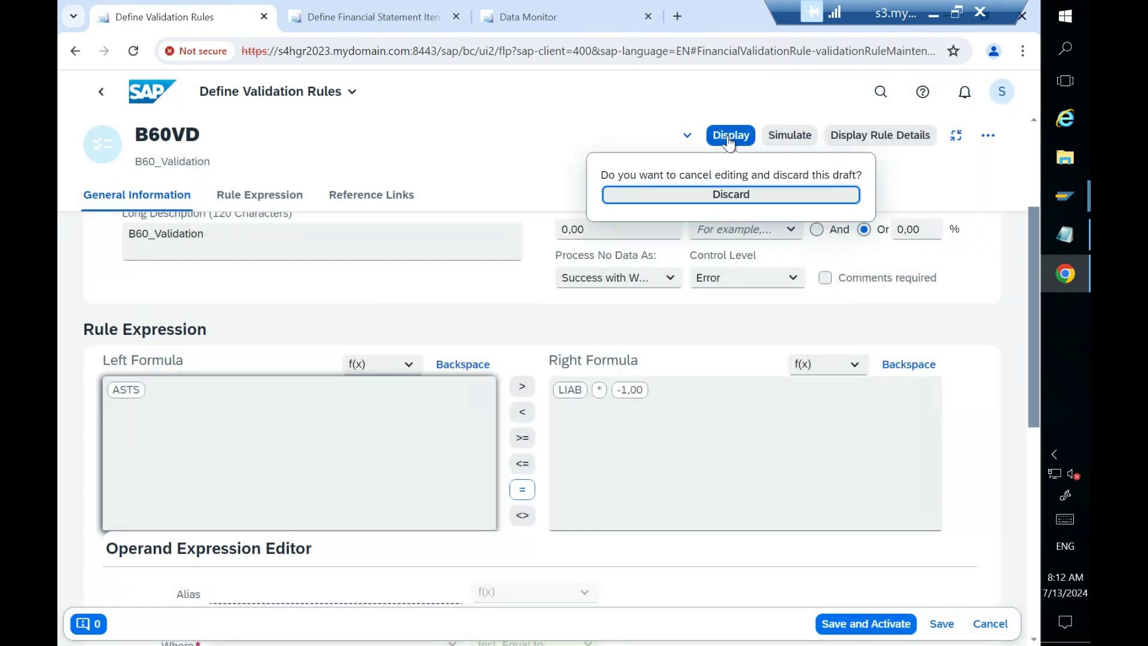
left_click(727, 195)
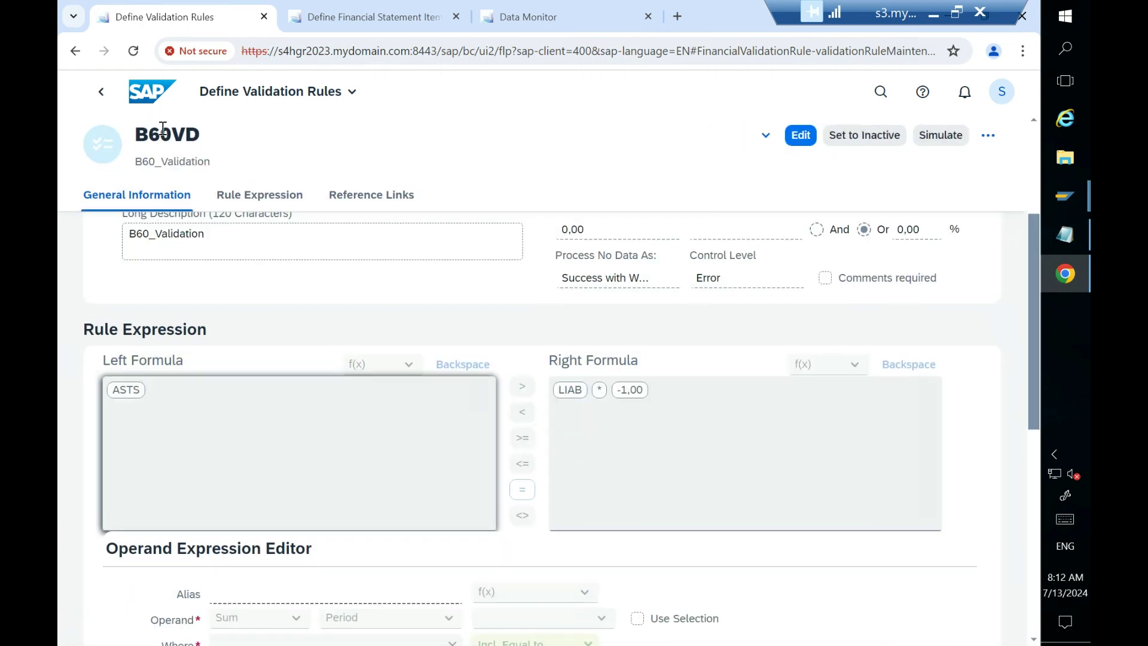
Step: Try to simulate rule B60VD for consolidation unit BL001, consulting the Data Monitor for the unit codes
left_click(830, 141)
left_click(779, 143)
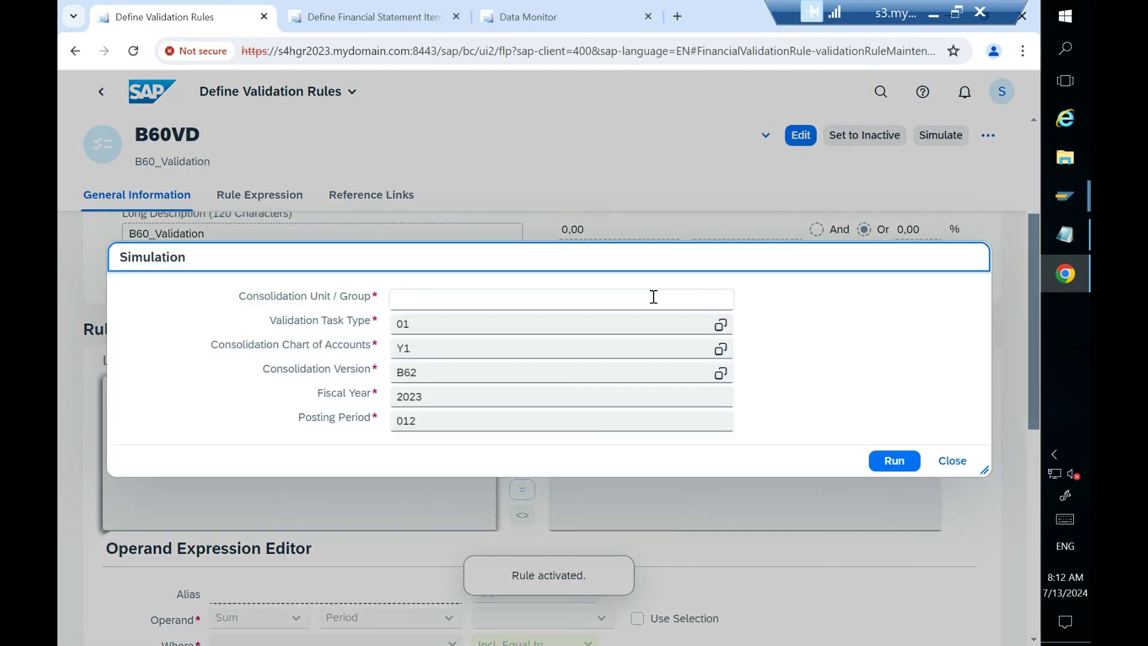
left_click(564, 308)
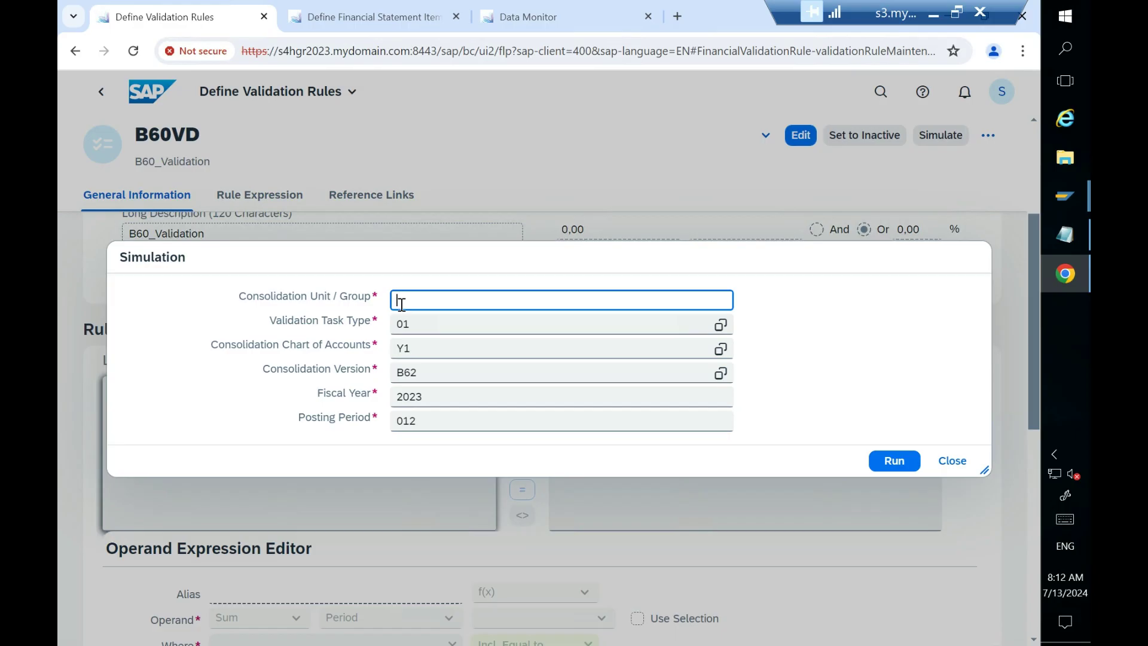
left_click(369, 9)
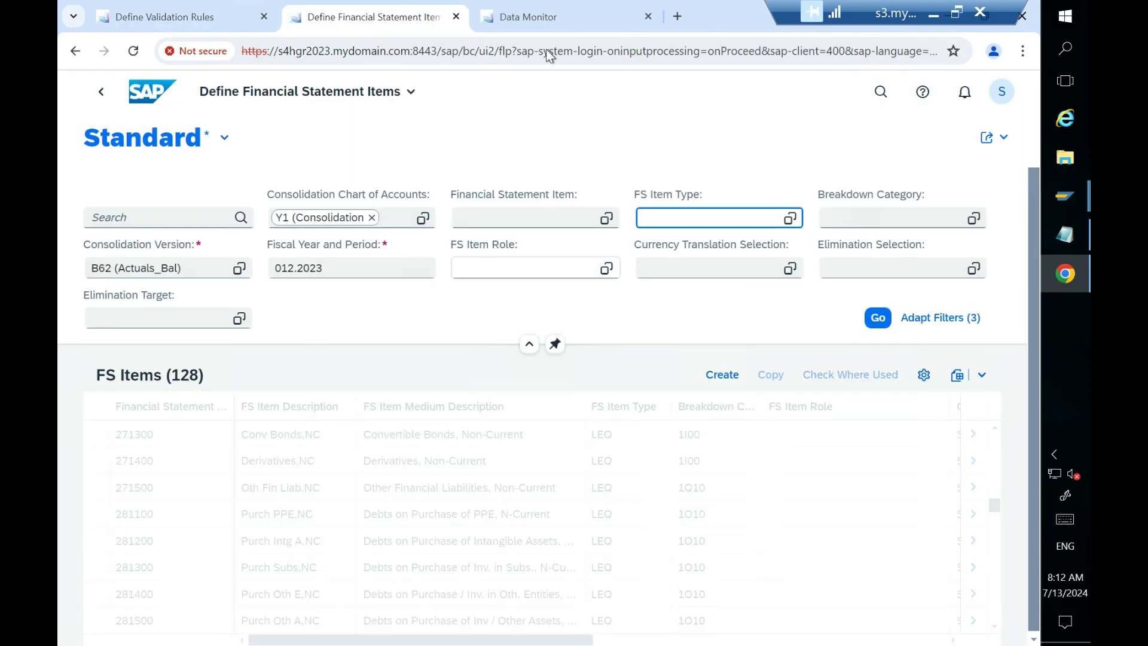
left_click(547, 20)
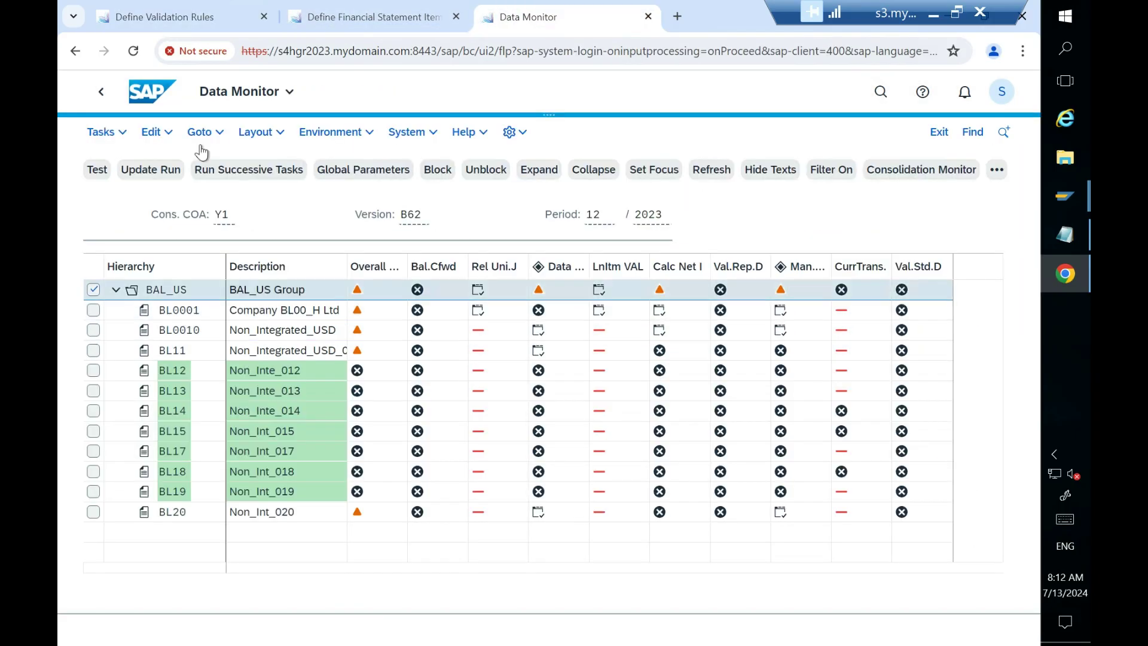
left_click(203, 14)
type("BL001")
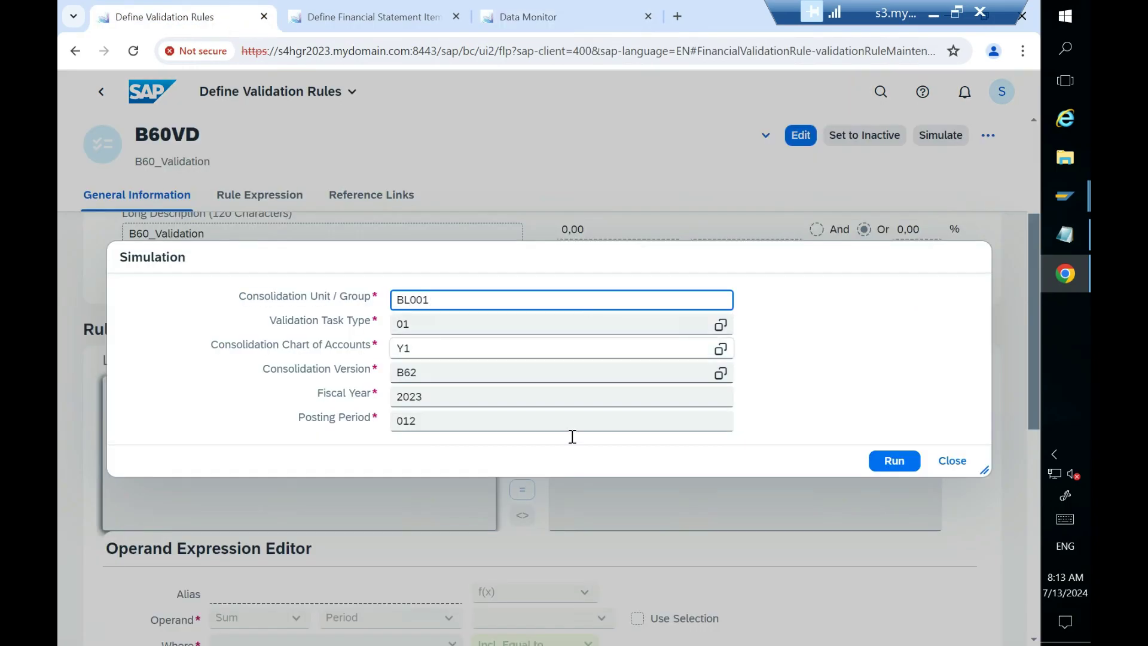
left_click(904, 463)
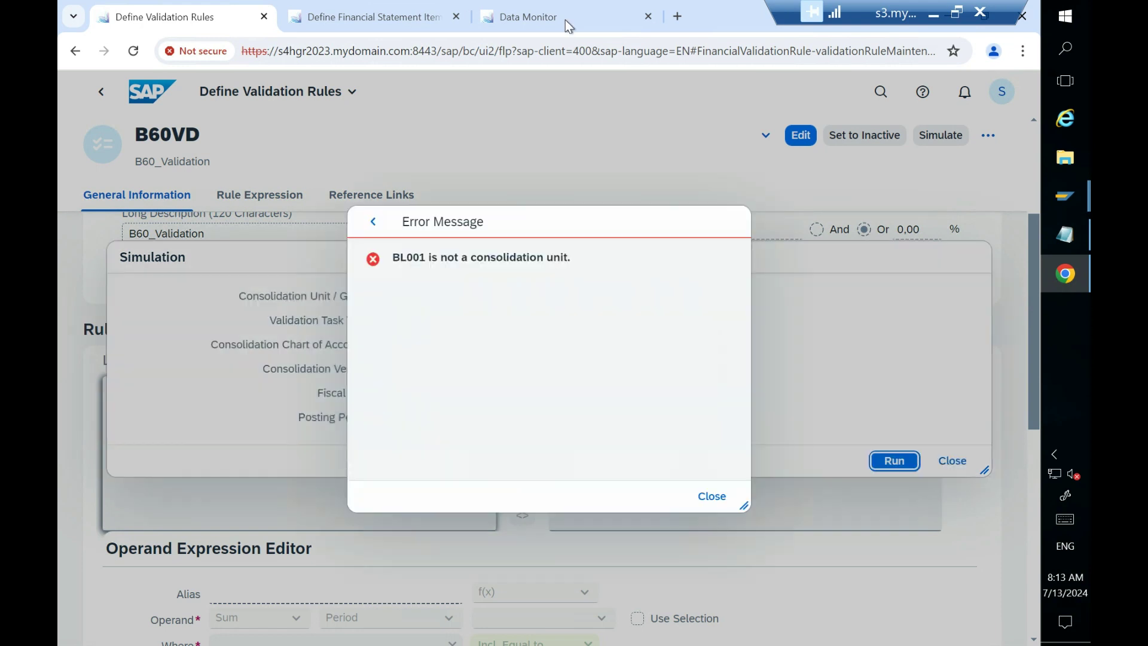
Step: Correct the simulation's consolidation unit to BL0001, checking it against the Data Monitor hierarchy, and run the B60VD simulation
left_click(565, 19)
left_click(361, 23)
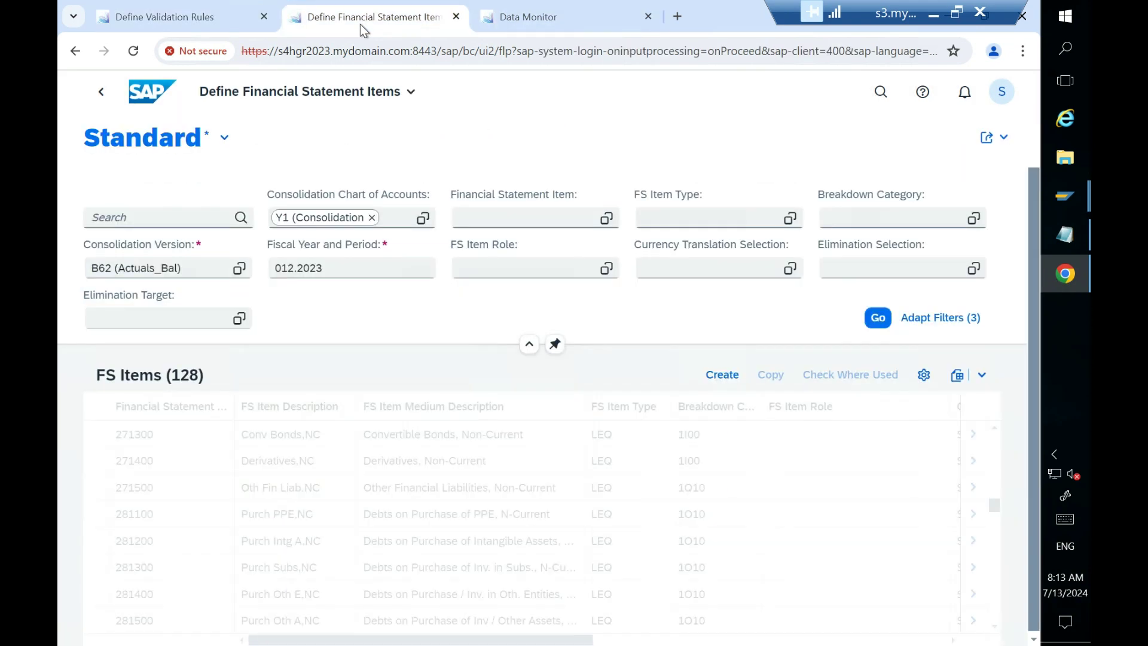
left_click(206, 10)
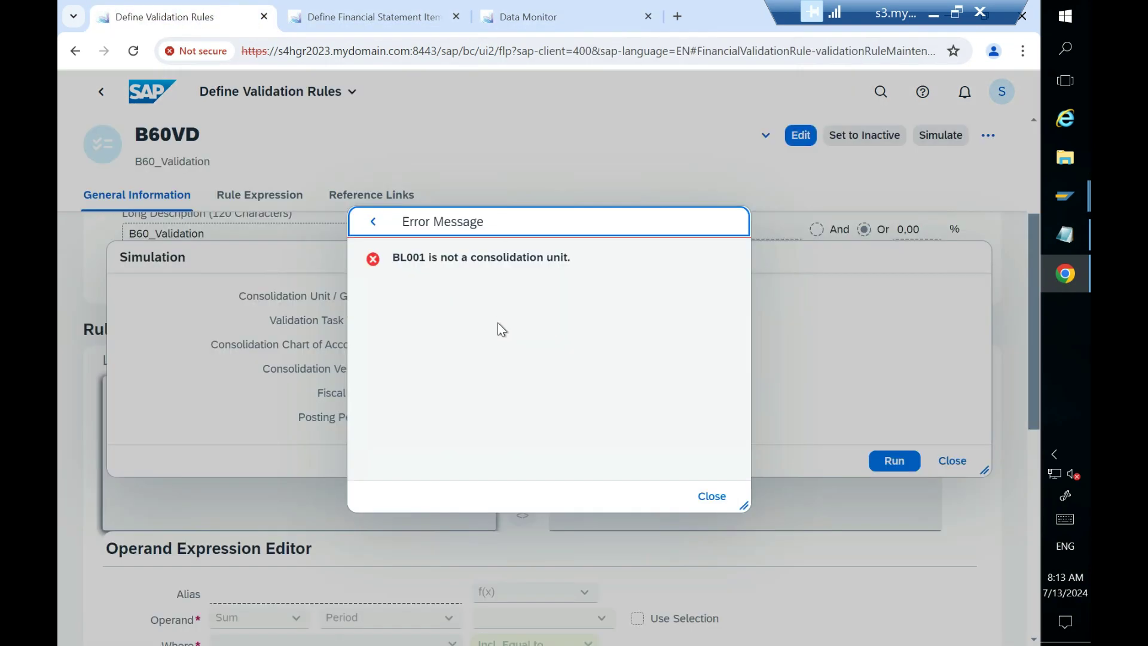
left_click(732, 498)
left_click(490, 302)
left_click(529, 17)
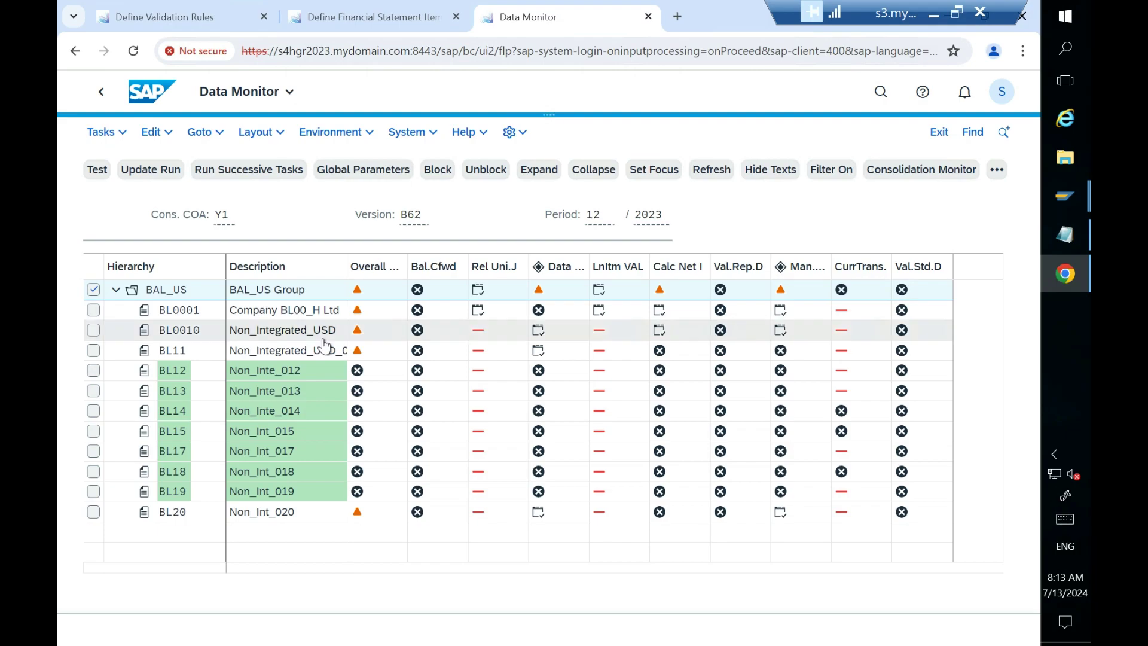
left_click(118, 20)
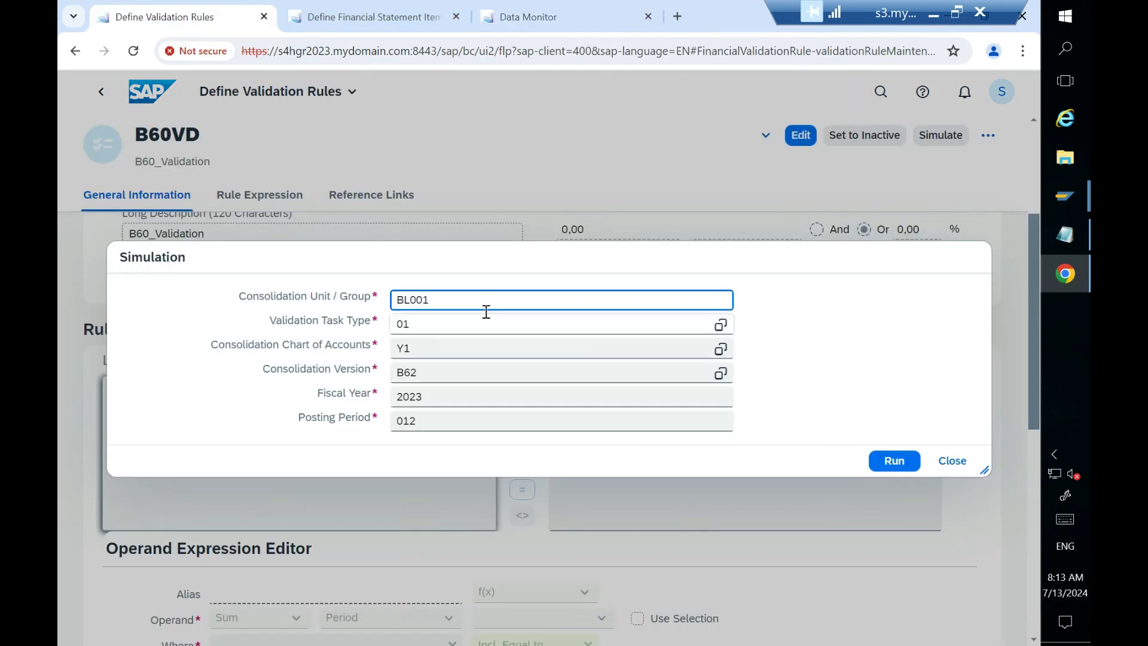
type("0")
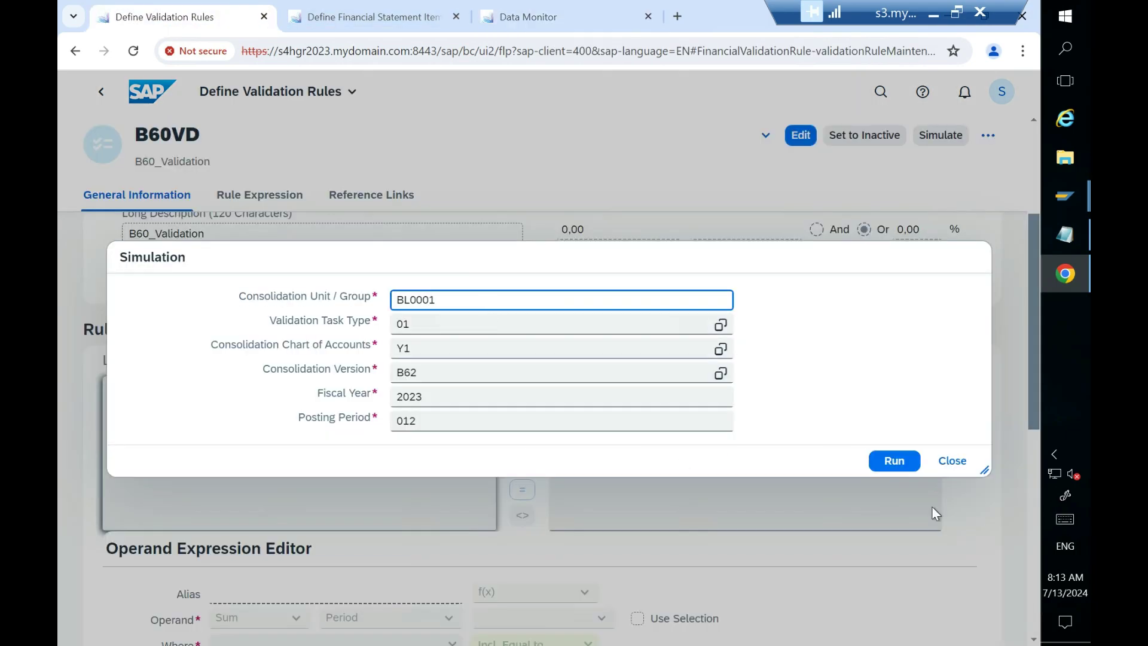
left_click(894, 461)
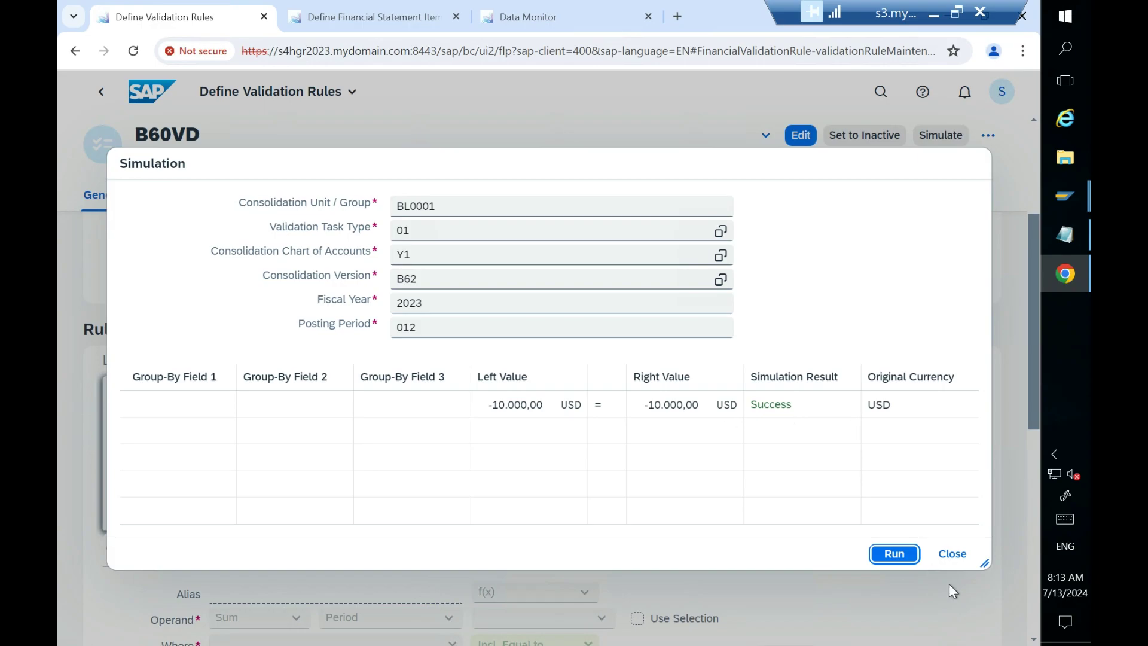
left_click(895, 556)
left_click(895, 461)
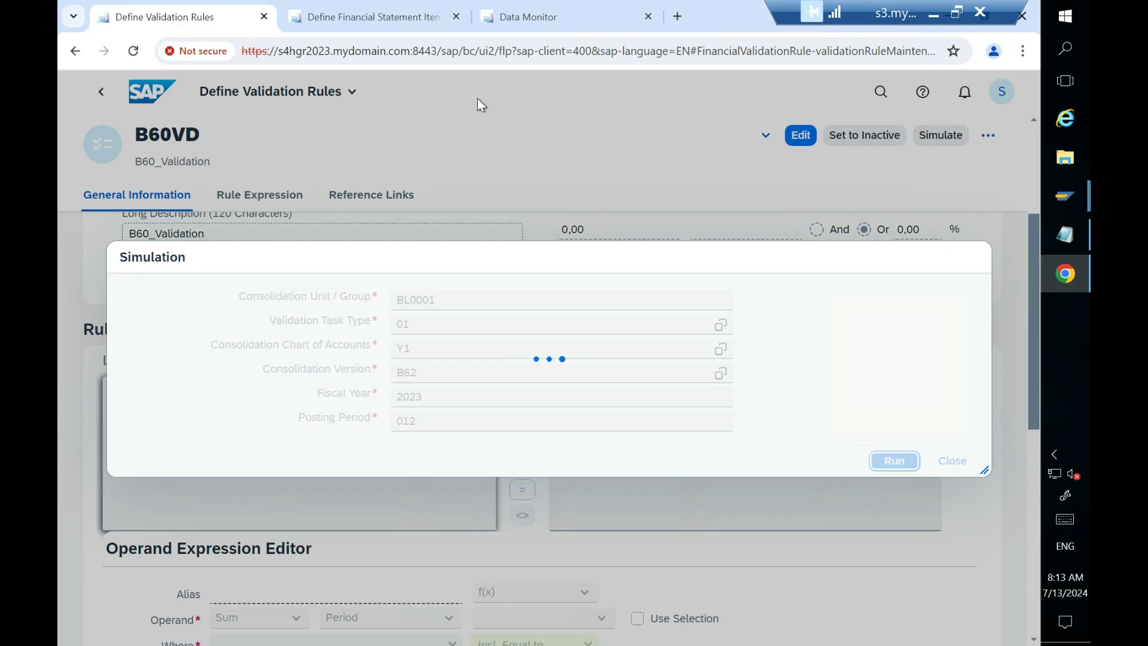
Step: Simulate rule B60VD for consolidation unit BL20, compare the left and right values, and close the simulation
left_click(576, 3)
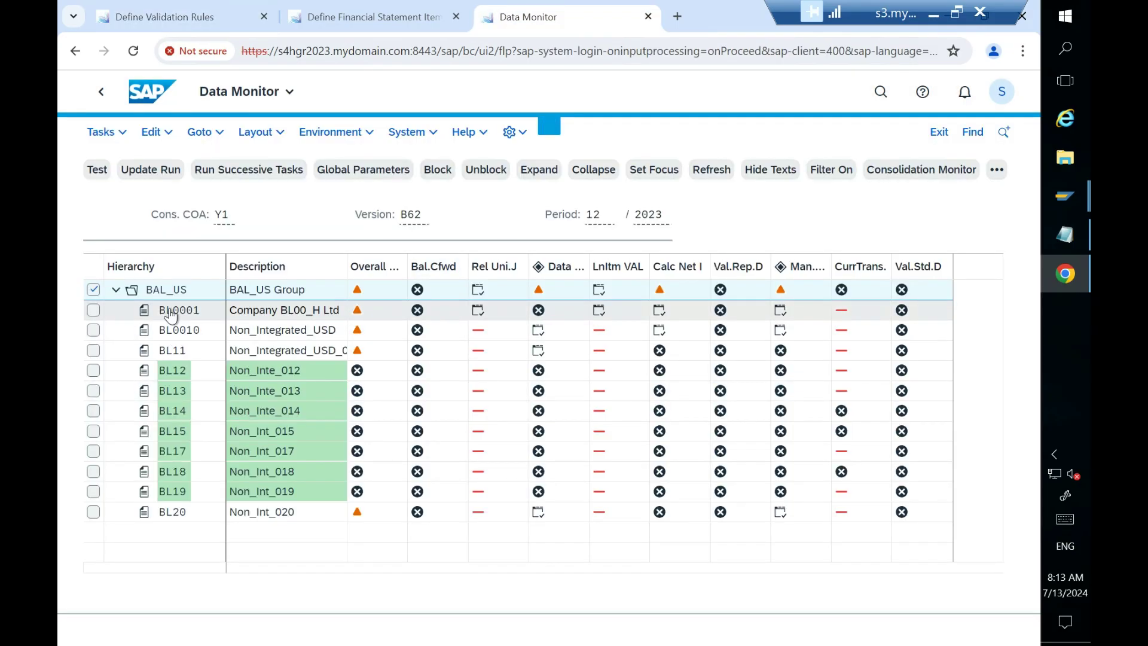
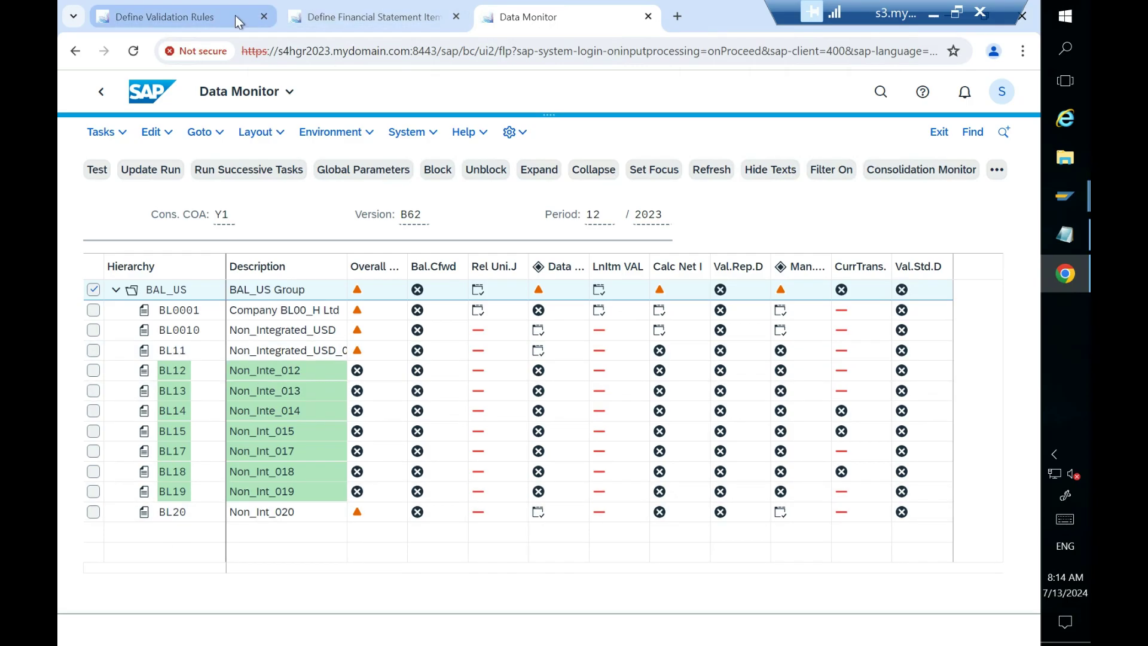
left_click(214, 15)
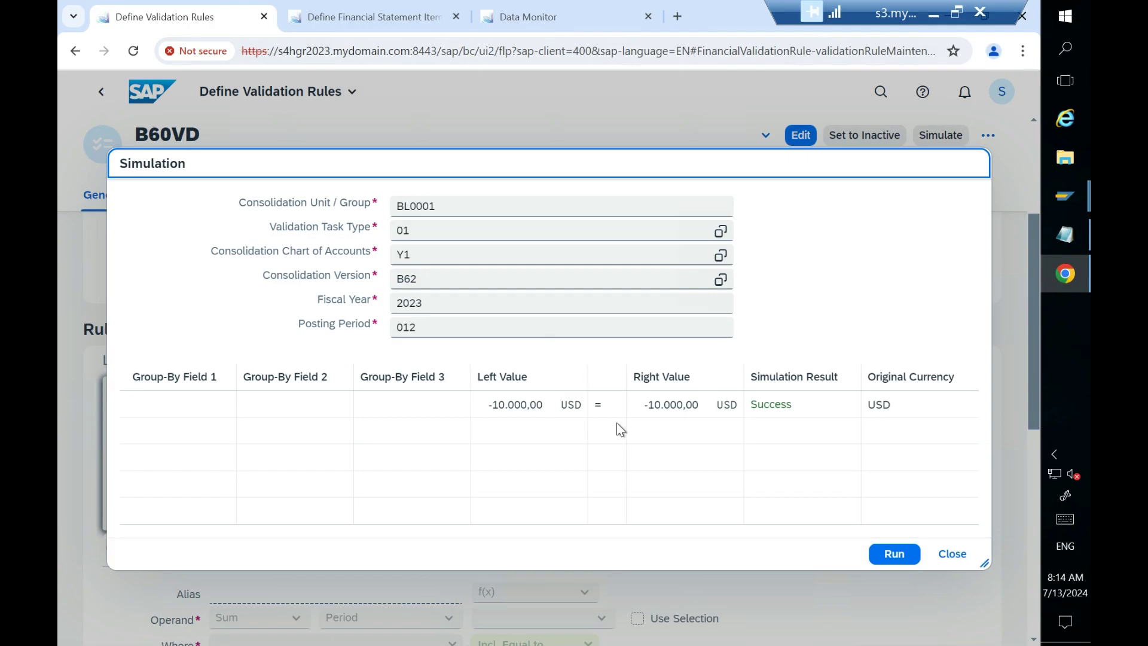
left_click(465, 207)
key("BackSpace")
key("BackSpace")
key("BackSpace")
key("BackSpace")
key("BackSpace")
key("BackSpace")
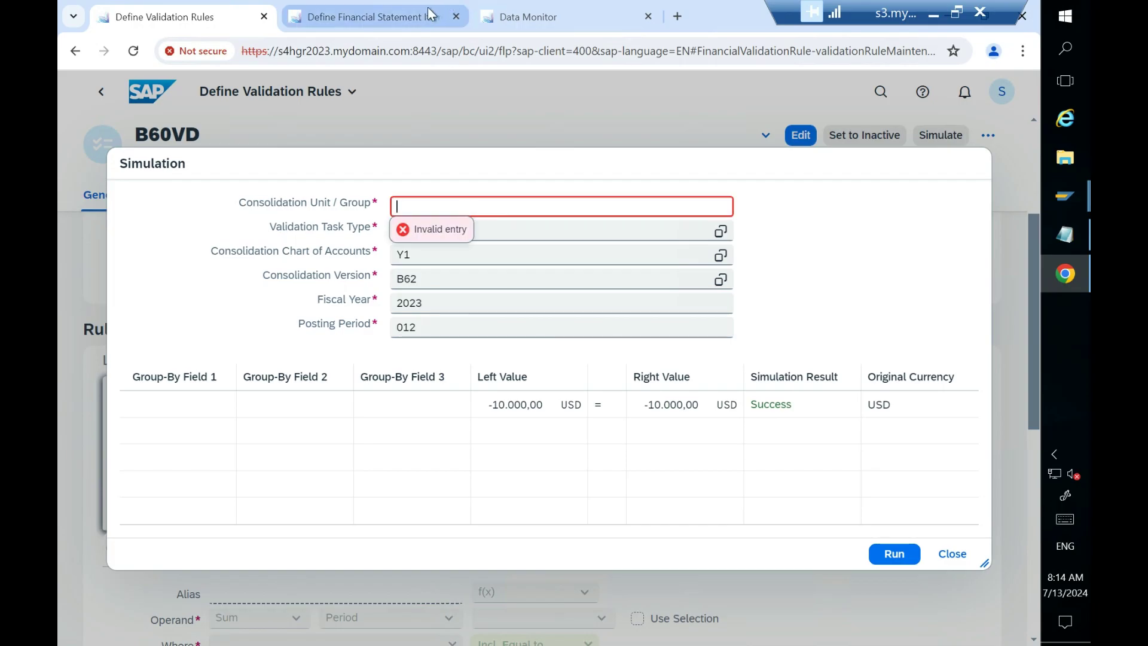
left_click(583, 22)
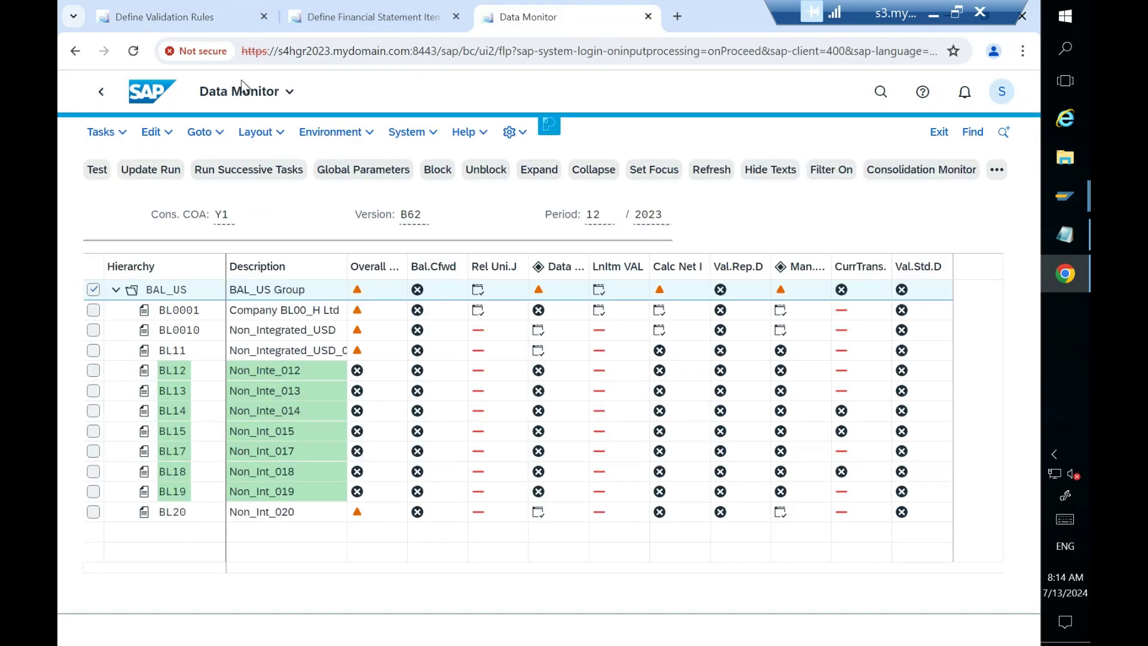
left_click(157, 17)
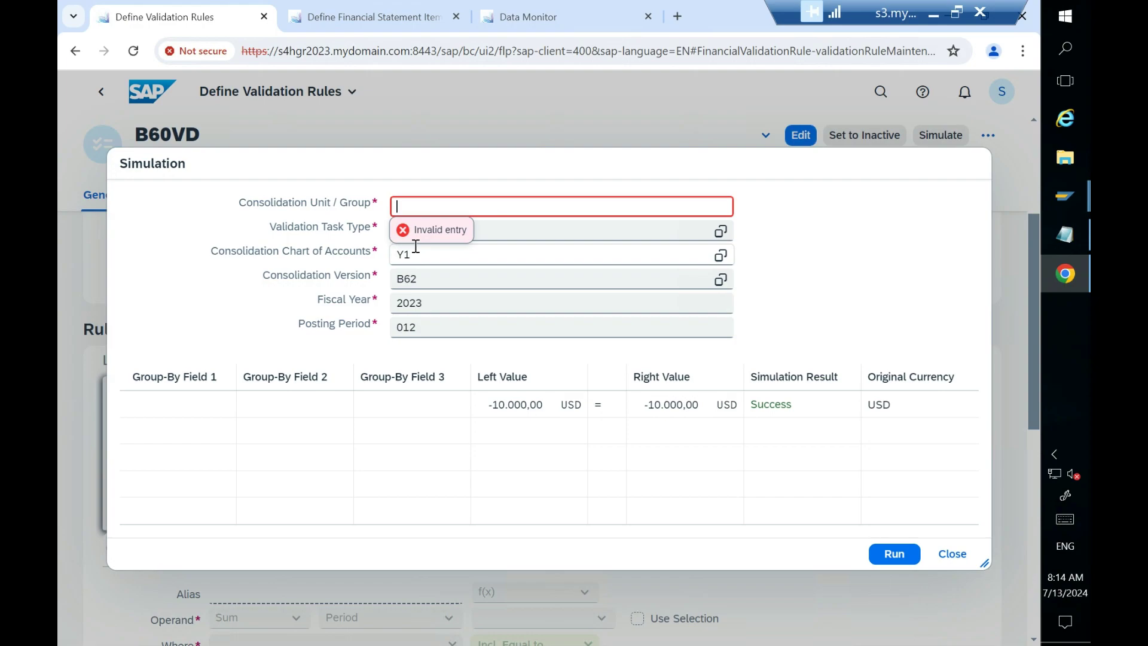
type("BL20")
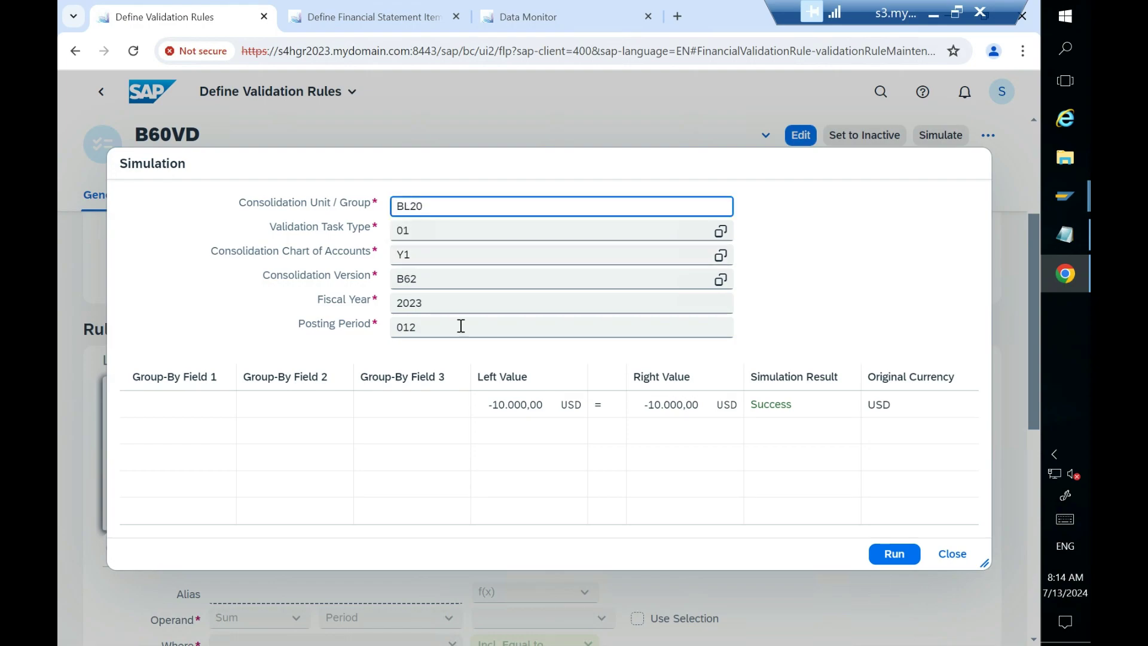
left_click(903, 556)
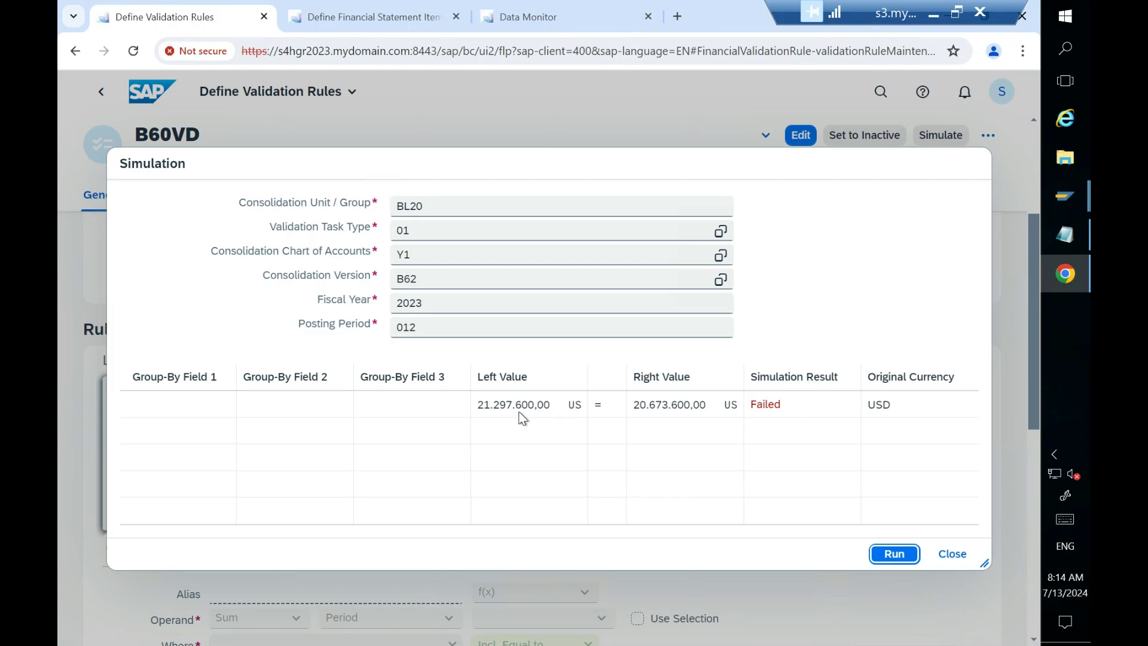
left_click_drag(478, 403, 555, 404)
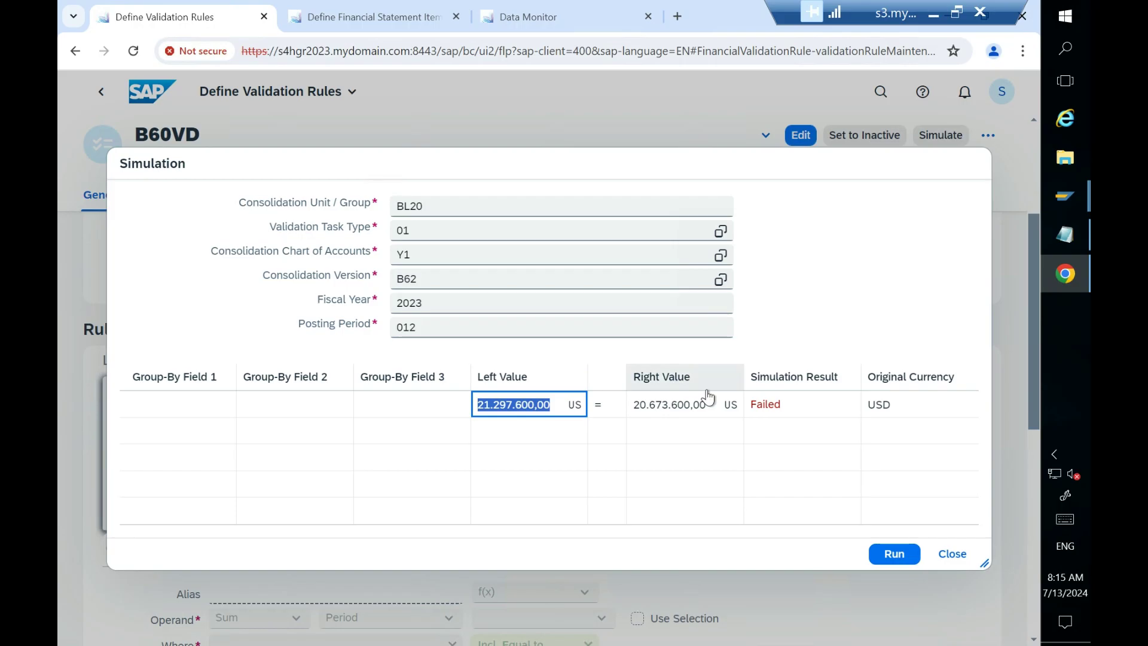
left_click(953, 556)
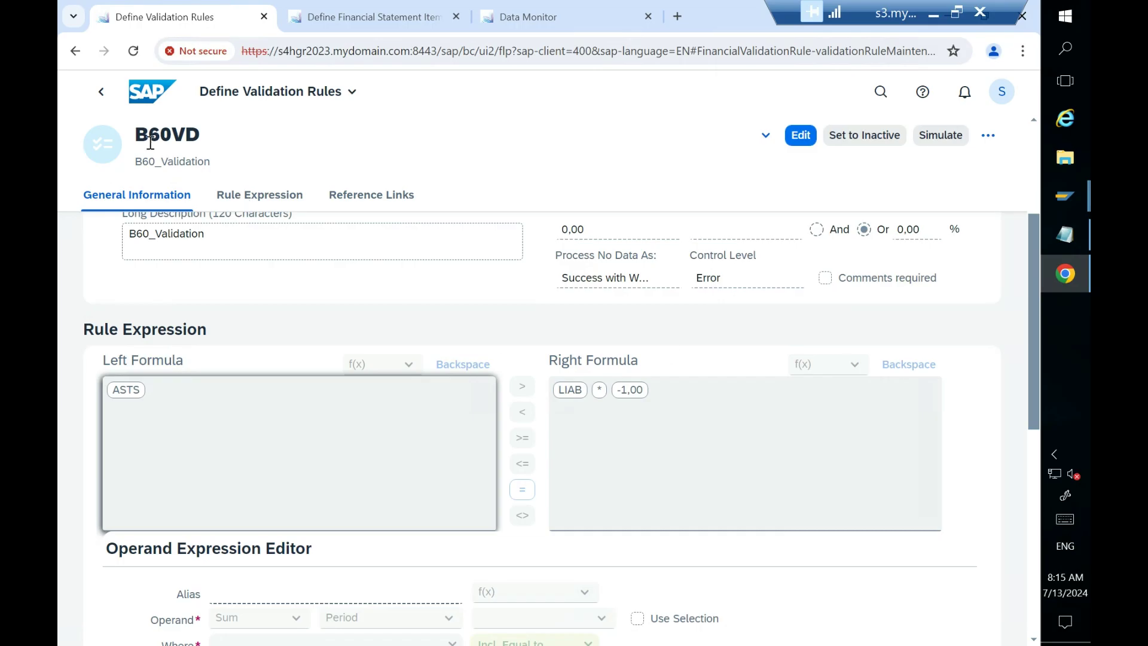
Step: Open the draft validation rule B62VRULE for editing from the rules list and delete it
left_click(102, 95)
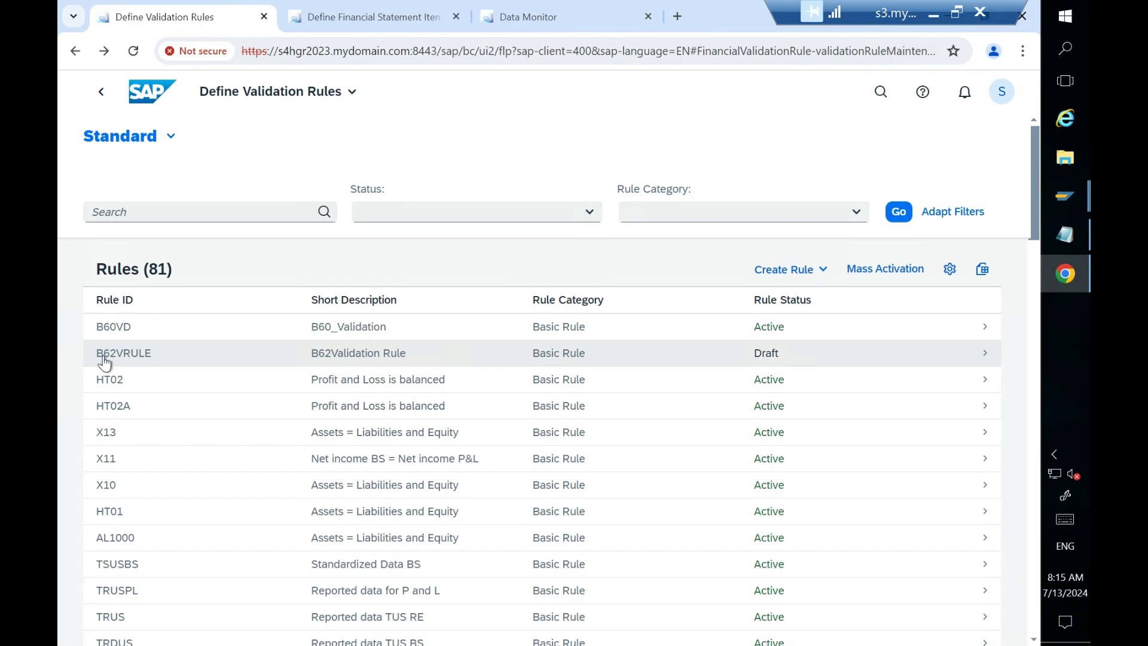
left_click(123, 327)
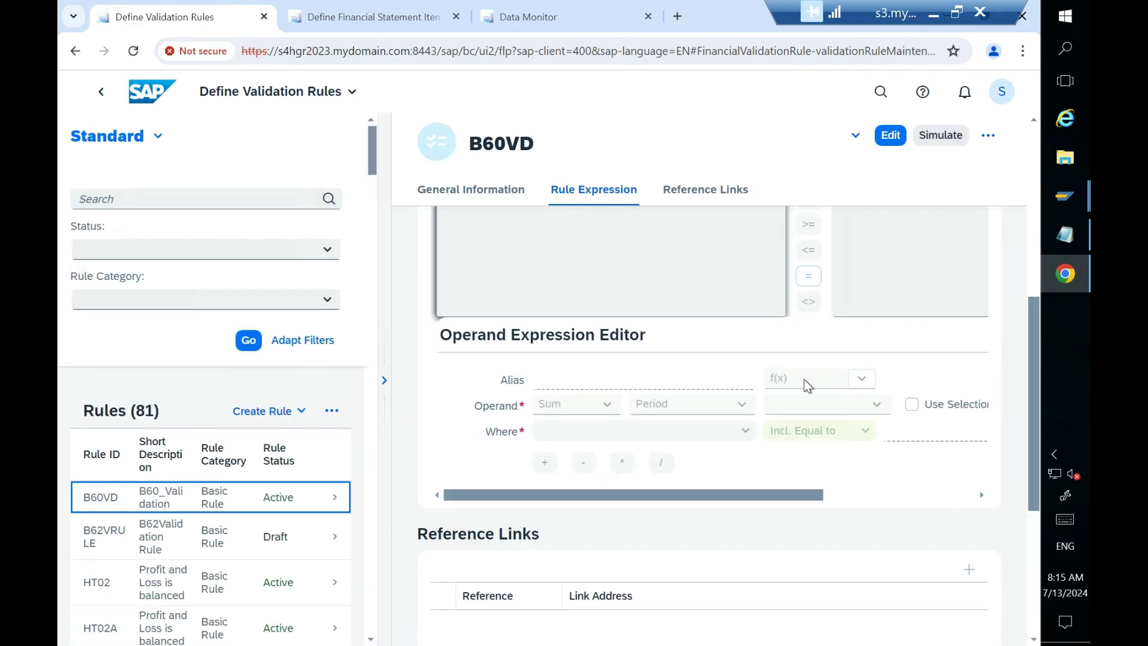
left_click(101, 92)
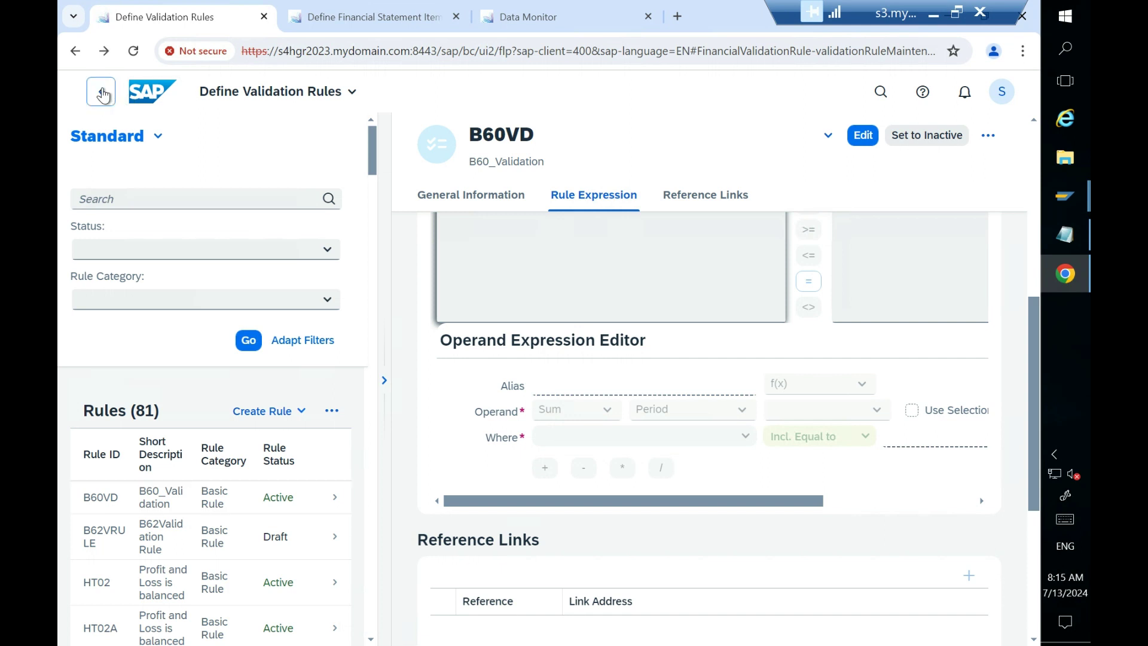
left_click(153, 356)
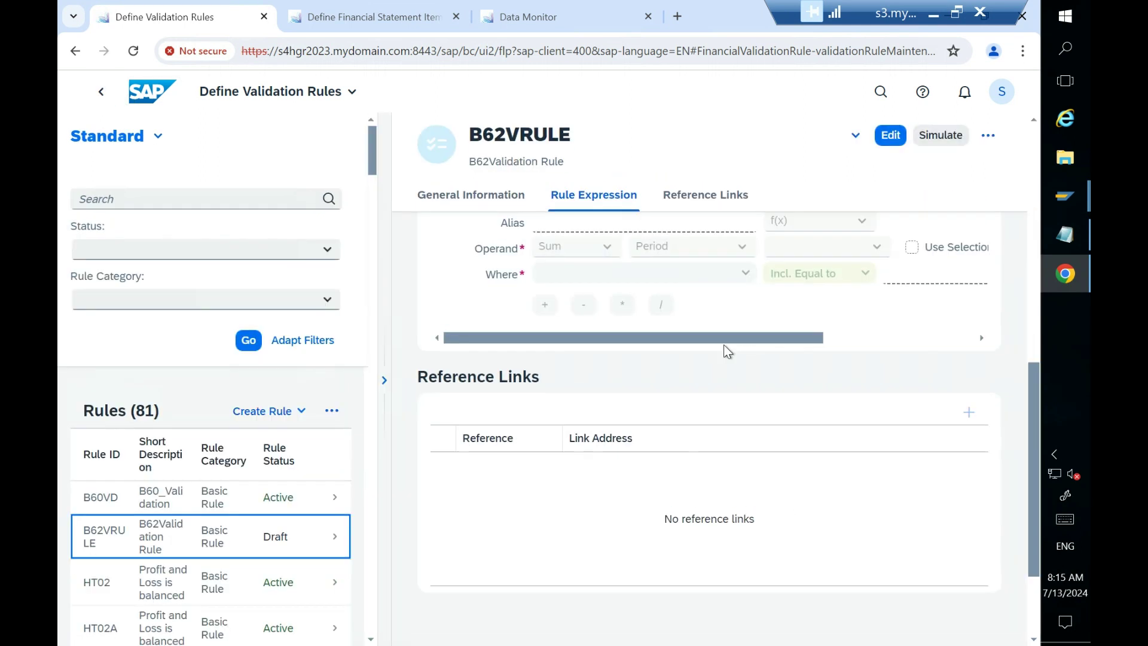
left_click(890, 137)
left_click(987, 139)
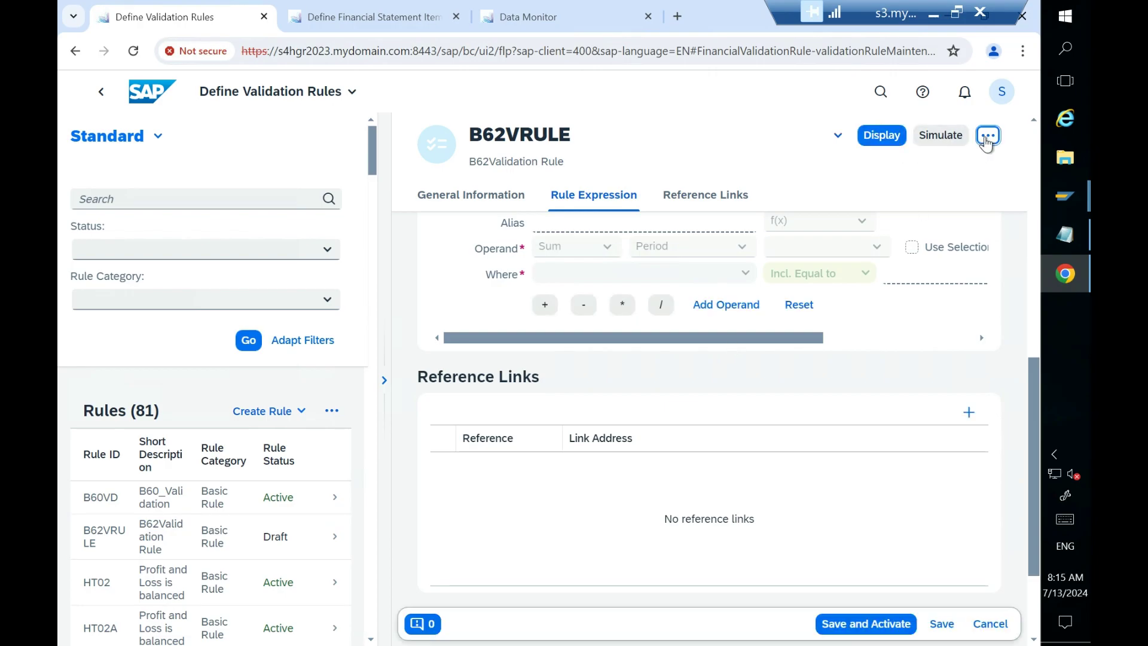
left_click(936, 221)
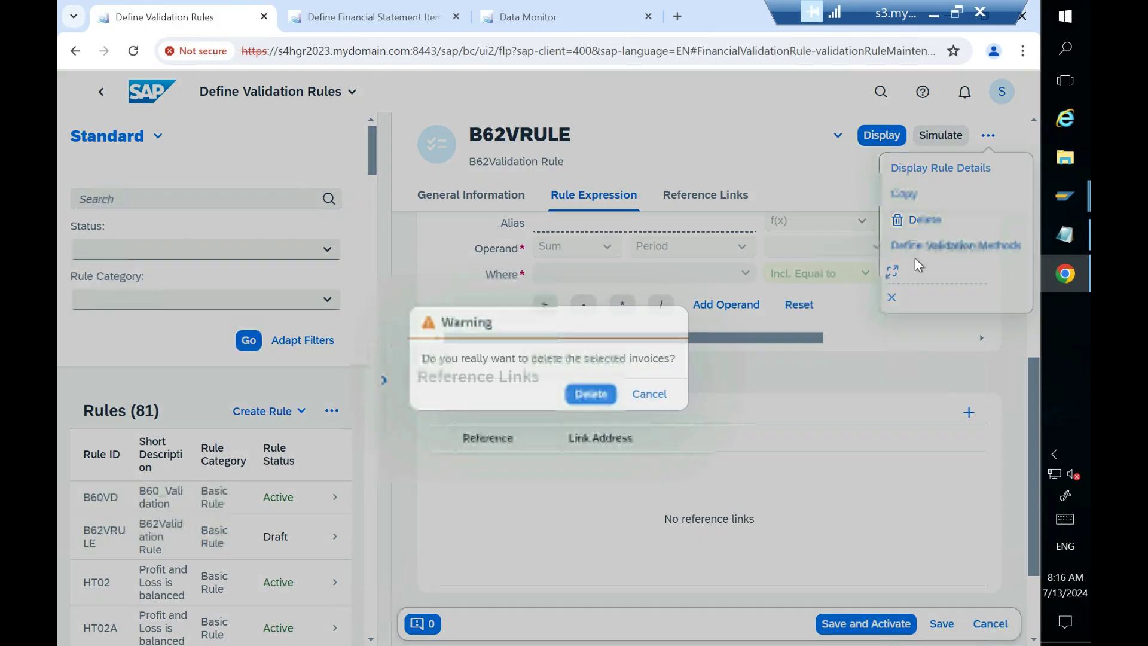
left_click(594, 398)
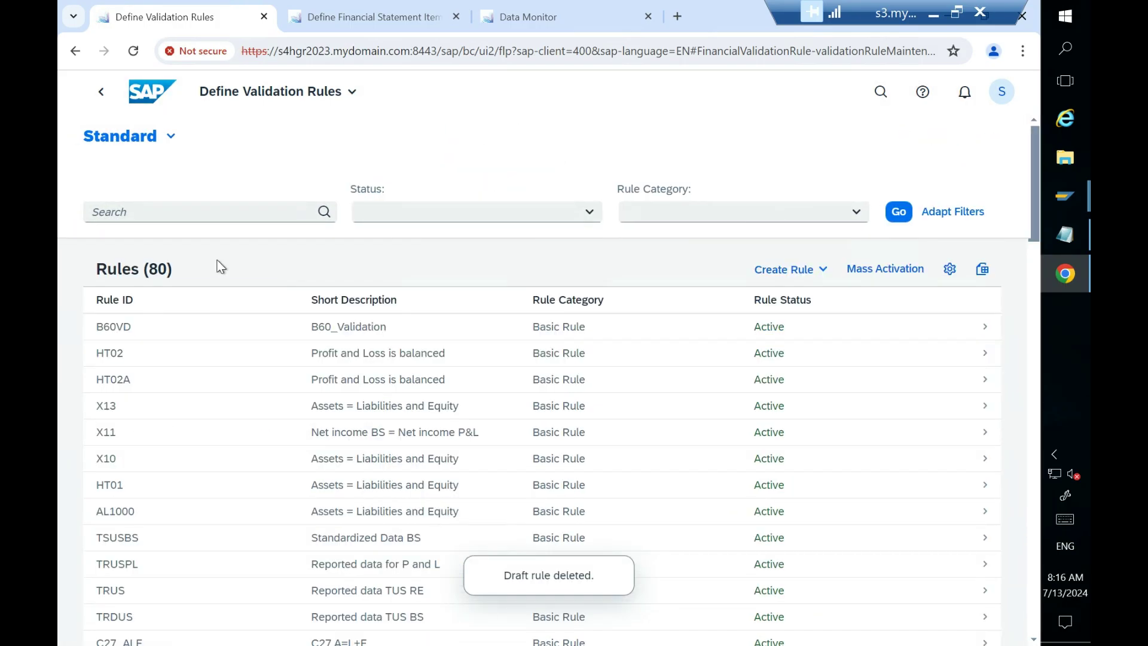
Step: Create a copy of validation rule B60VD and set the new rule's ID to B62VRL
left_click(139, 331)
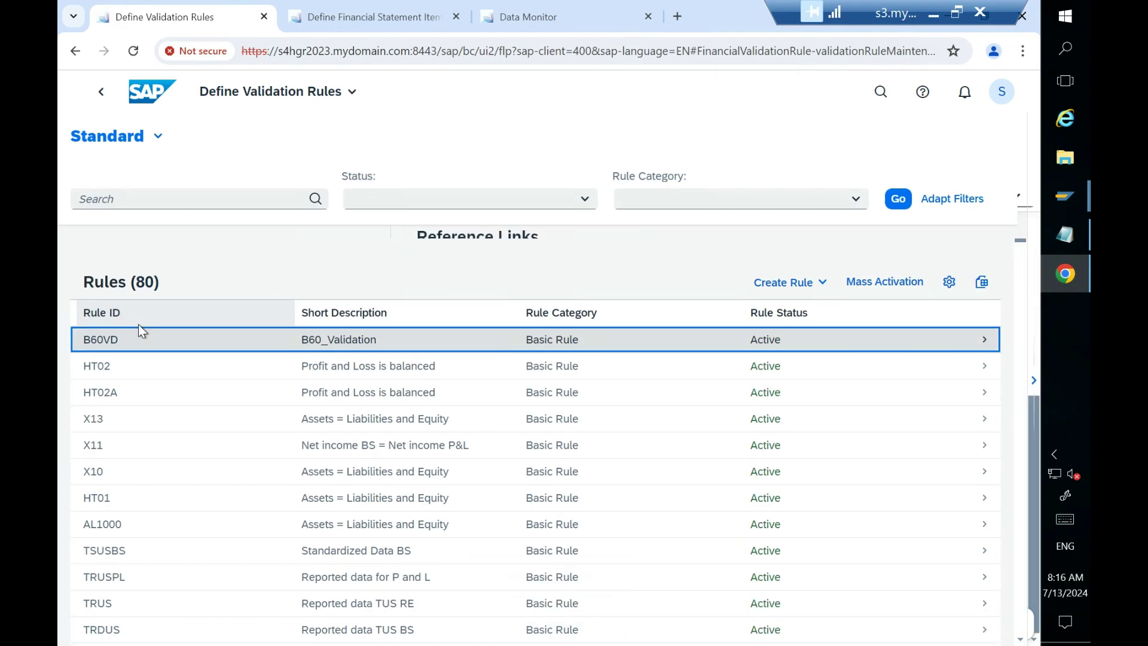
left_click(983, 142)
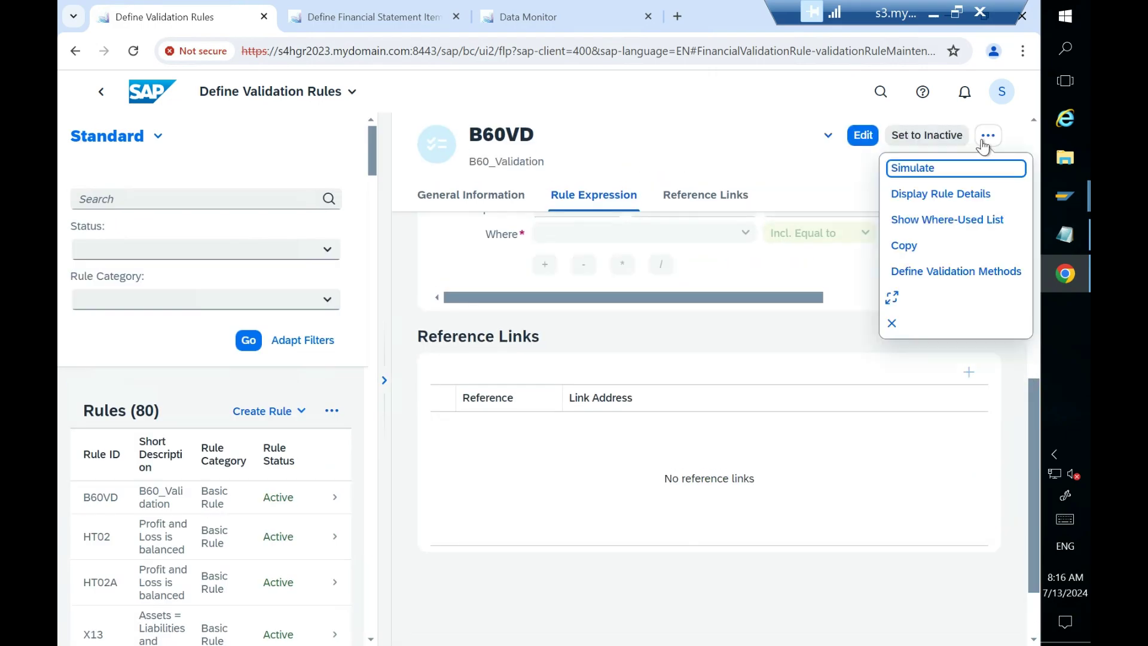
left_click(912, 245)
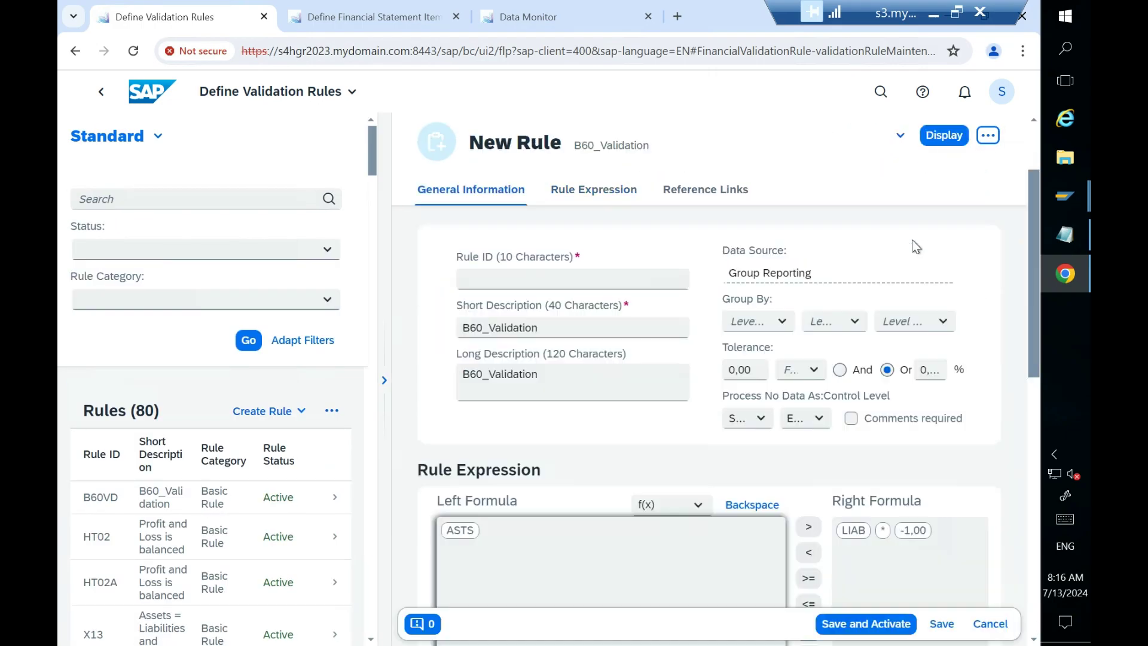
left_click(510, 277)
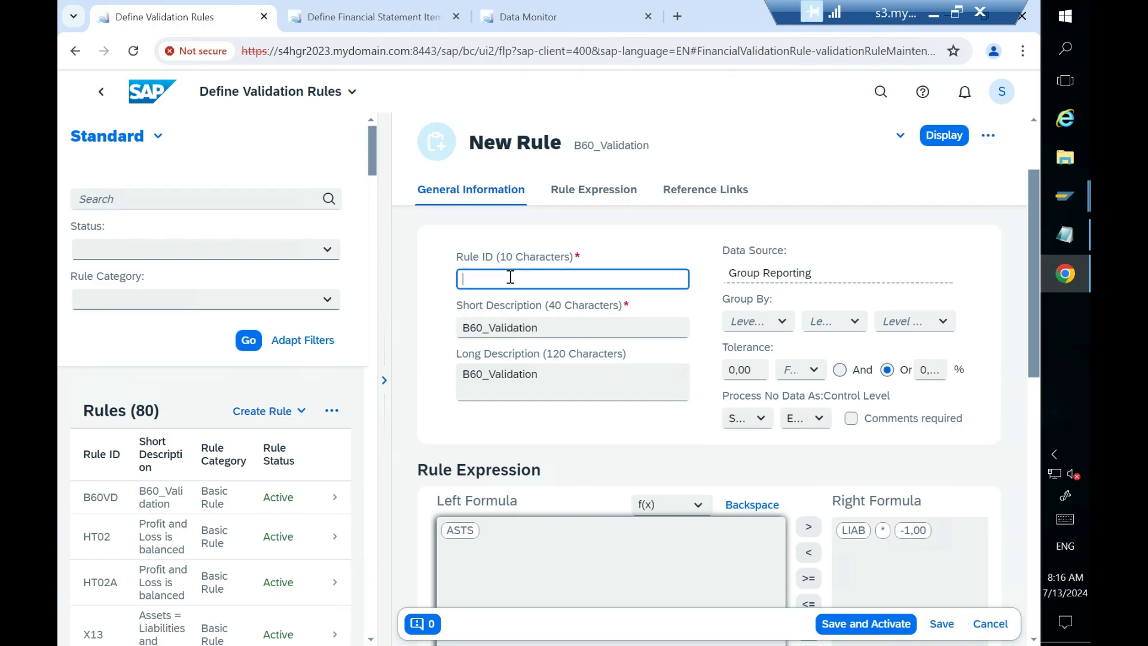
type("B")
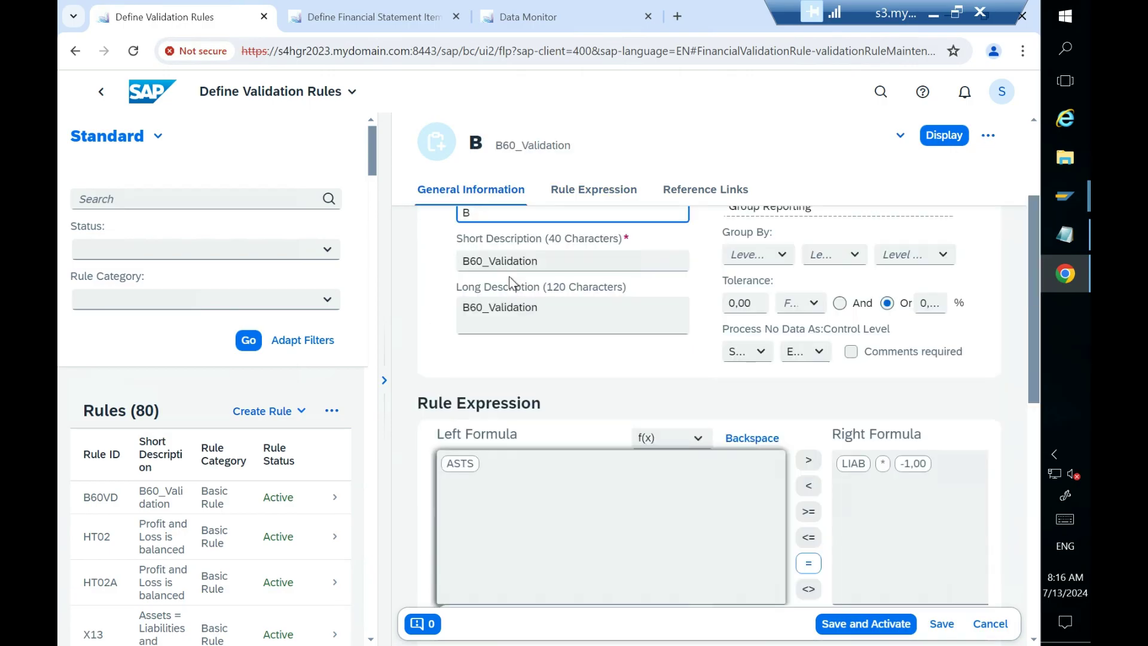
type("62")
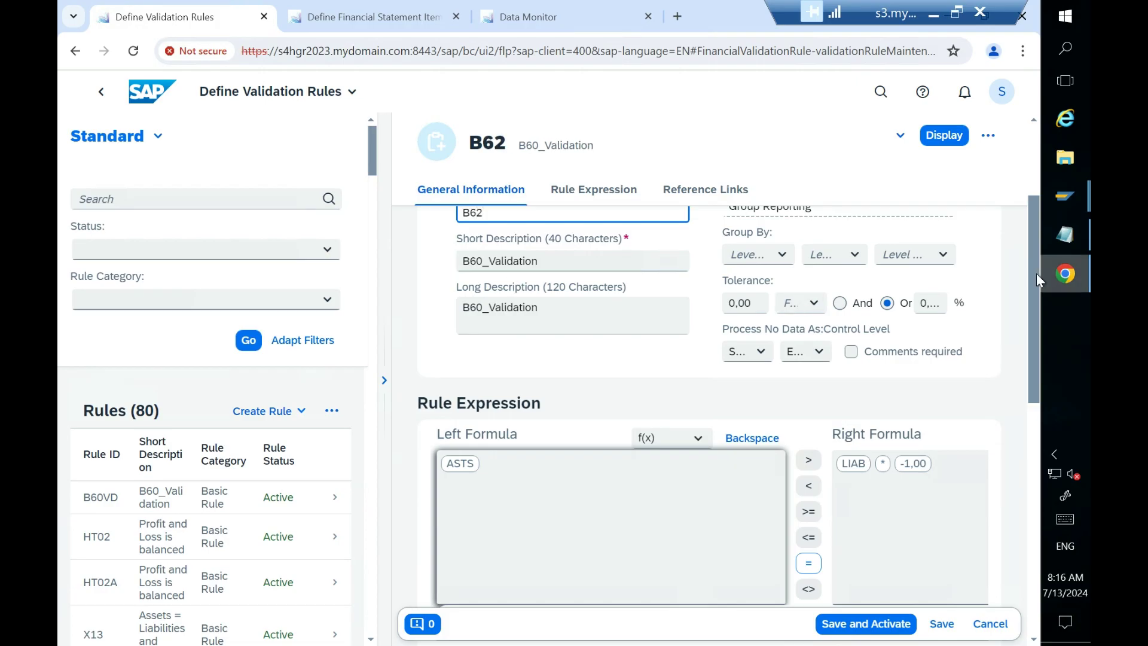
left_click_drag(1035, 274, 1035, 232)
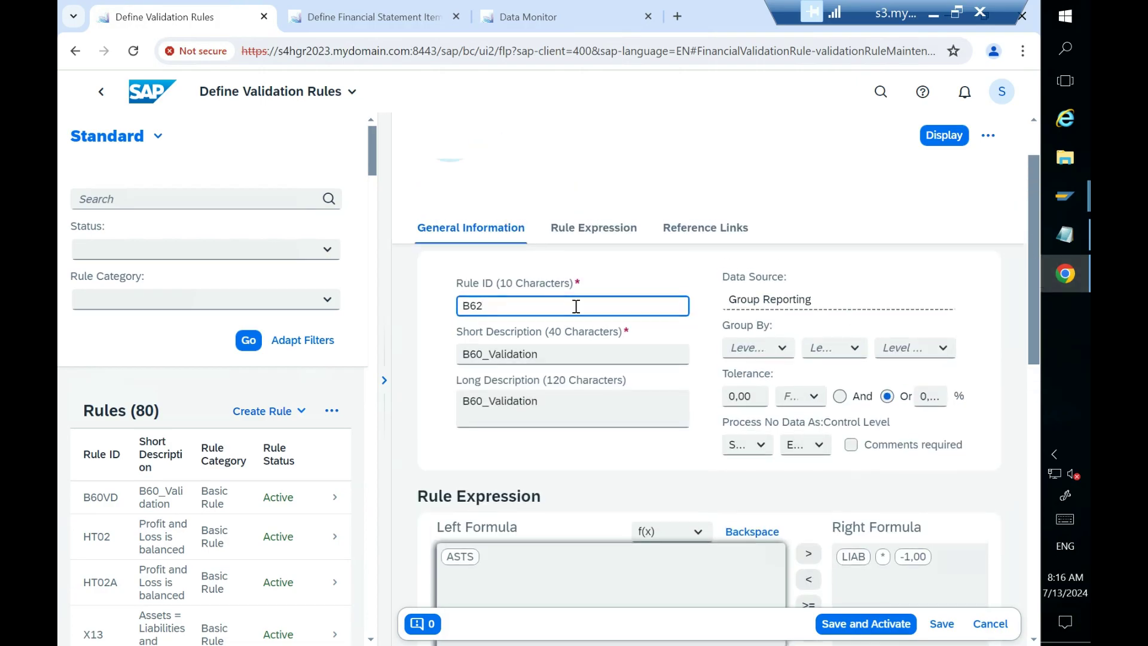
type("VAD")
key("BackSpace")
key("BackSpace")
type("RL")
Step: Set the copied rule's short and long descriptions to B62_Validation, and save and activate the rule
left_click(486, 355)
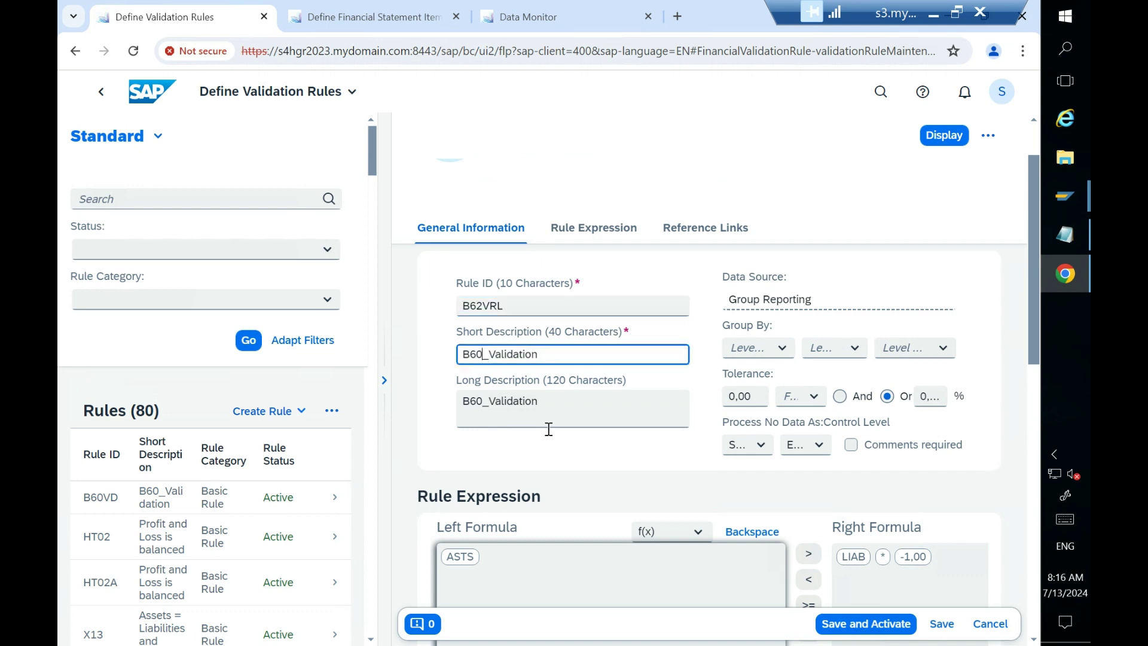
key("BackSpace")
type("2")
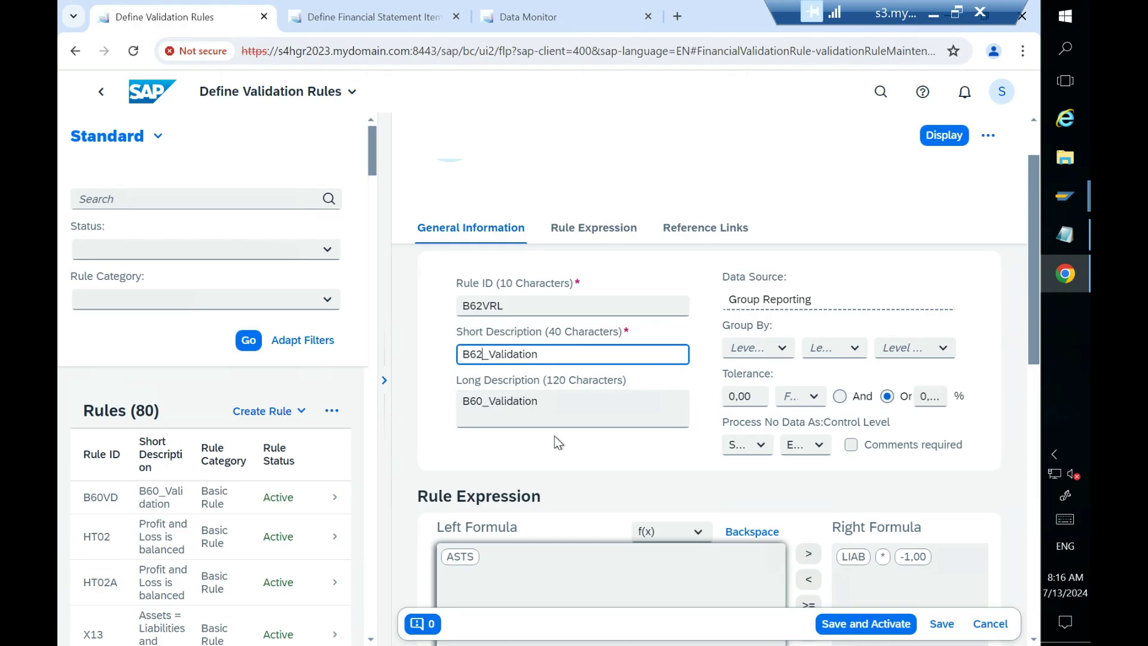
left_click(484, 401)
key("BackSpace")
type("2")
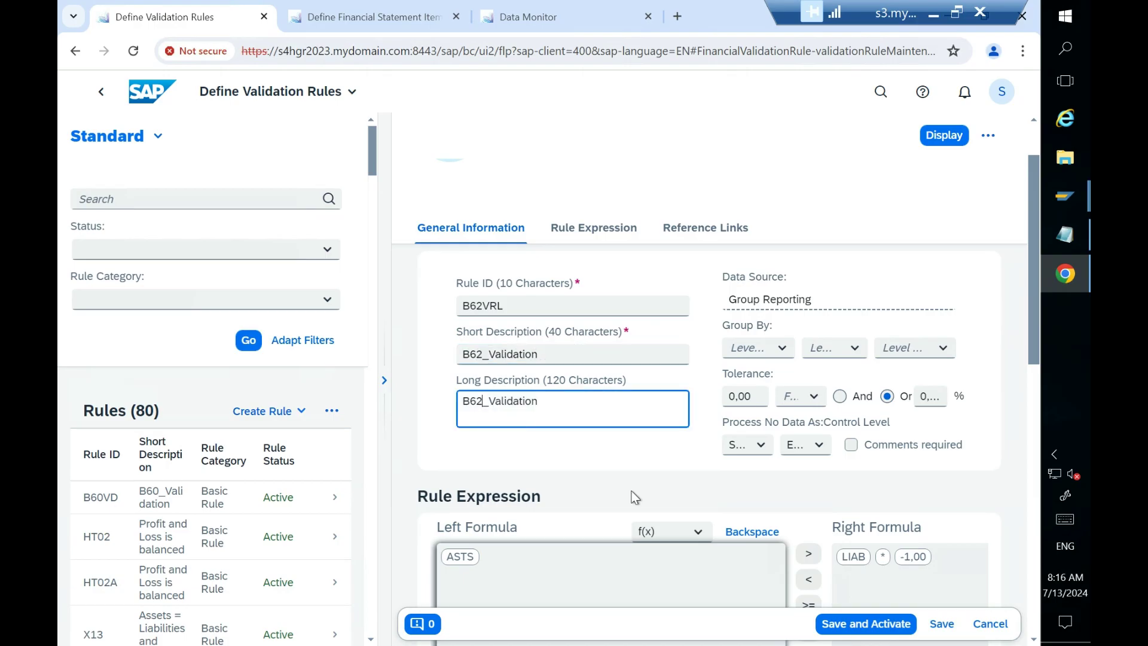
left_click(895, 626)
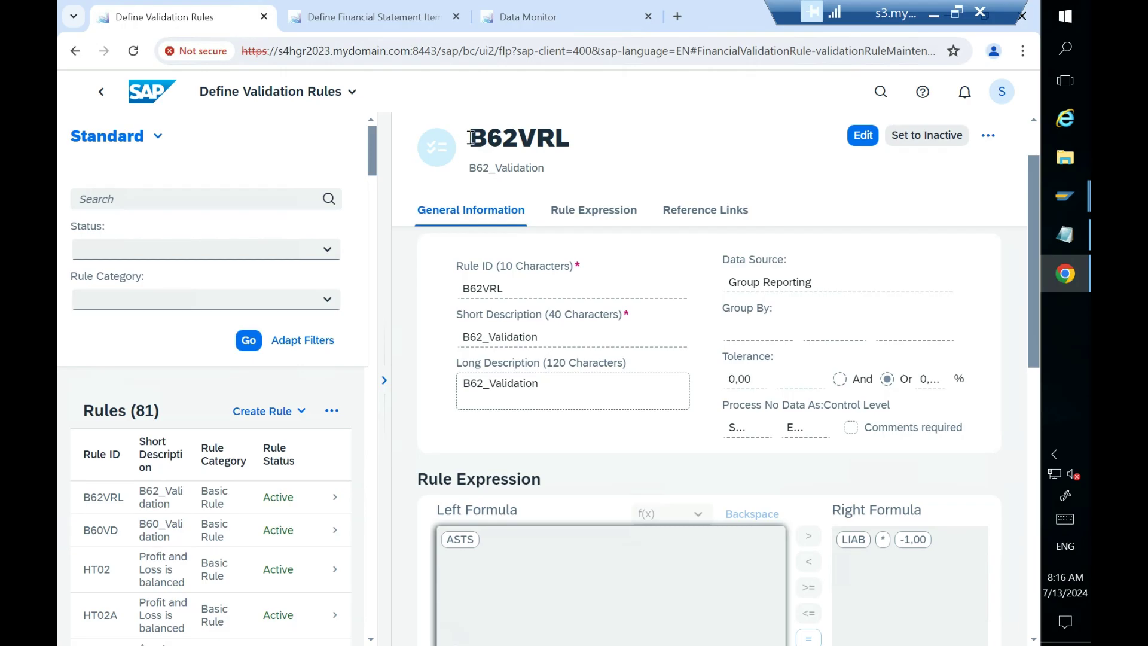
Step: Show rule B62VRL in full screen, run its simulation for consolidation unit BL0001, and close the simulation
left_click_drag(469, 144, 575, 146)
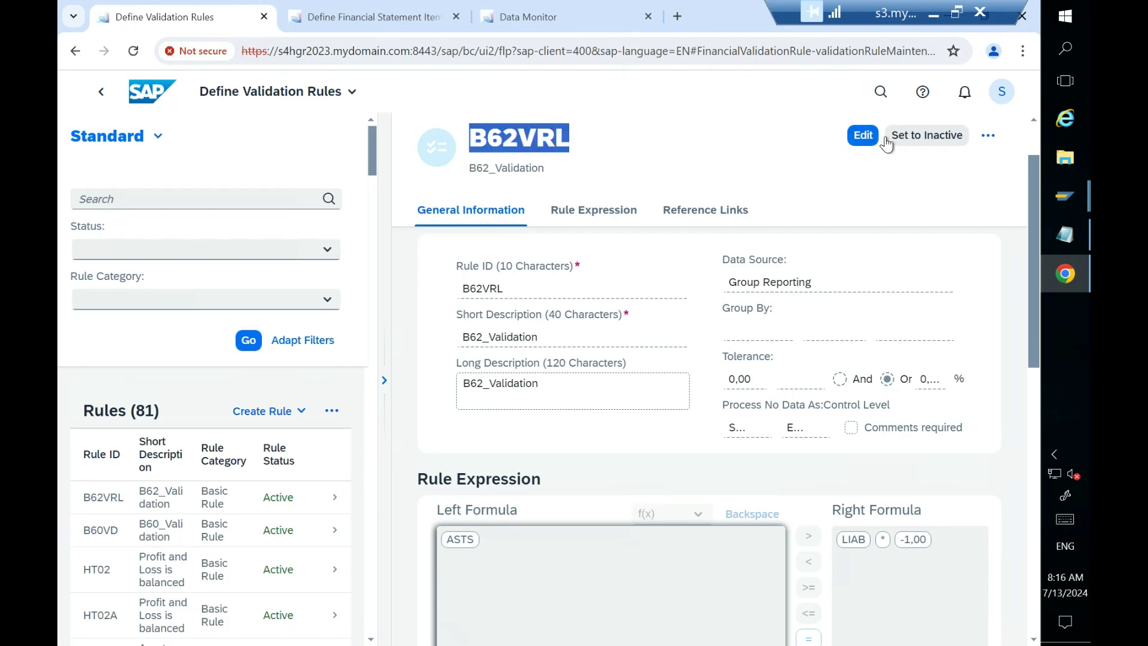
left_click(989, 137)
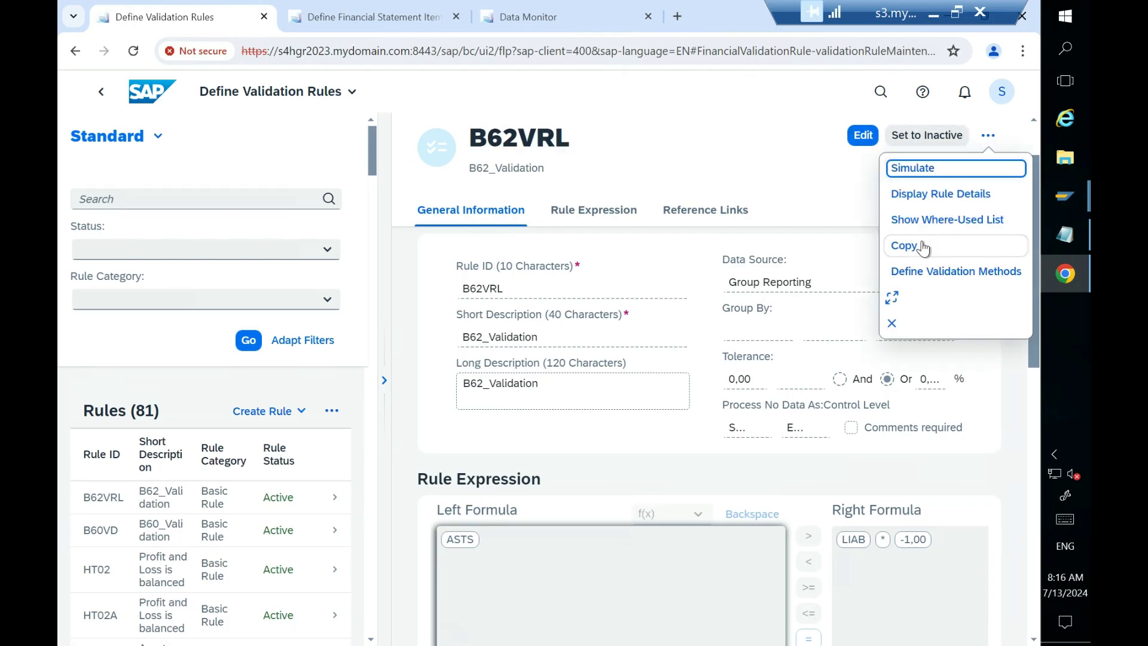
left_click(896, 299)
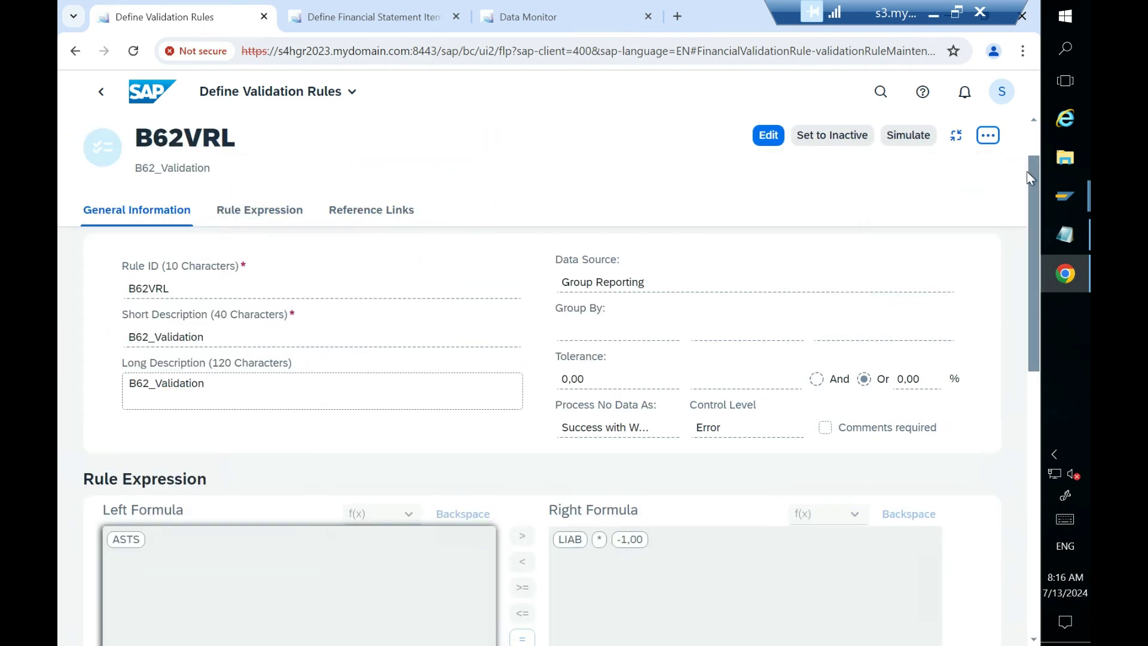
left_click(988, 136)
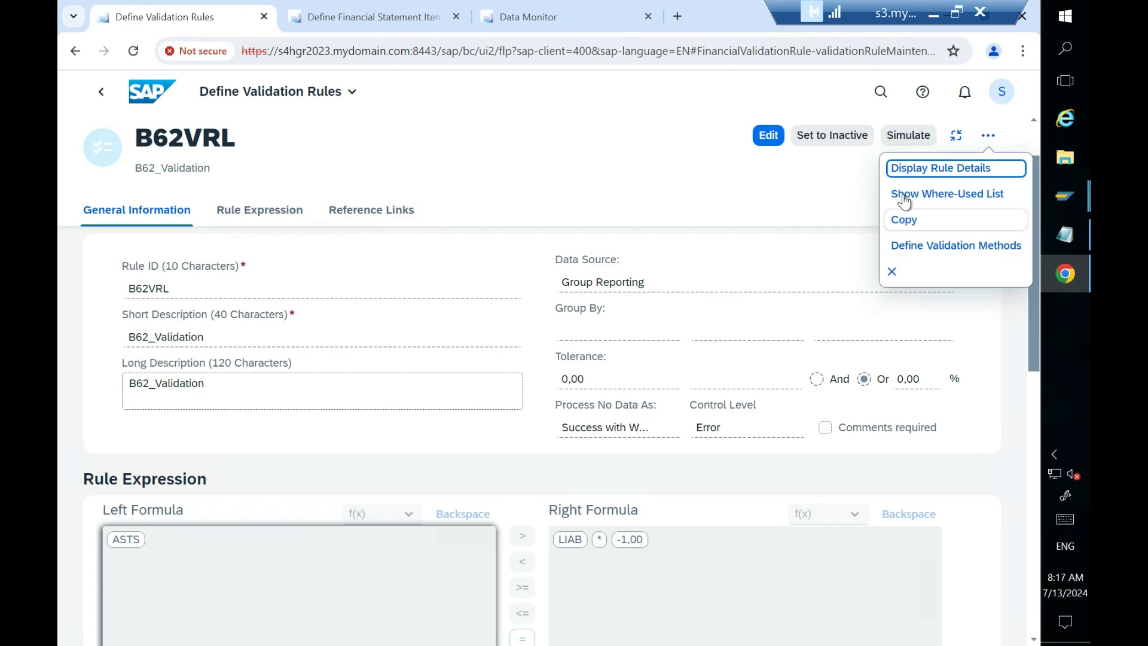
left_click(907, 137)
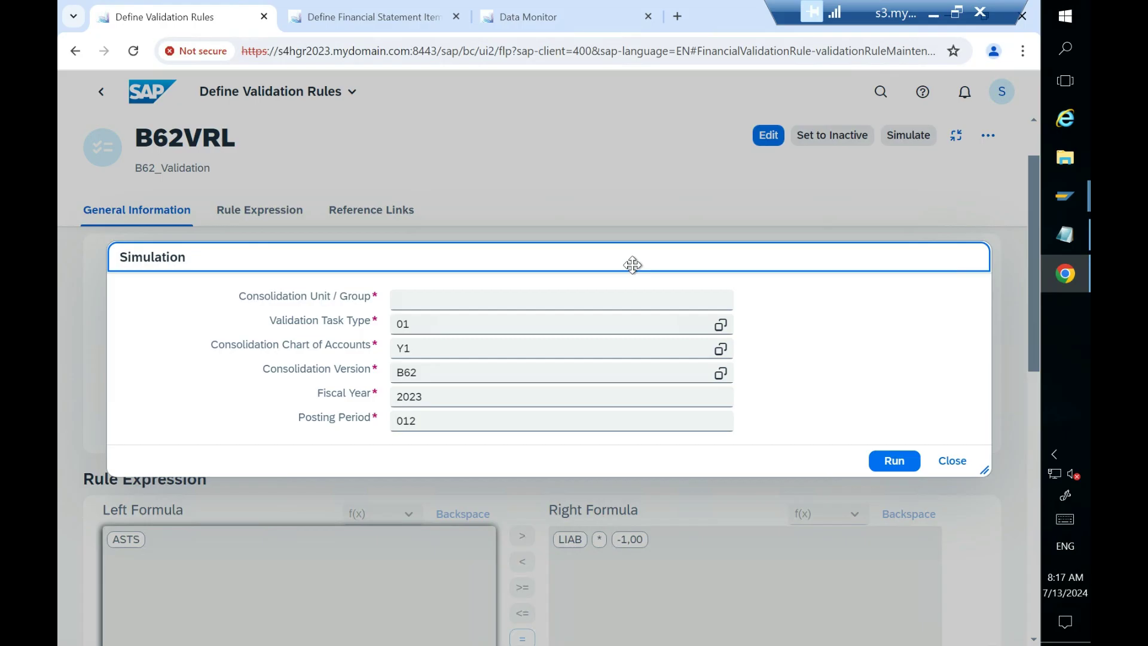
left_click(627, 303)
type("BL0001")
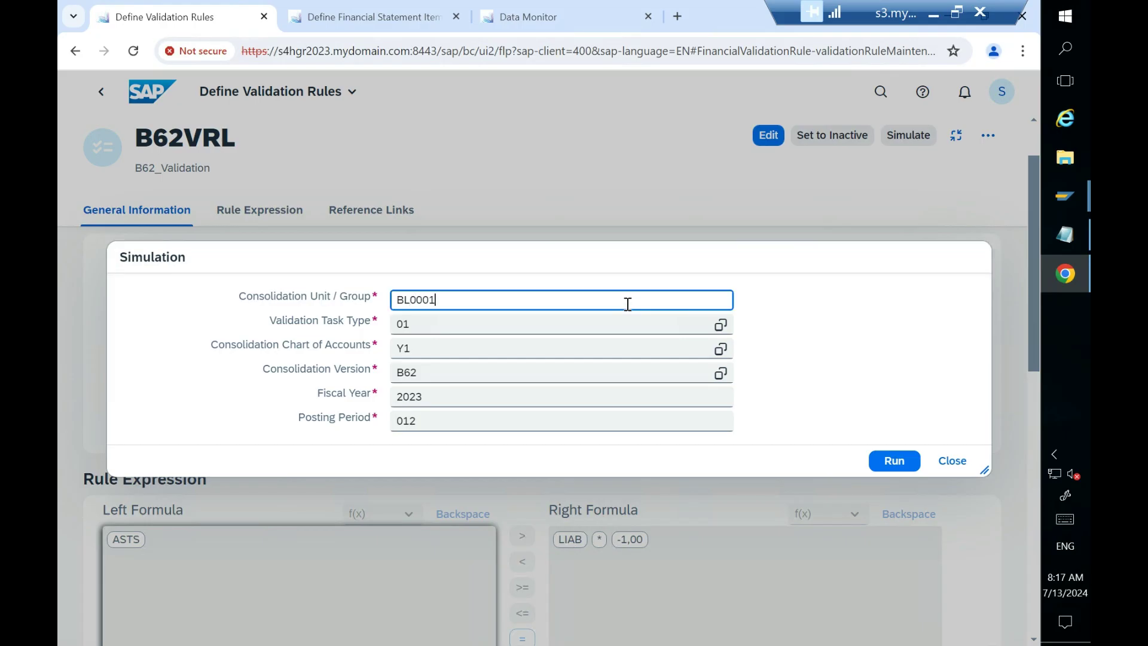
left_click(895, 461)
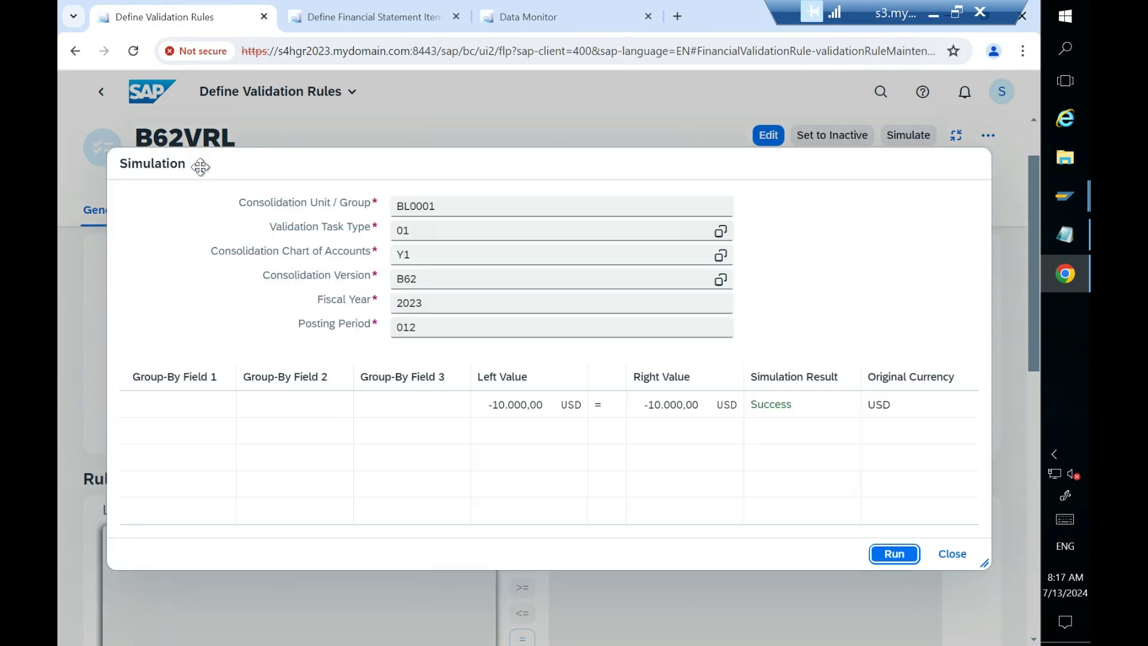
left_click(954, 554)
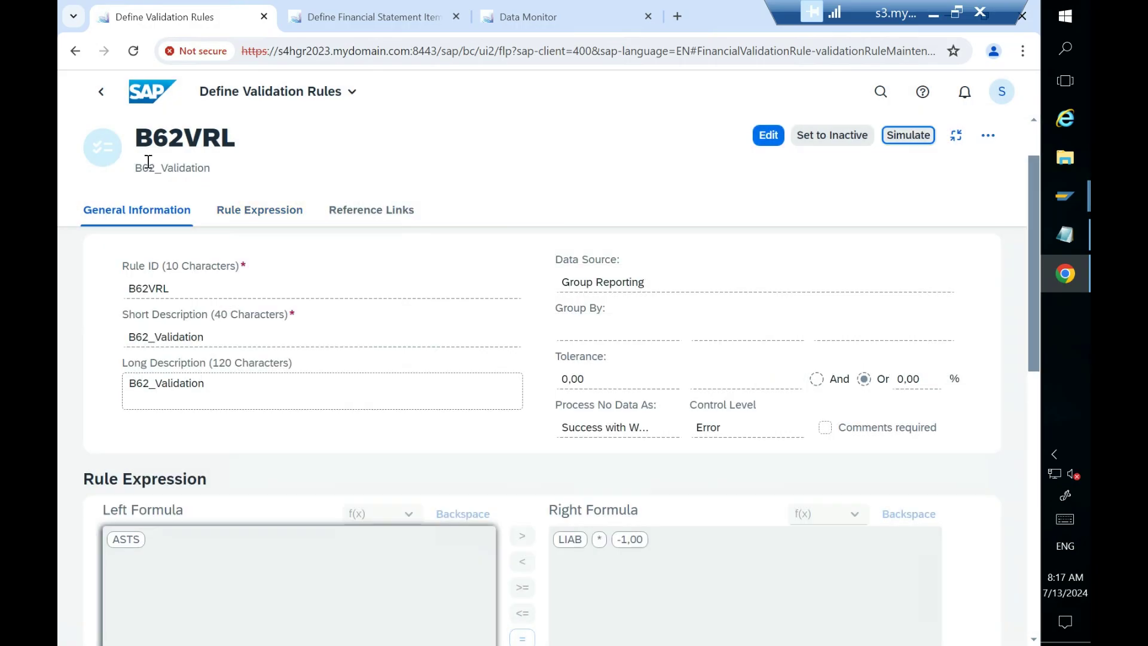
Step: Return to the rules list, refresh it, and reopen rule B62VRL
left_click_drag(135, 138, 236, 139)
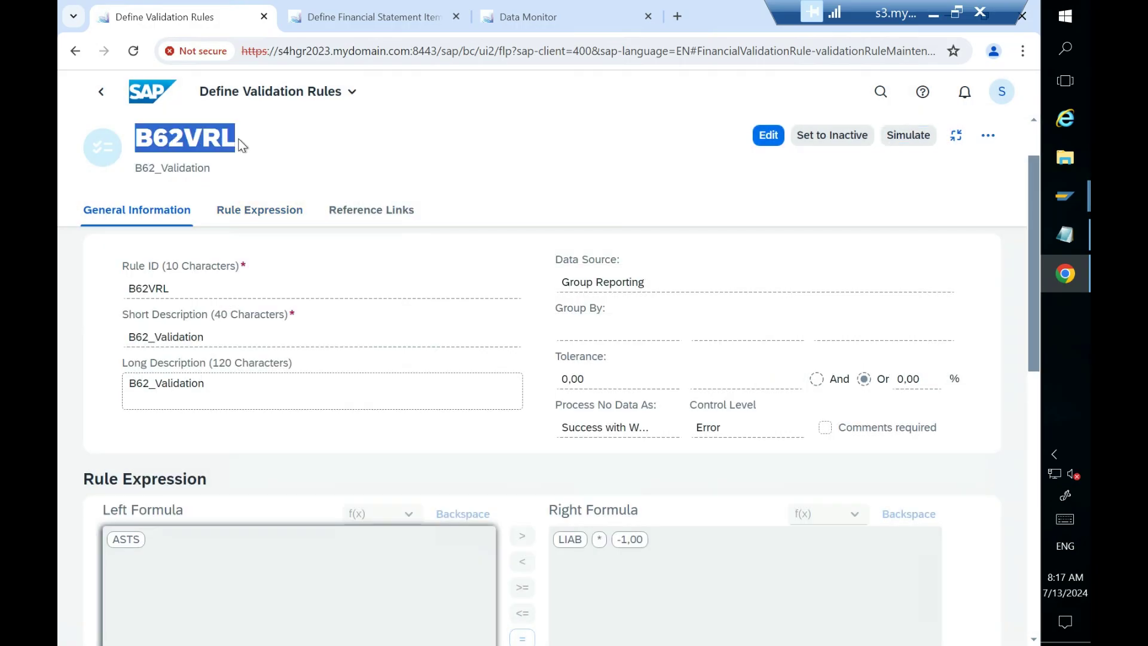
left_click(103, 100)
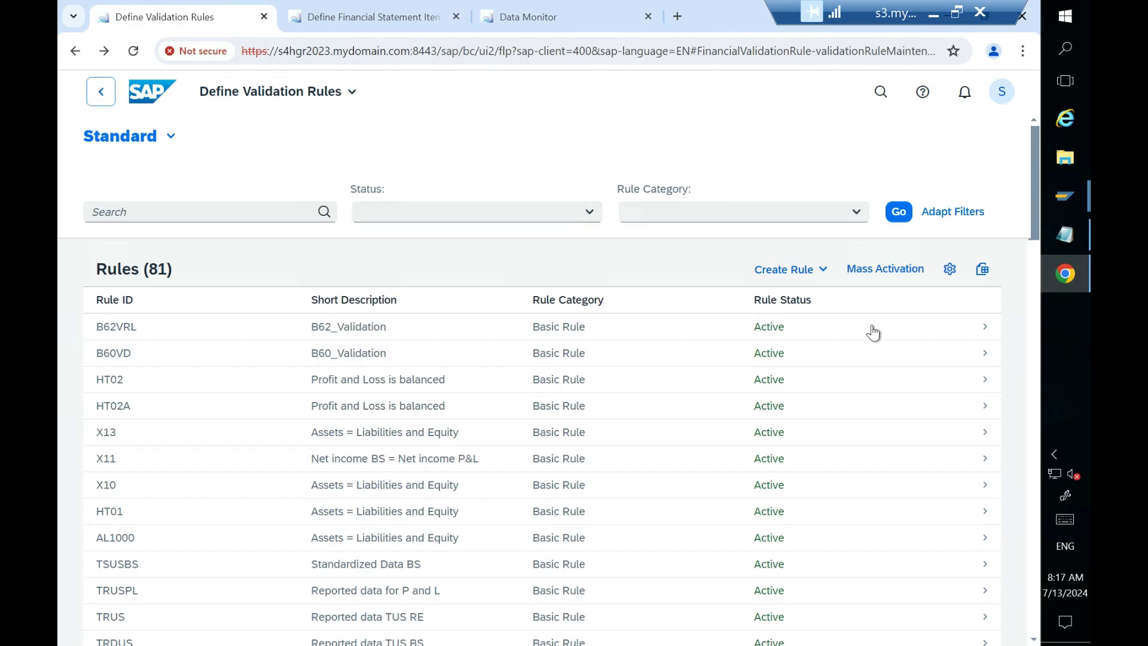
left_click(778, 326)
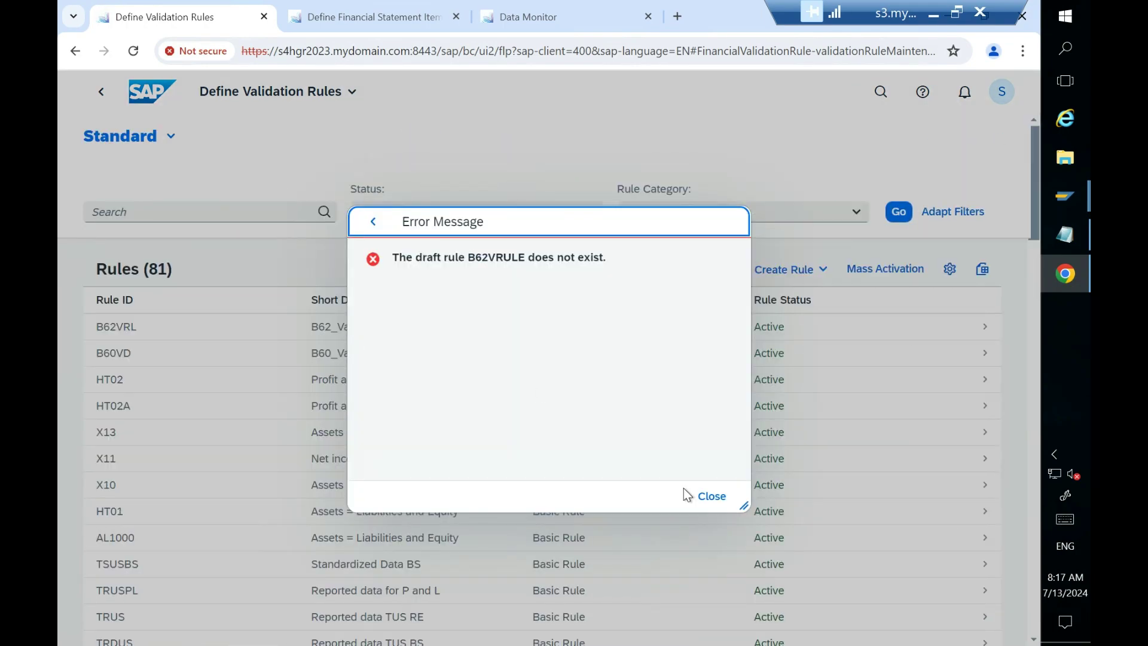
left_click(705, 498)
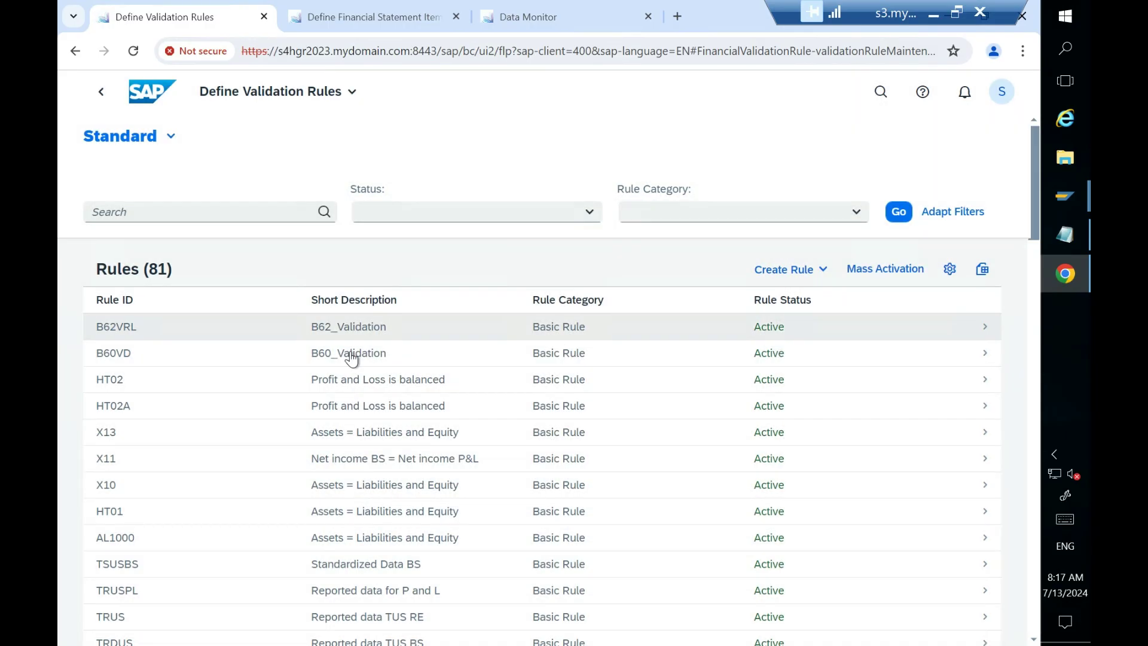
left_click(898, 214)
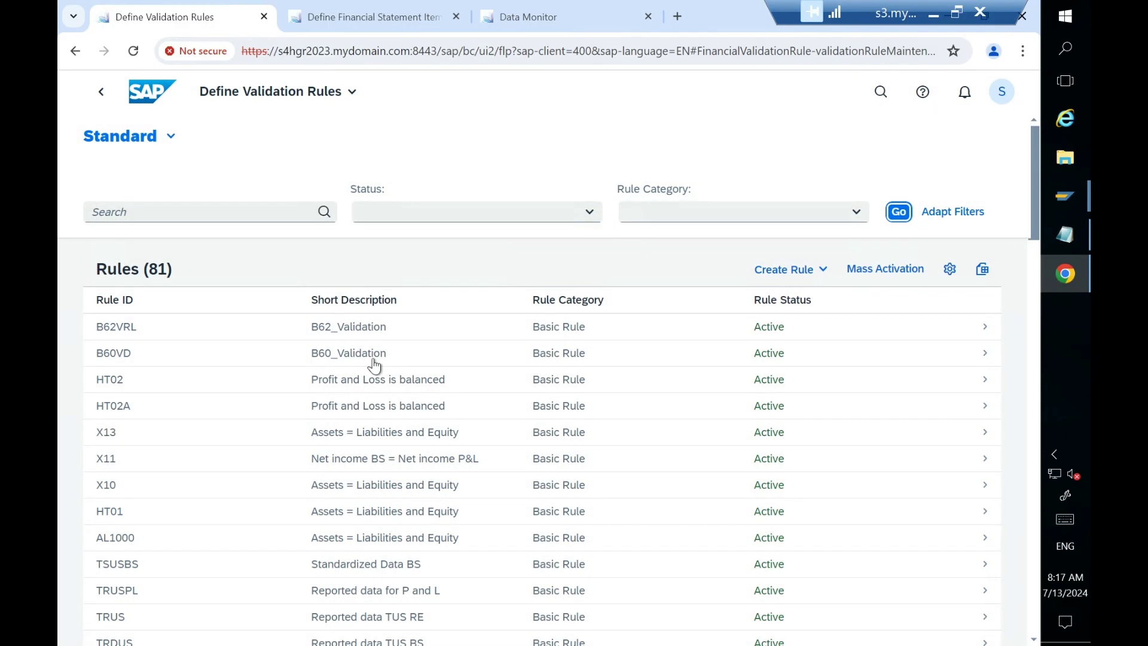
left_click(982, 333)
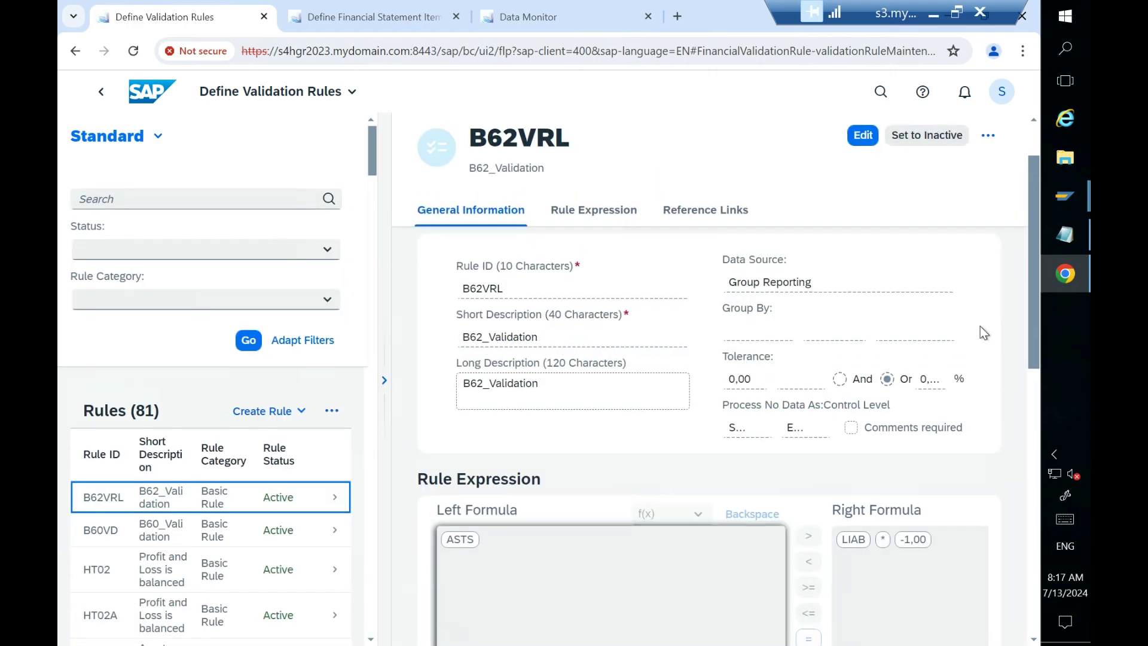
Step: Copy the rule ID B62VRL and paste it into cell C227 of Sheet3 in the Excel workbook GR_Explanation_003
left_click_drag(471, 133, 580, 134)
key("ctrl+c")
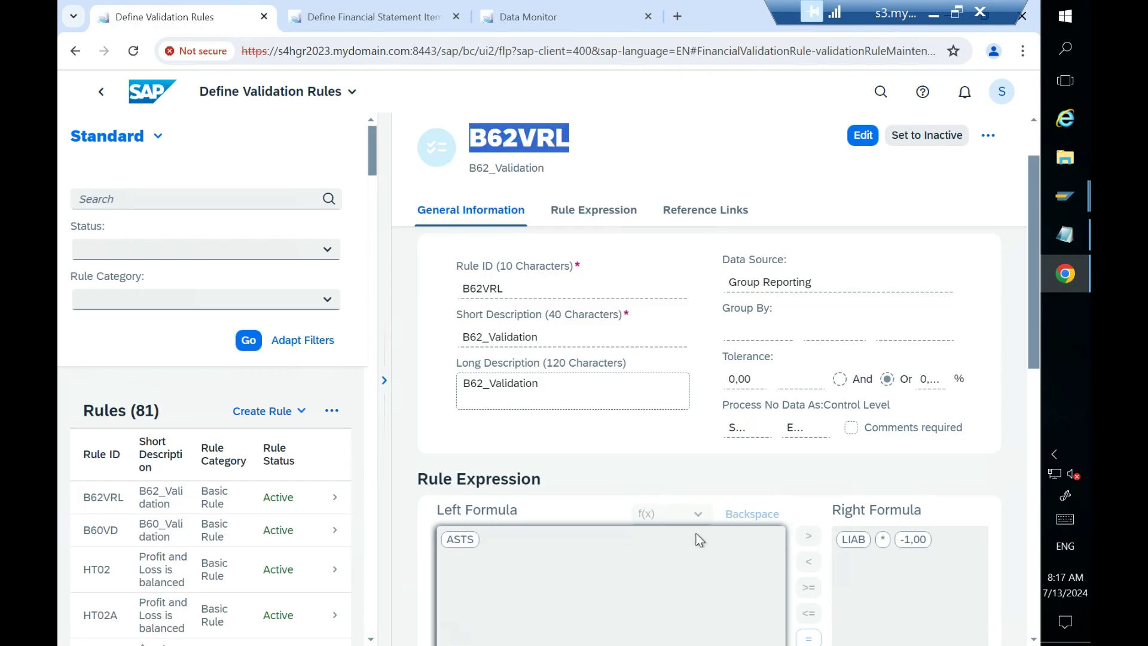
left_click(929, 17)
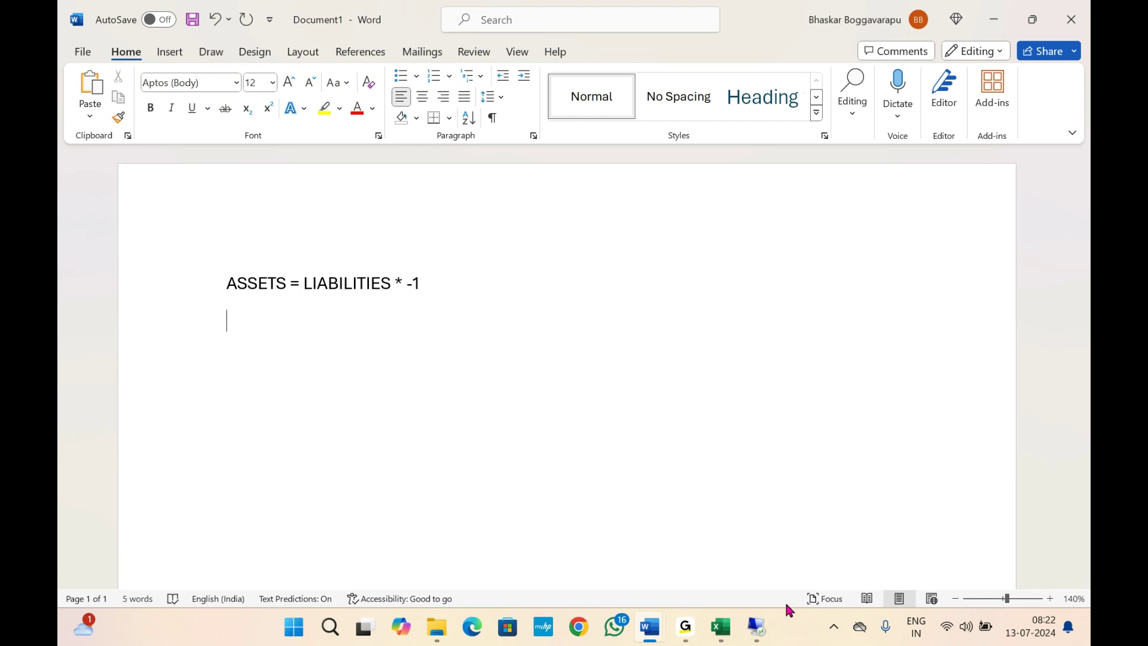
left_click(721, 627)
key("ctrl+v")
left_click(377, 512)
left_click(374, 449)
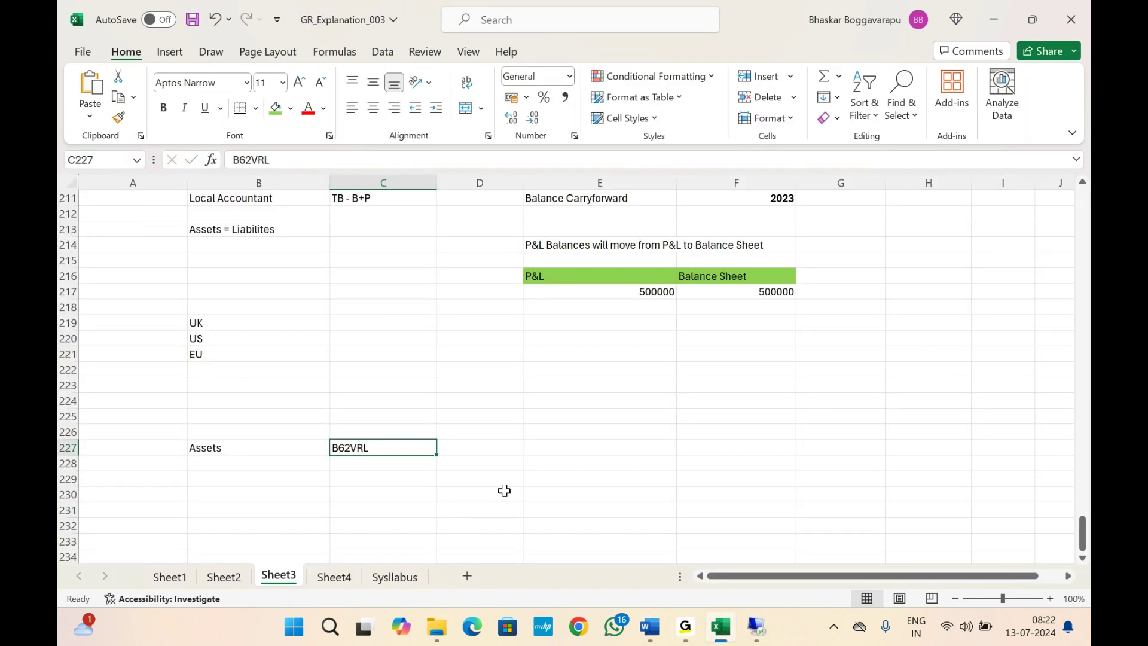
Step: Highlight cell C227 with a green fill and red font, and switch back to the remote SAP session
left_click(276, 109)
left_click(309, 110)
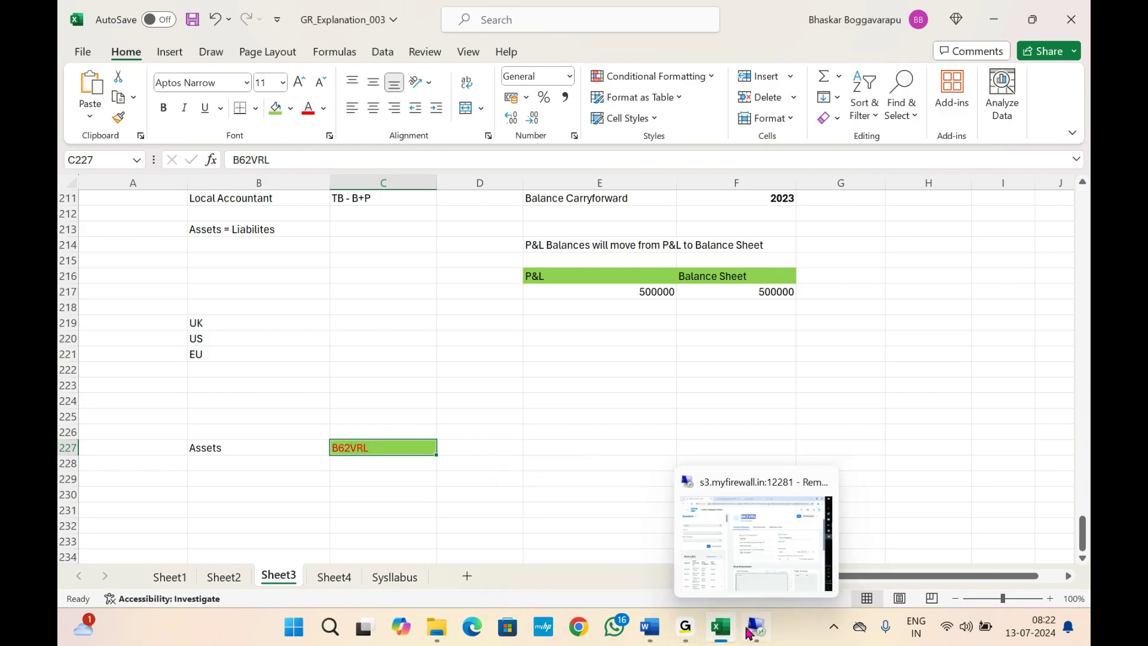
left_click(749, 633)
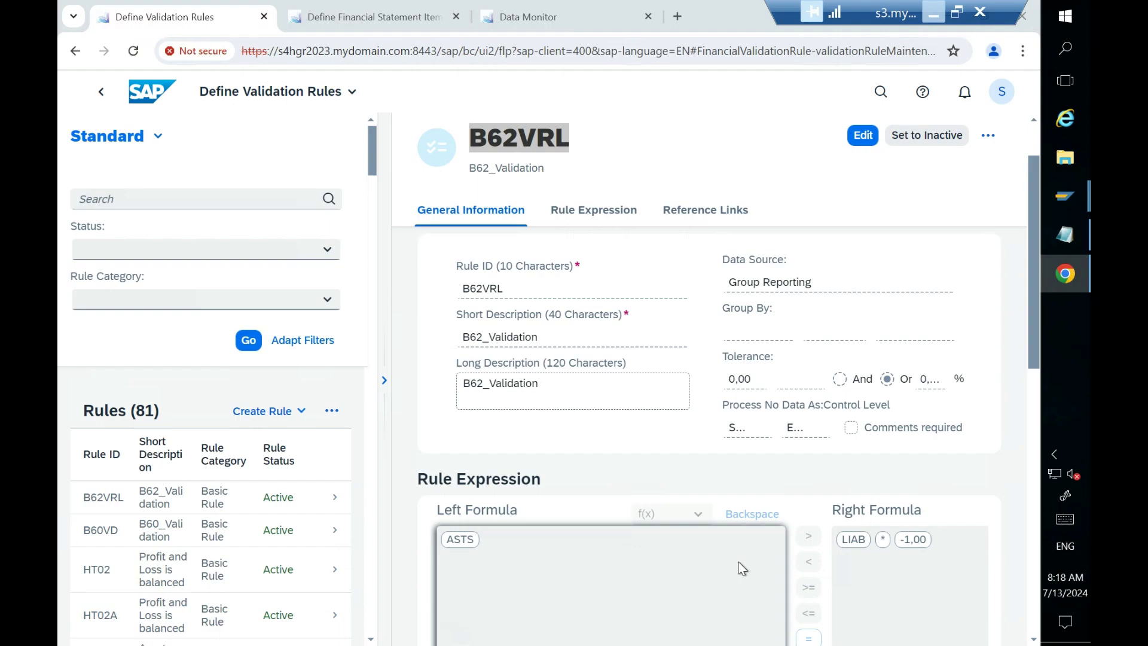
Step: Return to the rules list, close the error dialog, reopen rule B62VRL for editing, and save and activate it
left_click(101, 106)
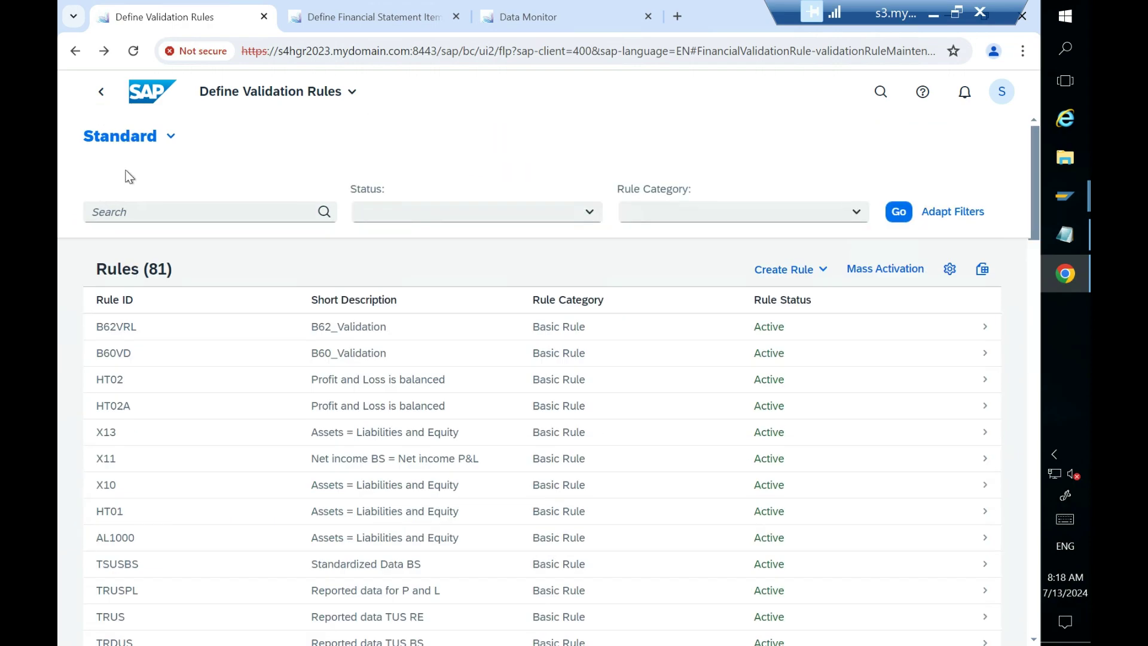
left_click(168, 330)
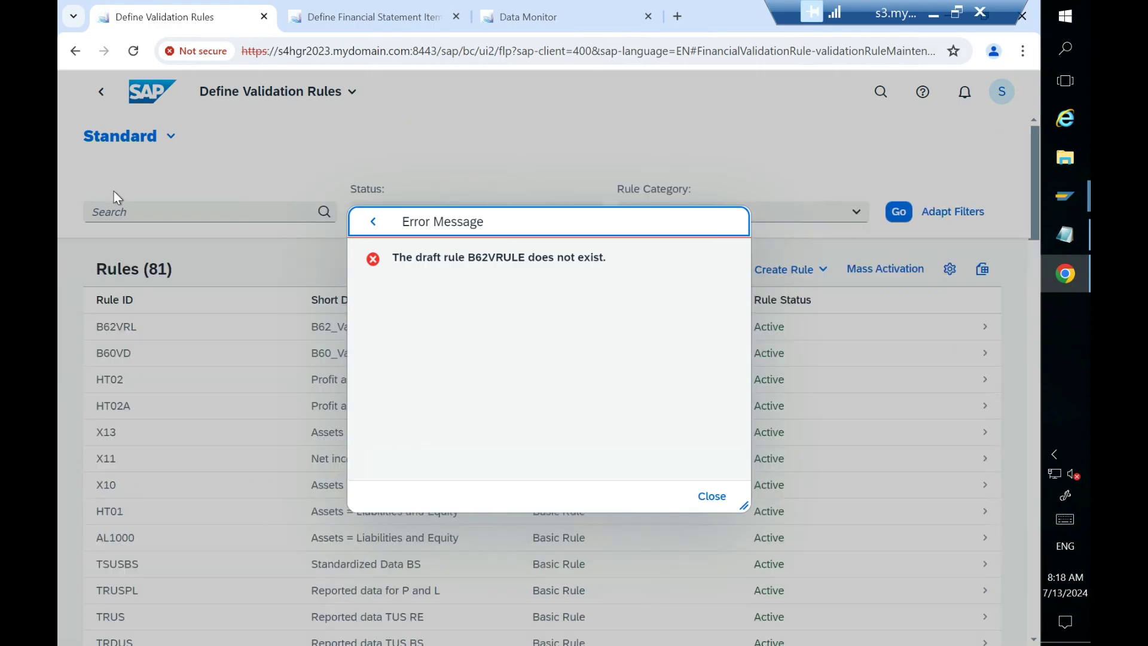
left_click(712, 497)
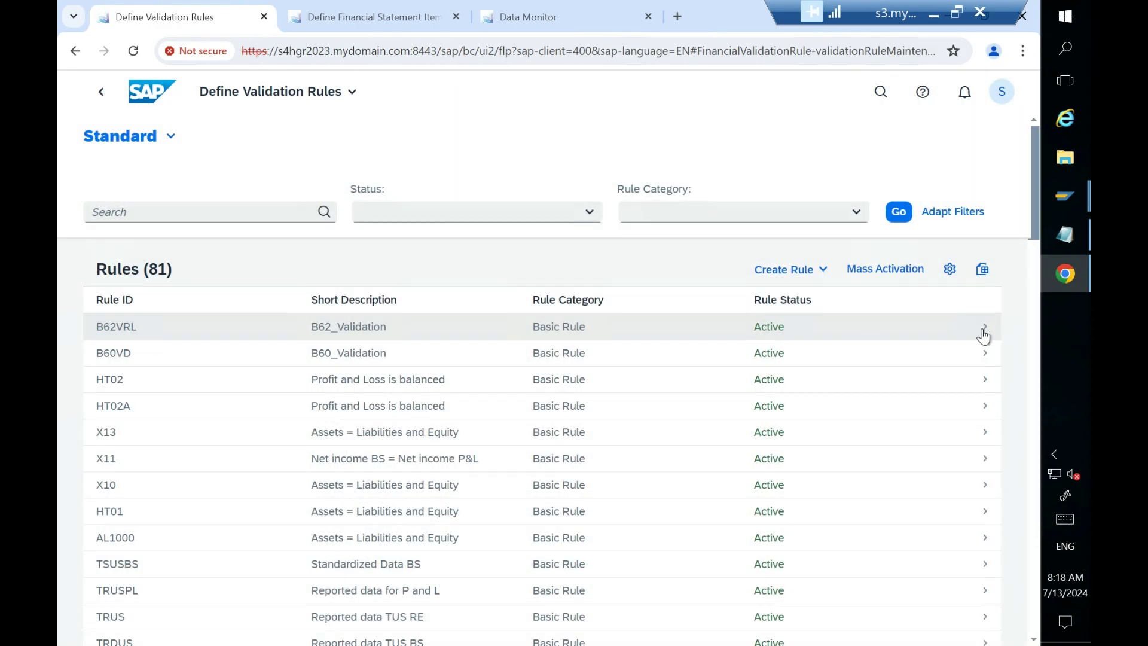
left_click(983, 335)
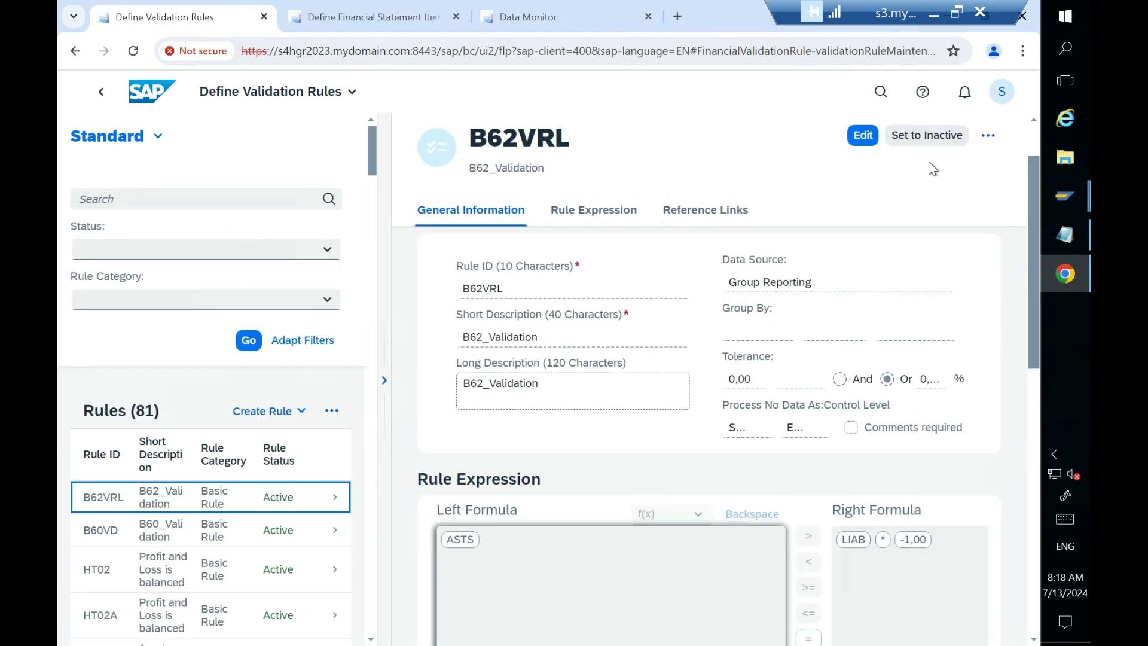
left_click(874, 140)
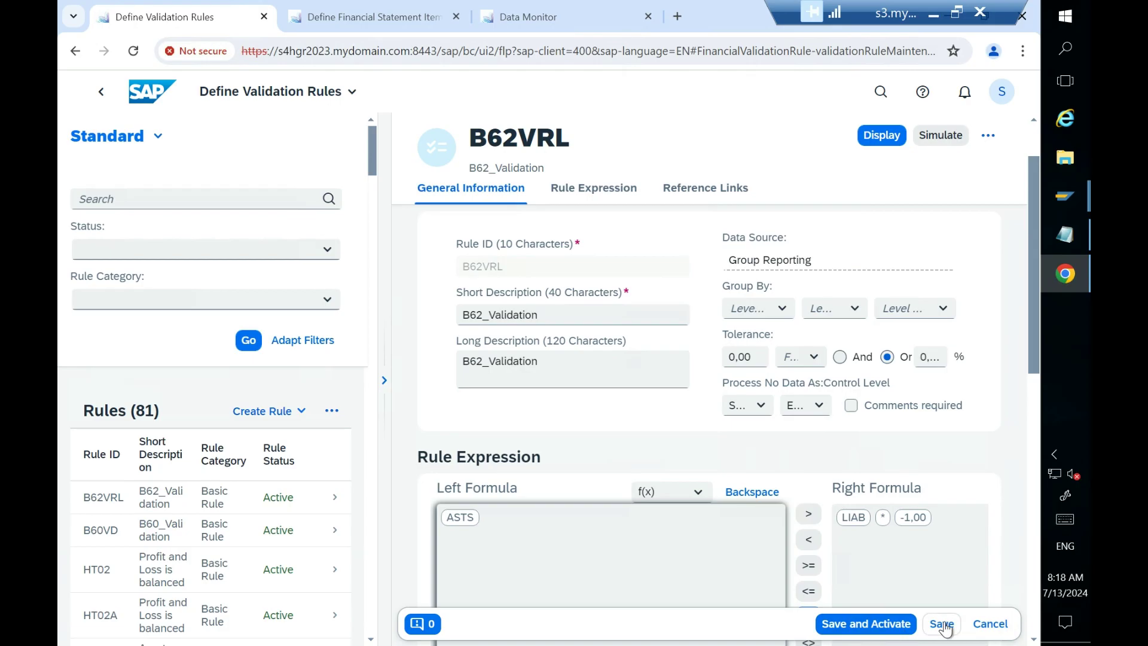
left_click(891, 630)
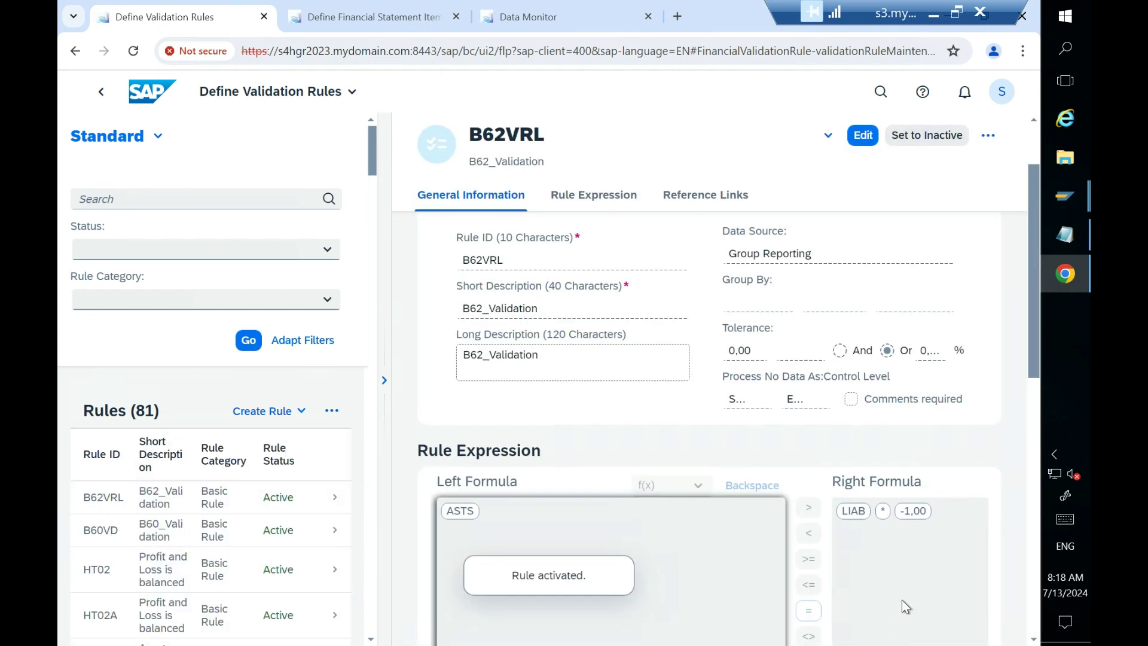
Step: Leave the rule, close the error dialog, and restart the Define Validation Rules app from the SAP home page
left_click(104, 95)
left_click(903, 213)
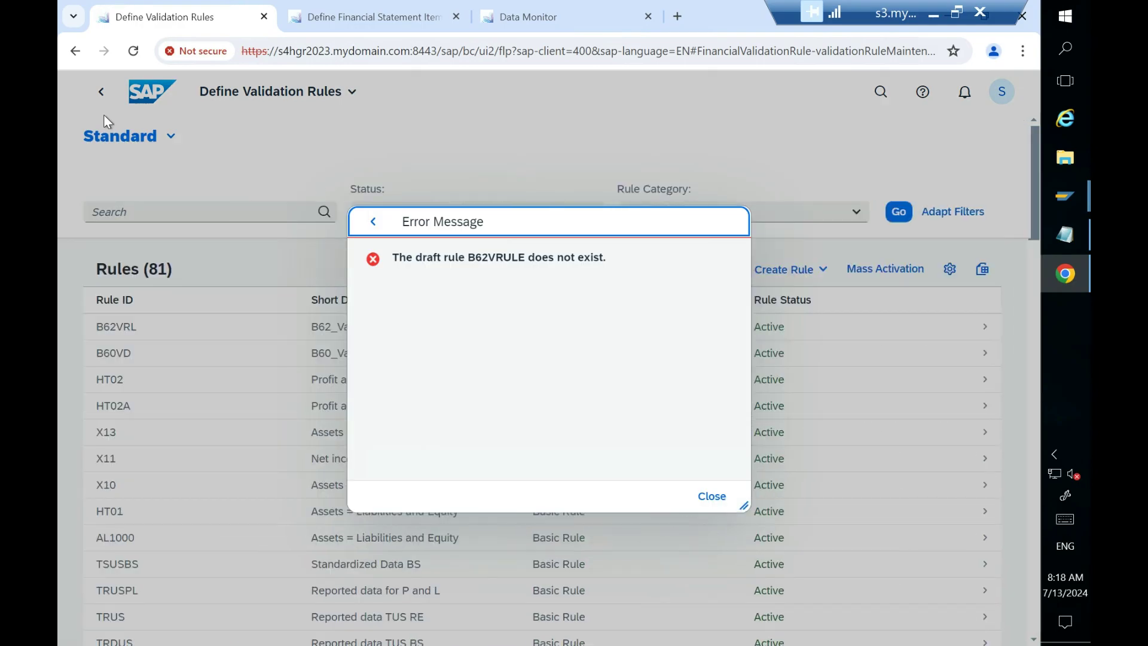
left_click(333, 16)
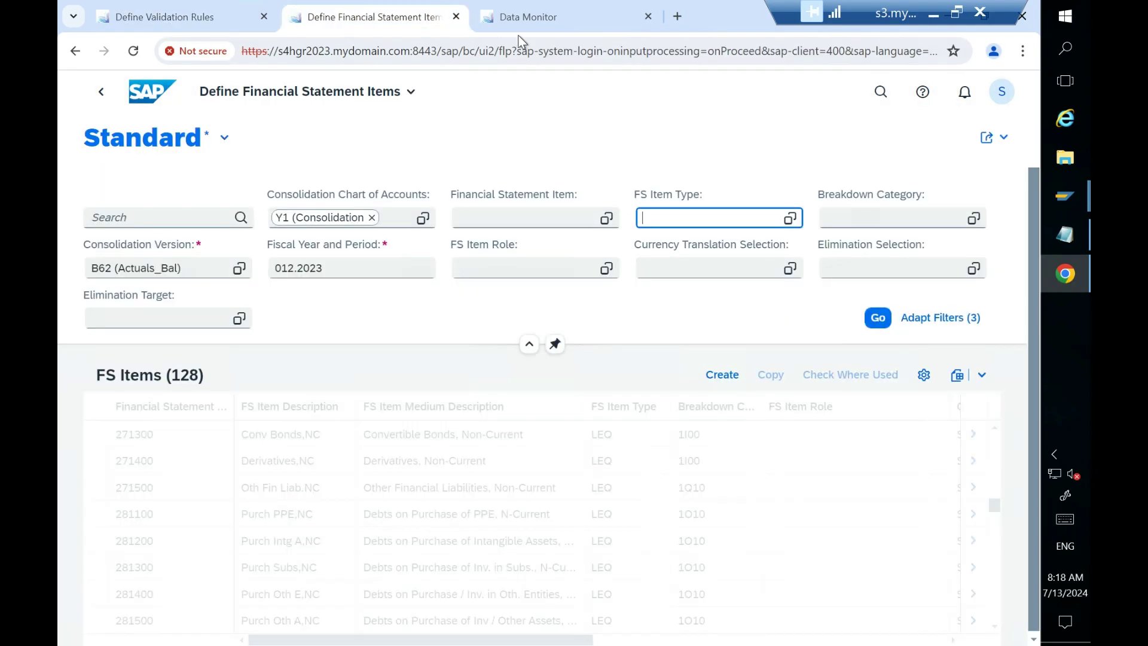
left_click(189, 14)
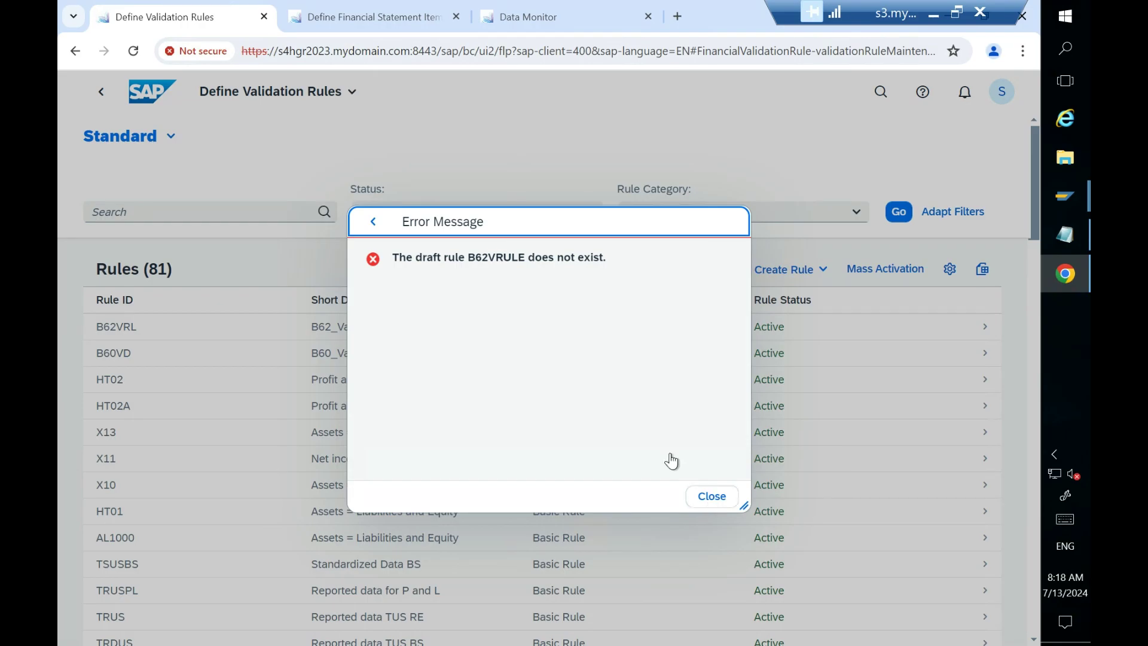
left_click(711, 495)
left_click(152, 91)
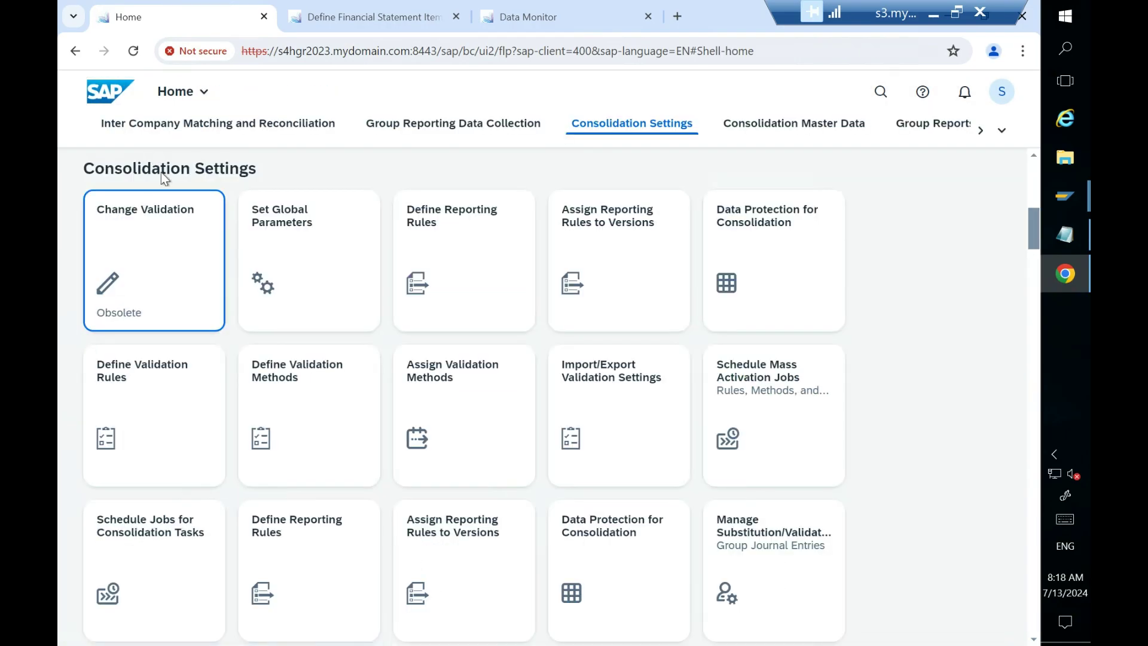
left_click(148, 436)
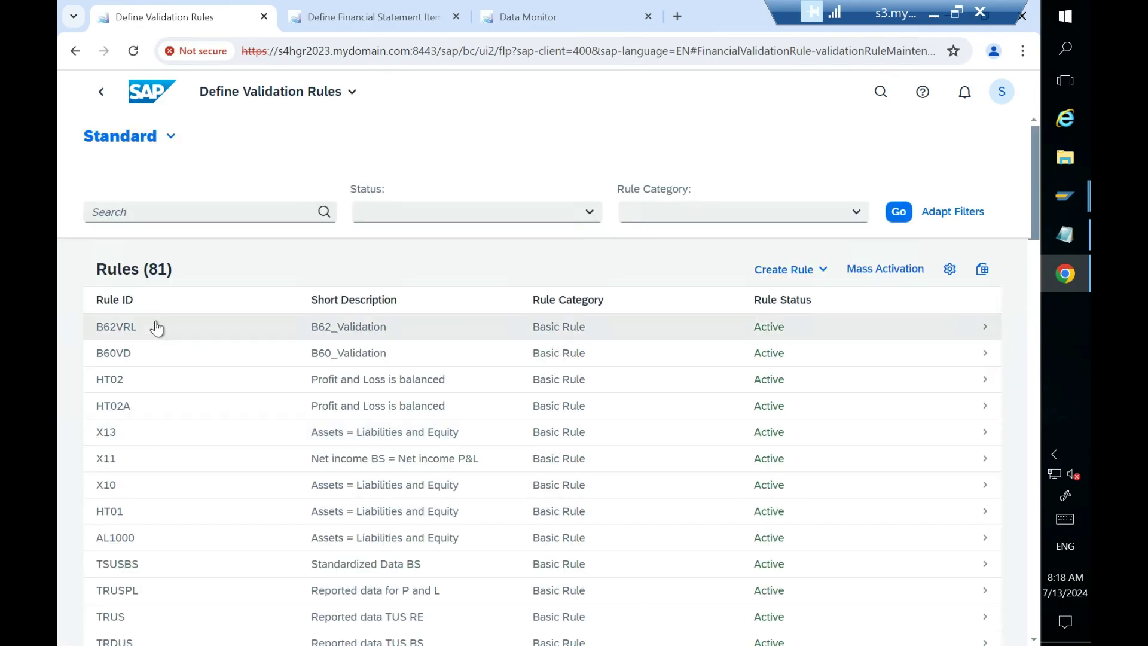
Step: Open rule B62VRL in full screen and review its general information and rule expression
left_click(990, 335)
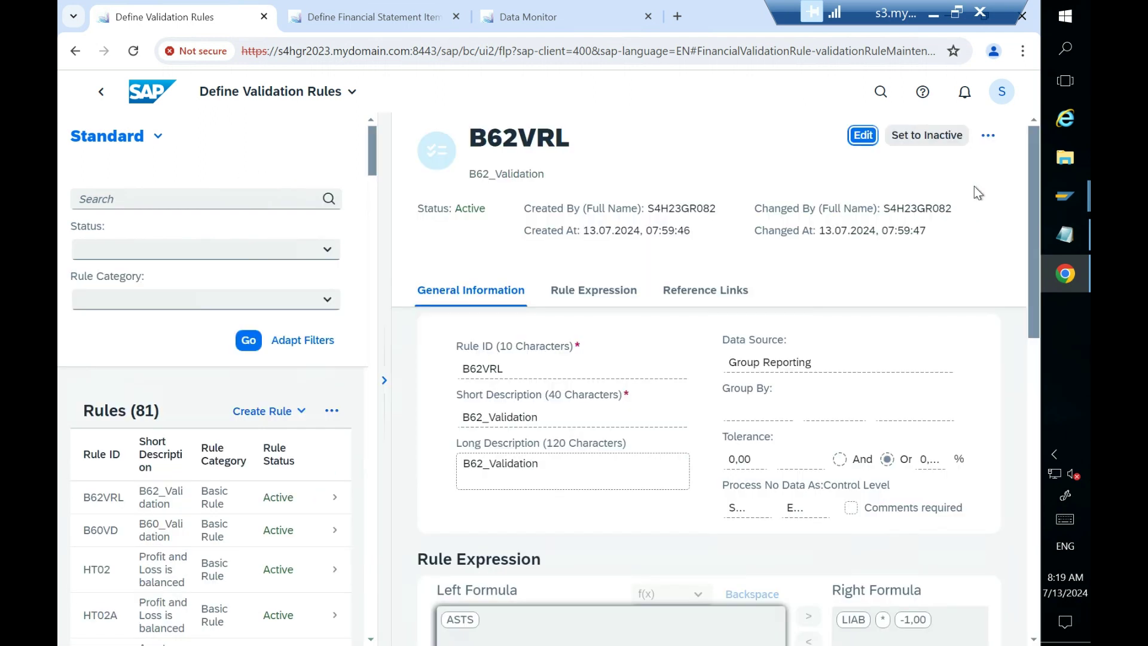
left_click(988, 135)
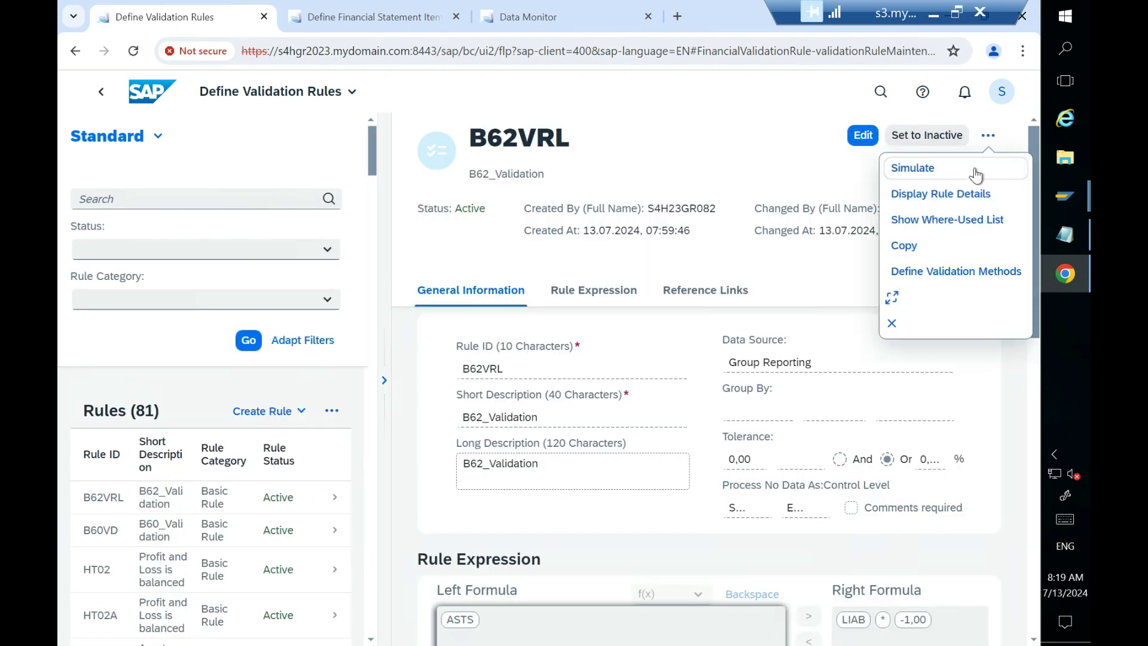
left_click(907, 297)
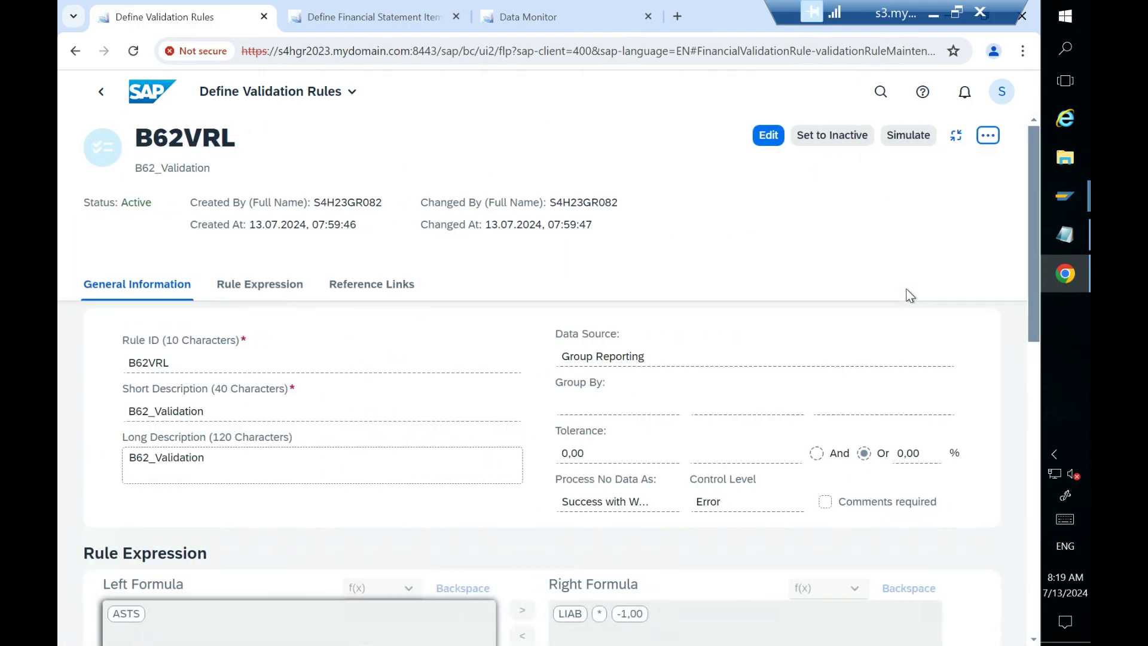
left_click_drag(1031, 203, 1032, 229)
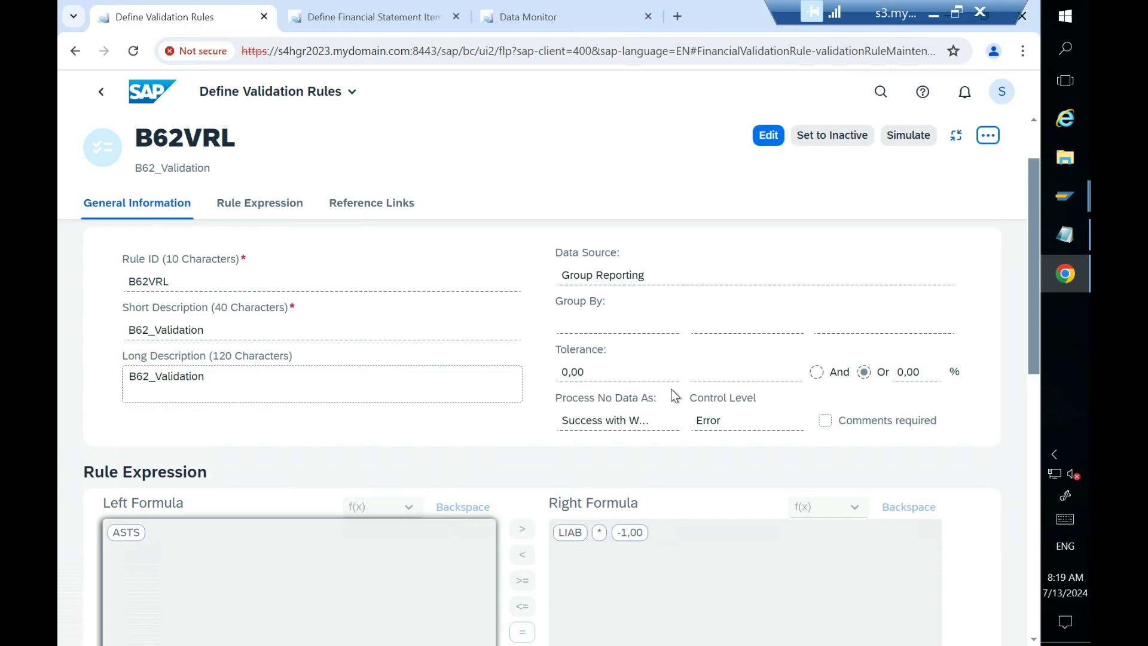
Step: Leave the validation rules, view the list of methods in Define Validation Methods, and return to the home page
left_click(104, 98)
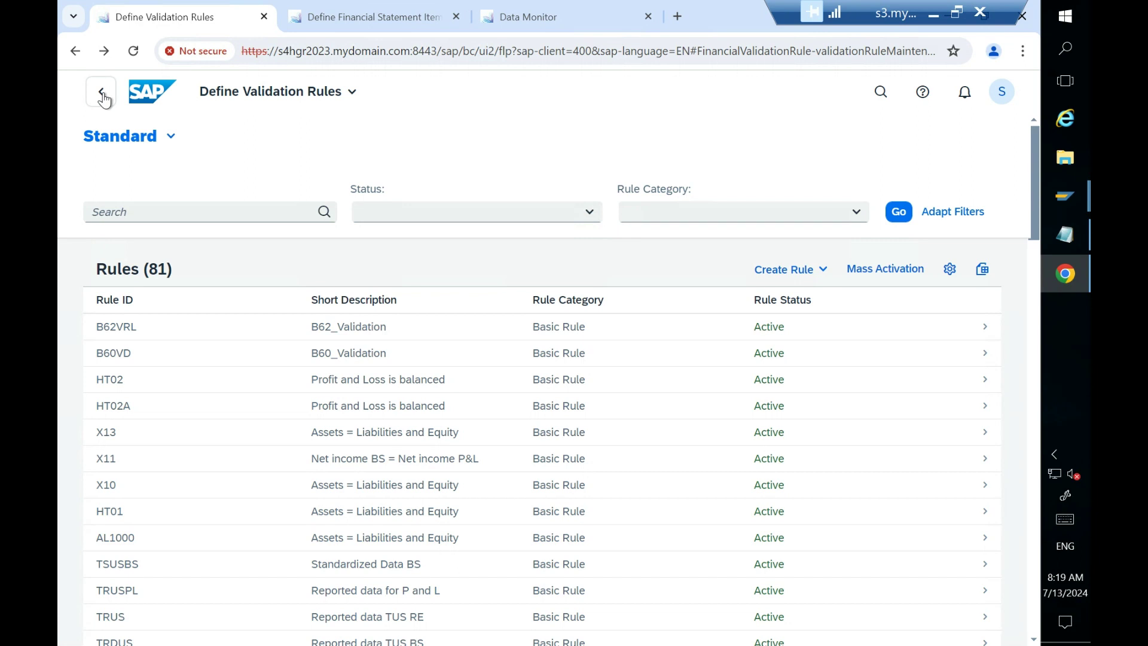
left_click(104, 99)
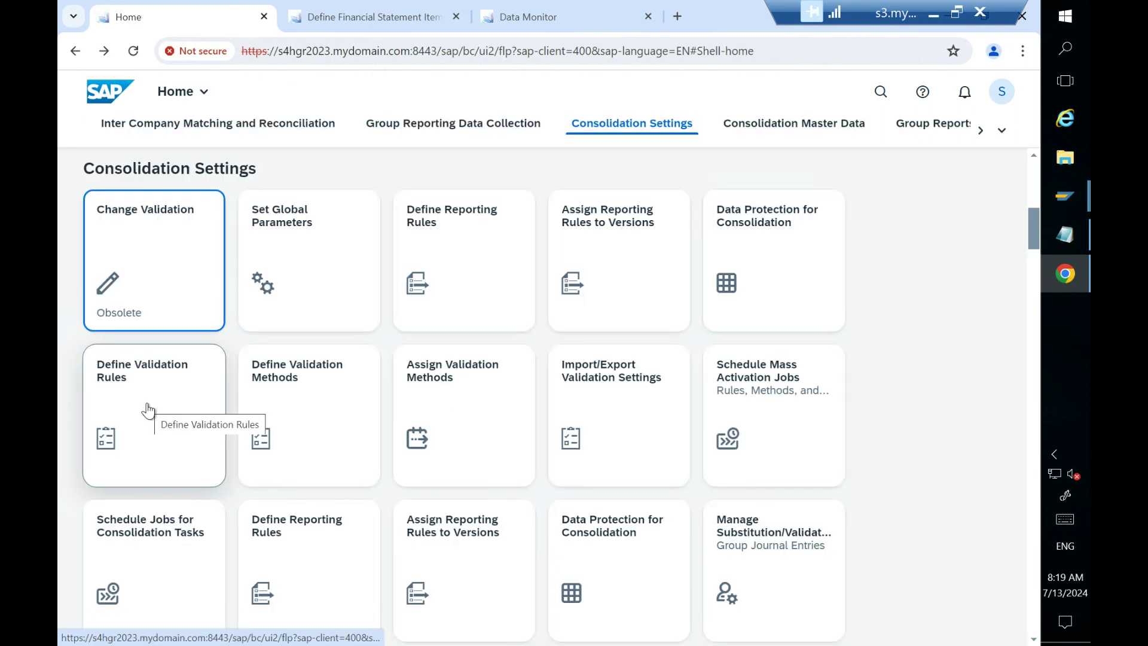
left_click(307, 409)
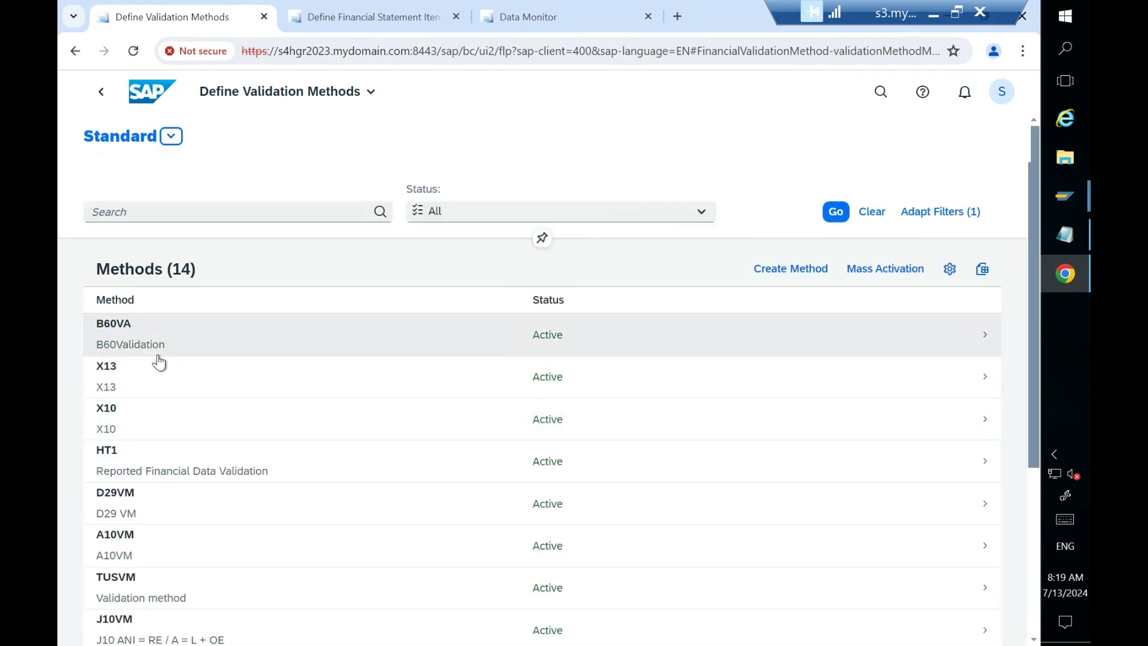
left_click(101, 90)
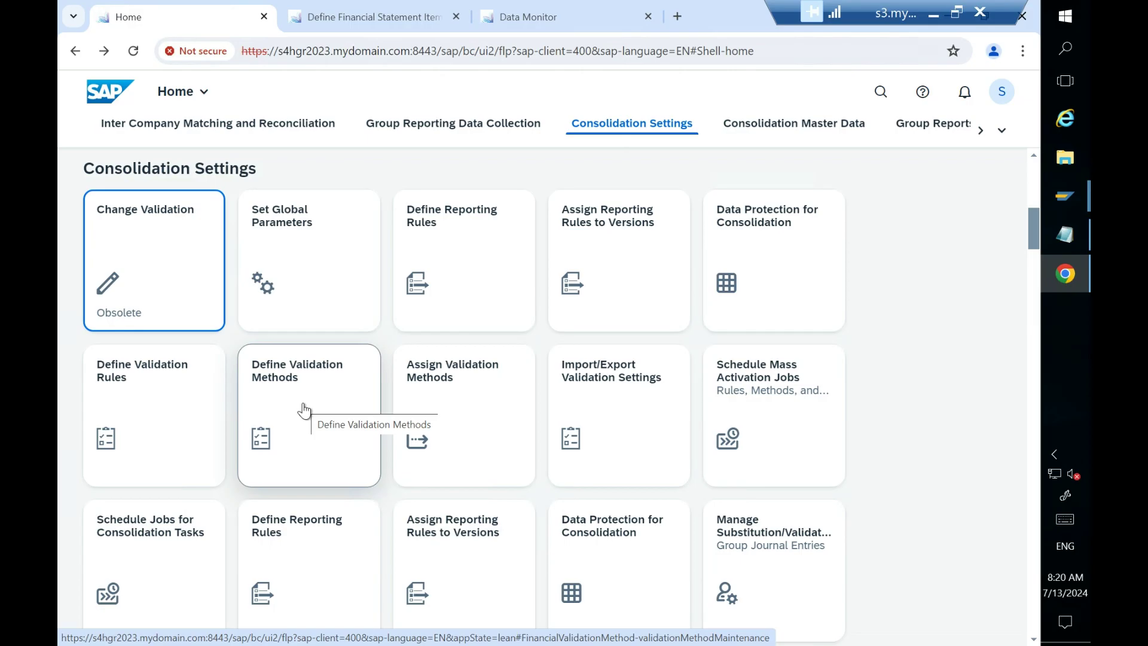
Step: Switch to the Data Monitor and widen the Val.Rep.D column to review the reported data validation task
left_click(548, 14)
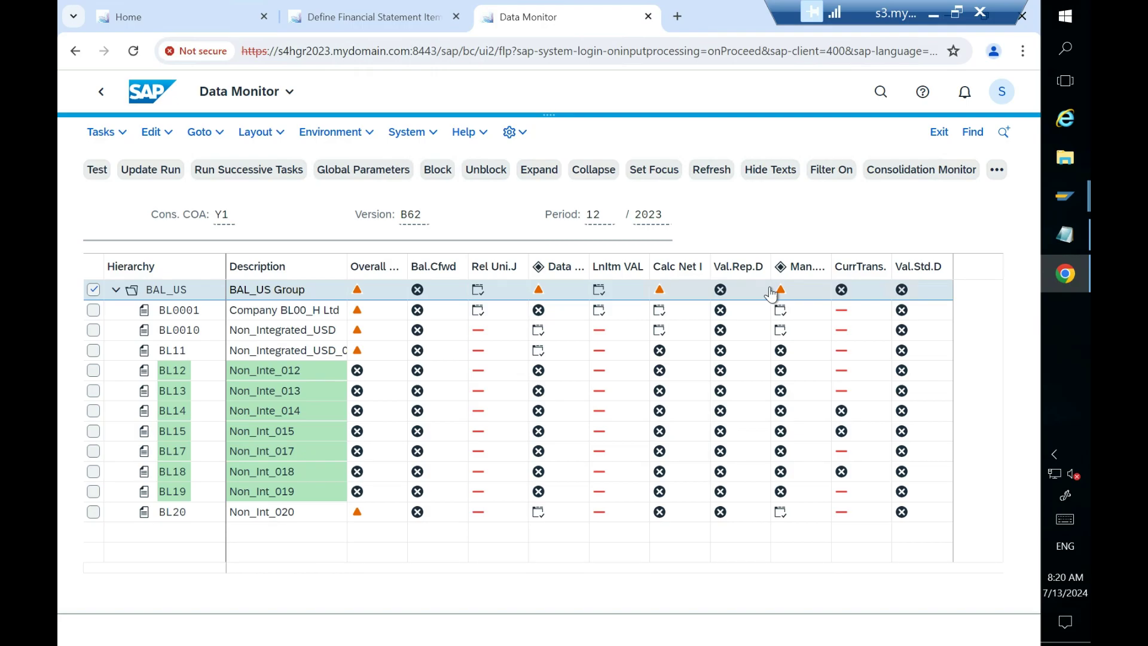
left_click_drag(769, 264, 833, 265)
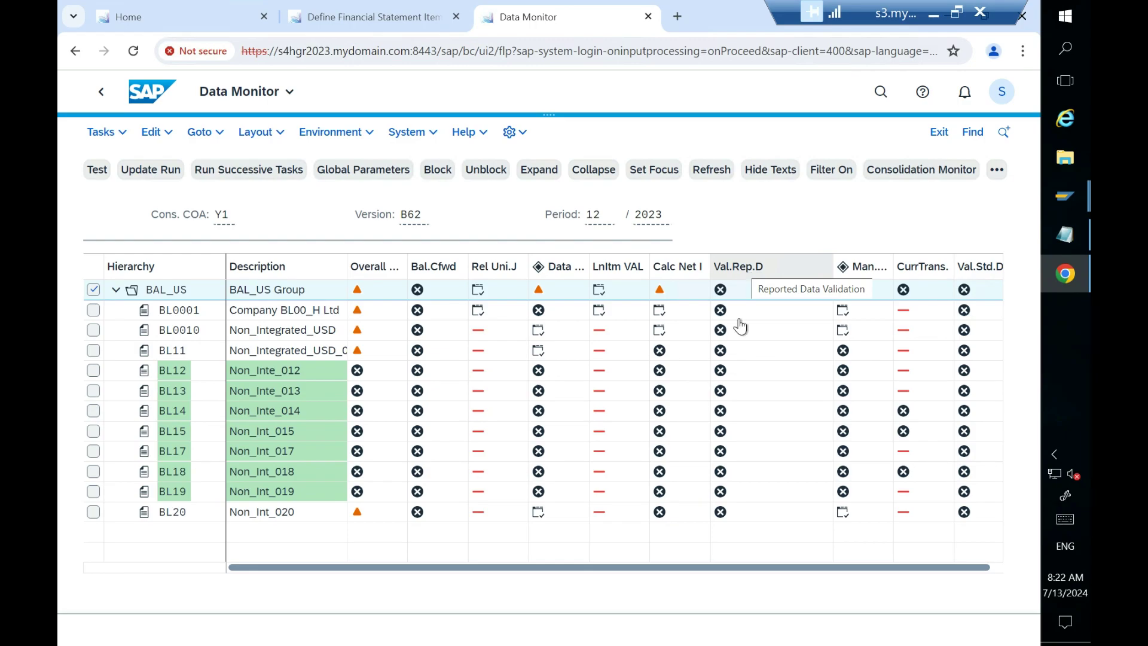
left_click_drag(850, 565, 935, 571)
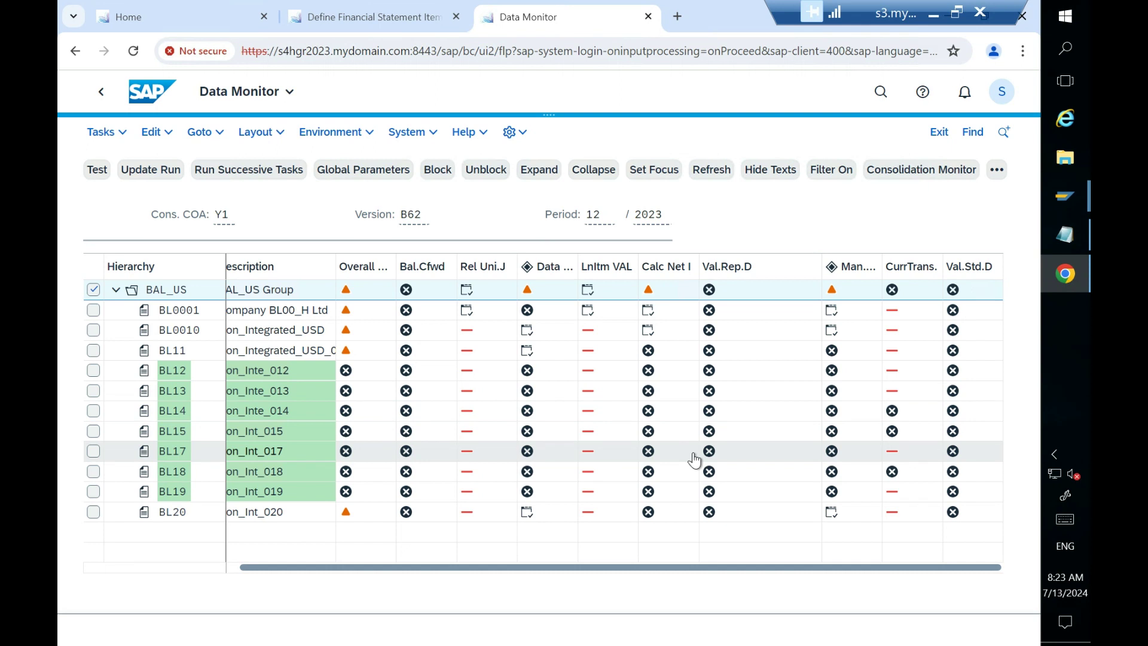
Step: Exit Define Financial Statement Items to its home page, and reopen Define Validation Rules in the first browser tab
left_click(360, 16)
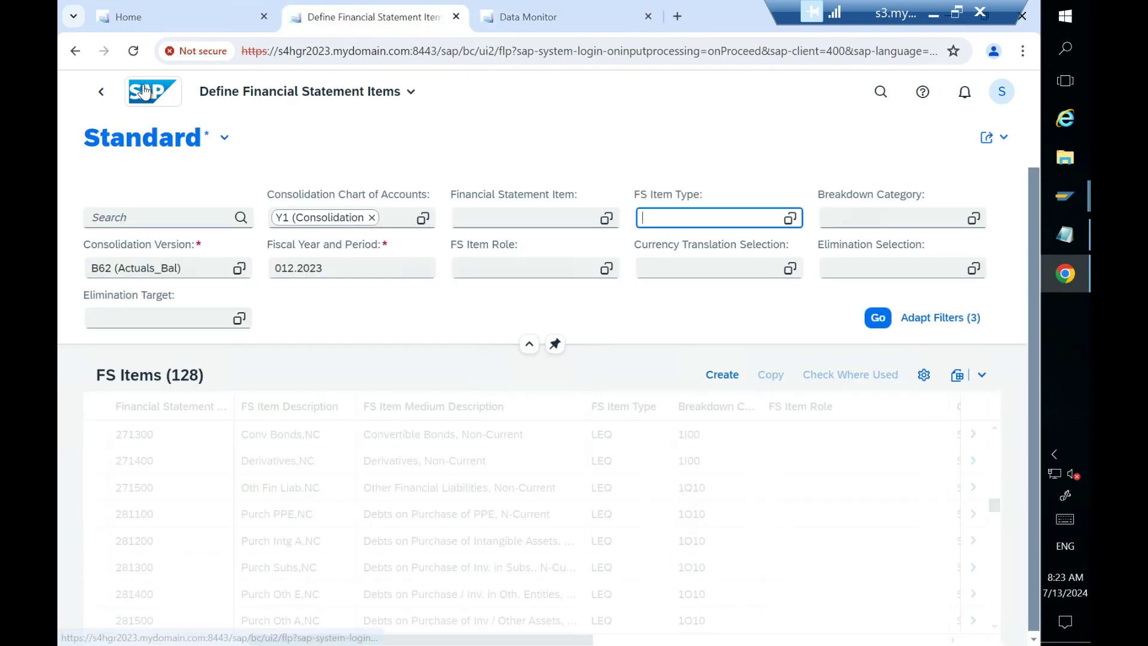
left_click(174, 18)
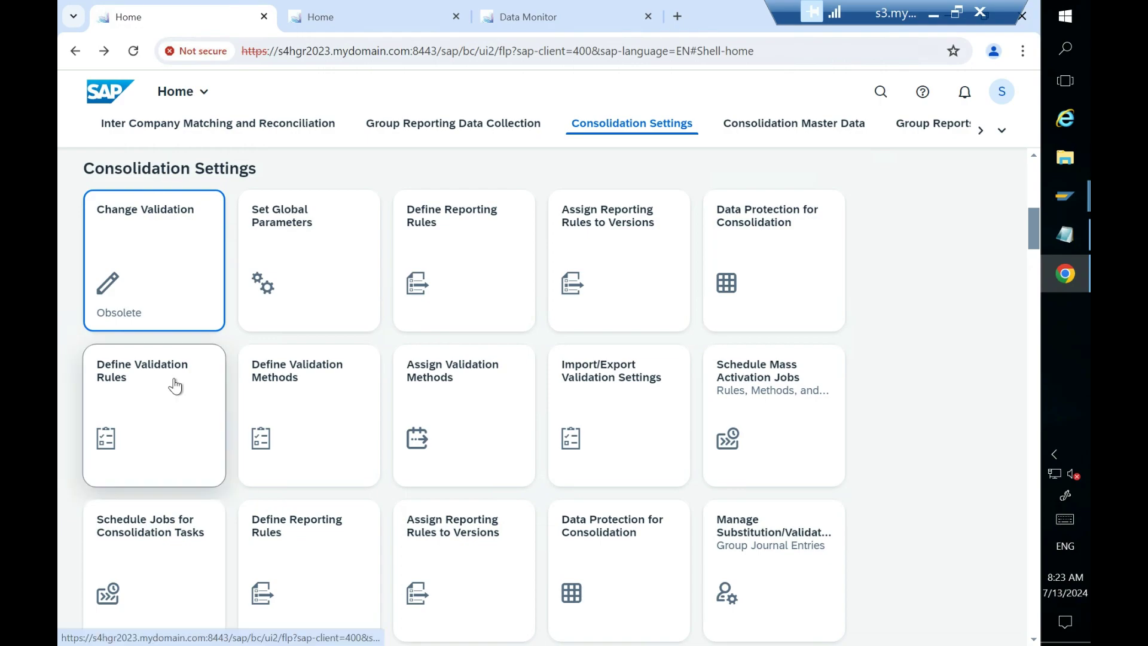
left_click(174, 385)
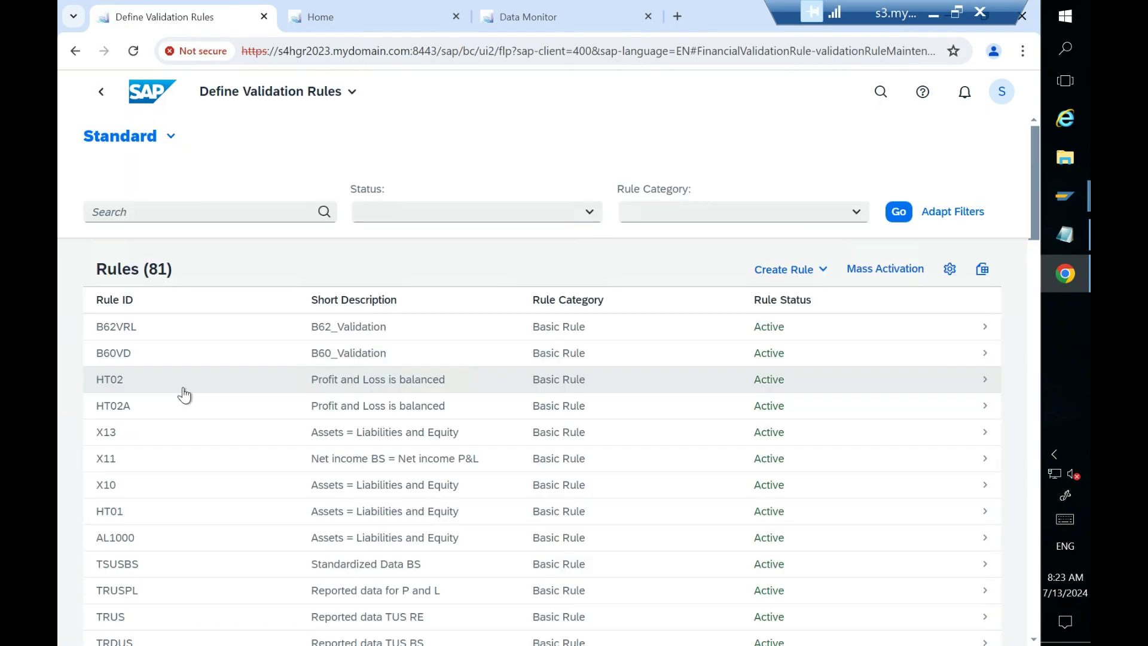
Step: Examine the IDs and descriptions in the validation rules list, with a brief check of the Data Monitor's validation tasks
scroll(386, 472, "down", 1)
scroll(386, 472, "down", 3)
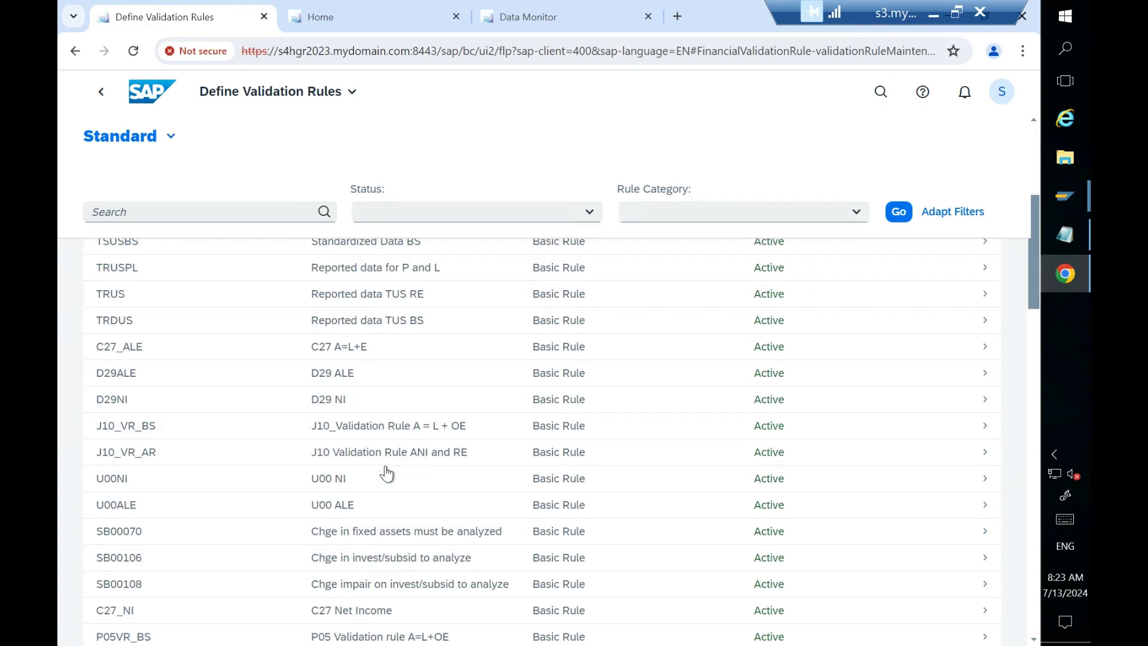
scroll(387, 473, "down", 1)
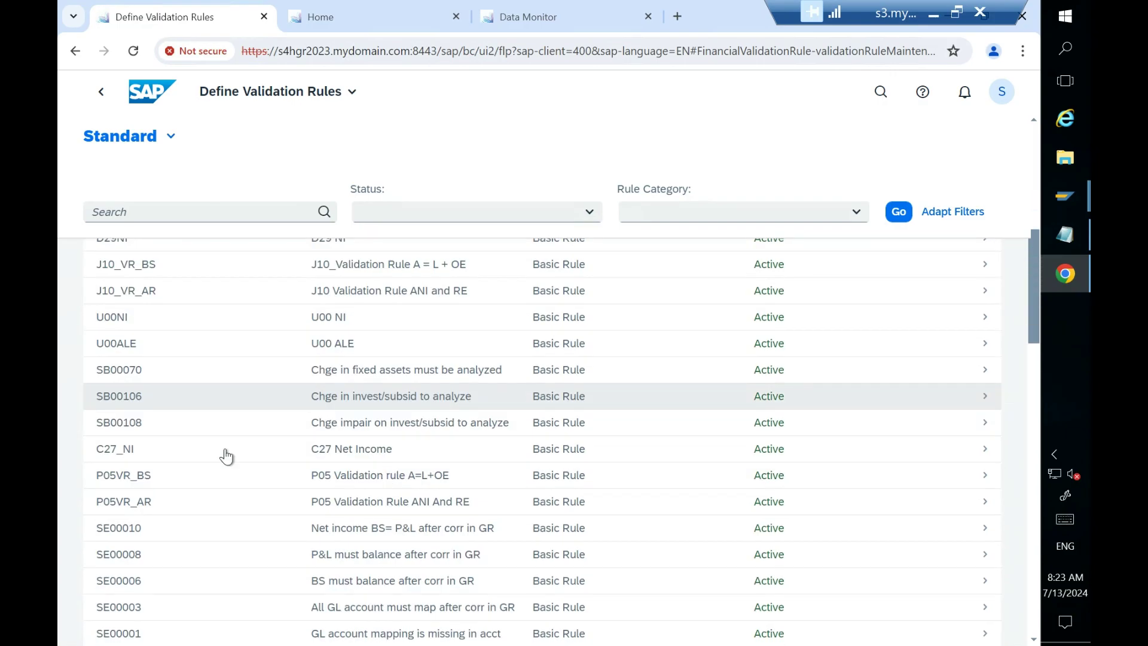
scroll(110, 513, "down", 5)
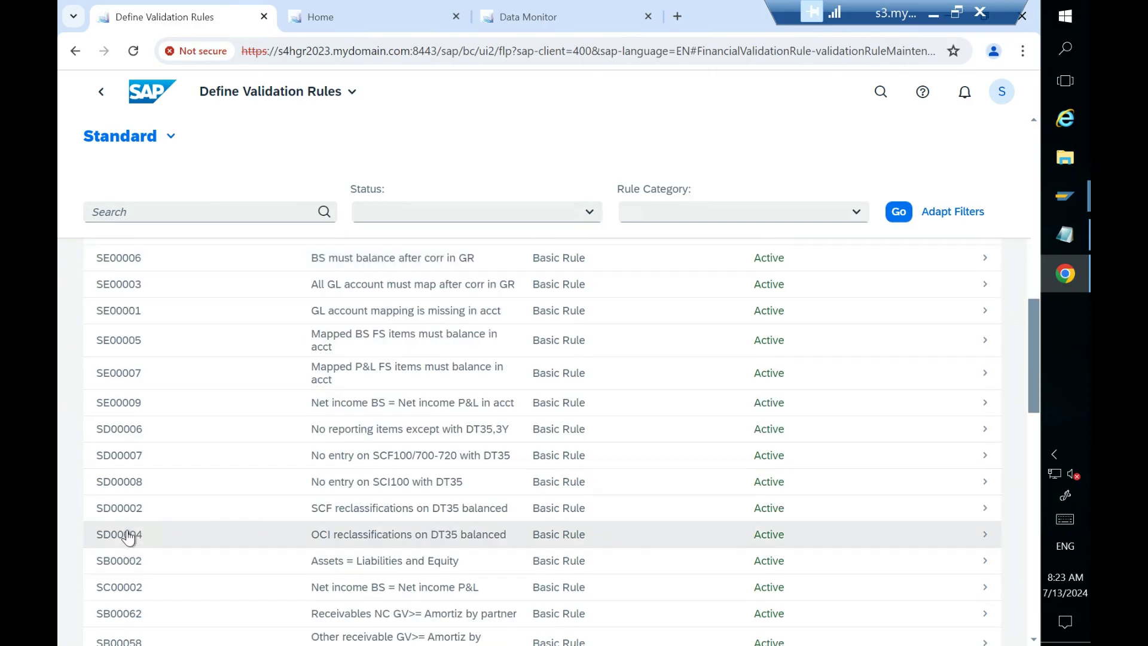
scroll(130, 513, "down", 1)
scroll(130, 513, "down", 1)
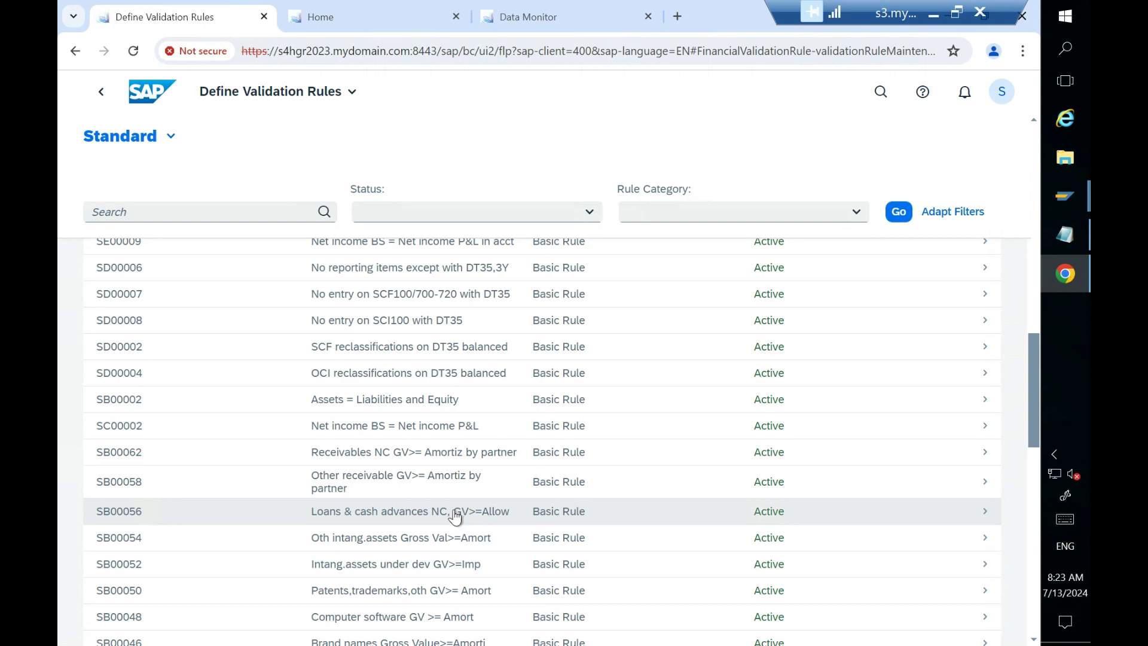
scroll(335, 438, "down", 2)
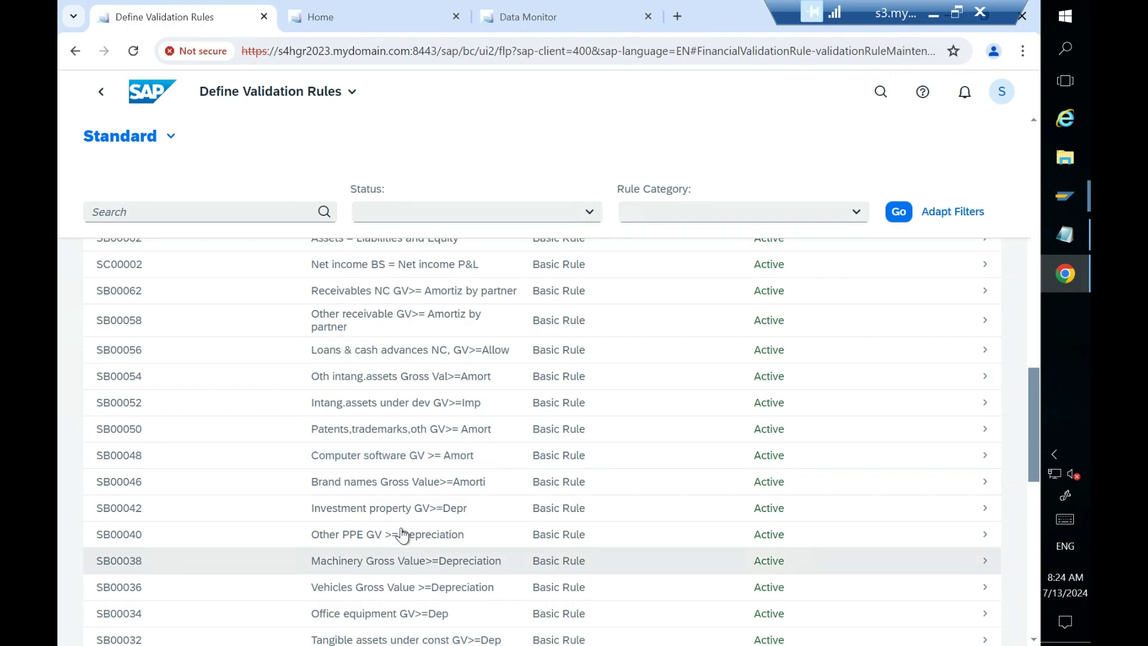
scroll(428, 467, "down", 1)
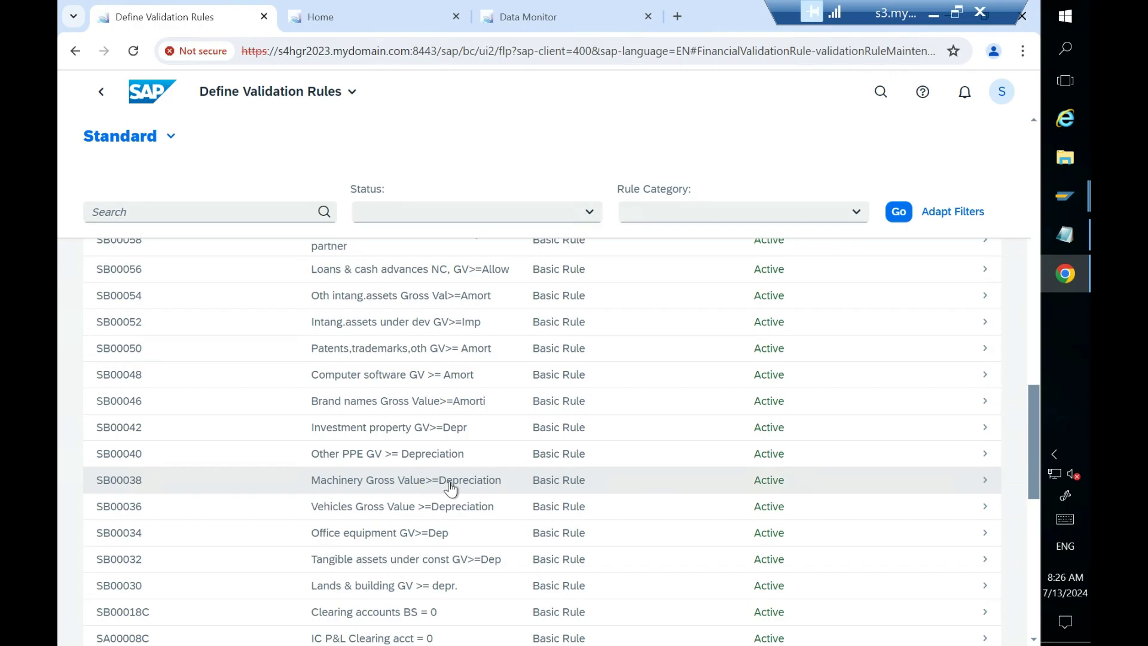
left_click(537, 20)
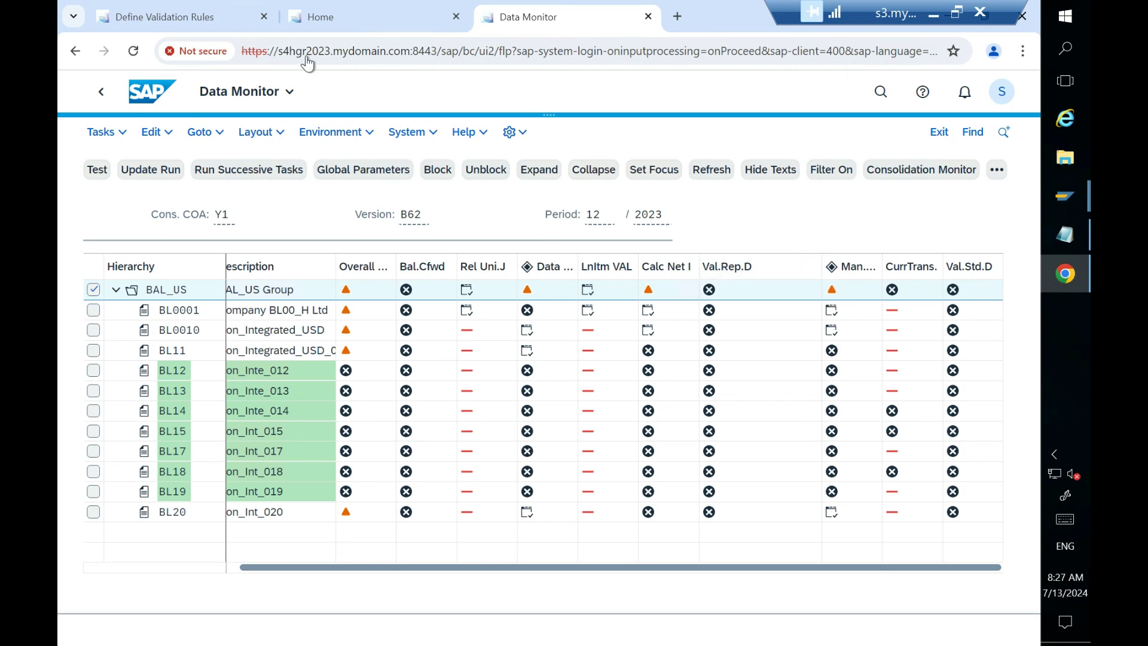
left_click(202, 21)
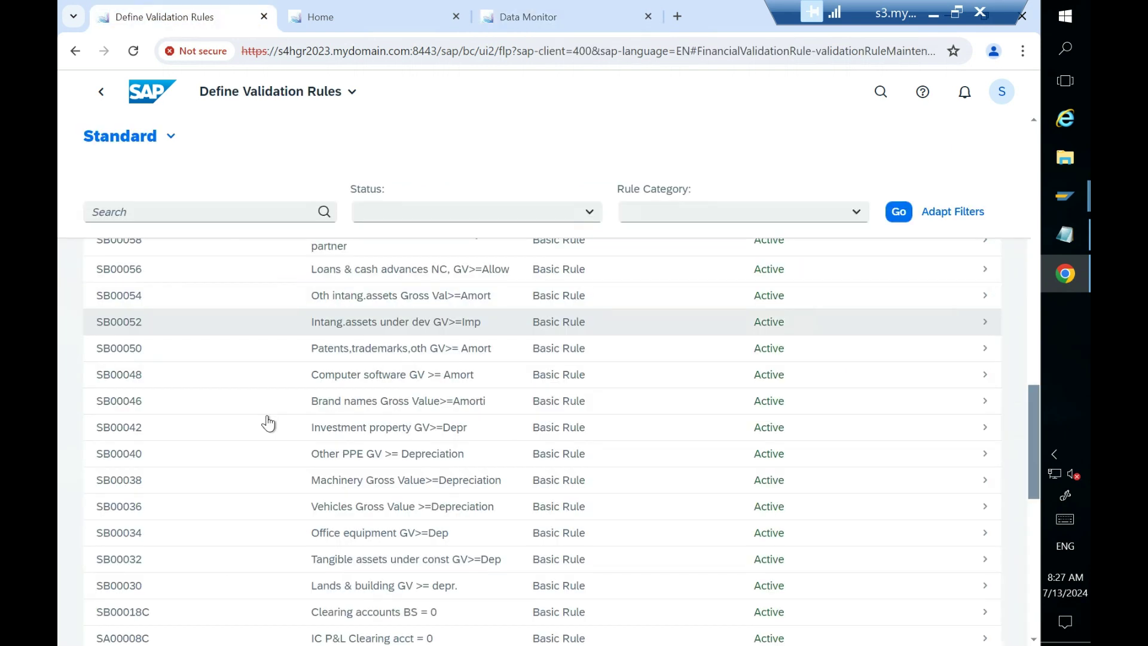
Step: Switch to the Data Monitor, narrow the Val.Rep.D column and widen the Val.Std.D column
left_click(570, 14)
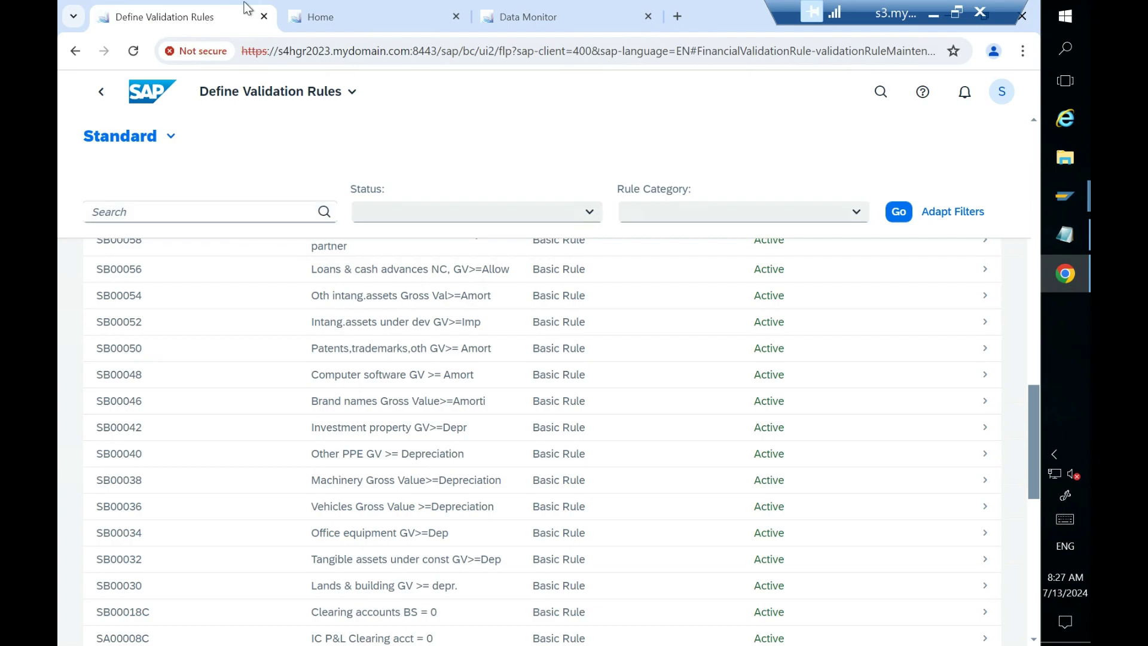
left_click(528, 8)
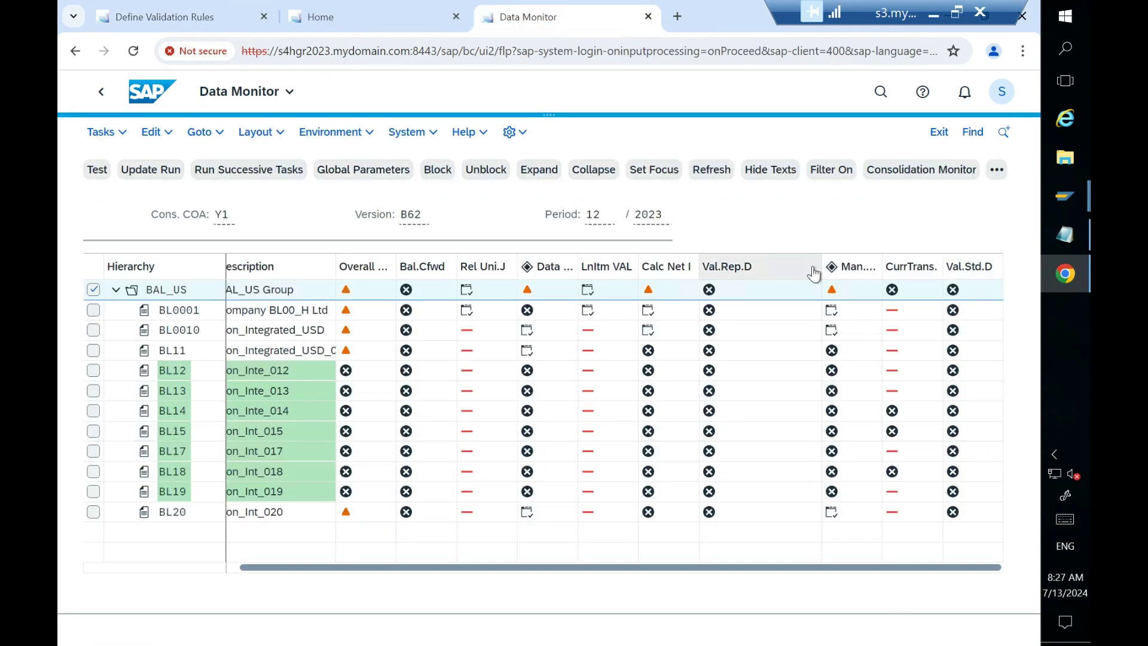
left_click_drag(823, 264, 771, 263)
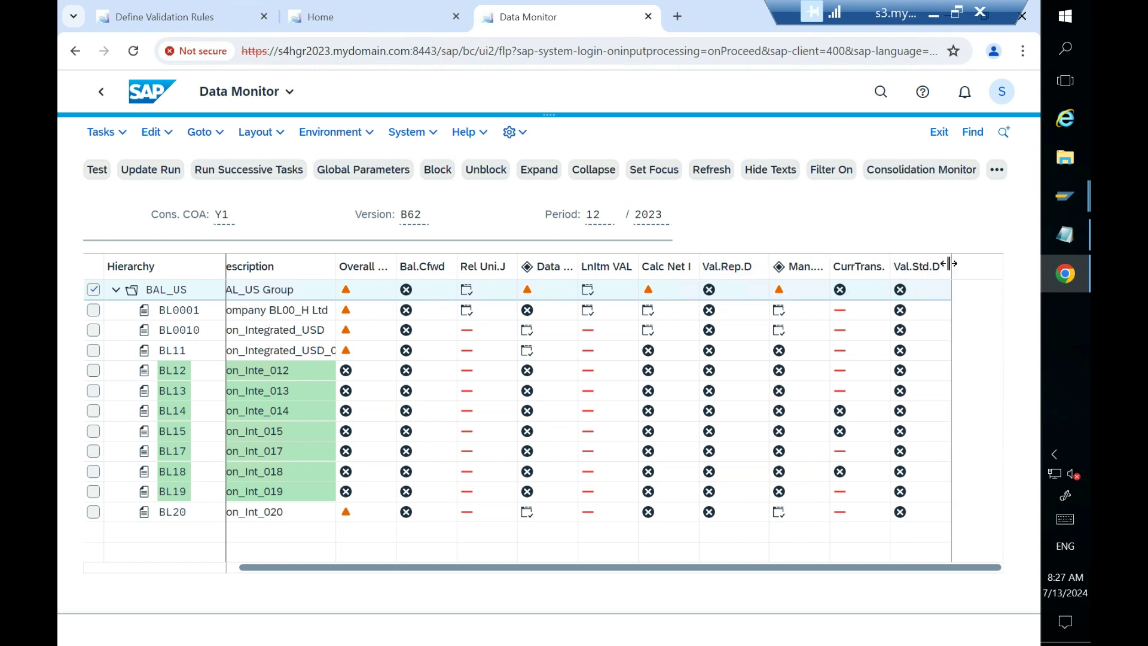
left_click_drag(953, 264, 990, 263)
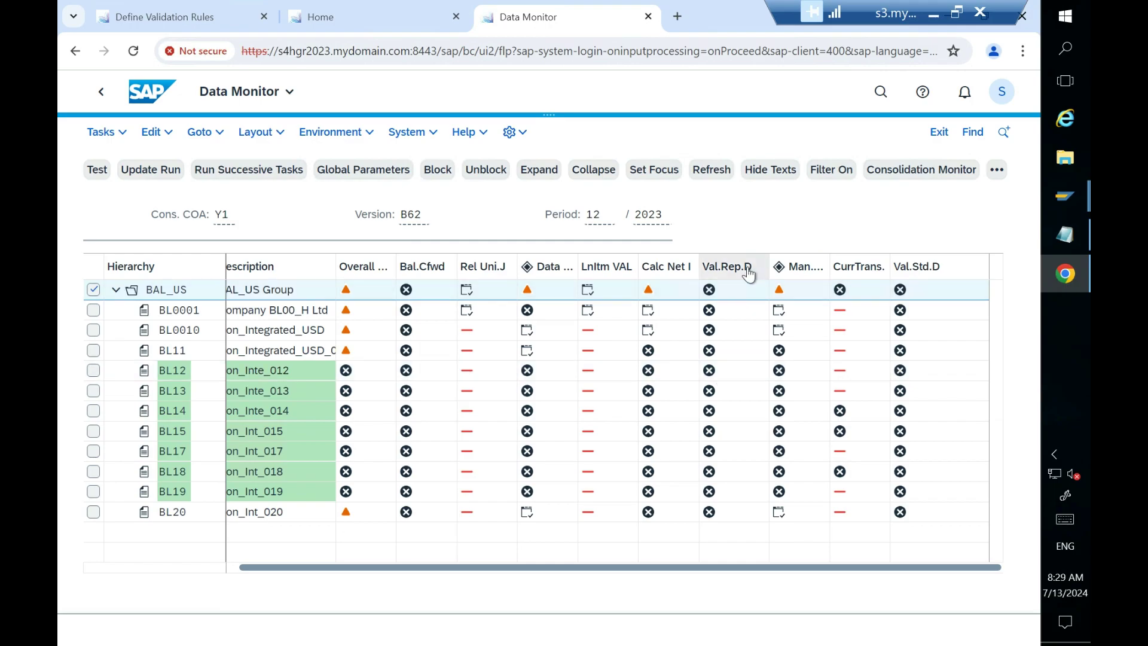
Step: Compare the rules in the validation rules list with the validation task columns in the Data Monitor
left_click(212, 12)
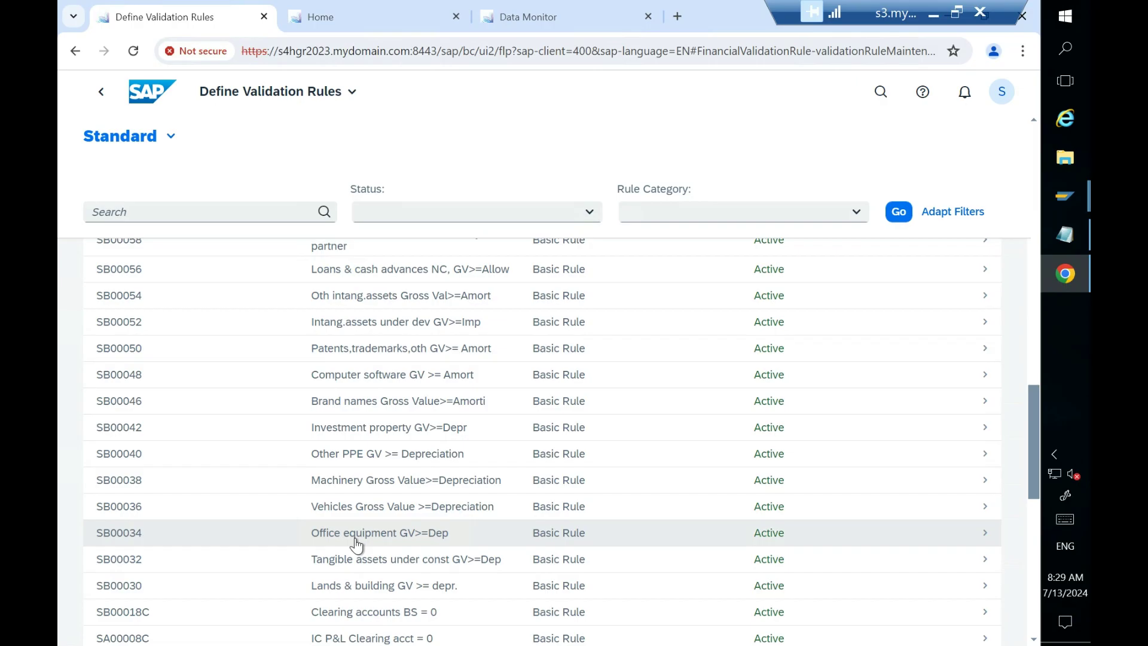
left_click(543, 23)
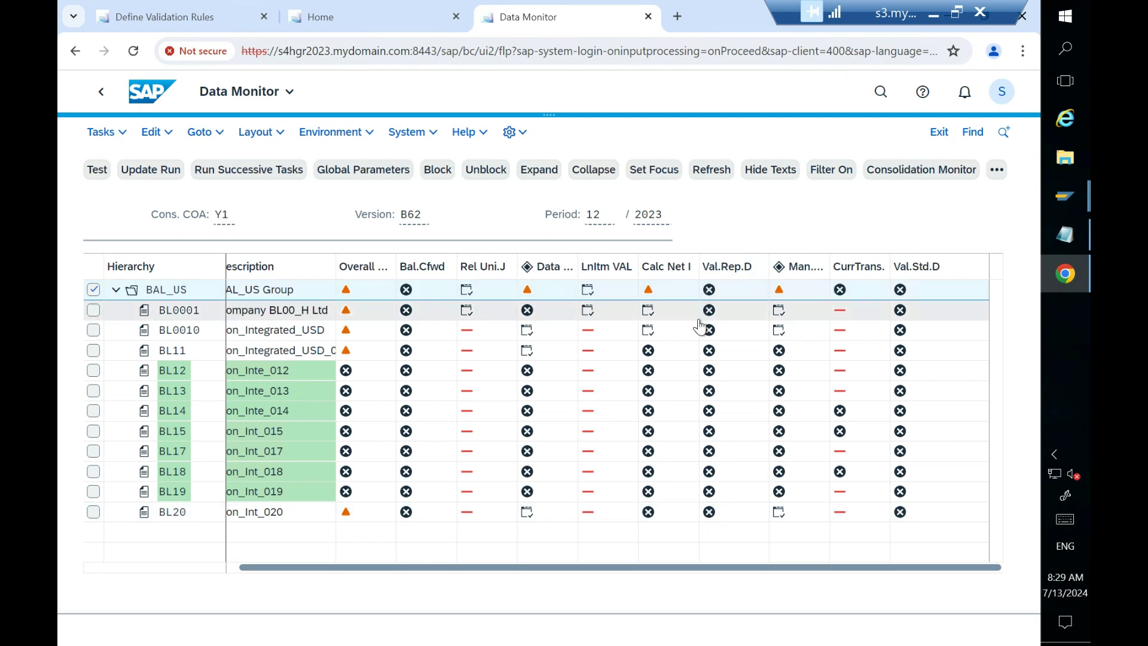
left_click(164, 16)
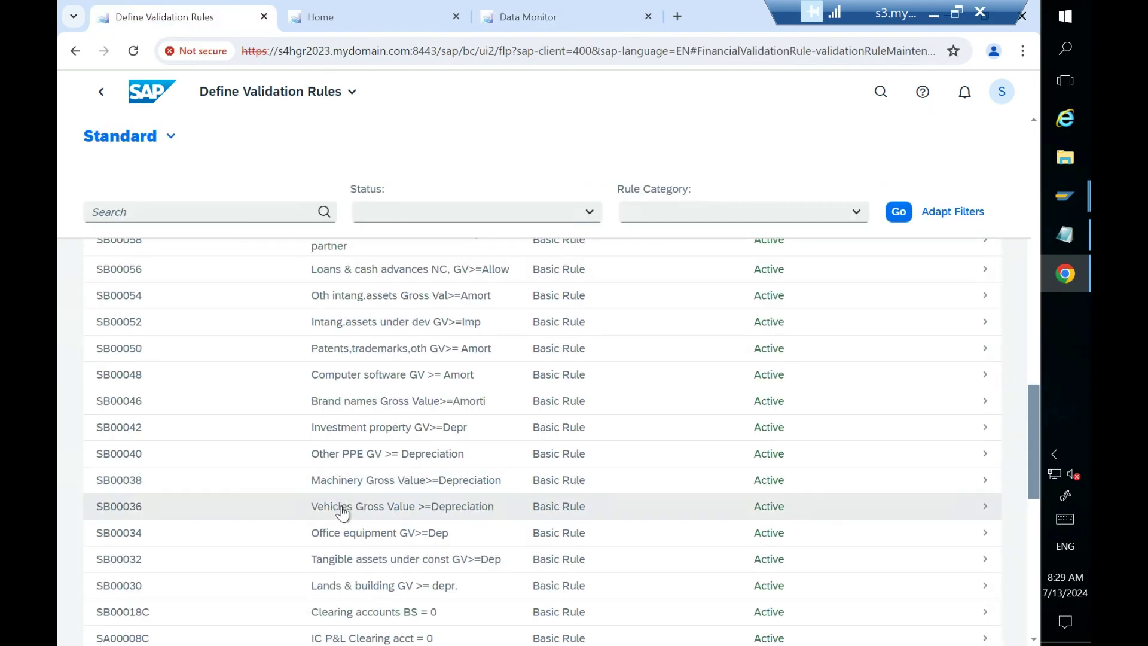
left_click(554, 9)
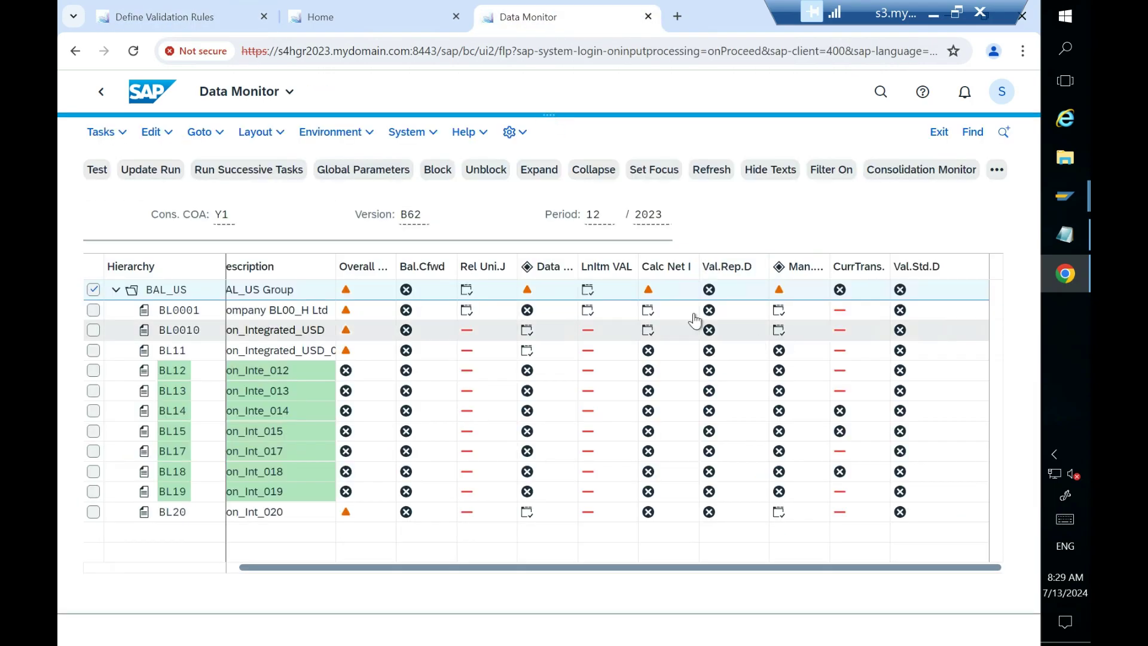
left_click(175, 17)
scroll(373, 526, "down", 3)
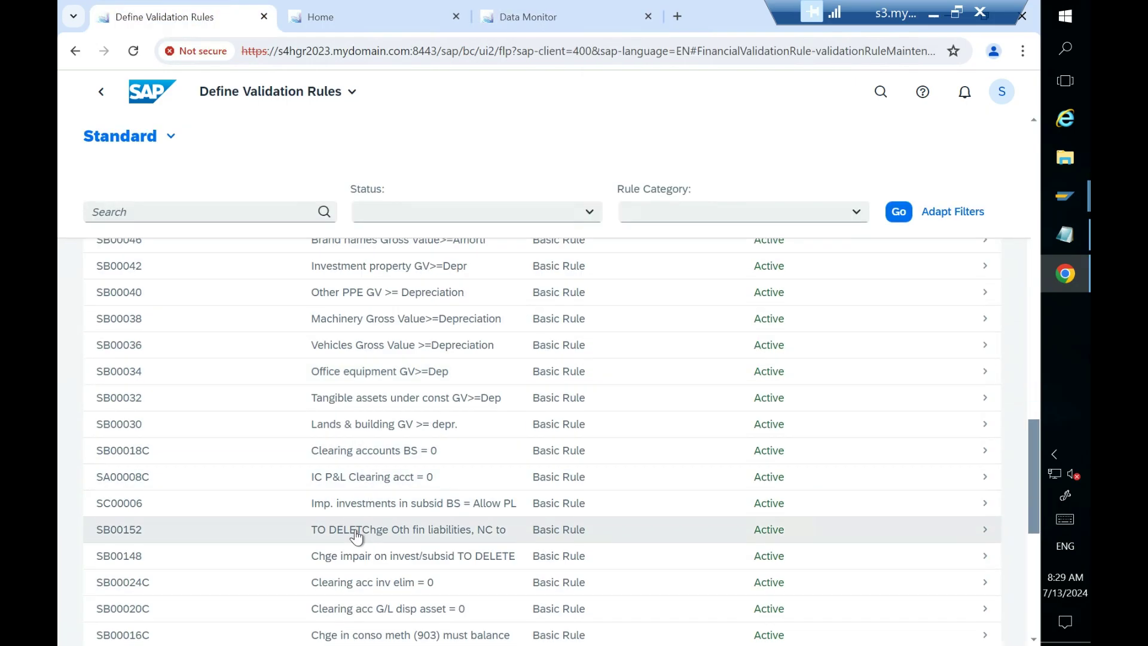
scroll(356, 571, "down", 3)
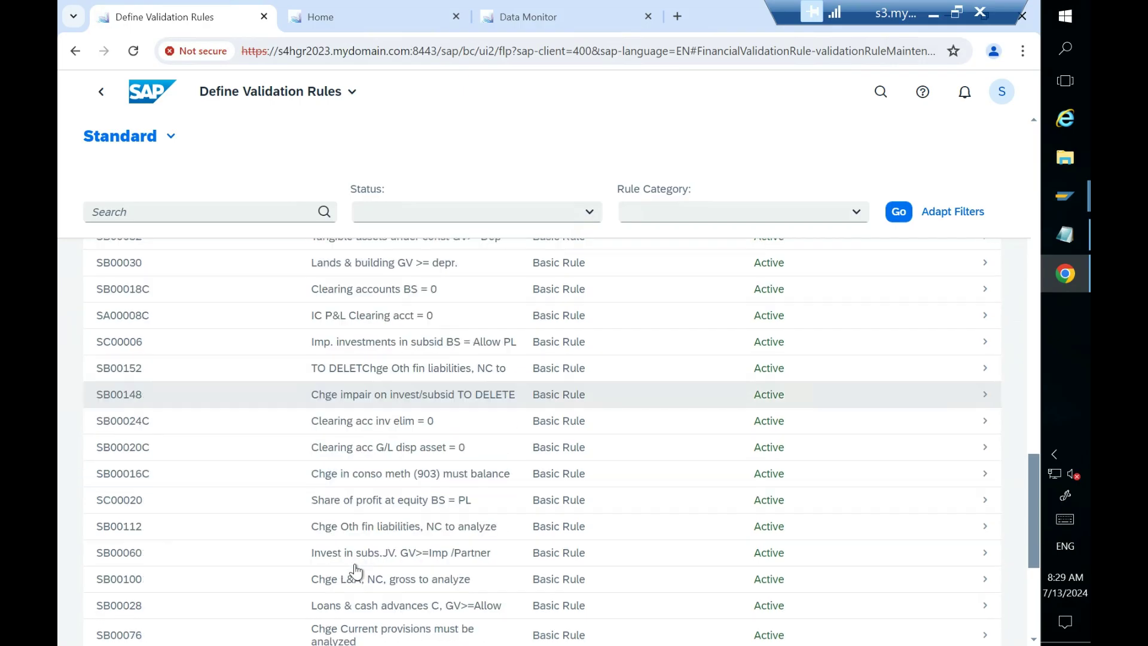
scroll(358, 530, "up", 6)
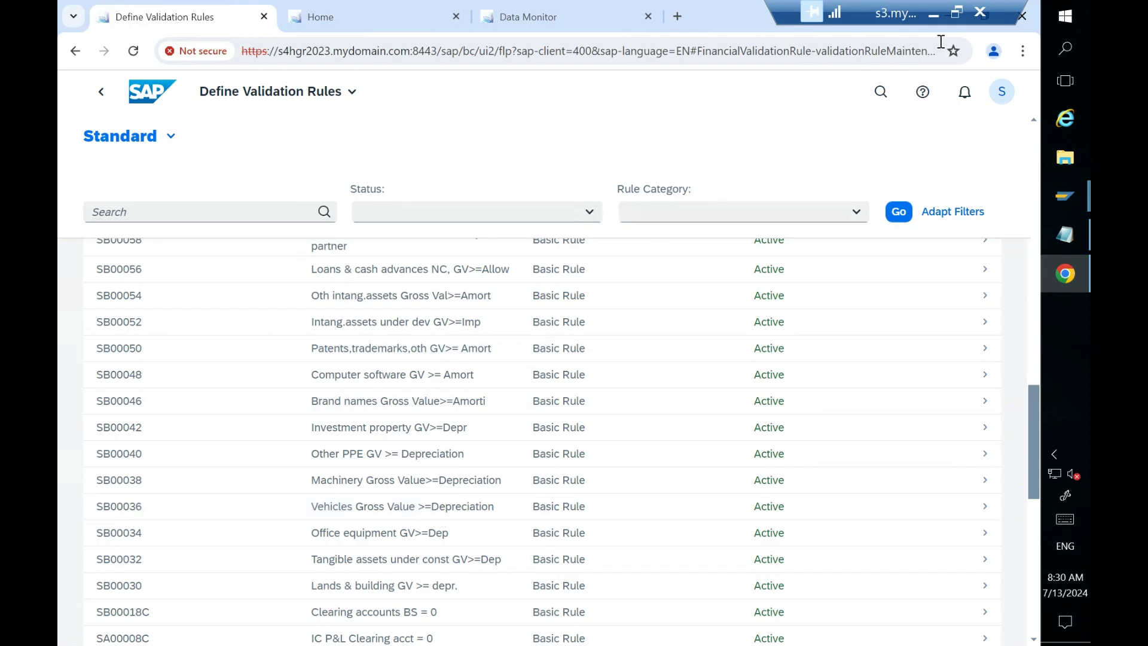
Step: Switch to the Excel workbook and enter 1000 in cell B230 and 1100 in cell C230 of Sheet3
left_click(934, 14)
left_click(300, 495)
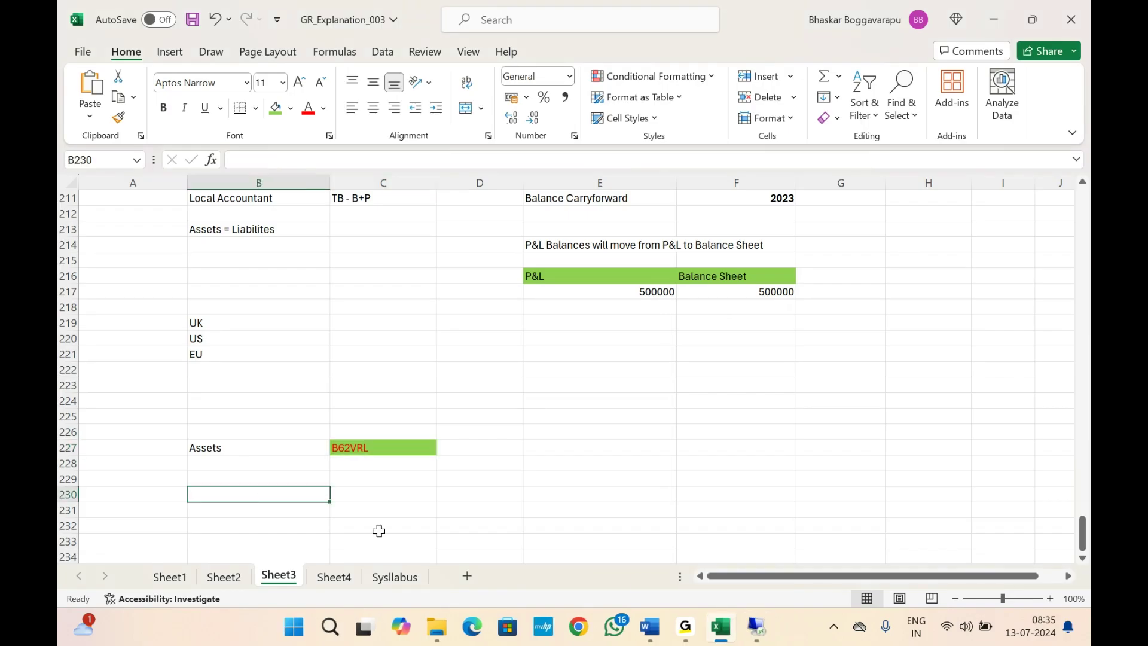
type("1000")
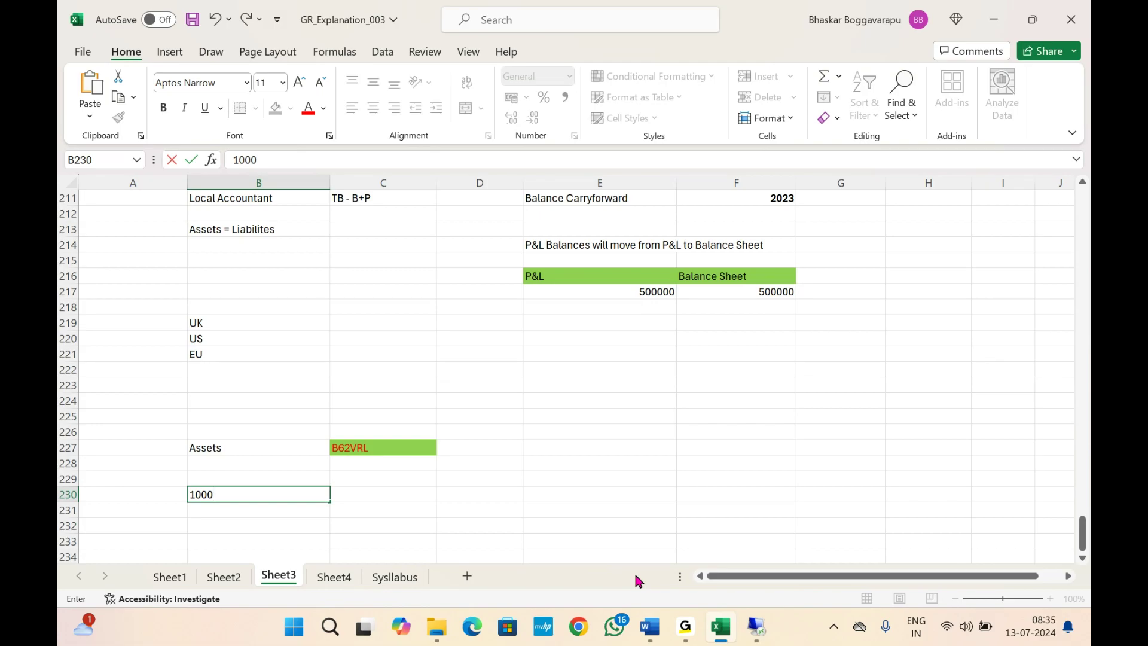
key("Tab")
type("1100")
key("Return")
scroll(479, 518, "down", 1)
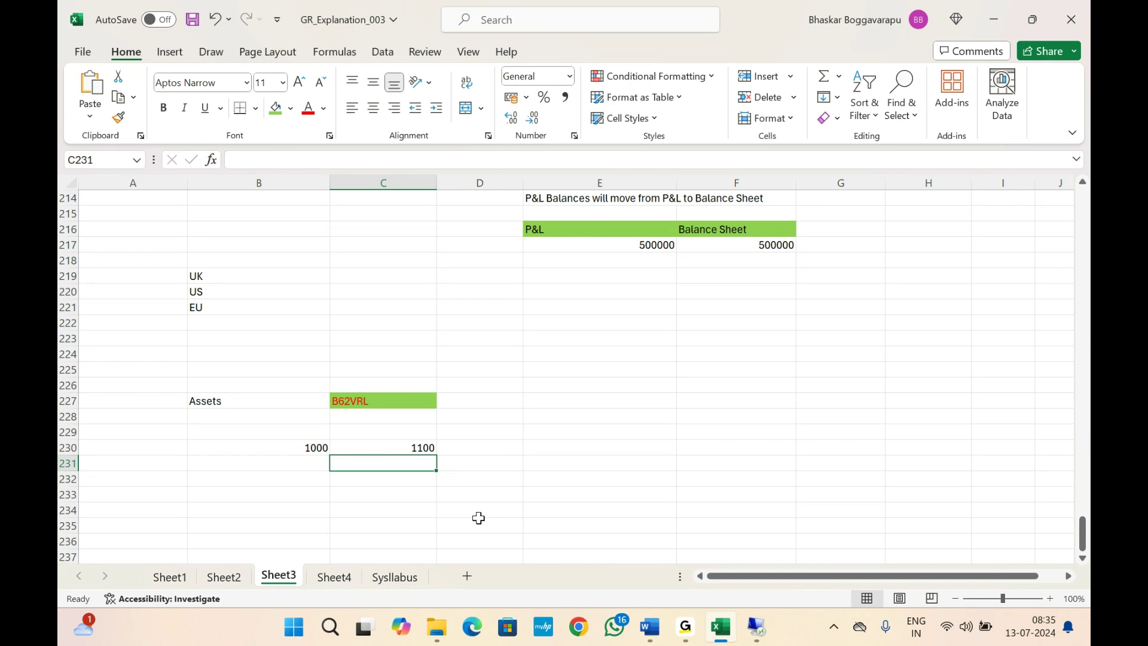
left_click(418, 452)
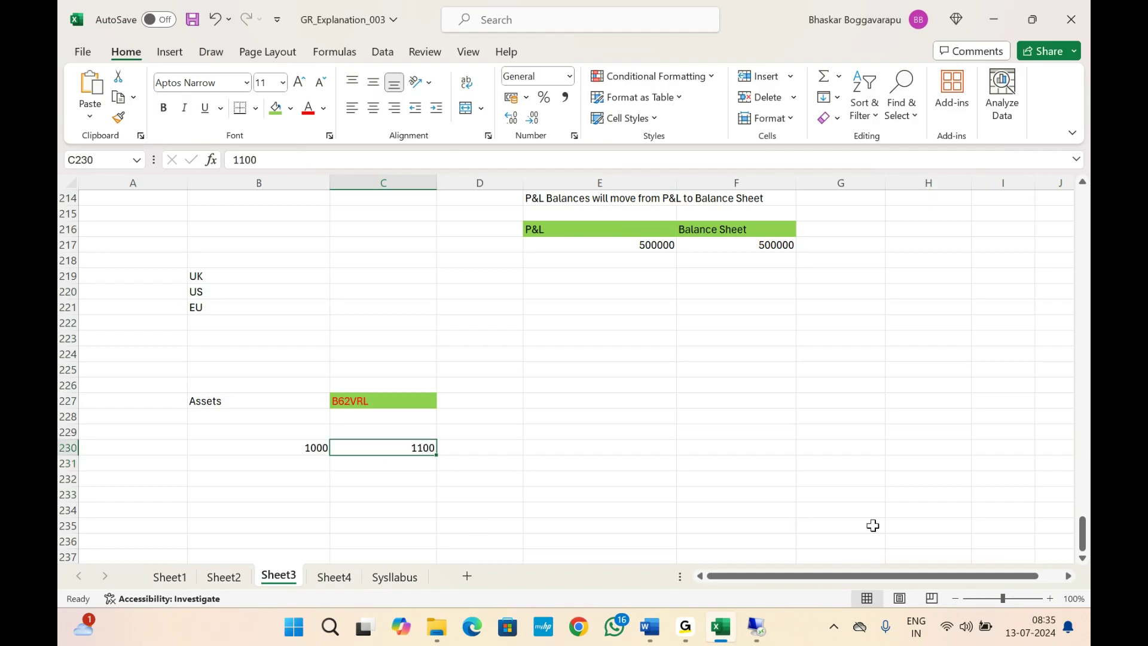
key("Left")
key("Right")
key("Down")
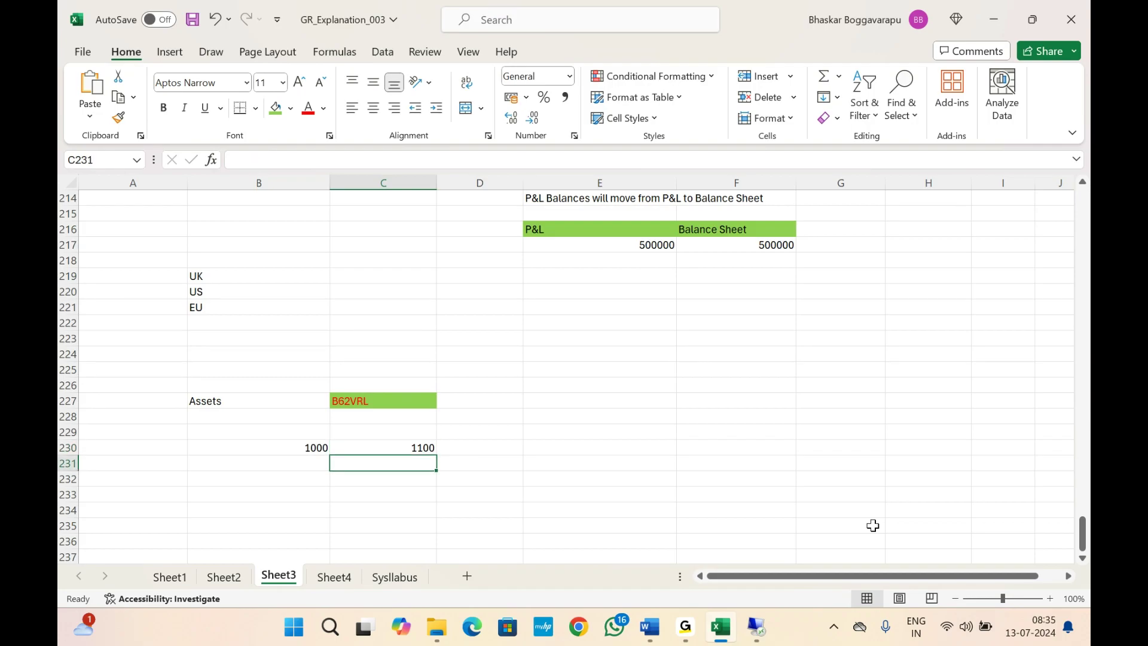
Step: Return to the validation rules in the remote session and open rule SB00036 in full screen
left_click(755, 626)
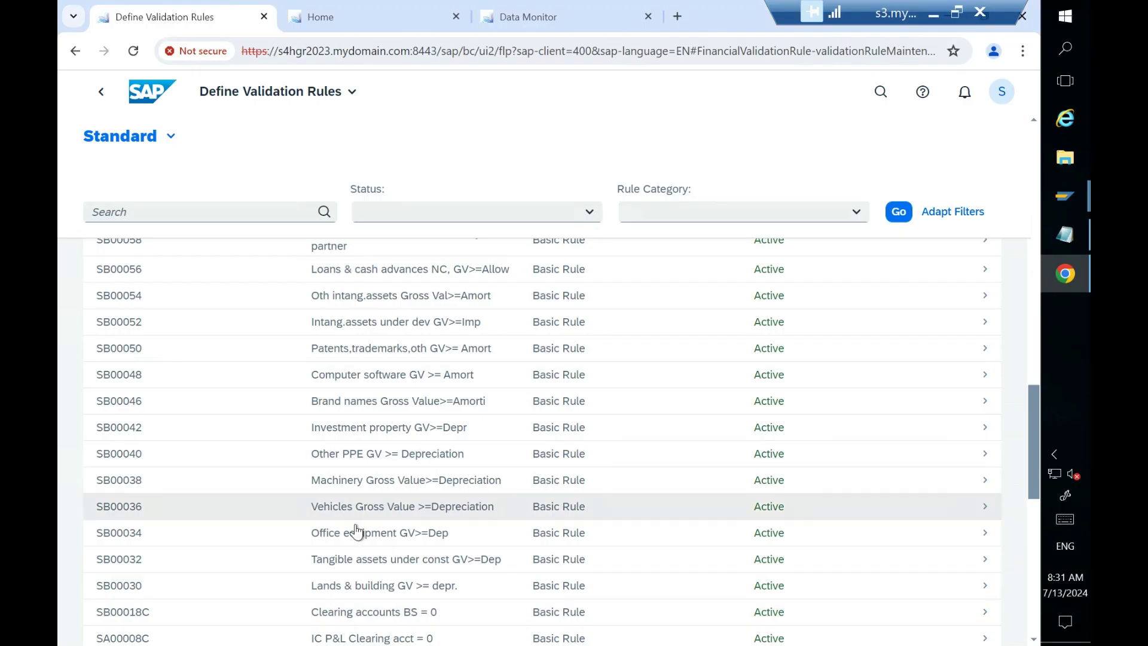
left_click(376, 513)
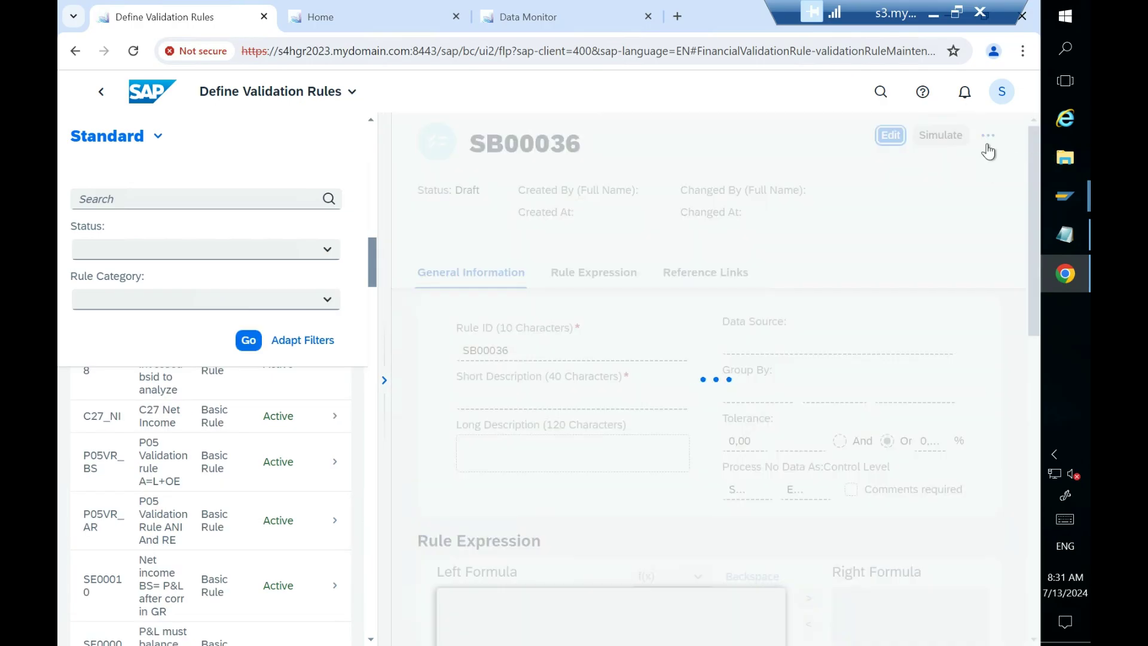
left_click(988, 135)
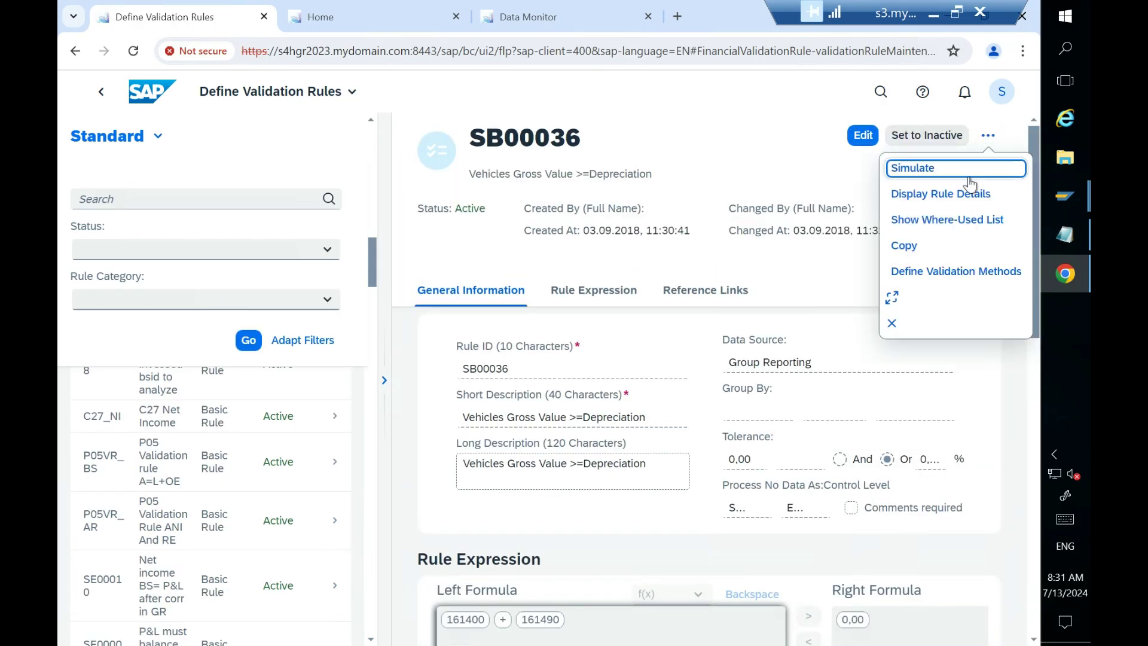
left_click(897, 305)
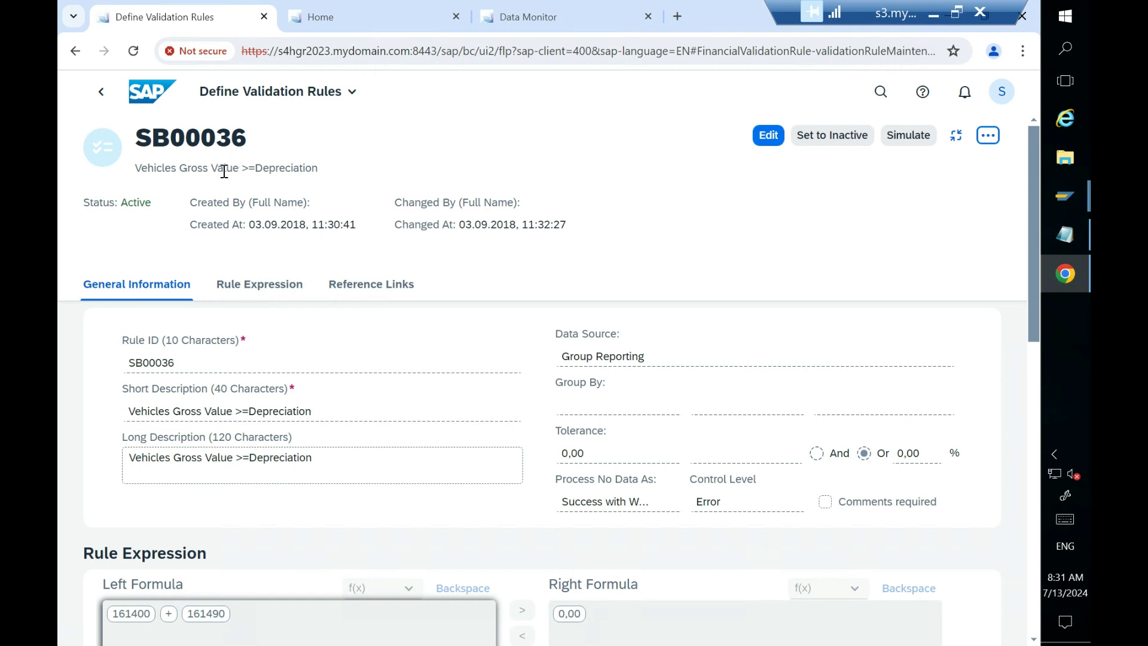
Step: Start setting rule SB00036 to inactive, cancel that change, and try to edit the rule
left_click(827, 141)
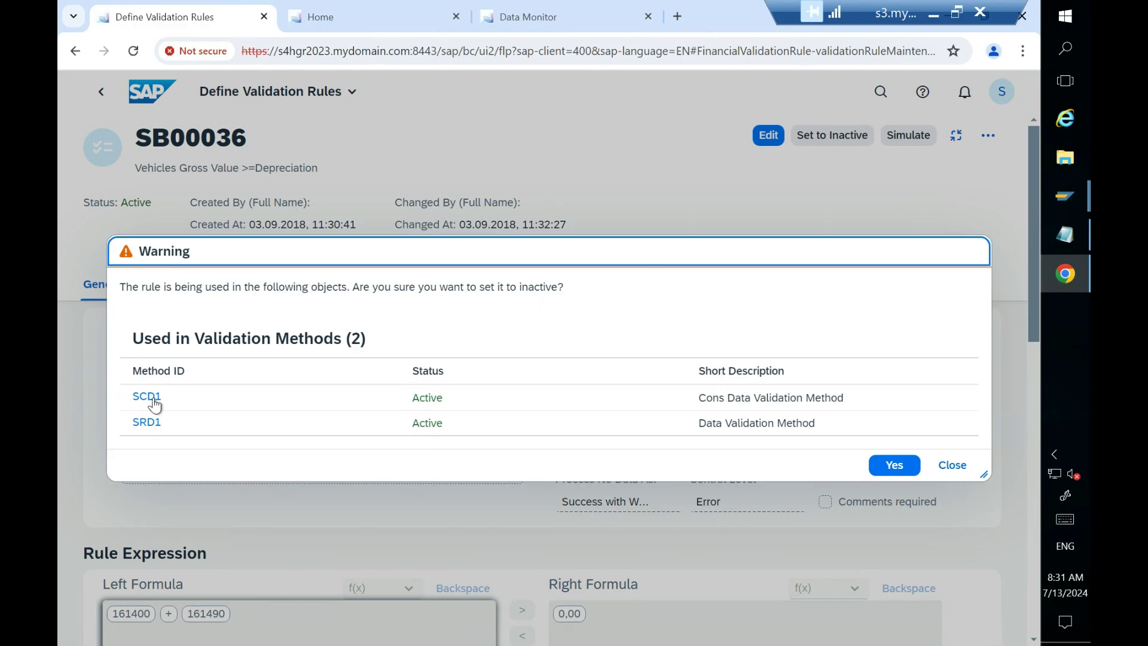
left_click(950, 465)
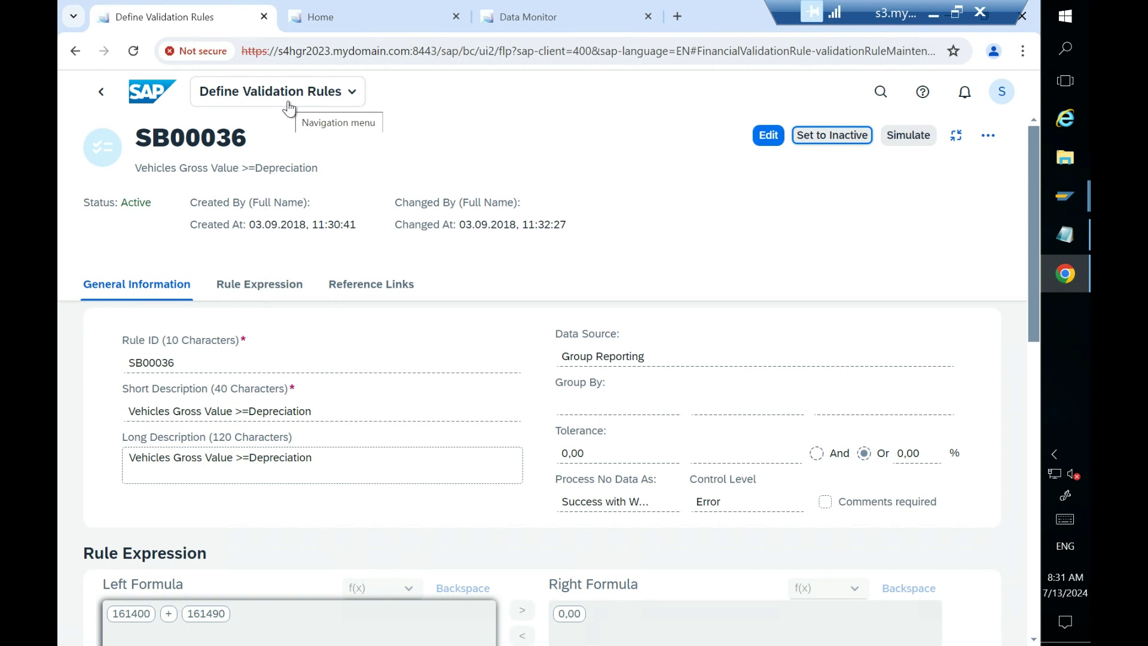
left_click_drag(133, 138, 256, 144)
left_click(765, 140)
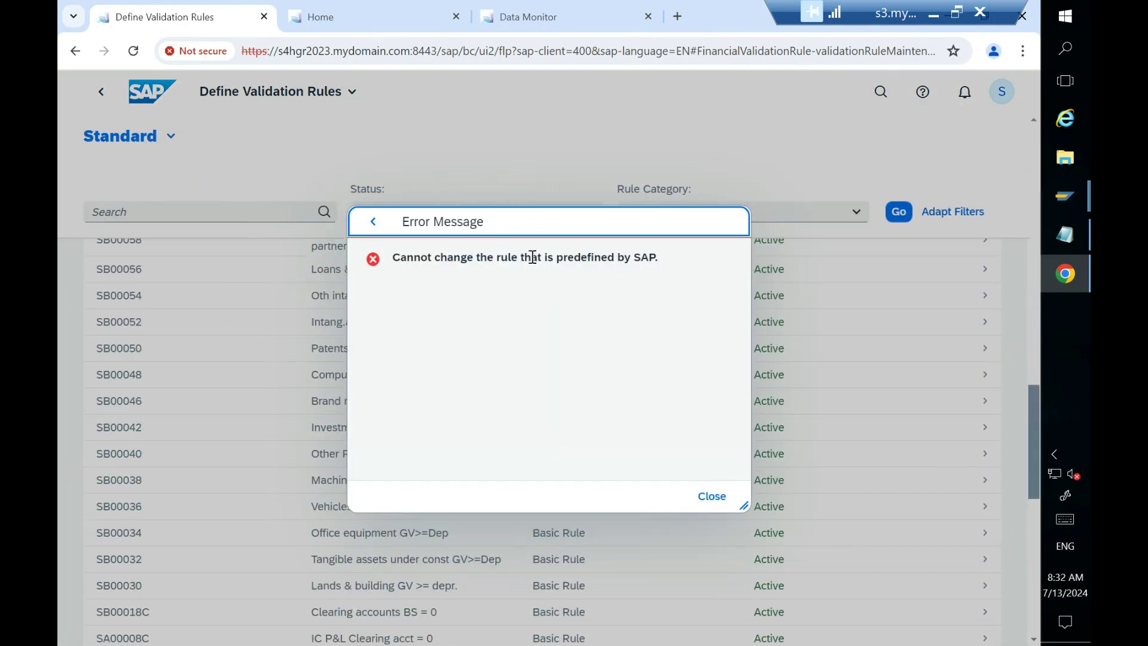
left_click(711, 495)
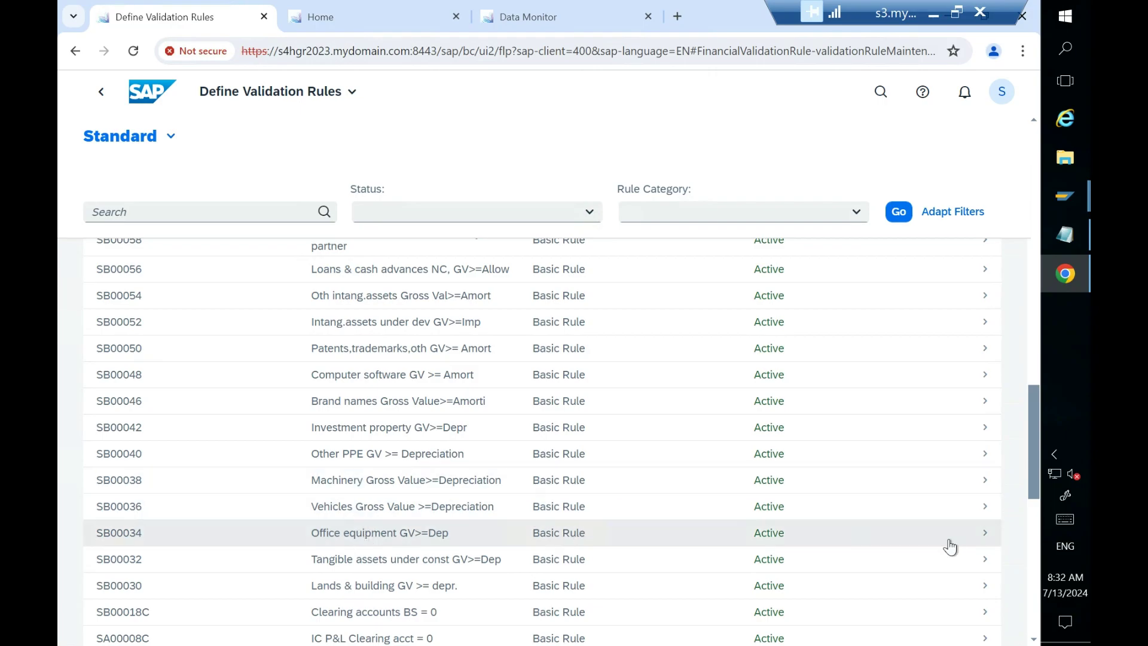
Step: Open rule SB00034, examine its ID and description, and return to the validation rules list
left_click(984, 536)
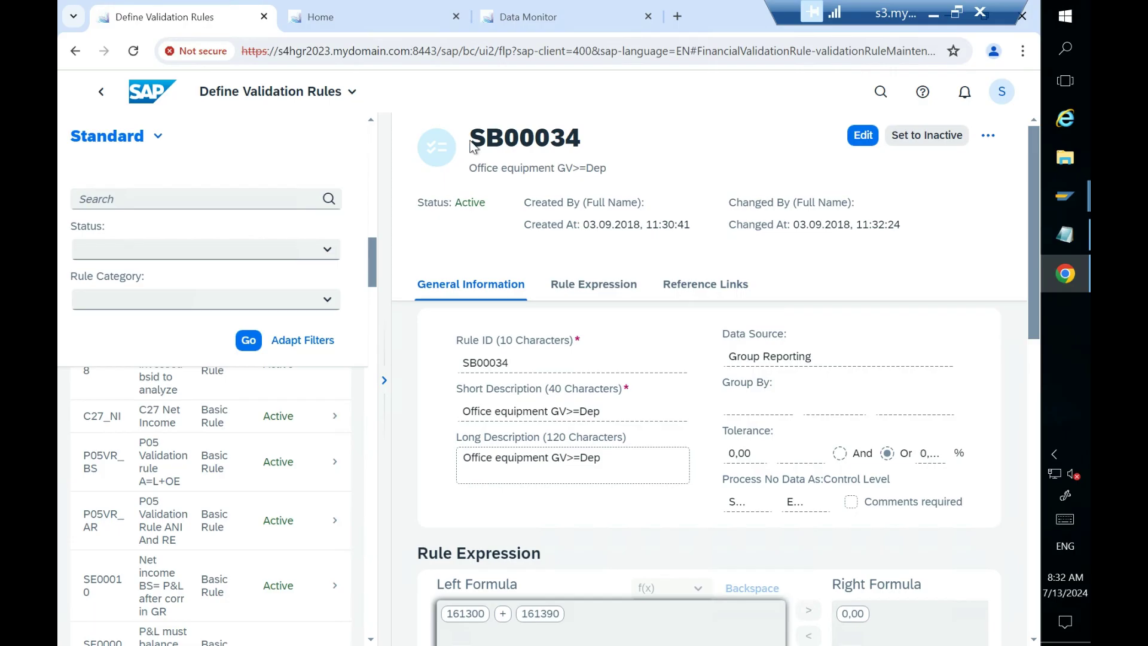
left_click_drag(473, 139, 589, 143)
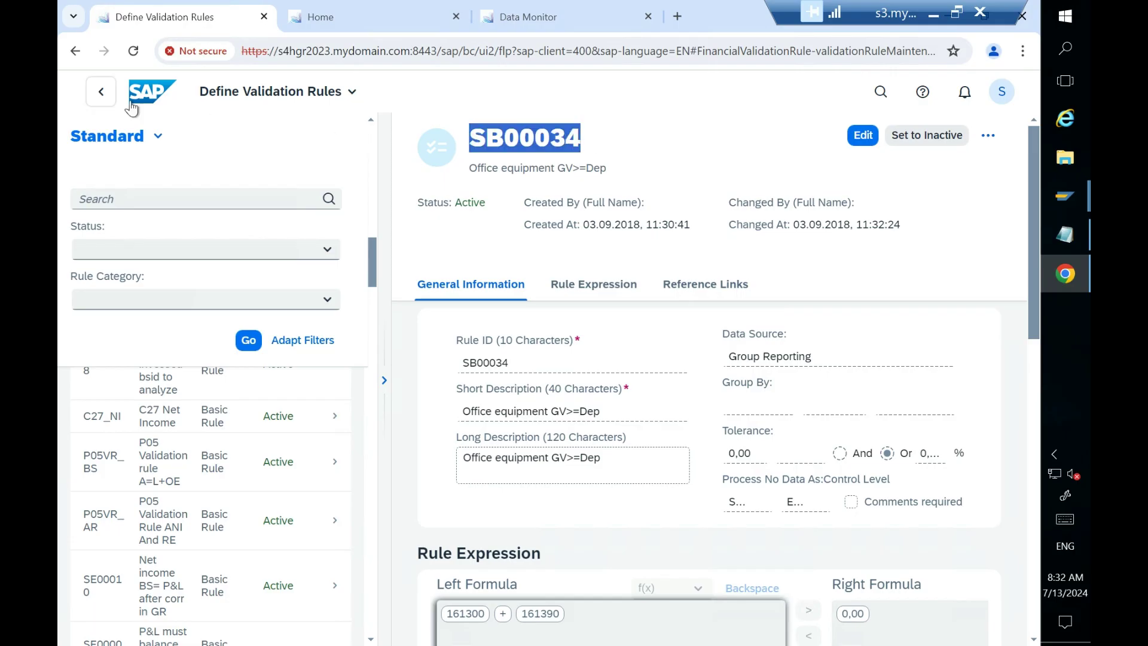
left_click_drag(470, 168, 613, 181)
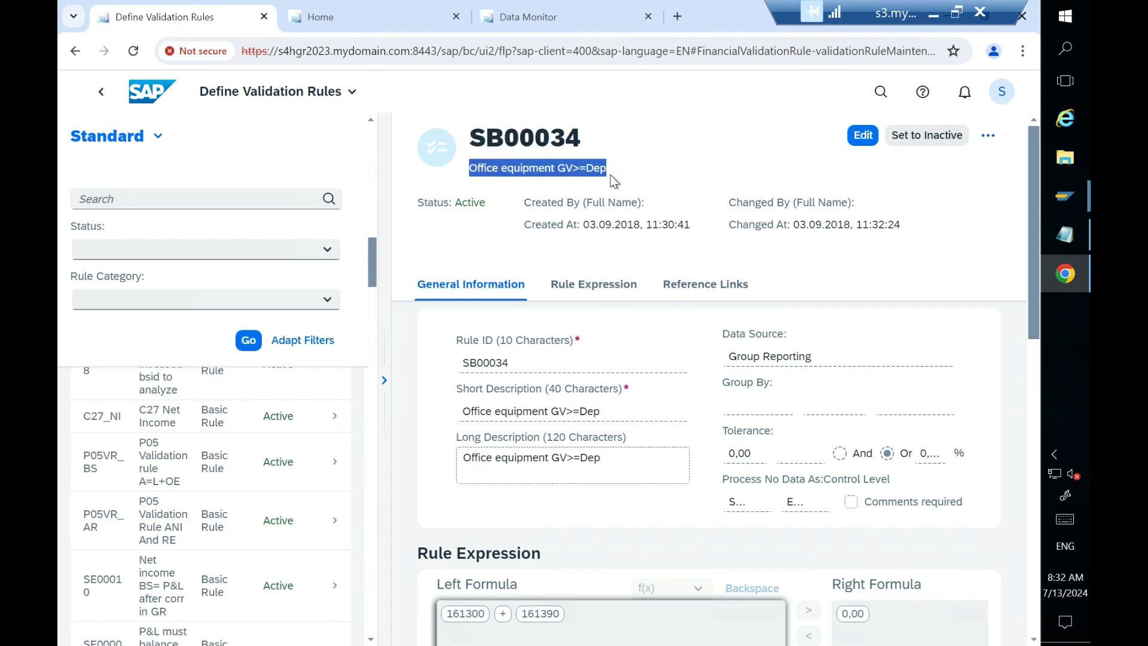
left_click(101, 91)
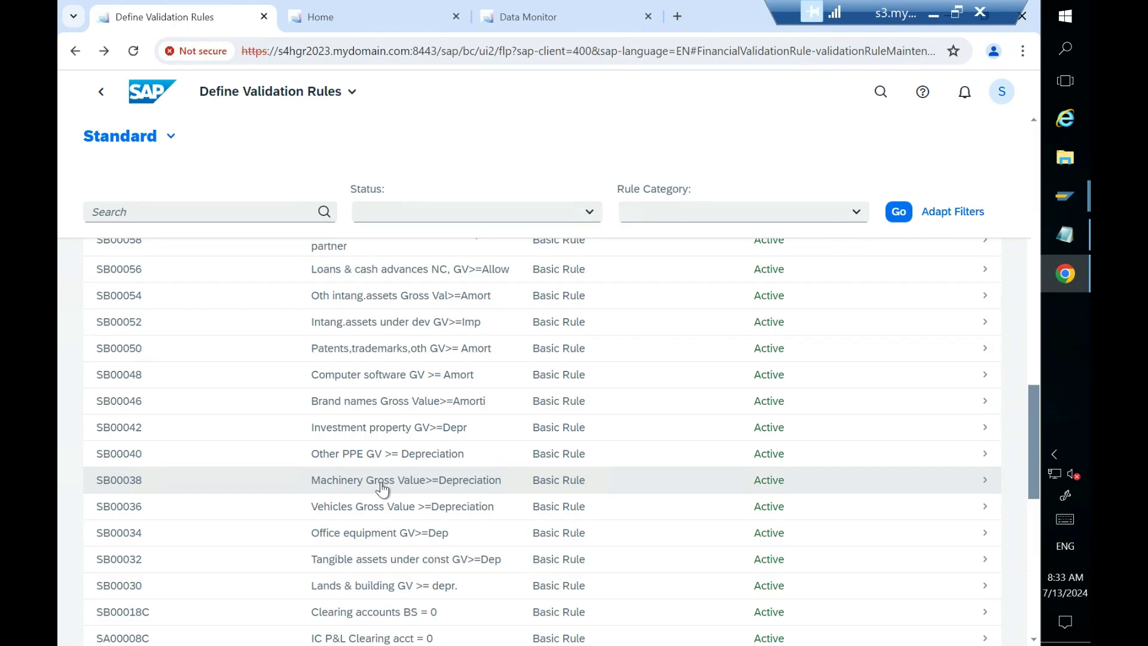
left_click(933, 15)
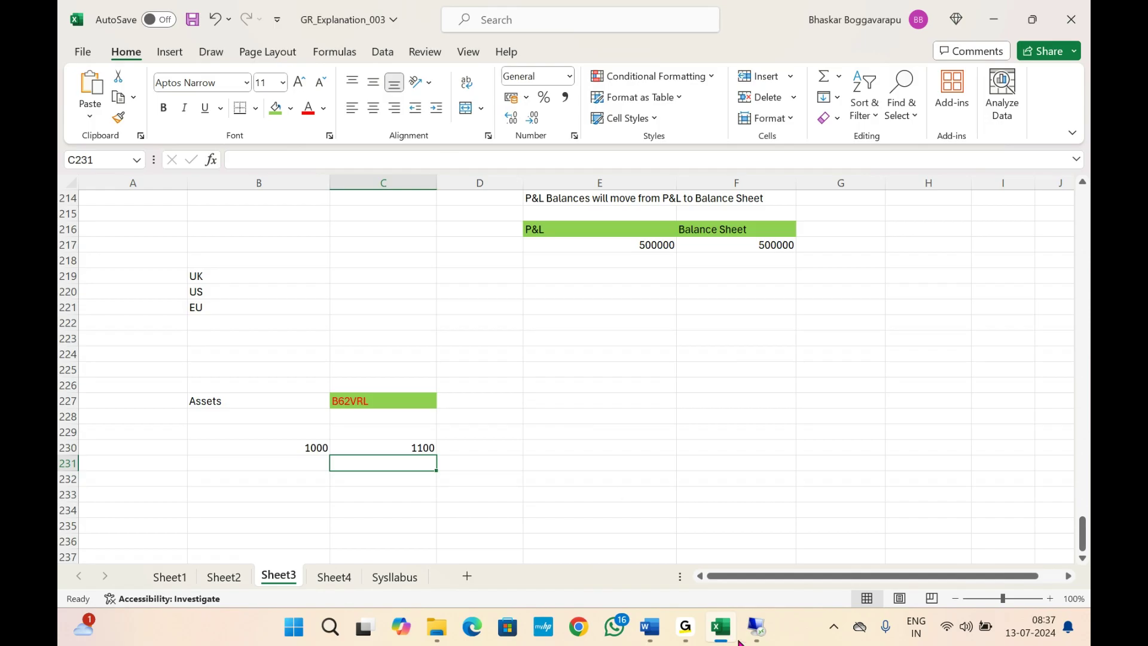
left_click(756, 626)
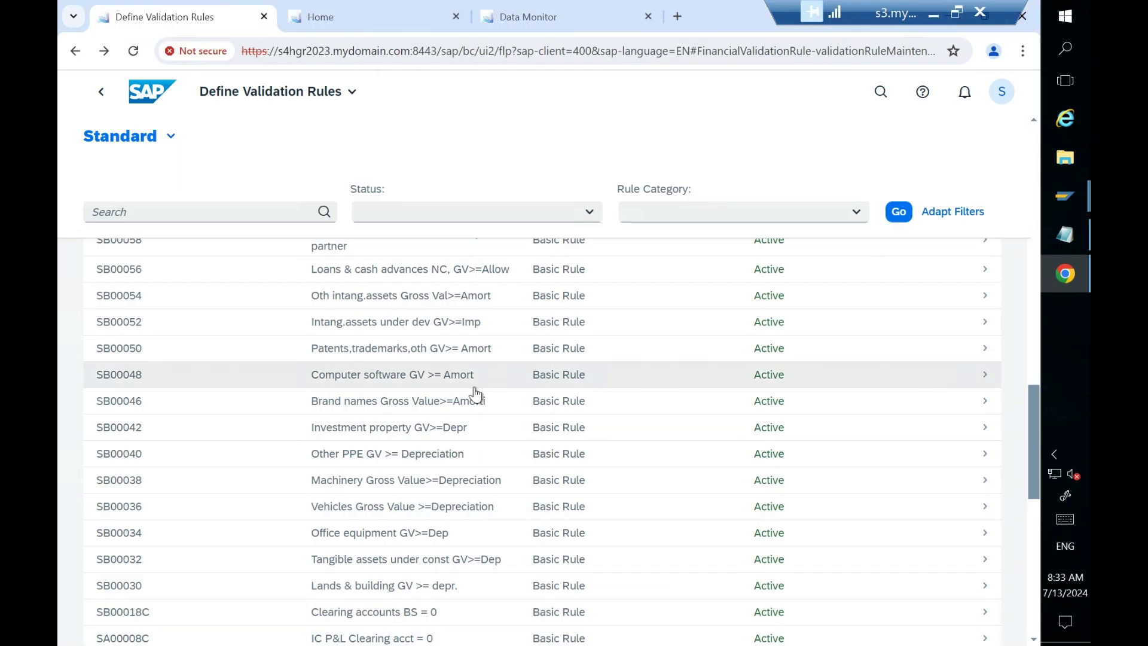